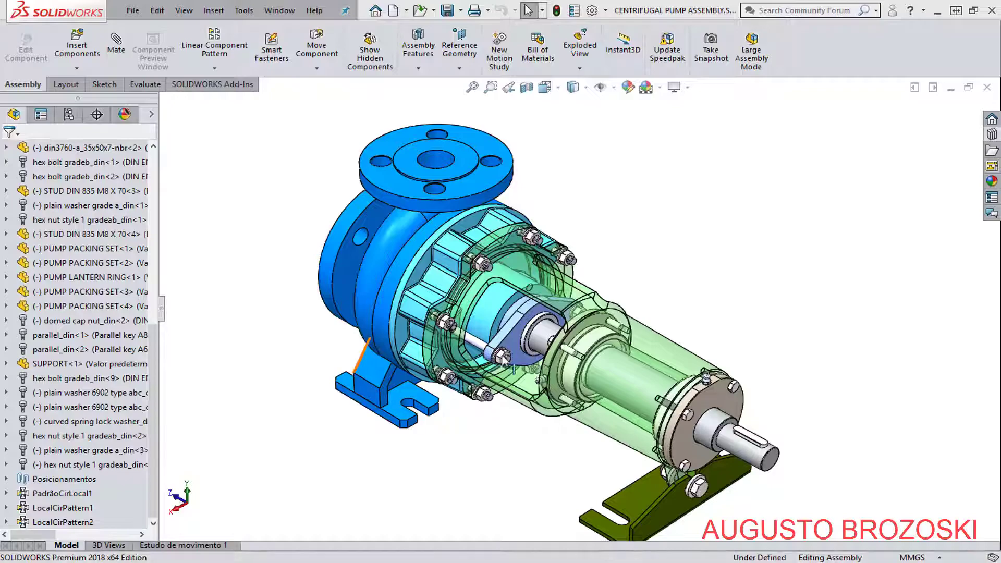
# Inspect the centrifugal pump assembly from the side, and switch to the COUPLING part to view its ribbed flange and hub.
pyautogui.moveTo(443, 373); pyautogui.dragTo(723, 282, button='middle')
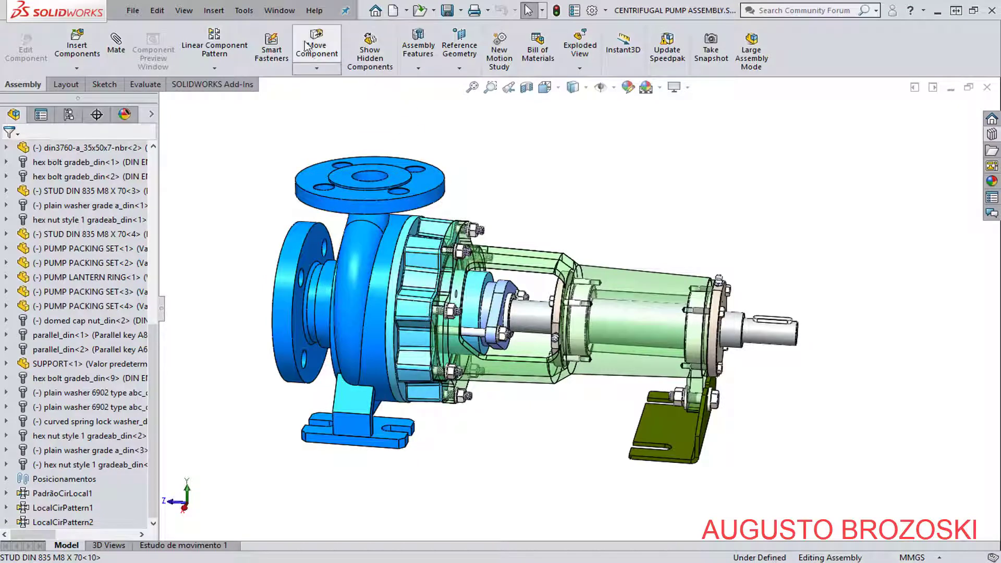
pyautogui.click(280, 11)
pyautogui.click(320, 170)
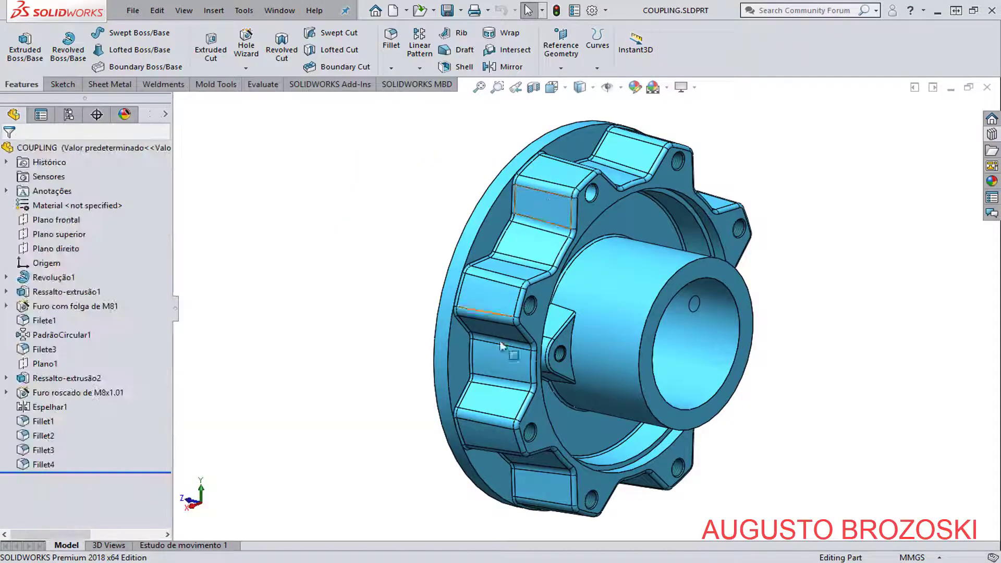
pyautogui.moveTo(501, 345); pyautogui.dragTo(615, 292, button='middle')
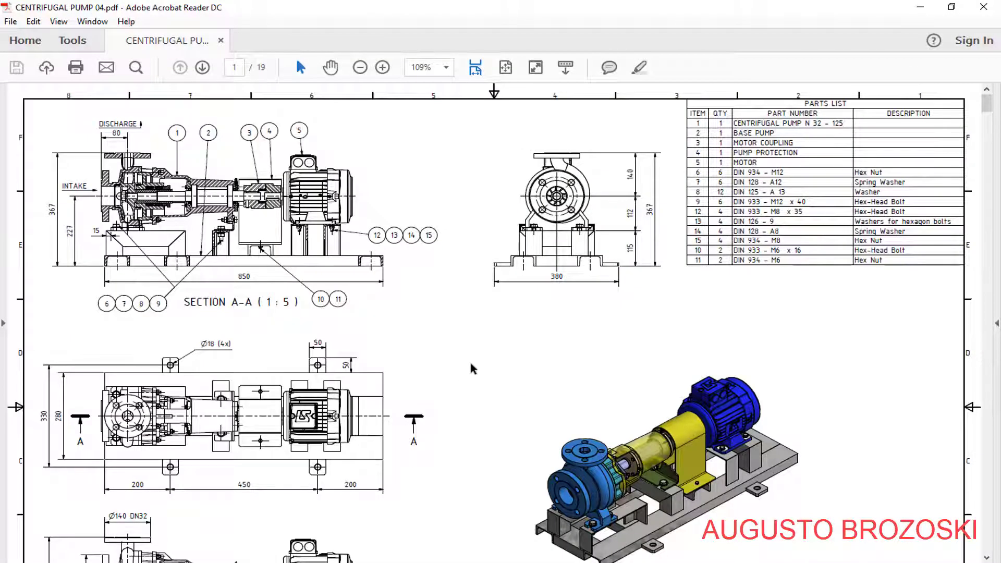
# Look through the part drawings in CENTRIFUGAL PUMP 04.pdf in Acrobat Reader, from the assembly sheet to the packing ring on page 11.
pyautogui.scroll(-15, 472, 368)
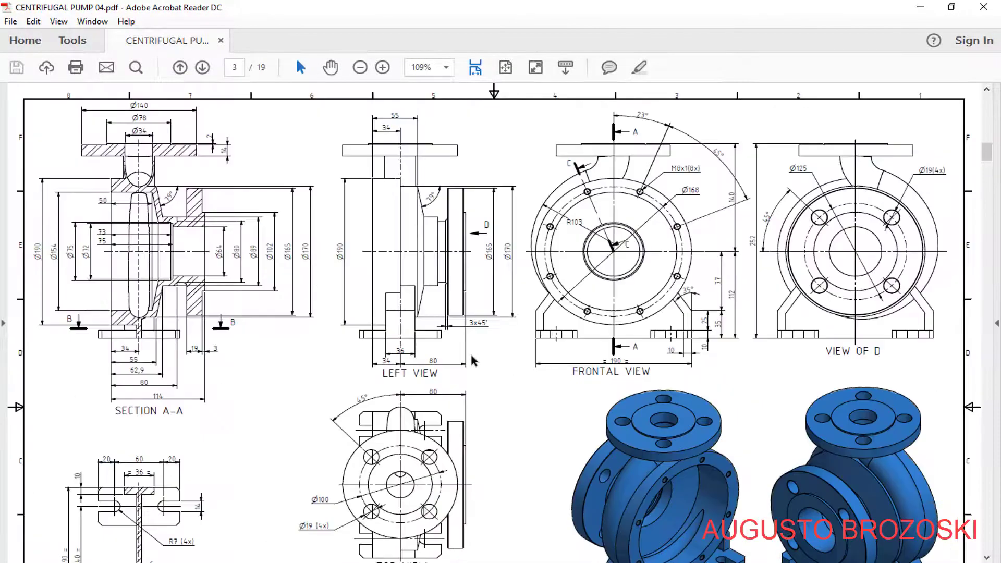
pyautogui.scroll(-15, 472, 352)
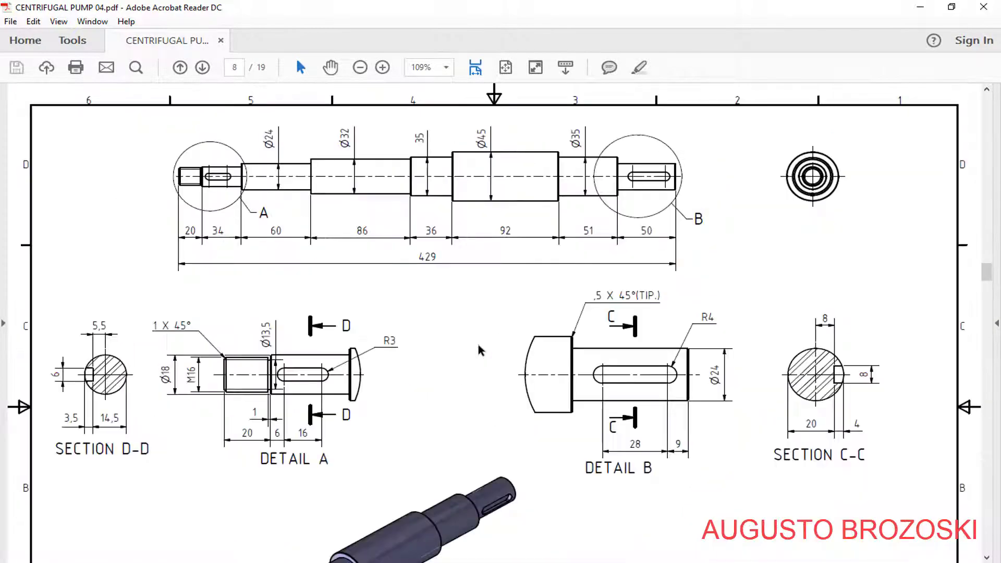
pyautogui.scroll(-6, 480, 353)
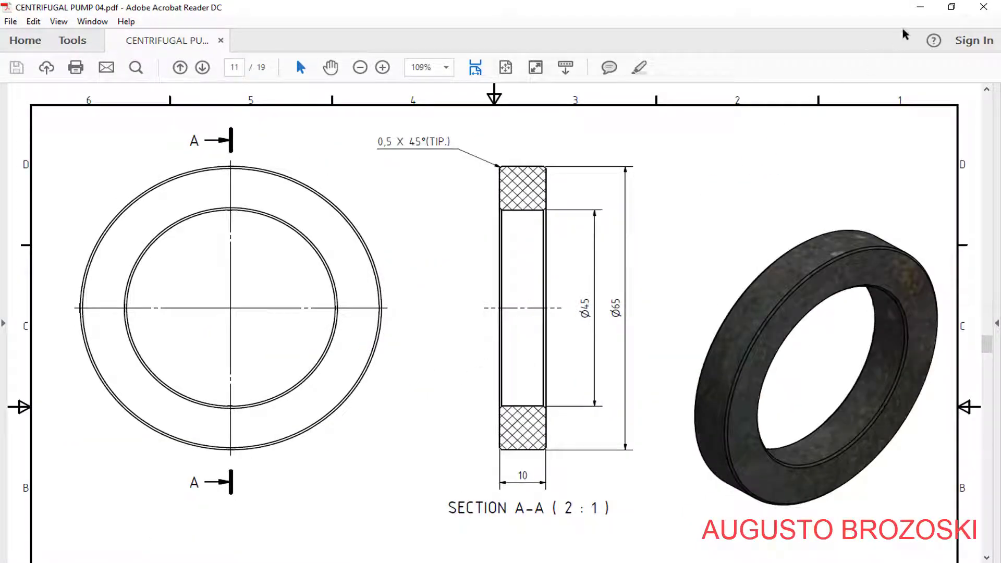
pyautogui.click(919, 9)
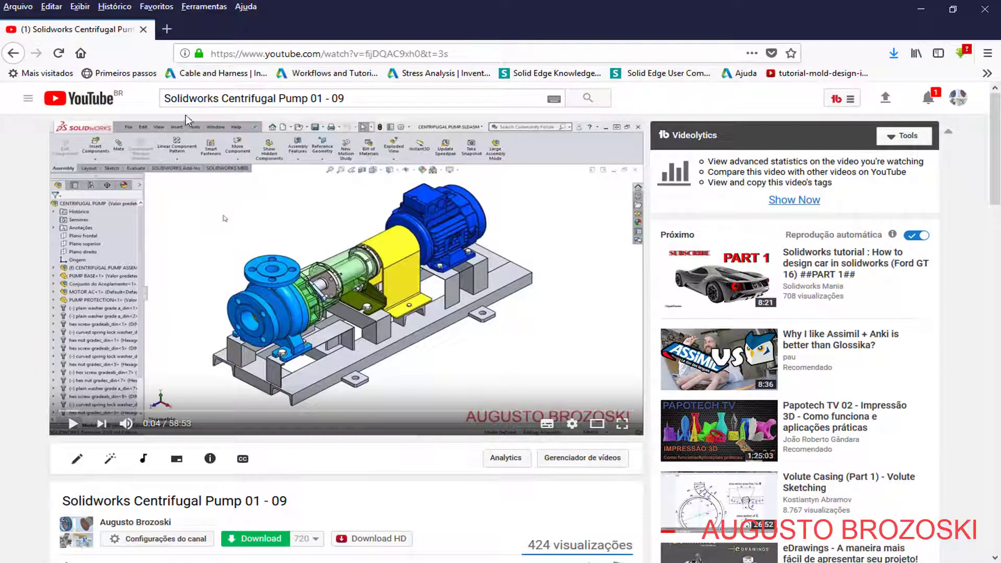
# Expand the YouTube video's description to locate the tutorial's PDF link, and return to SOLIDWORKS to view the coupling model.
pyautogui.scroll(-7, 291, 338)
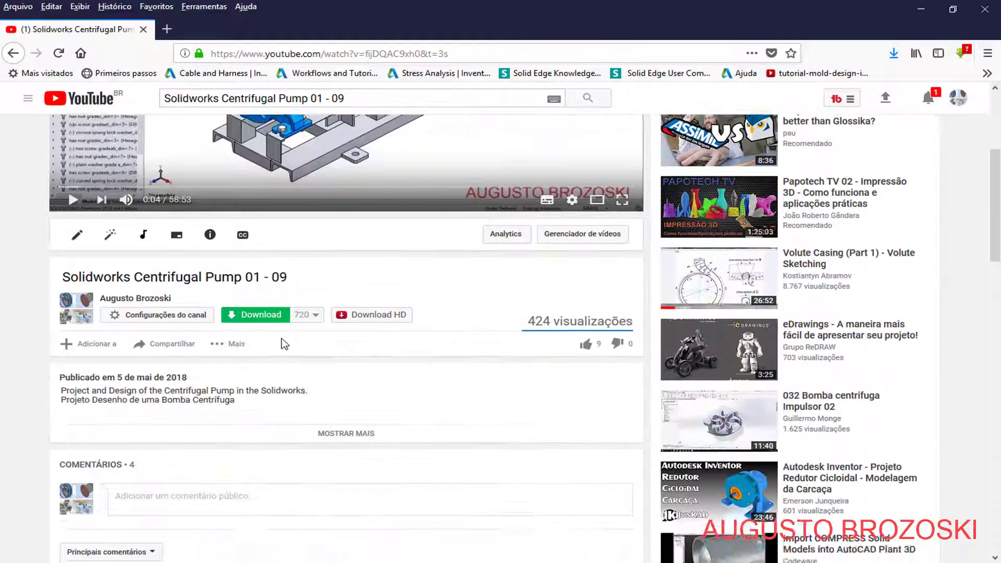
pyautogui.click(348, 286)
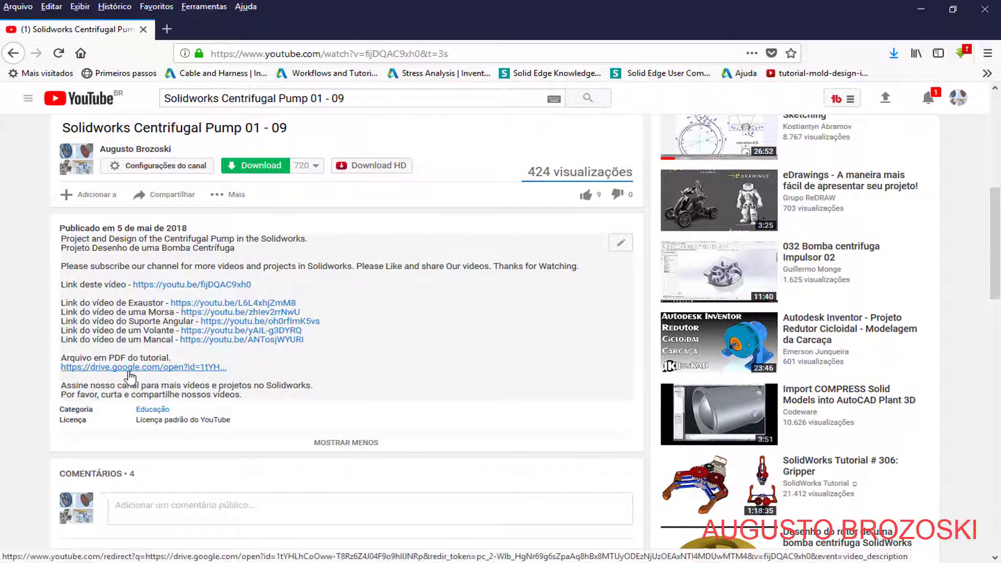
pyautogui.scroll(7, 375, 358)
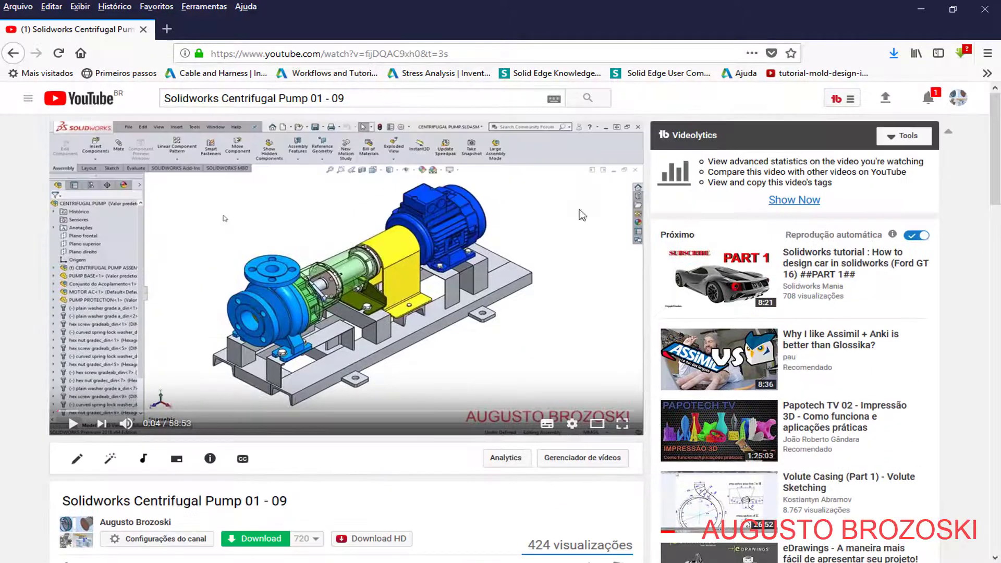
pyautogui.click(920, 10)
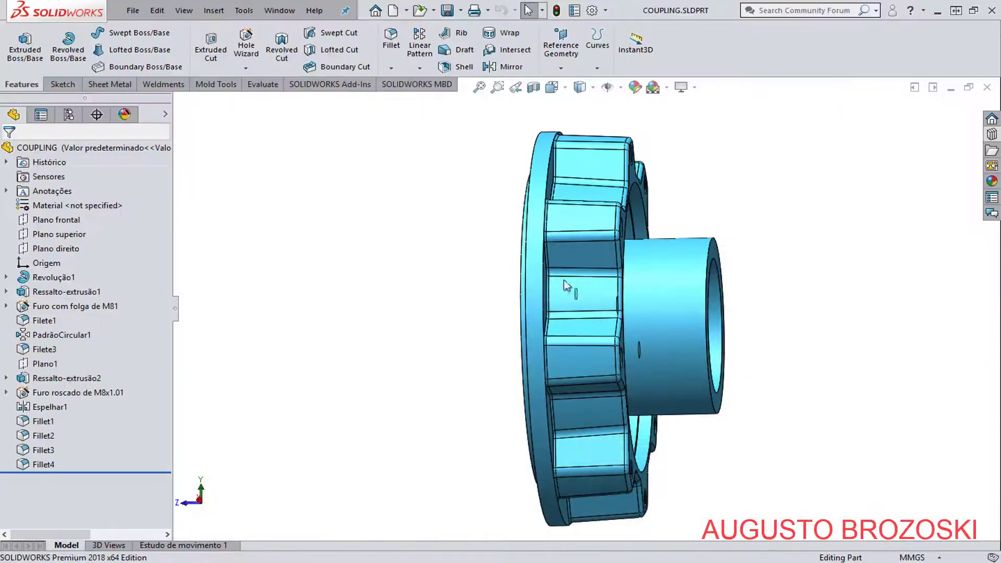
pyautogui.moveTo(566, 286); pyautogui.dragTo(423, 311, button='middle')
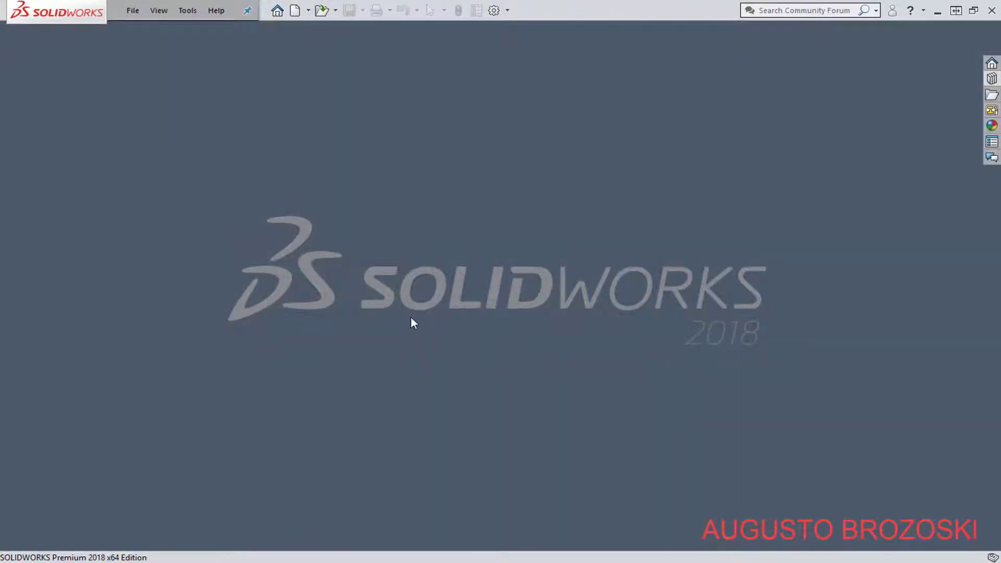
# Create a new part document and save it as PUMP COUPLING in the Solidworks Centrifugal Pump Video folder.
pyautogui.click(297, 12)
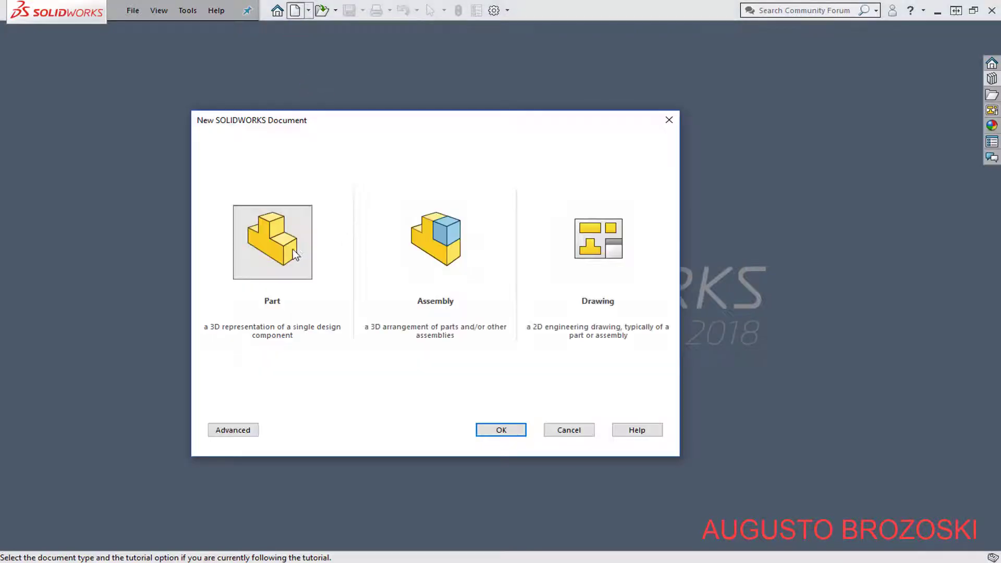
pyautogui.click(501, 430)
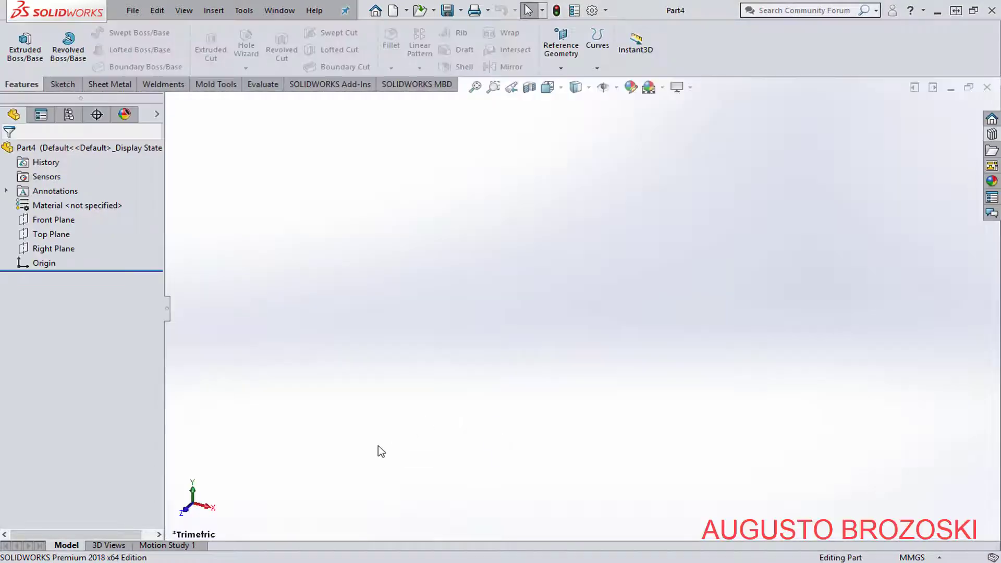
pyautogui.click(324, 562)
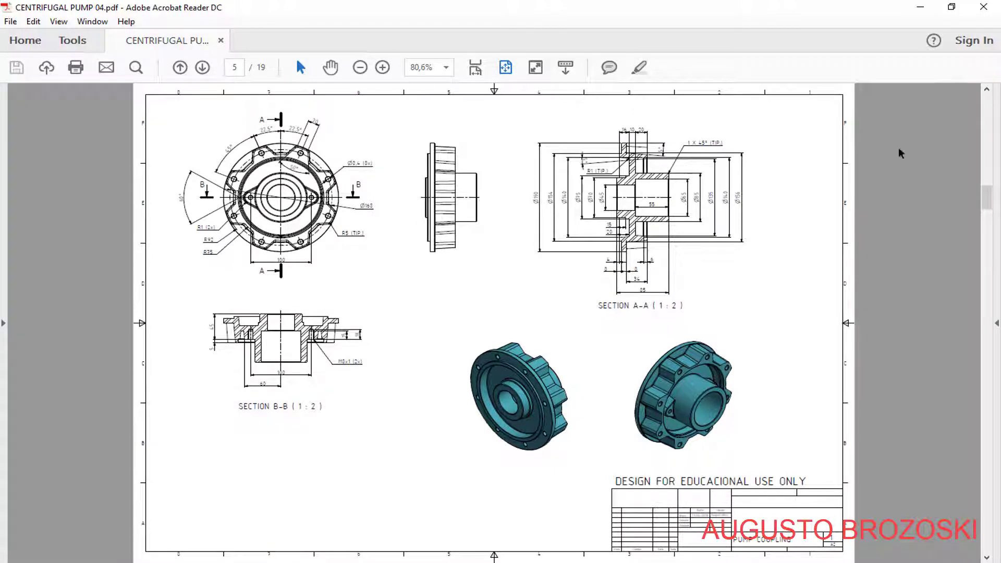
pyautogui.click(919, 10)
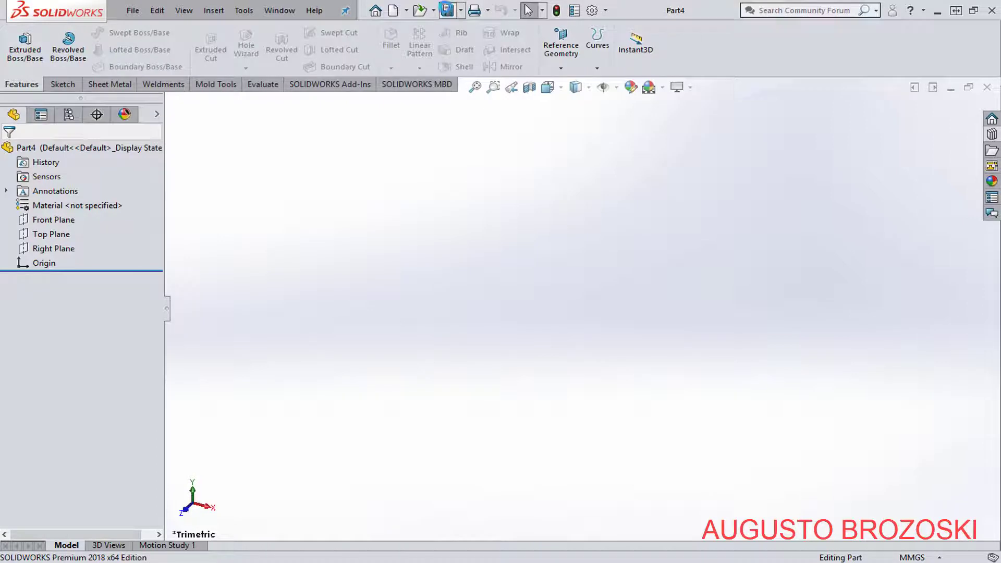
pyautogui.click(447, 10)
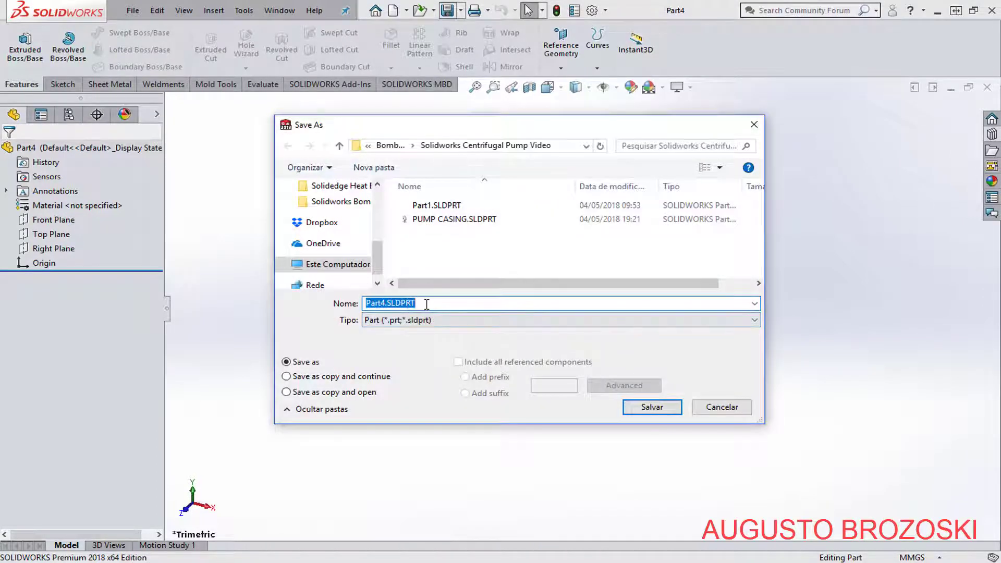
pyautogui.write('PUM')
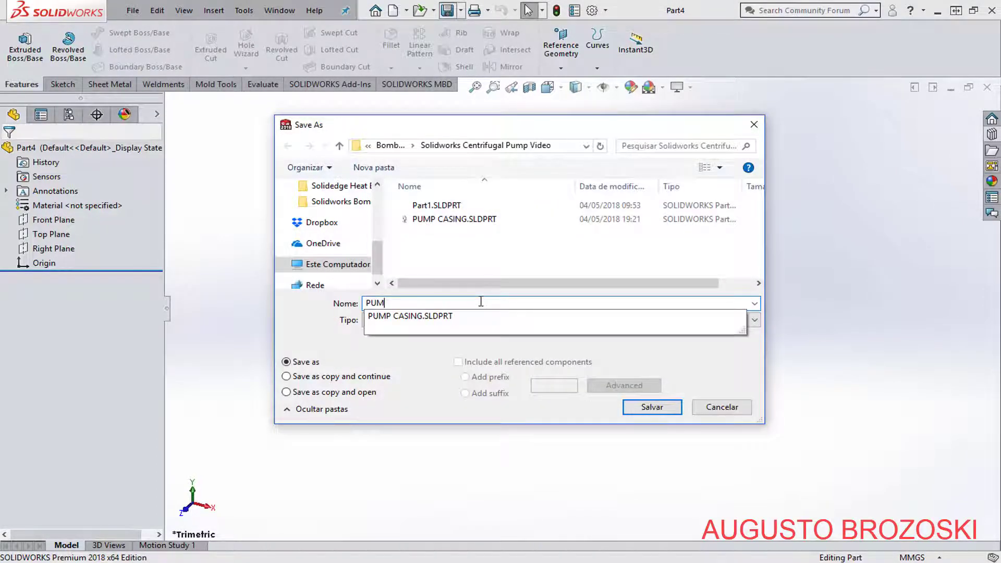
pyautogui.write('P COUPLING')
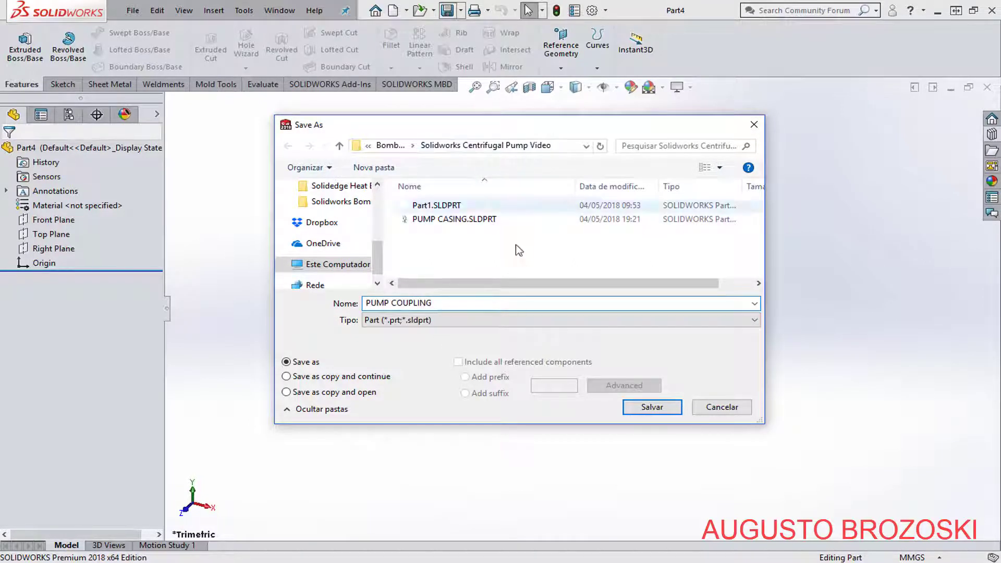
pyautogui.click(649, 409)
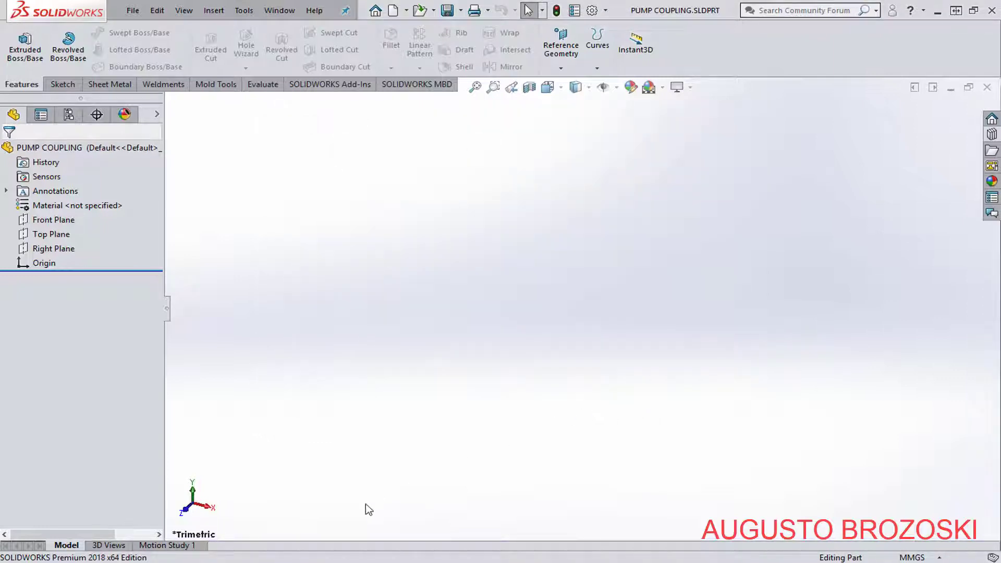
# Enlarge the pump coupling drawing on page 5 of the PDF to 200% and examine the Section A-A dimensions.
pyautogui.click(382, 554)
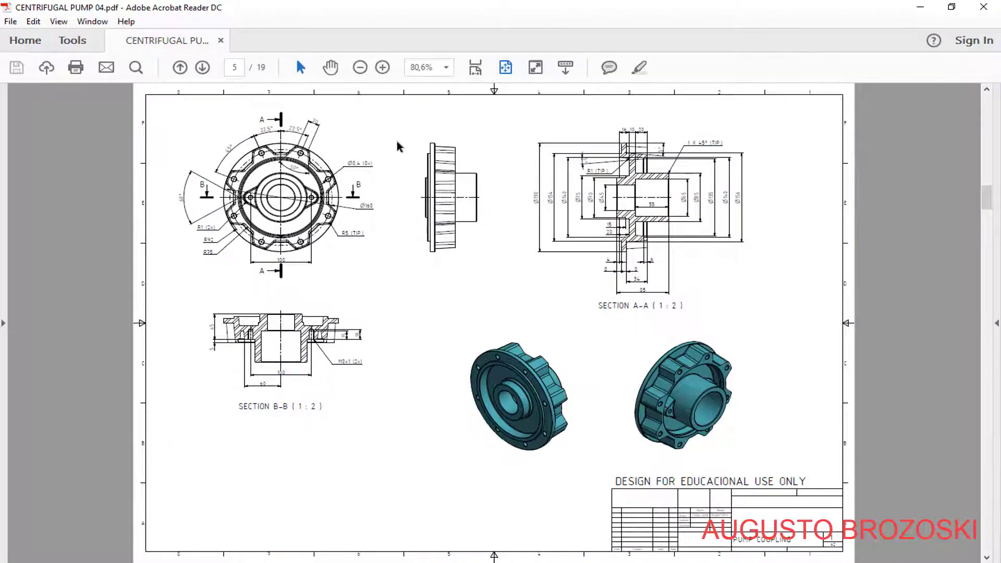
pyautogui.click(475, 68)
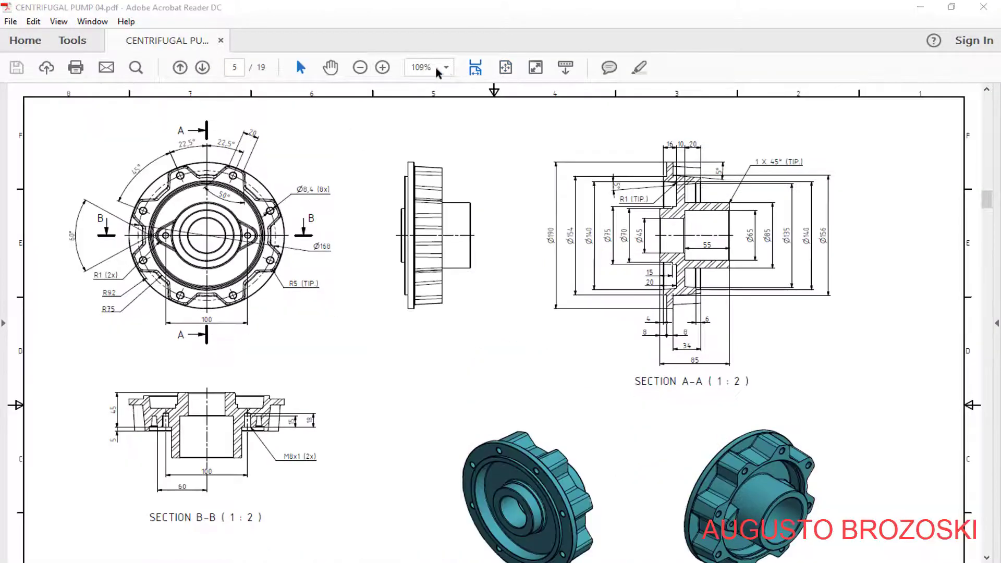
pyautogui.click(383, 68)
pyautogui.click(384, 69)
pyautogui.click(383, 68)
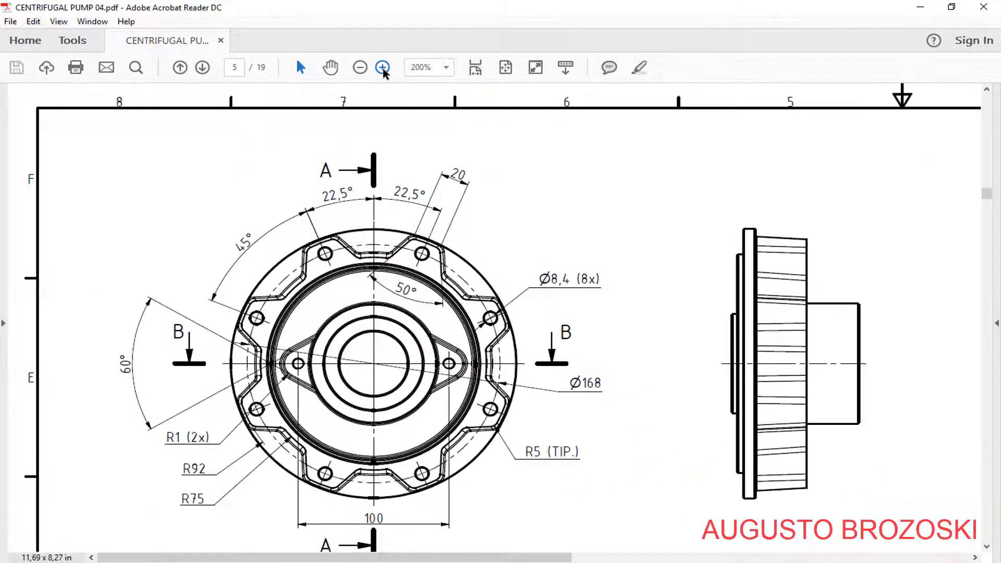
pyautogui.moveTo(452, 557); pyautogui.dragTo(723, 557)
pyautogui.scroll(-3, 658, 368)
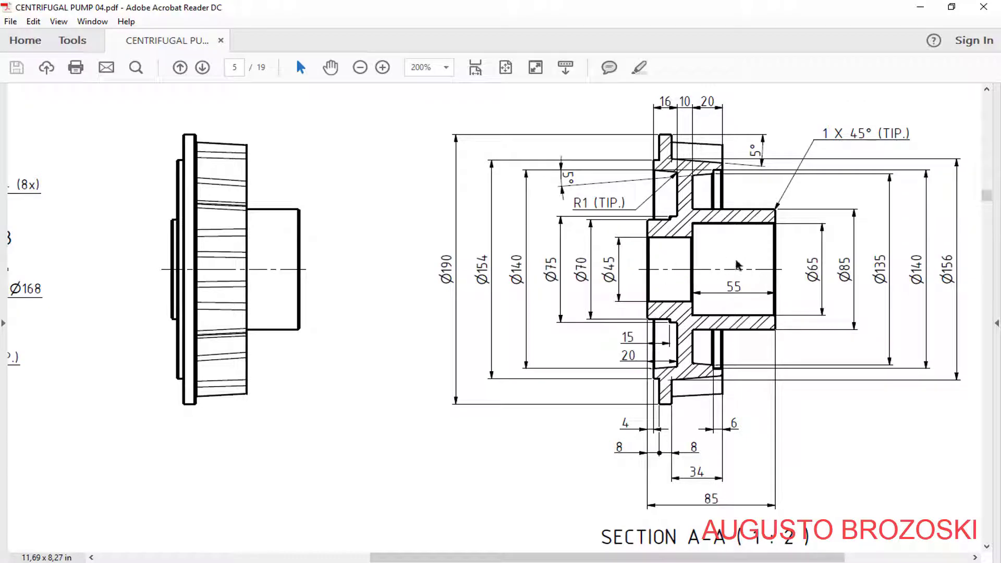
pyautogui.click(920, 10)
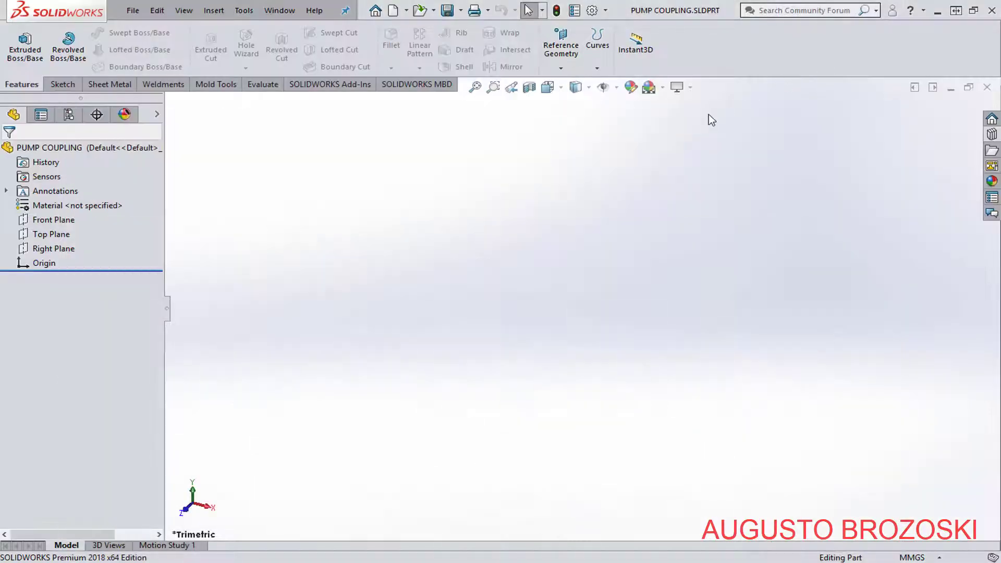
# Start a sketch on the Right Plane and draw a horizontal centerline about 42 mm long from the origin toward negative Z.
pyautogui.click(62, 85)
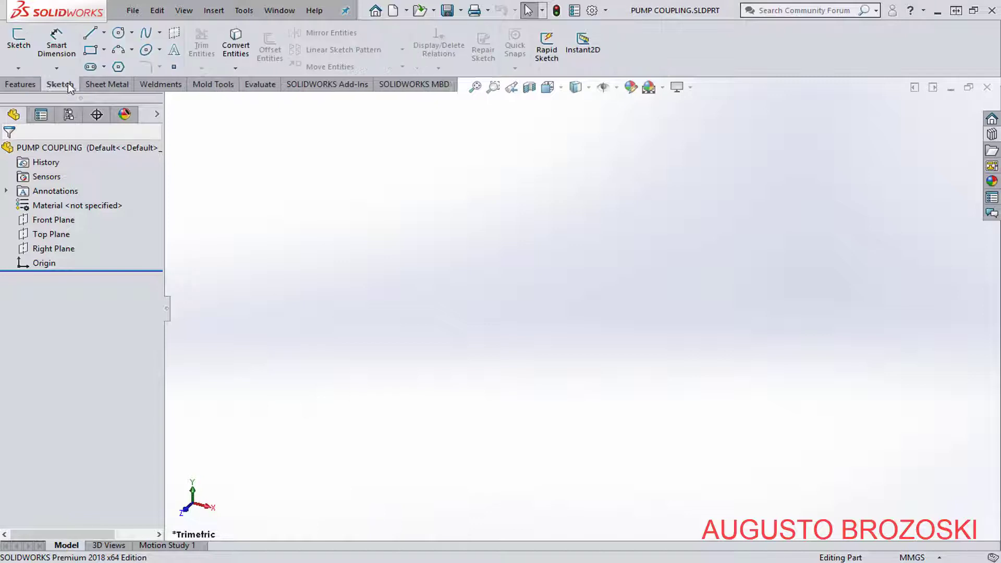
pyautogui.click(18, 42)
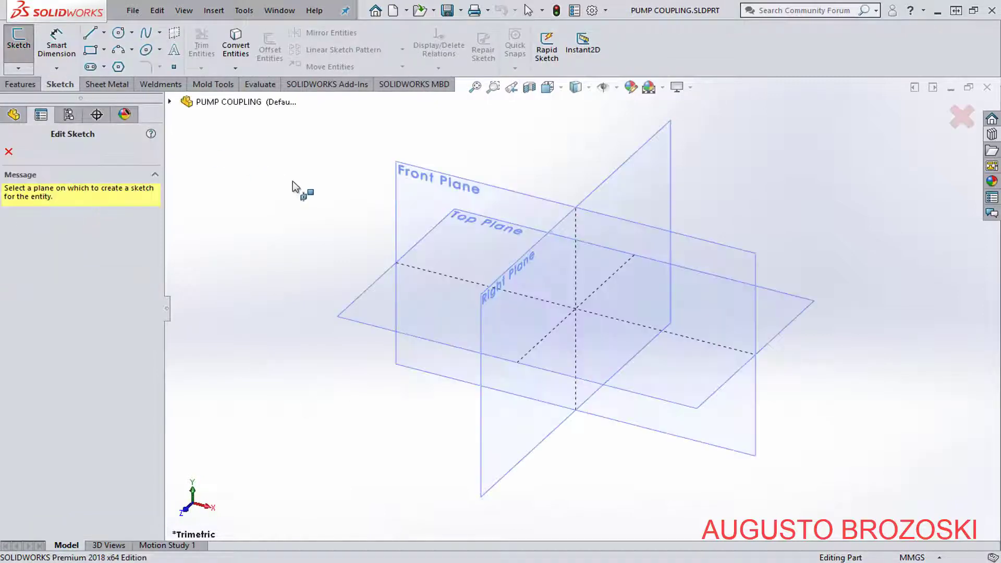
pyautogui.click(624, 165)
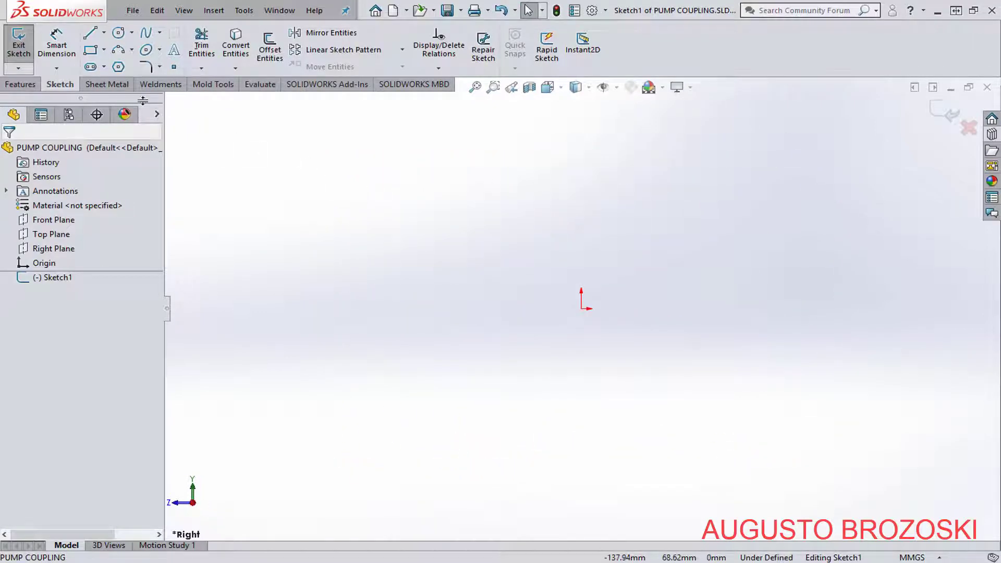
pyautogui.click(103, 32)
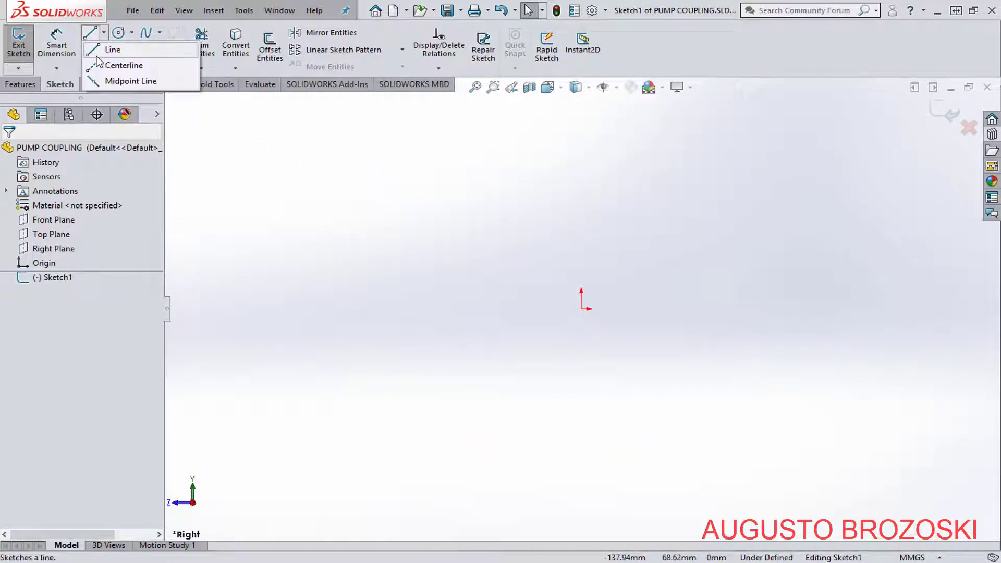
pyautogui.click(115, 66)
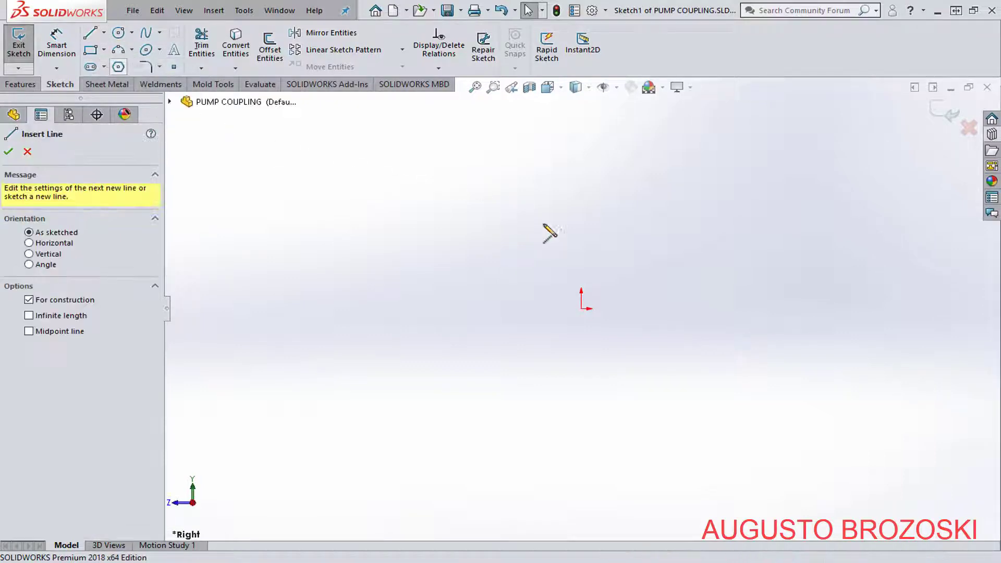
pyautogui.click(582, 309)
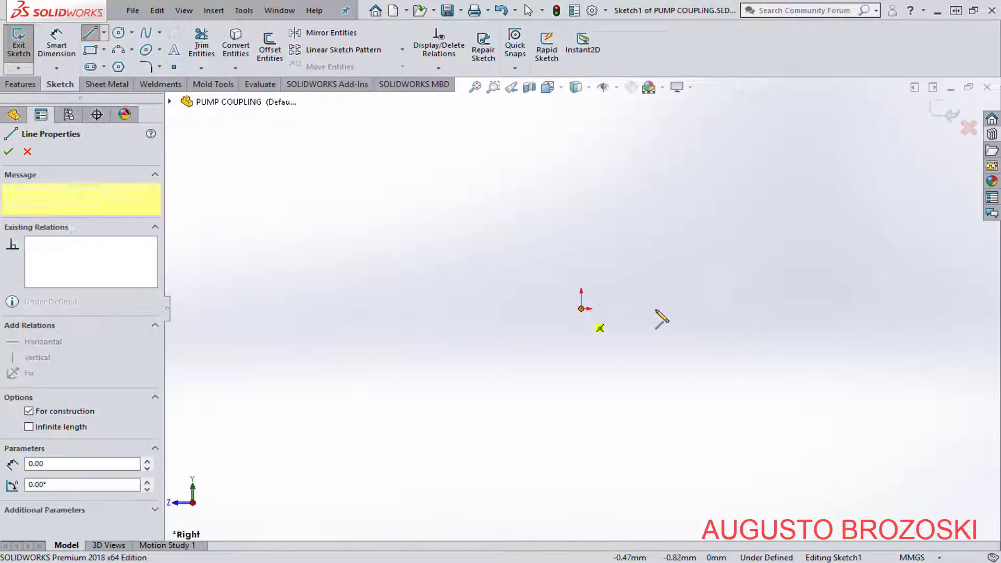
pyautogui.click(707, 309)
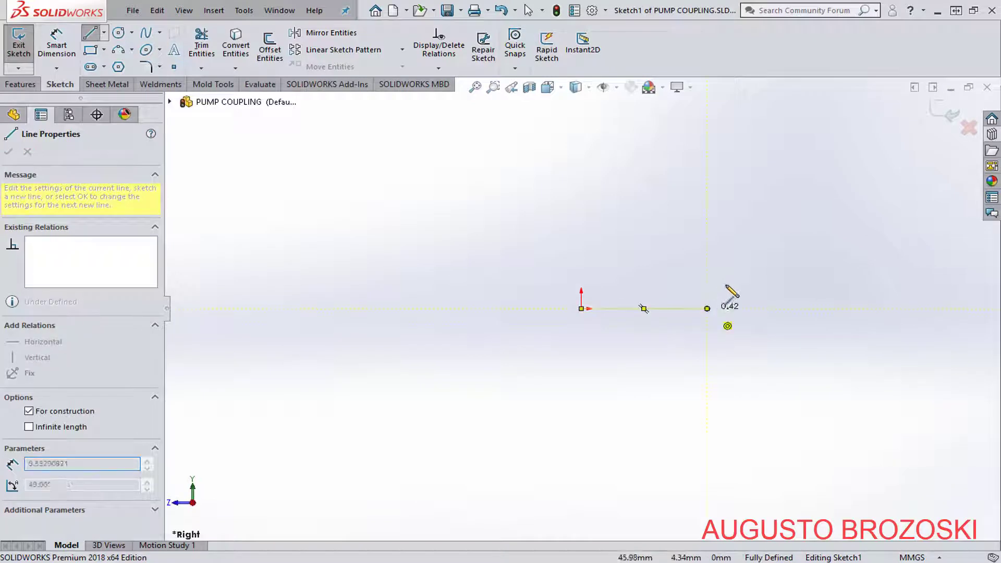
pyautogui.press('Escape')
pyautogui.press('Escape')
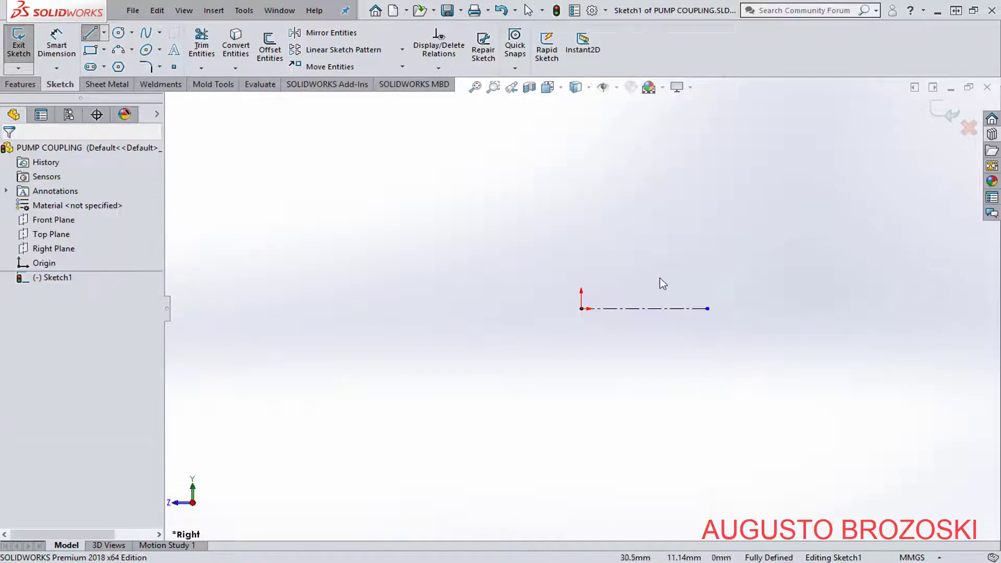
# Dimension the horizontal centerline to 90 mm, checking the coupling's overall length in the PDF section view.
pyautogui.click(57, 45)
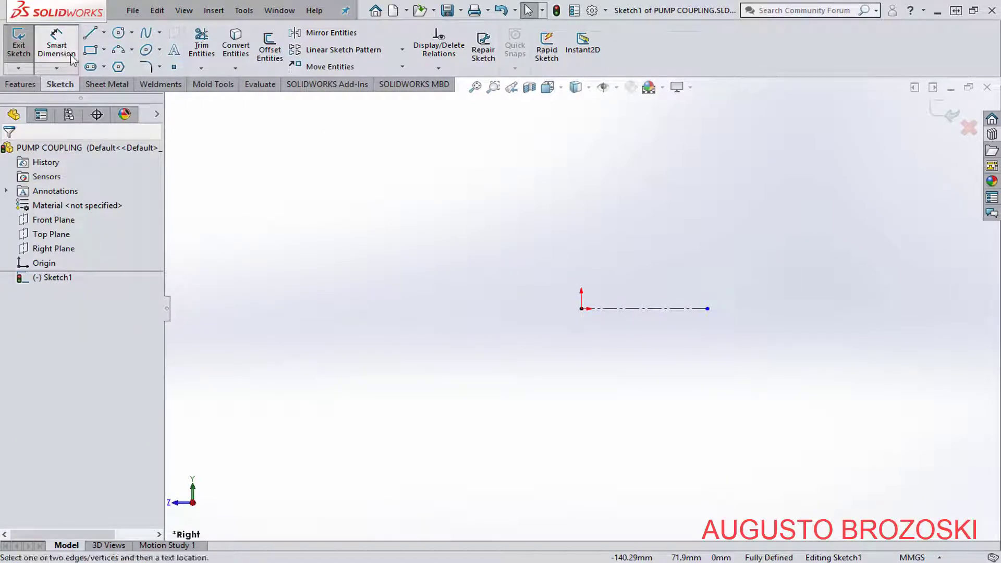
pyautogui.click(640, 309)
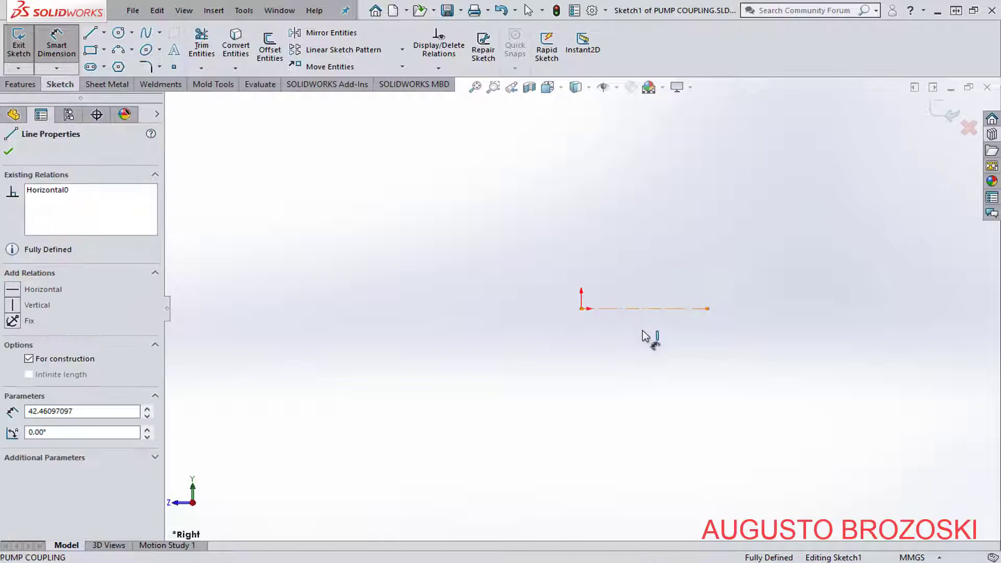
pyautogui.click(644, 339)
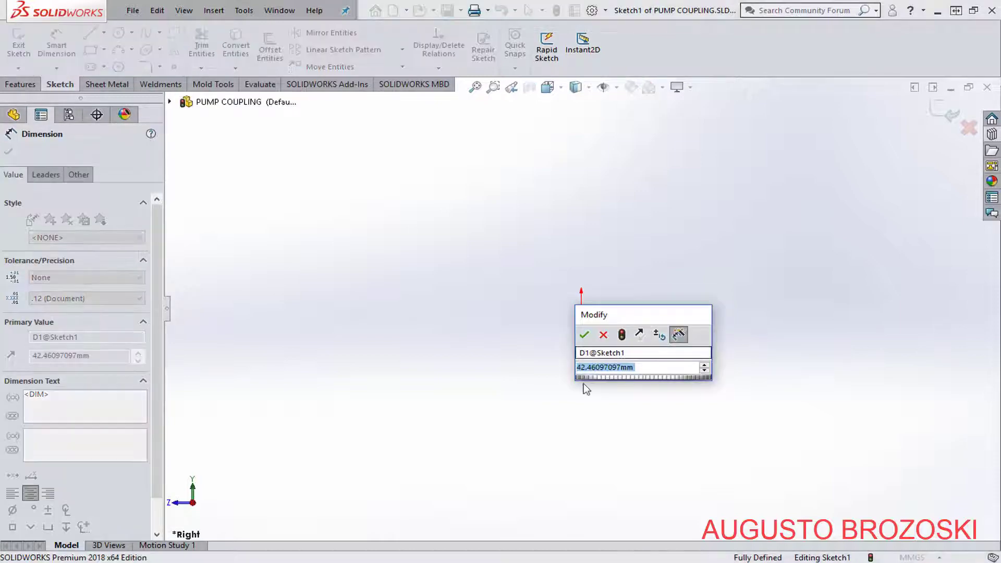
pyautogui.hotkey('alt', 'Tab')
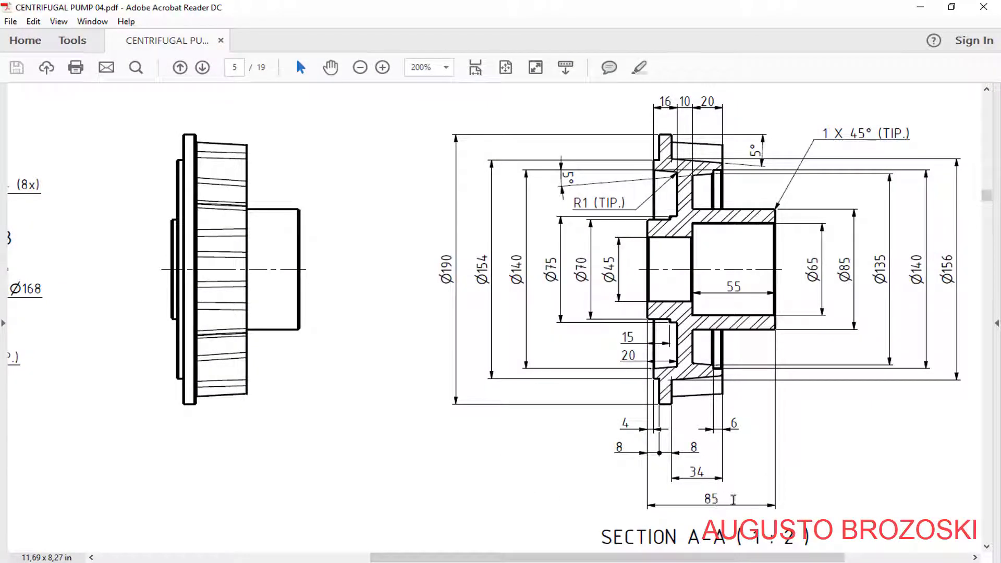
pyautogui.click(920, 8)
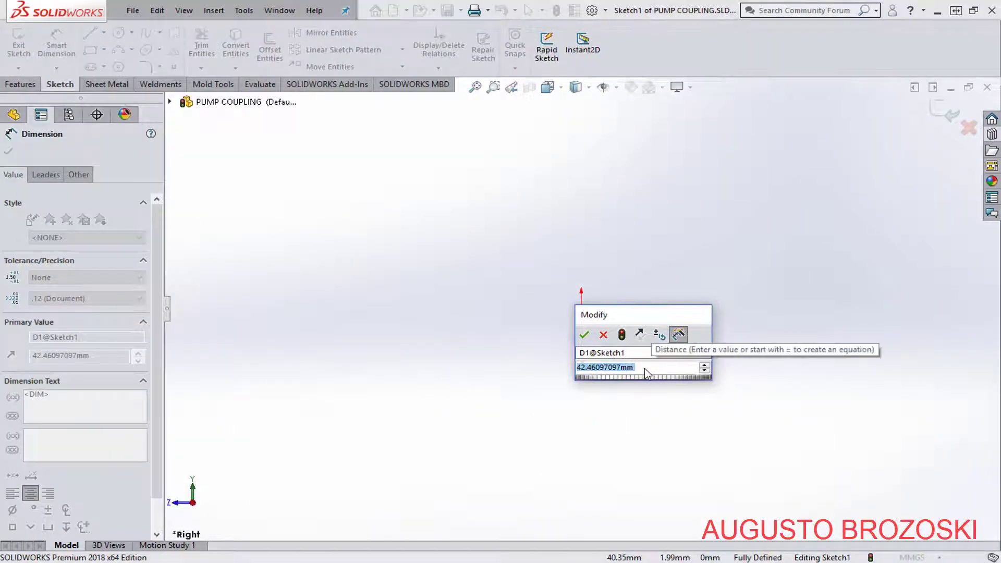
pyautogui.write('90')
pyautogui.press('Return')
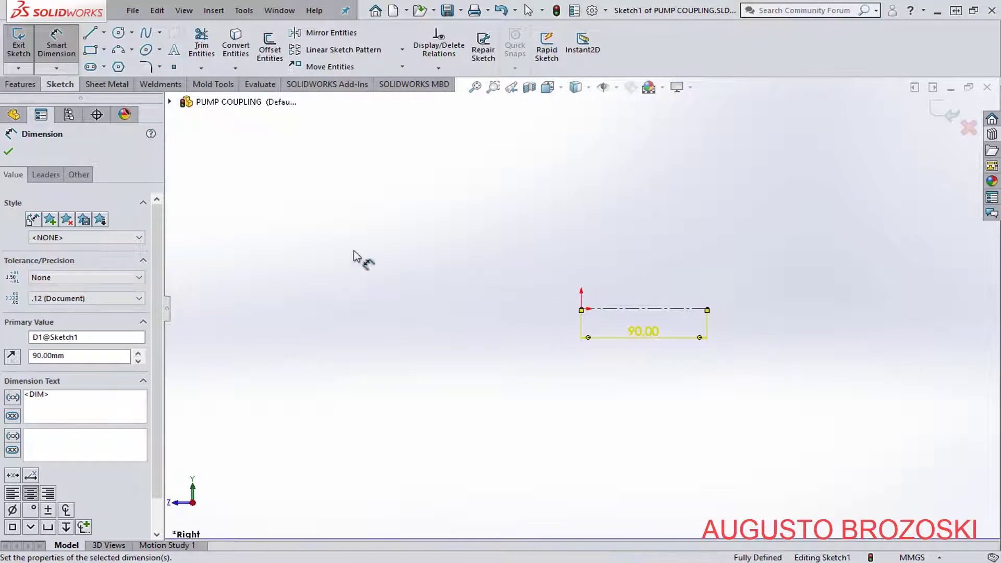
pyautogui.press('Escape')
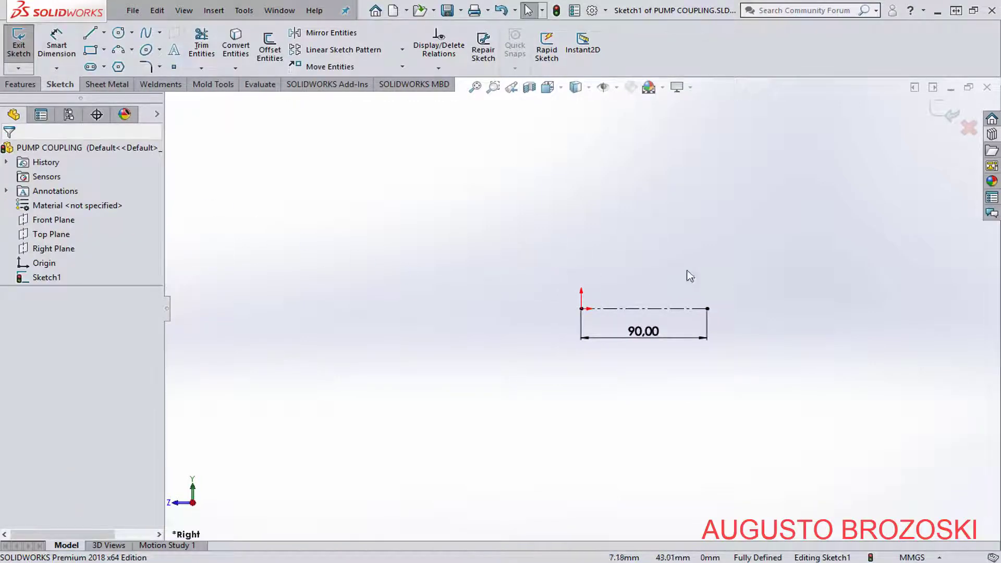
# Sketch a stepped line chain above the centerline, starting vertically above the origin, with horizontal segments about 37 mm and 45 mm long joined by a short riser.
pyautogui.scroll(-5, 749, 330)
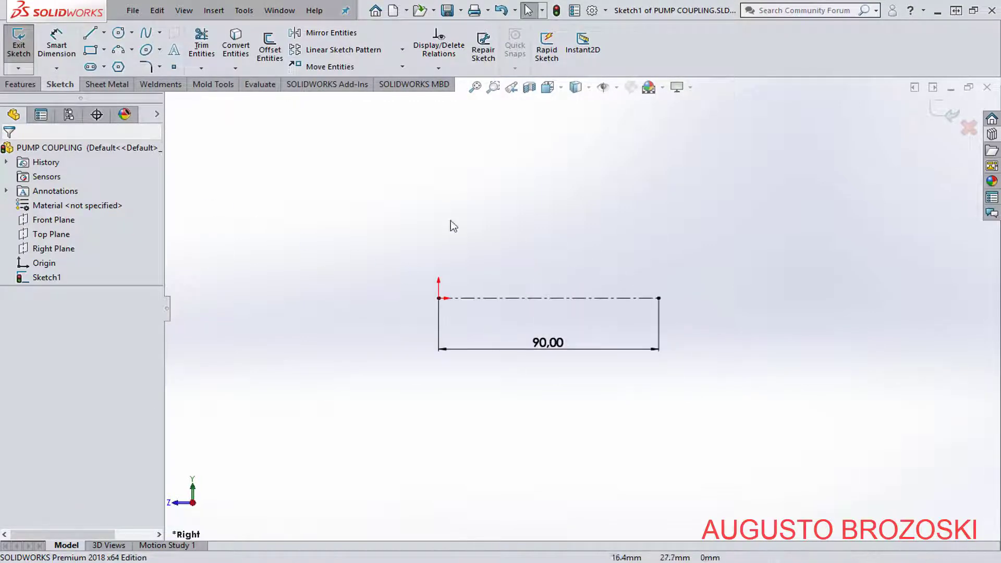
pyautogui.click(92, 35)
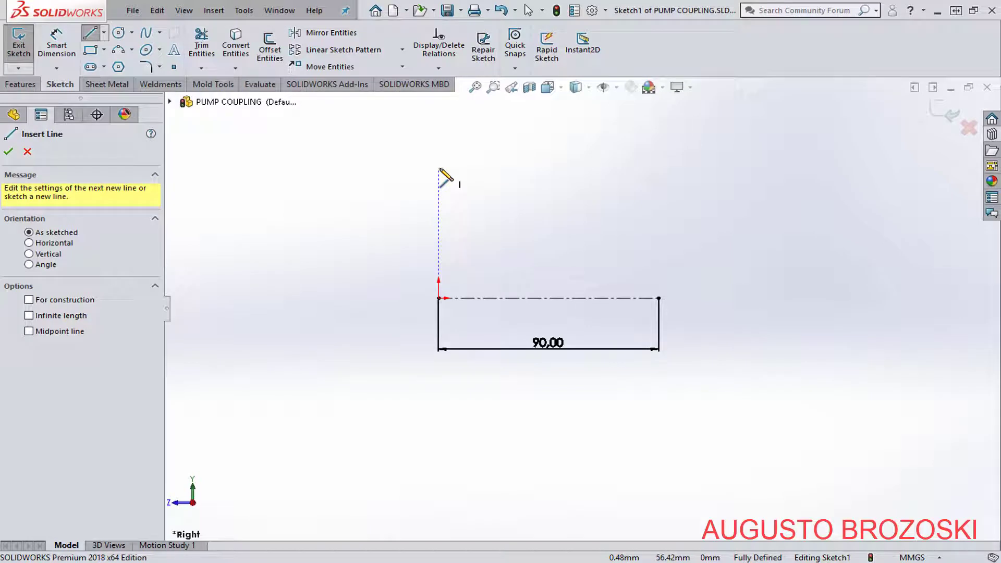
pyautogui.click(439, 169)
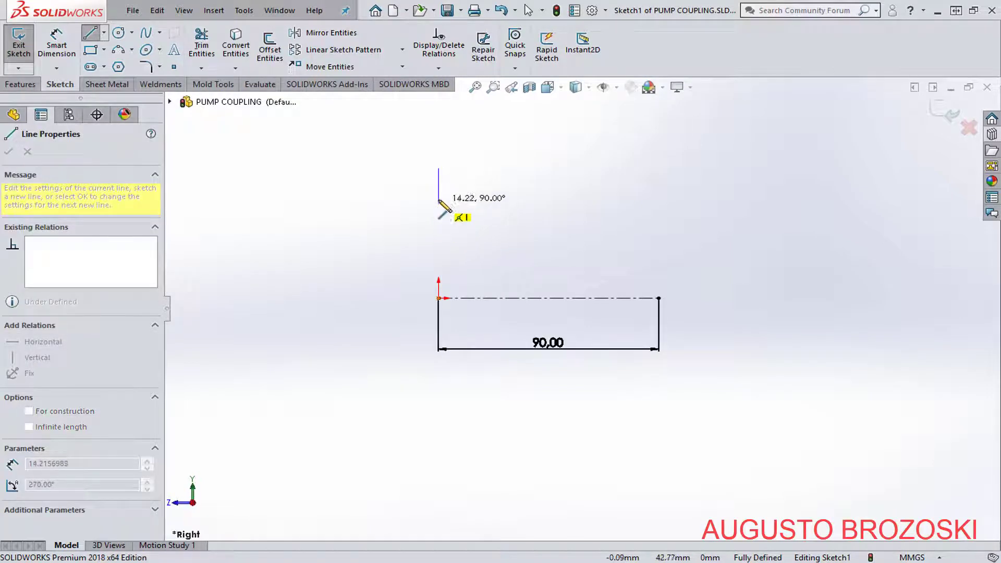
pyautogui.click(439, 212)
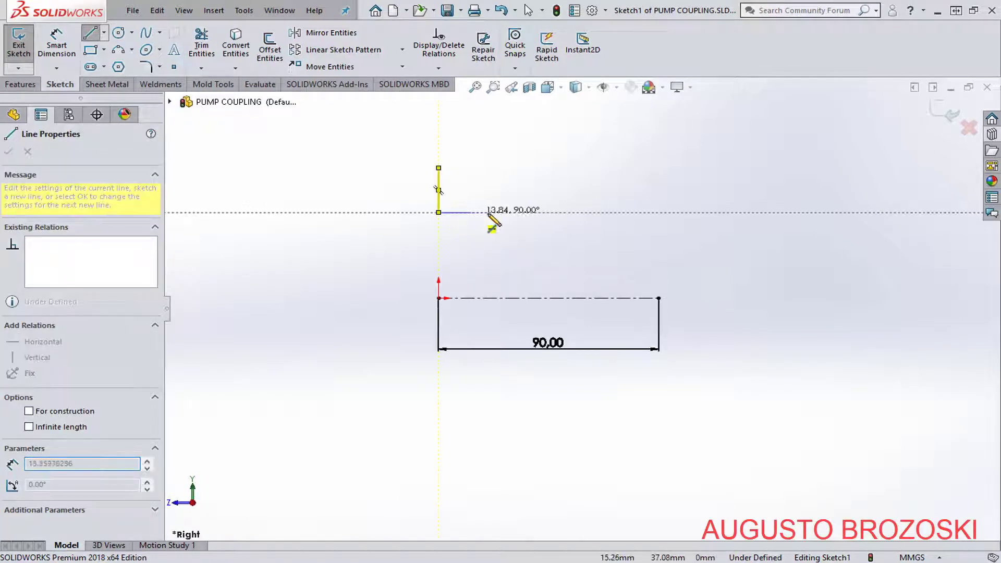
pyautogui.click(529, 213)
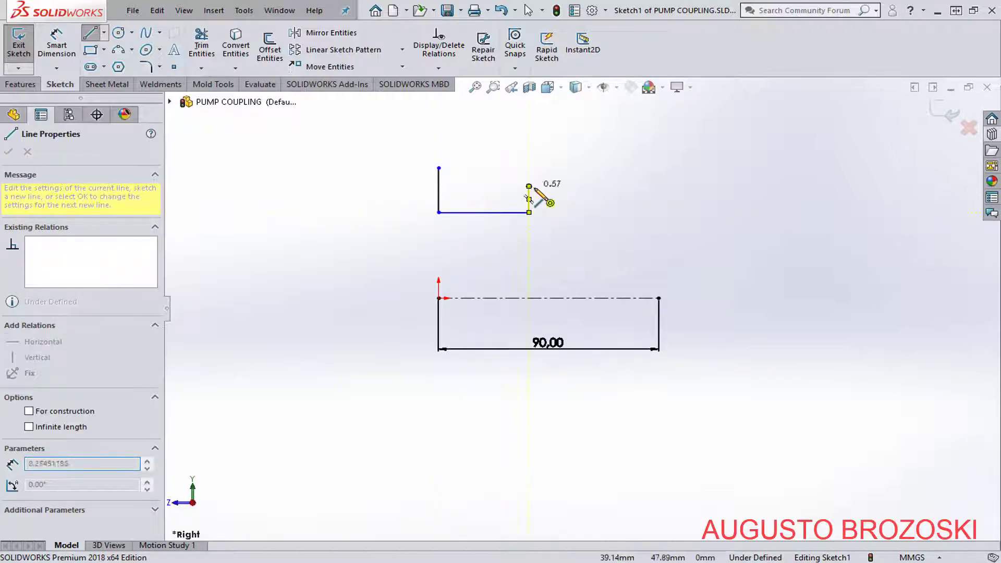
pyautogui.click(529, 186)
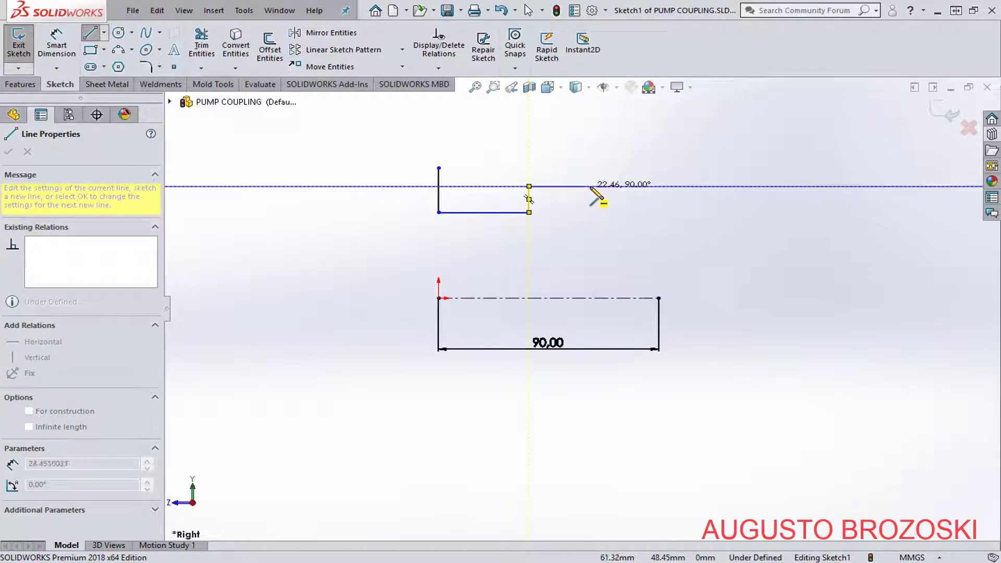
pyautogui.click(640, 187)
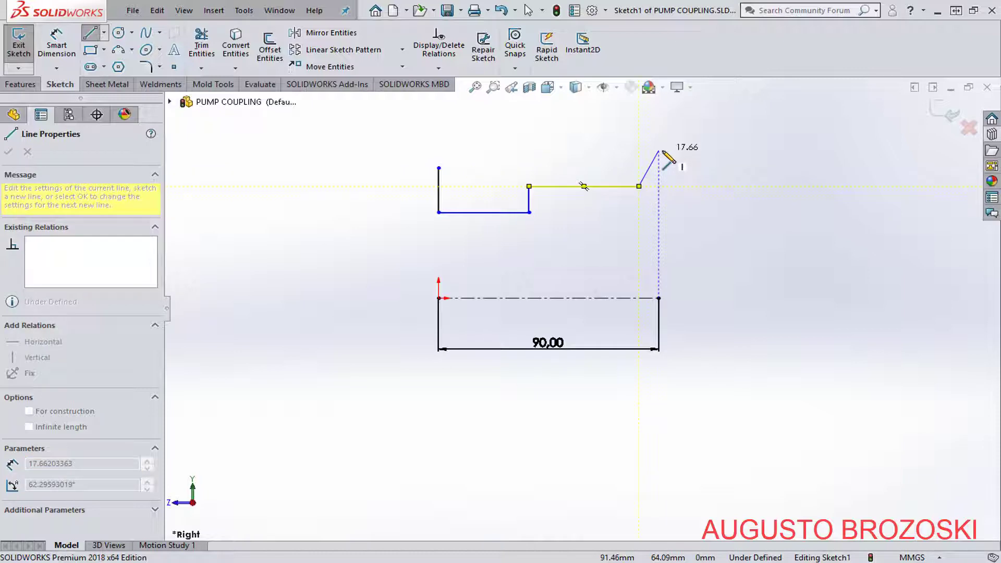
pyautogui.press('Escape')
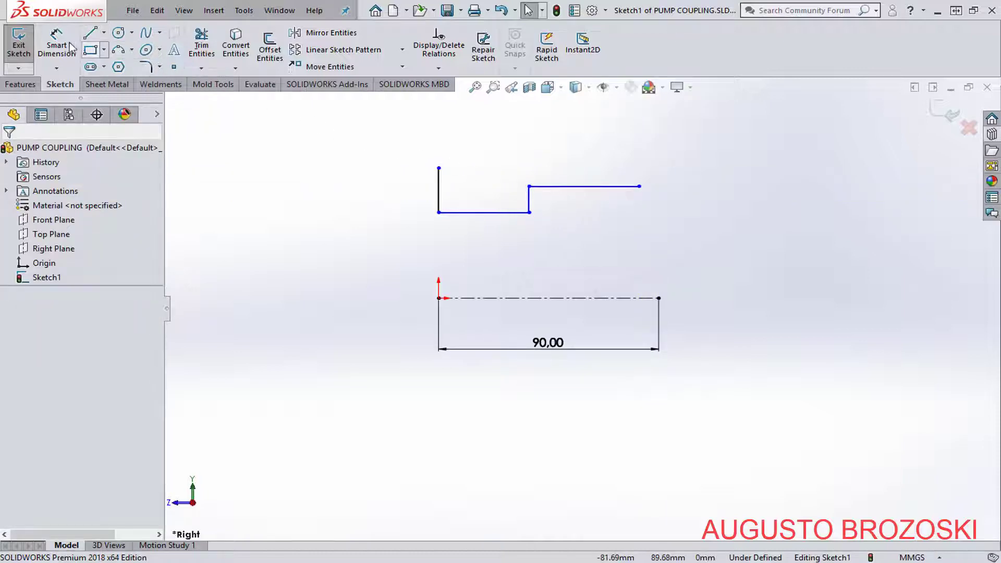
# Add a 45 mm diameter dimension between the profile's lower horizontal line and the centerline, consulting the PDF for the bore size.
pyautogui.click(67, 47)
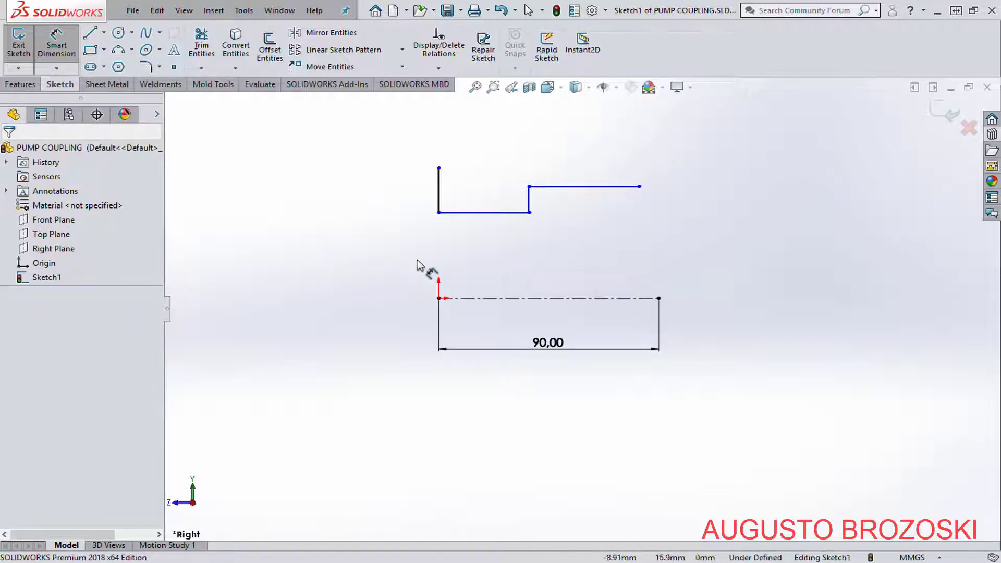
pyautogui.click(463, 214)
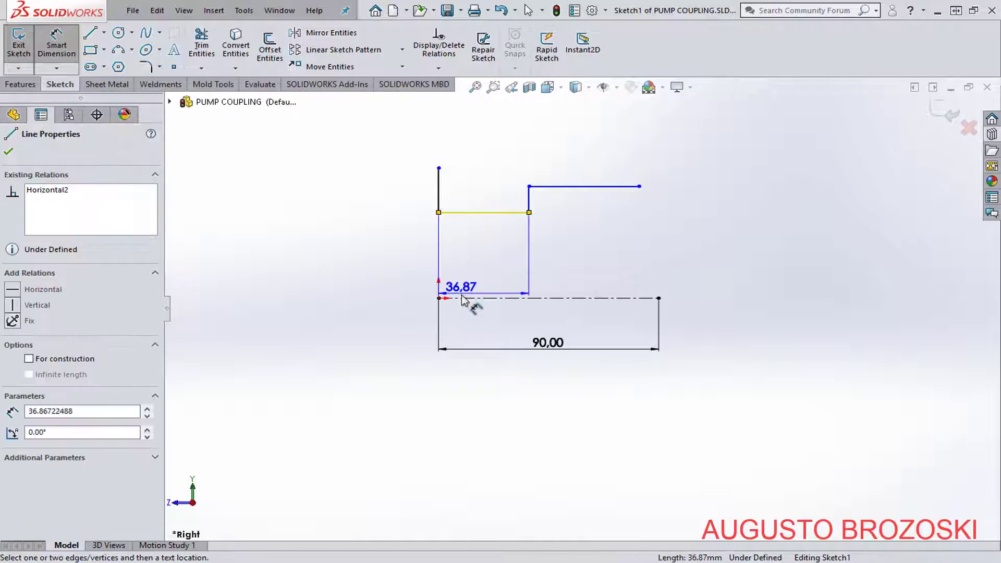
pyautogui.click(463, 298)
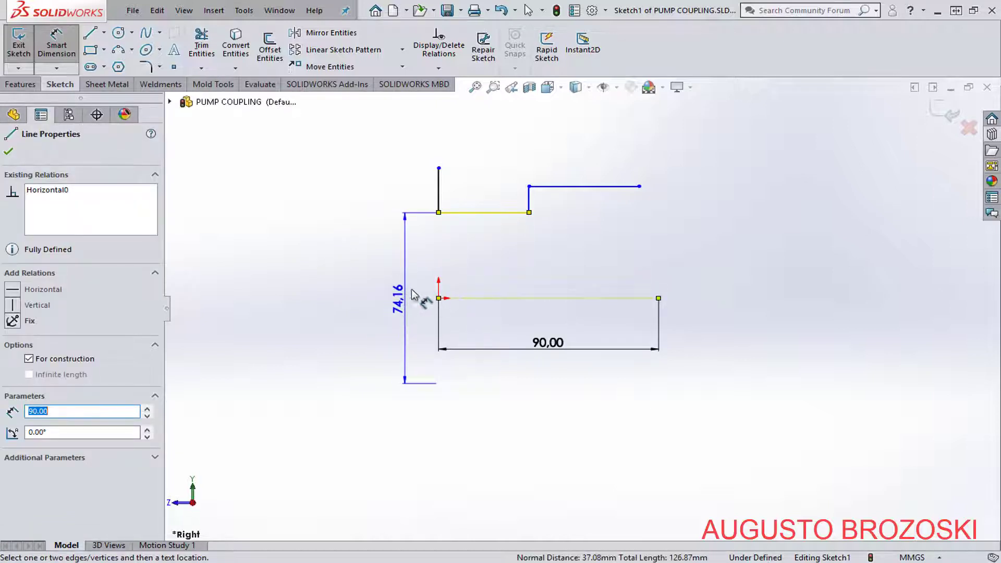
pyautogui.click(383, 321)
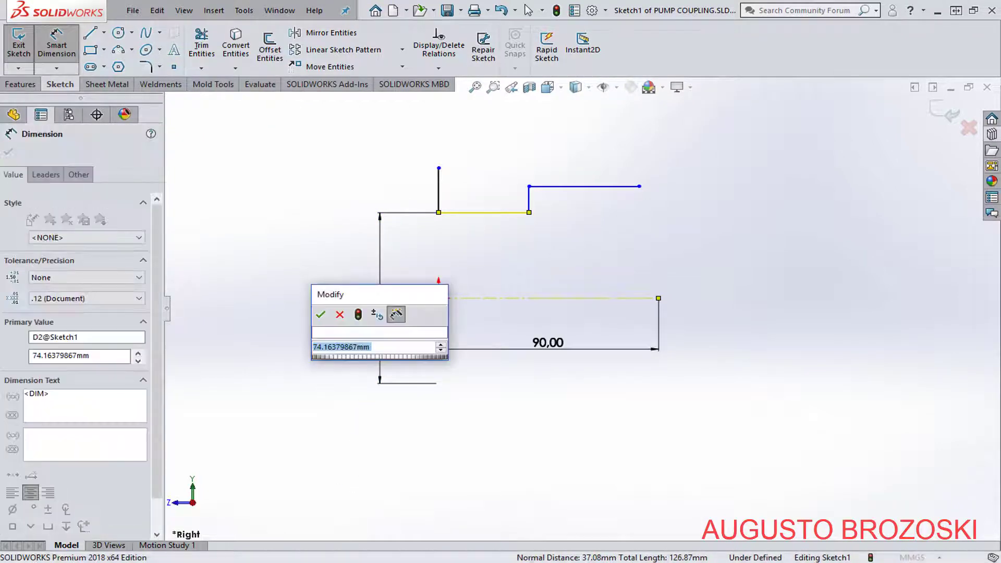
pyautogui.hotkey('alt', 'Tab')
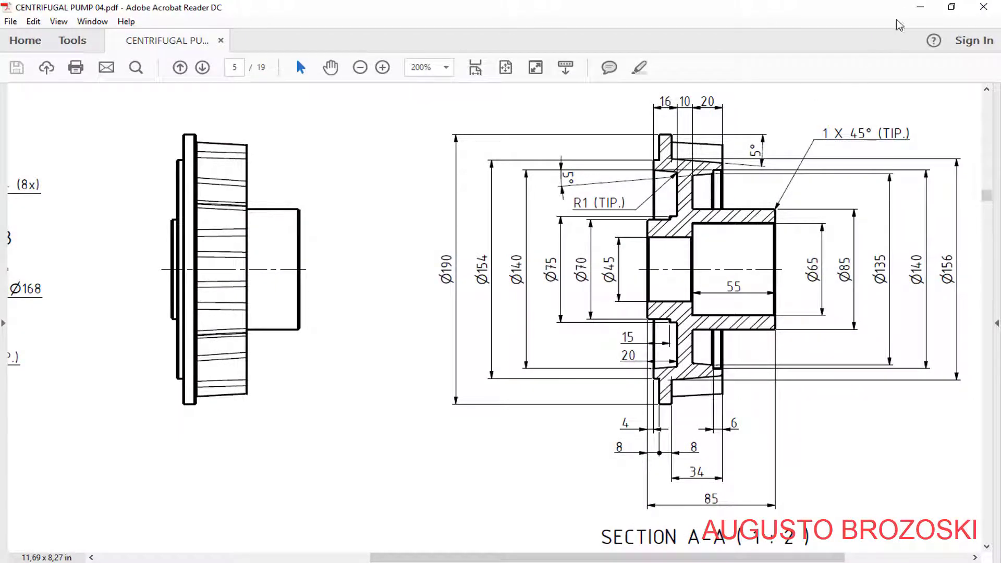
pyautogui.hotkey('alt', 'Tab')
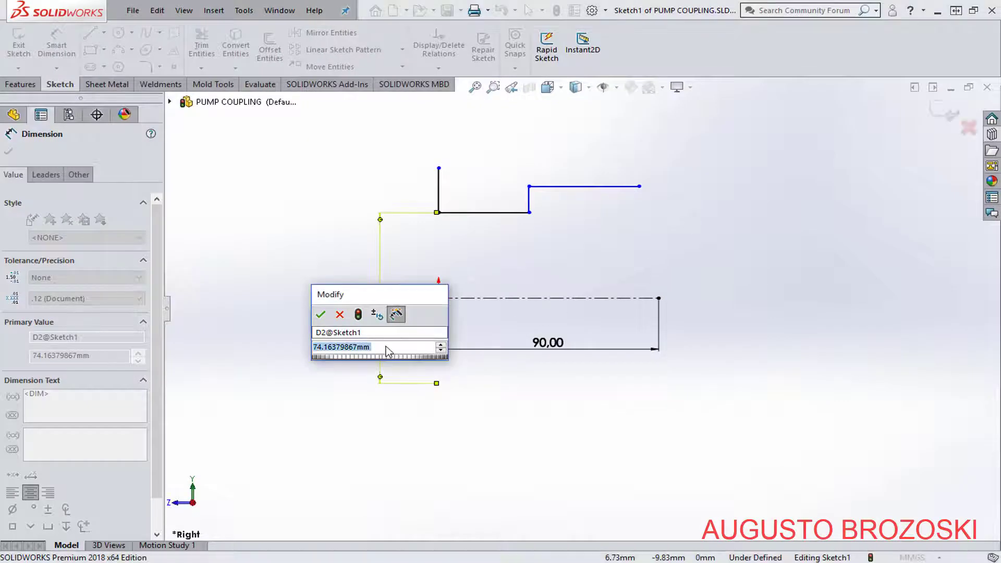
pyautogui.write('45')
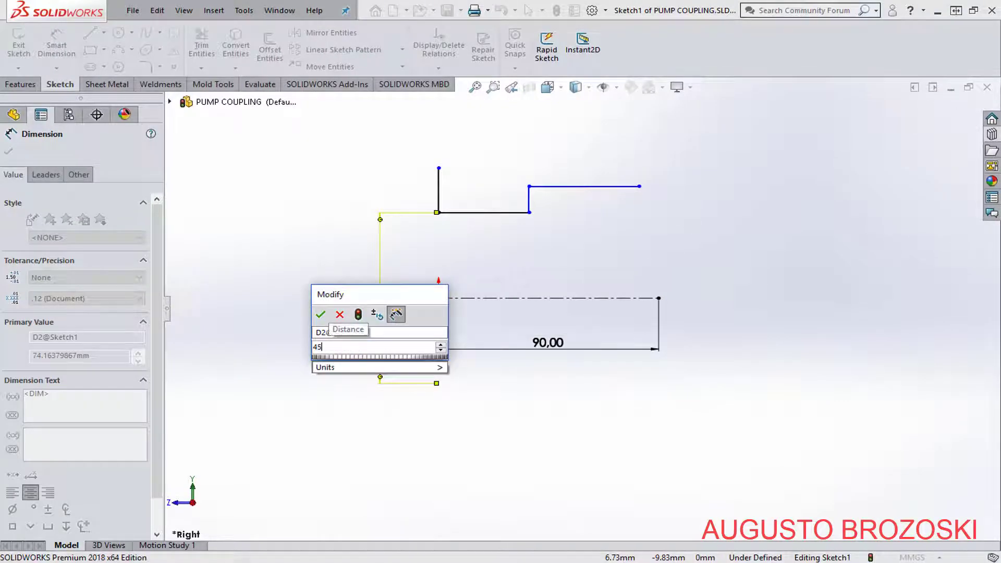
pyautogui.press('Return')
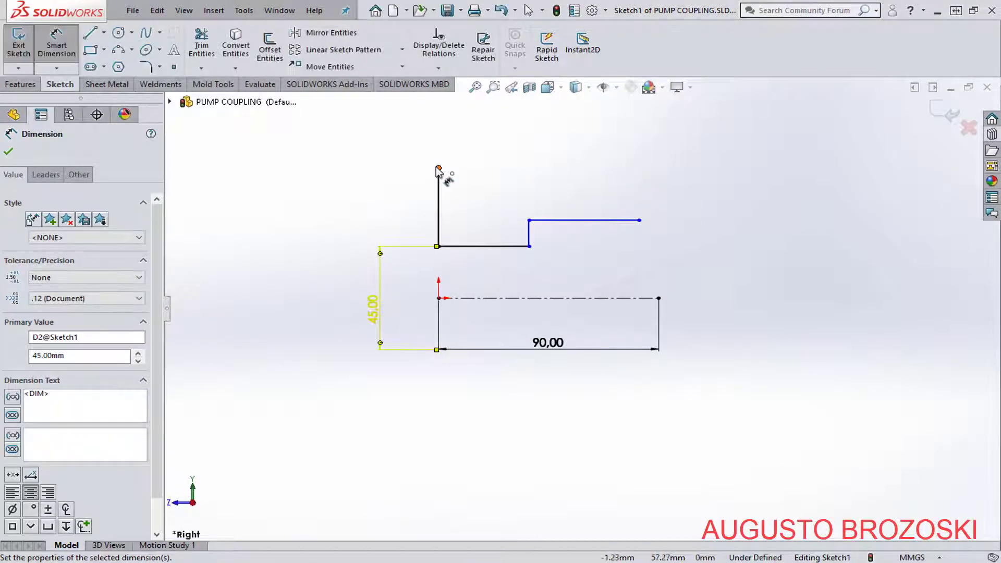
# Add a 70 mm diameter dimension from the upper endpoint of the vertical line above the origin to the centerline.
pyautogui.click(438, 168)
pyautogui.click(458, 298)
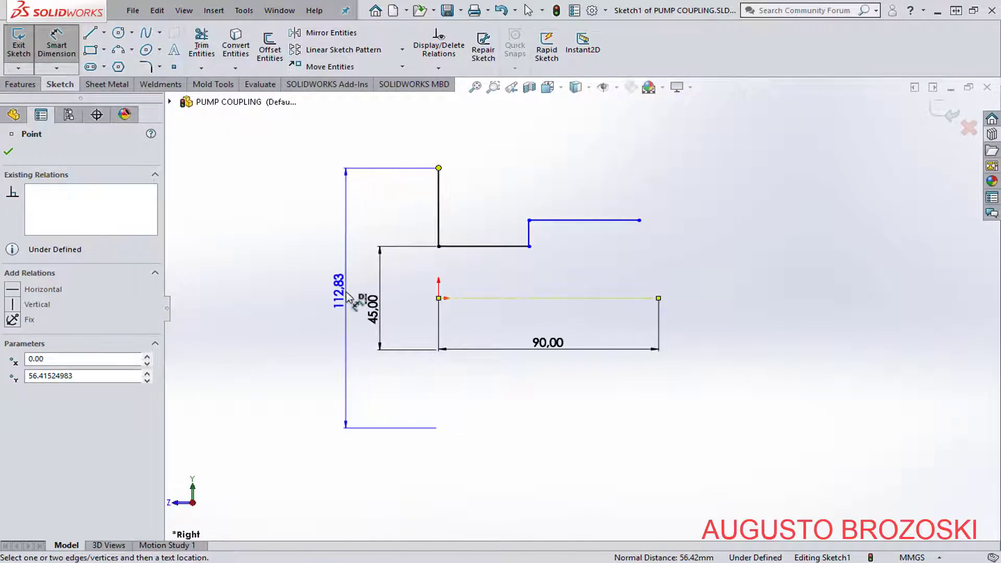
pyautogui.click(345, 305)
pyautogui.write('70')
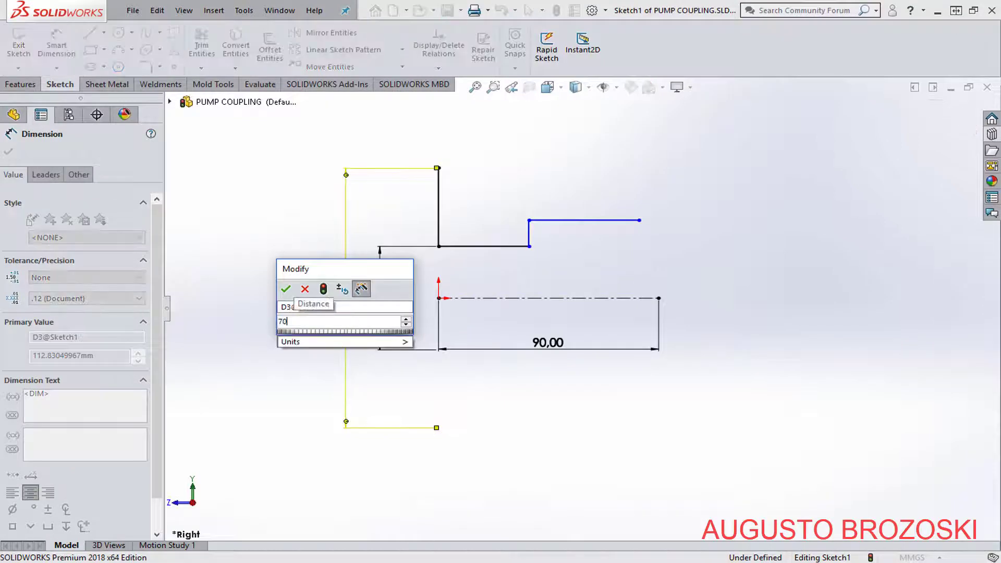
pyautogui.press('Return')
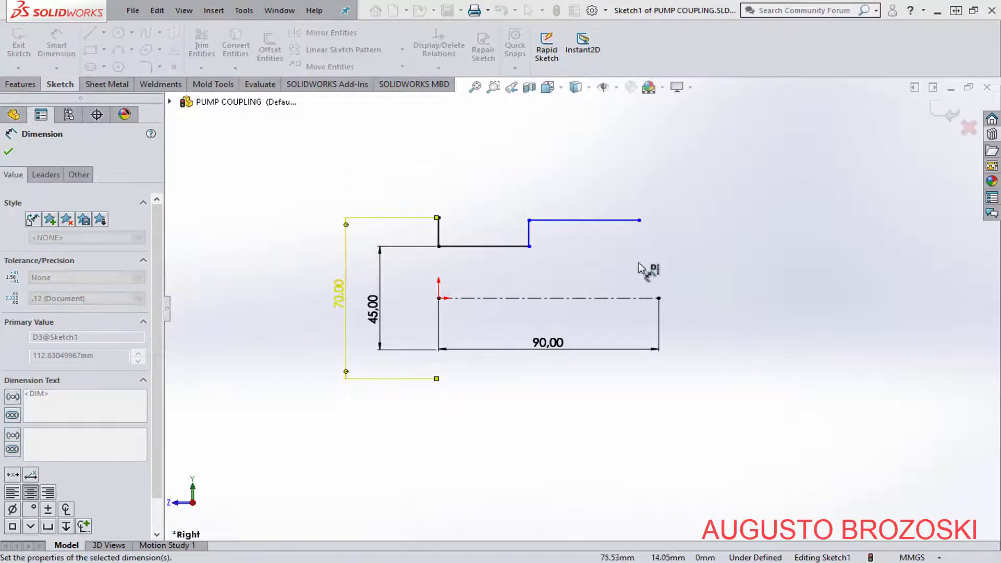
# Add a 65 mm diameter dimension between the profile's upper horizontal line and the centerline, checking the larger bore in the PDF.
pyautogui.click(619, 221)
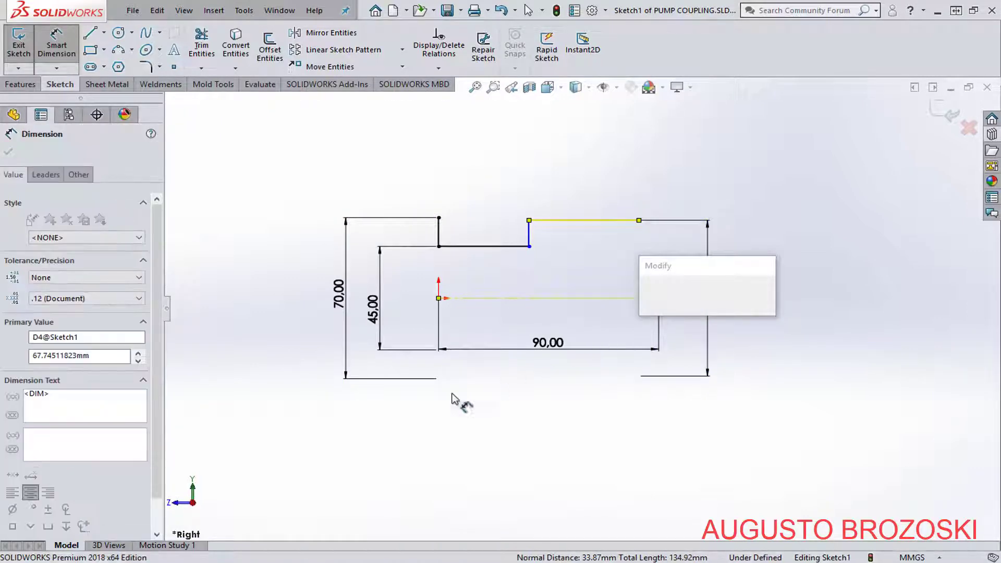
pyautogui.hotkey('alt', 'Tab')
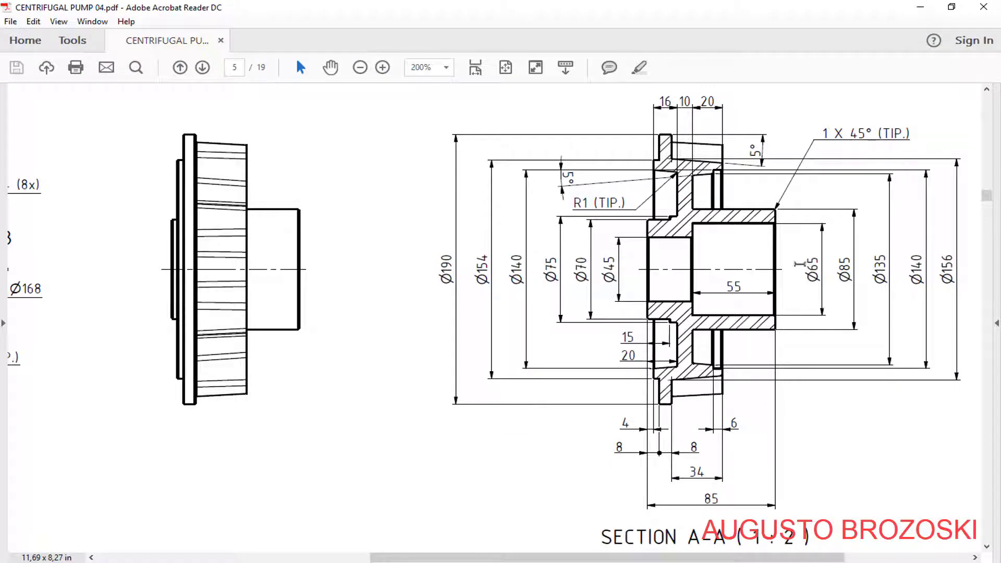
pyautogui.click(921, 8)
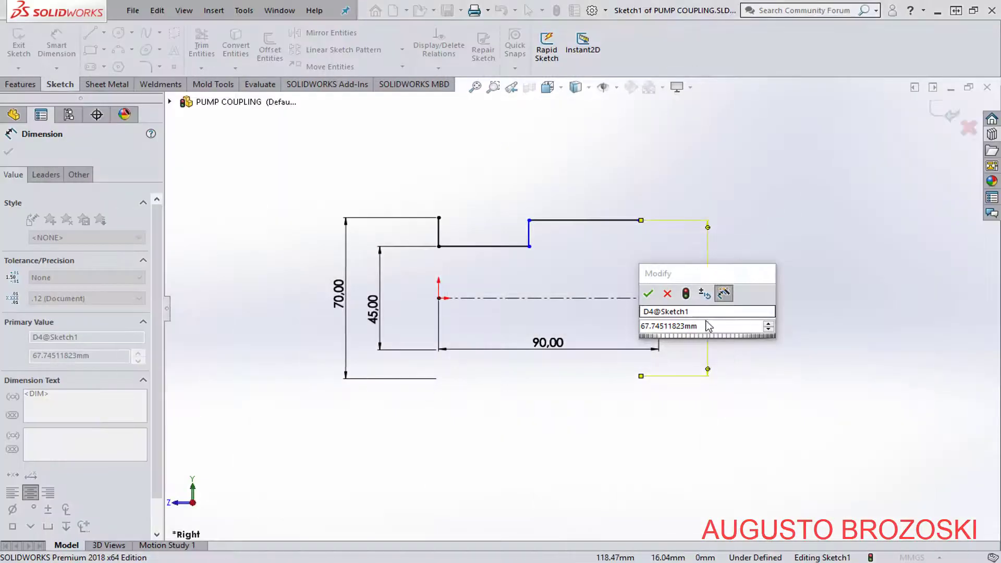
pyautogui.write('65')
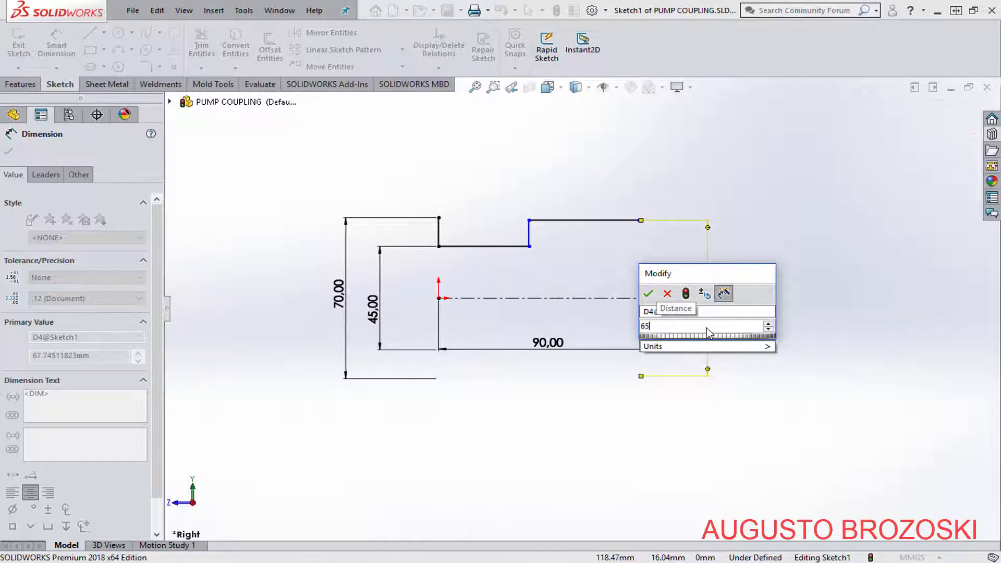
pyautogui.press('Return')
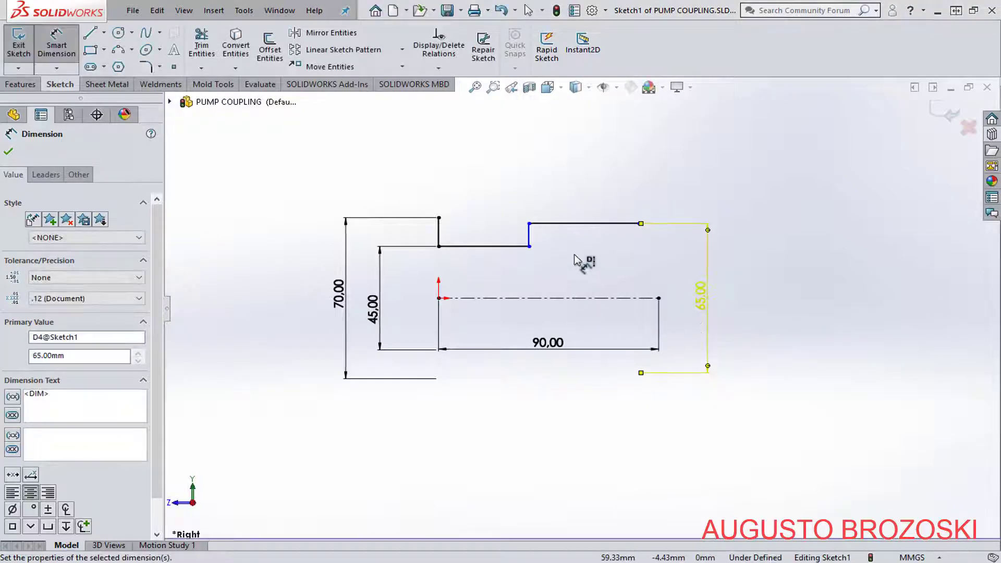
# Dimension the length of the profile's upper horizontal line to 55 mm.
pyautogui.click(586, 228)
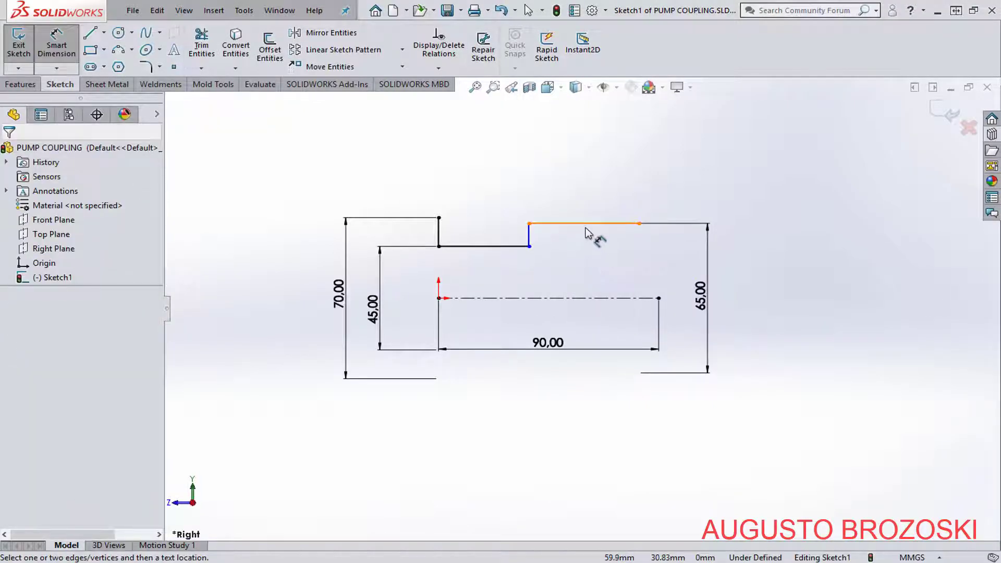
pyautogui.click(585, 226)
pyautogui.click(579, 280)
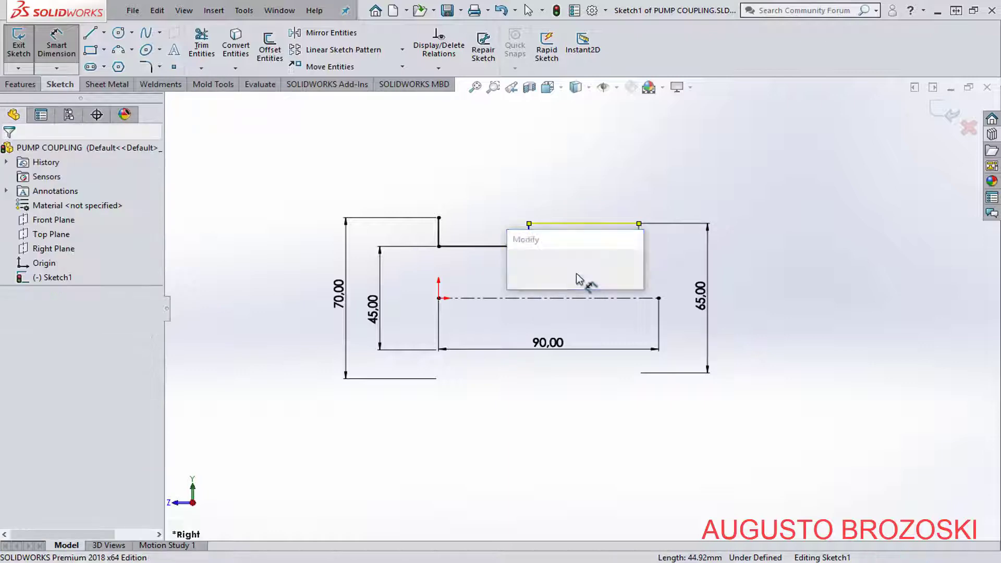
pyautogui.write('55')
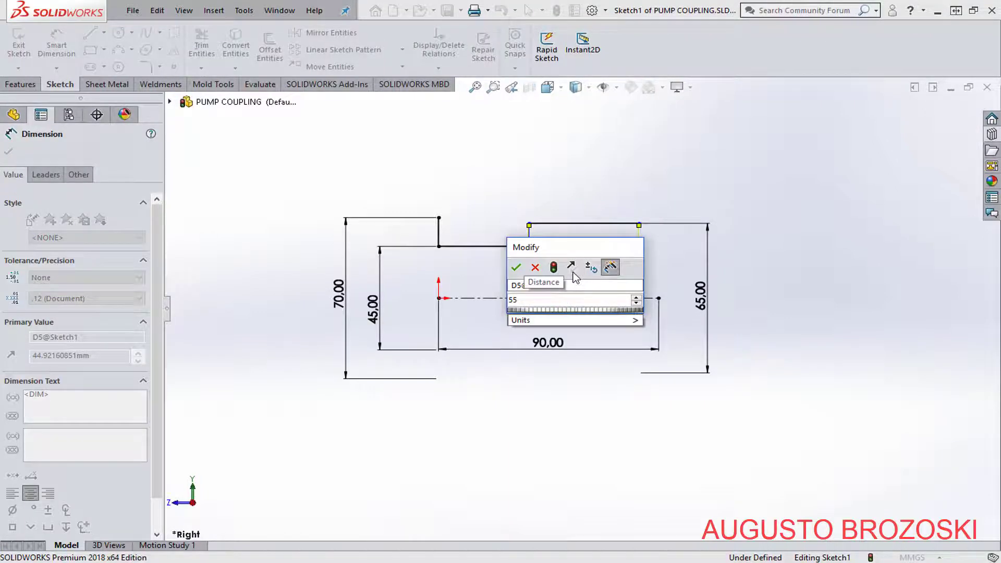
pyautogui.press('Return')
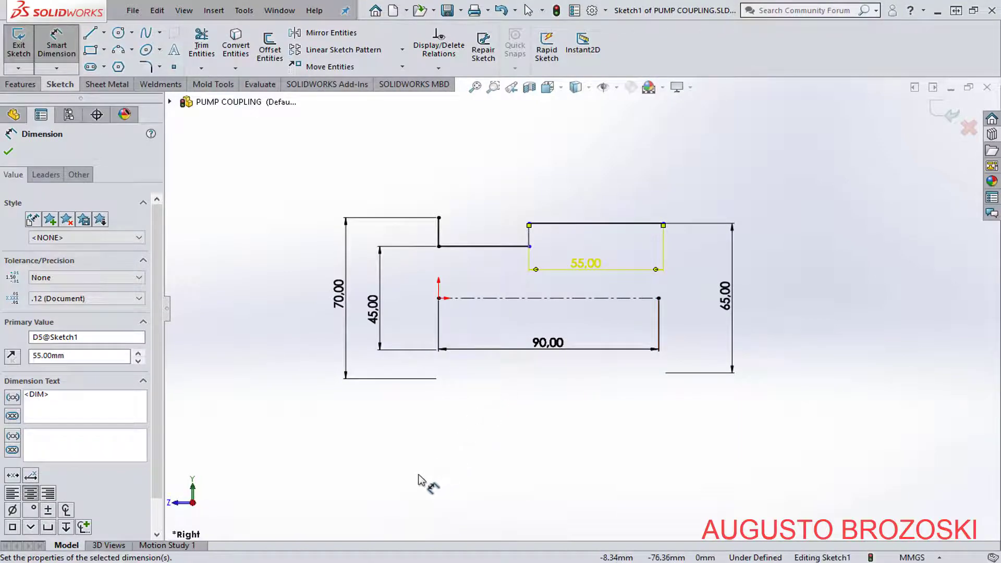
# Consult the PDF drawing and add an 85 mm overall length dimension from the profile's lower corner above the origin to the upper horizontal line's far endpoint.
pyautogui.hotkey('alt', 'Tab')
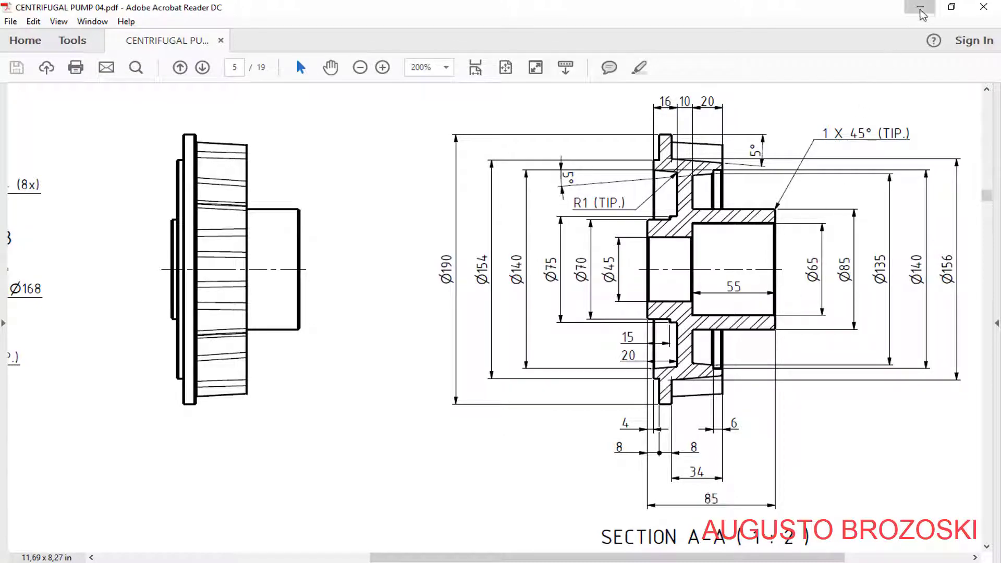
pyautogui.click(920, 7)
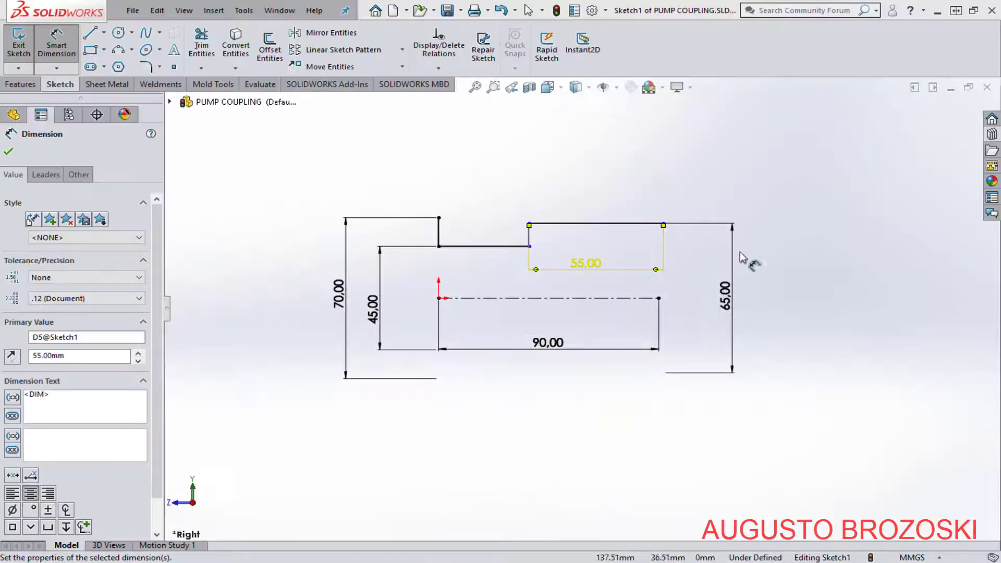
pyautogui.click(438, 246)
pyautogui.click(663, 224)
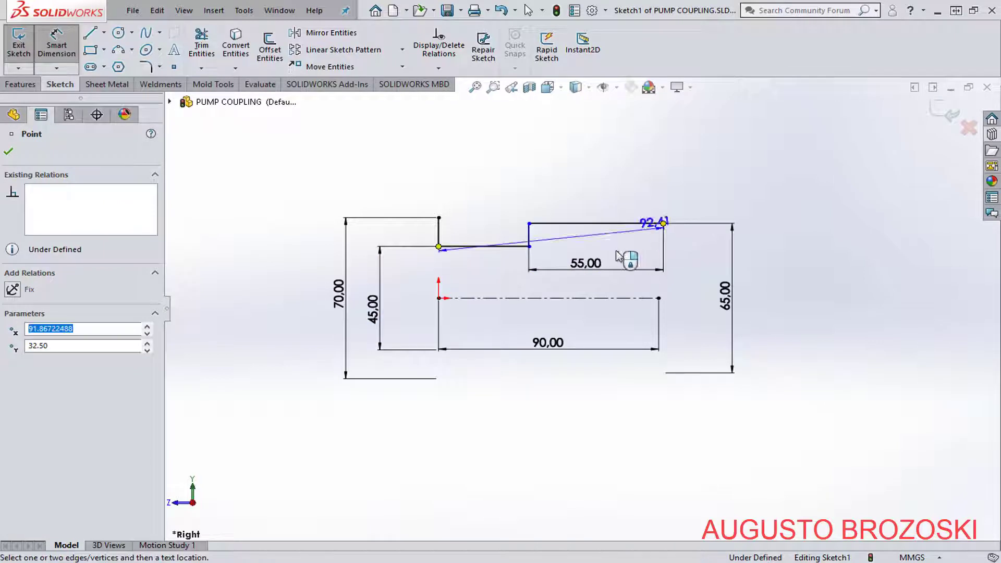
pyautogui.click(567, 293)
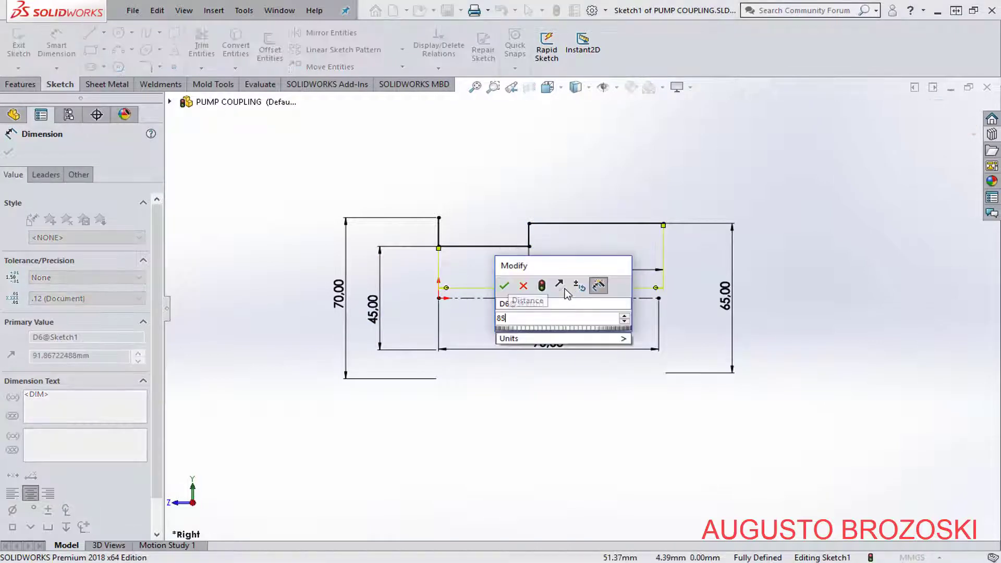
pyautogui.press('Return')
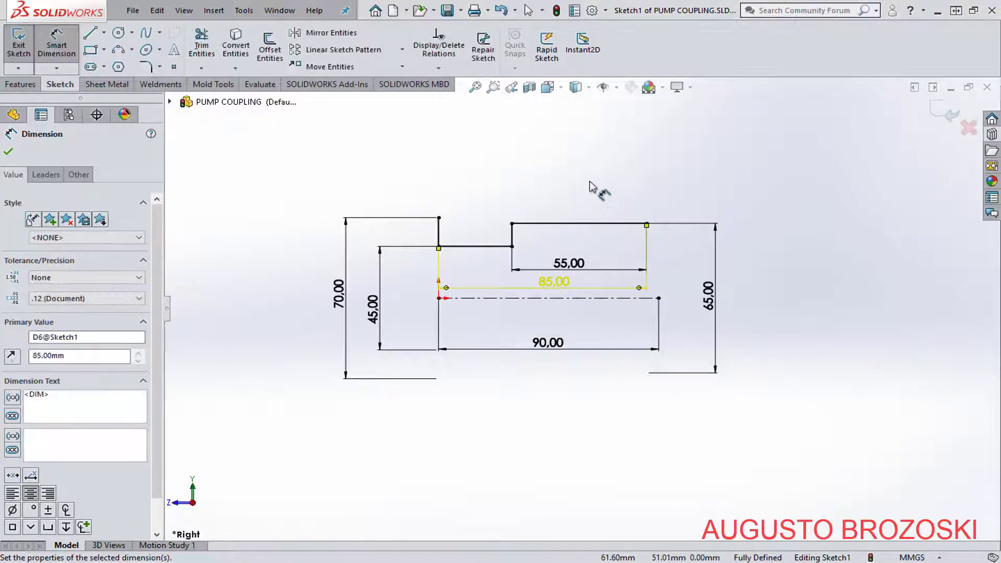
pyautogui.press('Escape')
pyautogui.press('Escape')
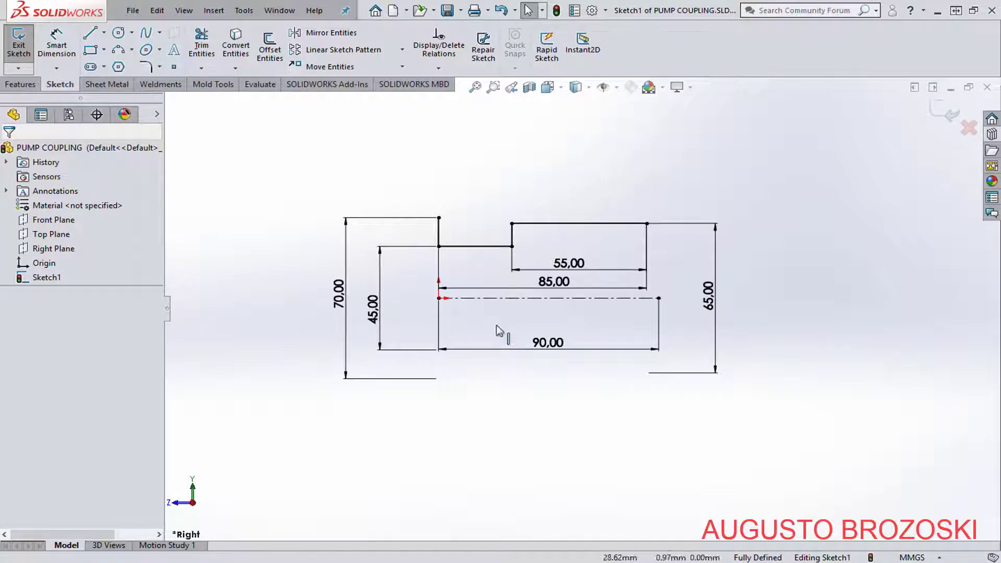
# Following the PDF section, sketch connected lines from the 70 mm diameter endpoint: about 12 mm across, 5 mm up, 8 mm across, 29 mm up, 17 mm slanting back.
pyautogui.hotkey('alt', 'Tab')
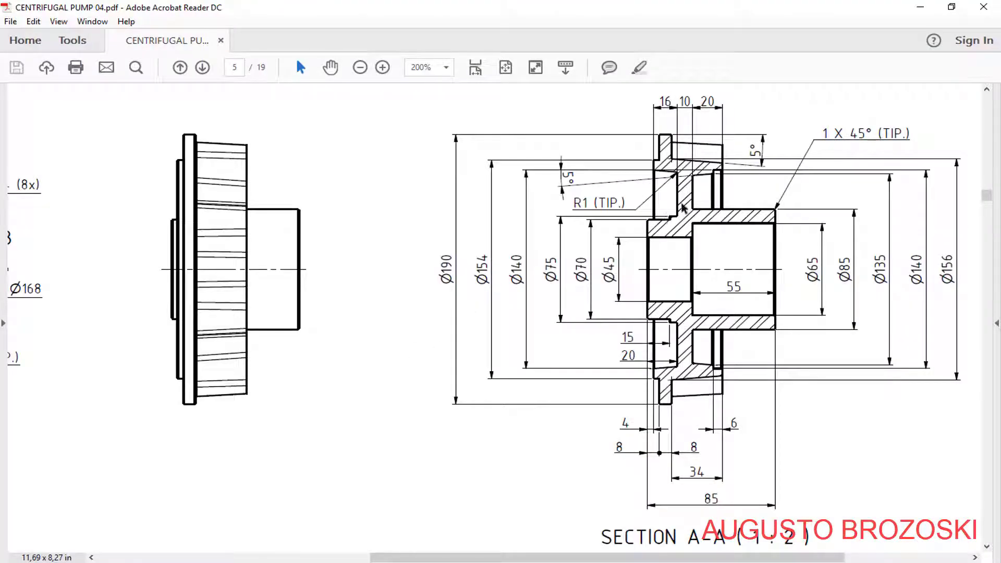
pyautogui.moveTo(676, 210); pyautogui.dragTo(677, 214, button='middle')
pyautogui.hotkey('alt', 'Tab')
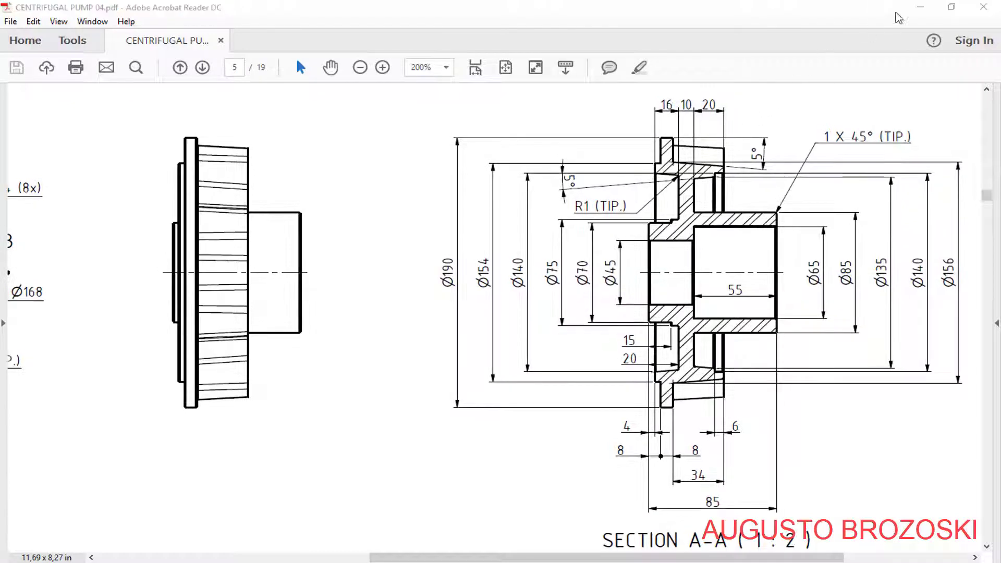
pyautogui.click(920, 7)
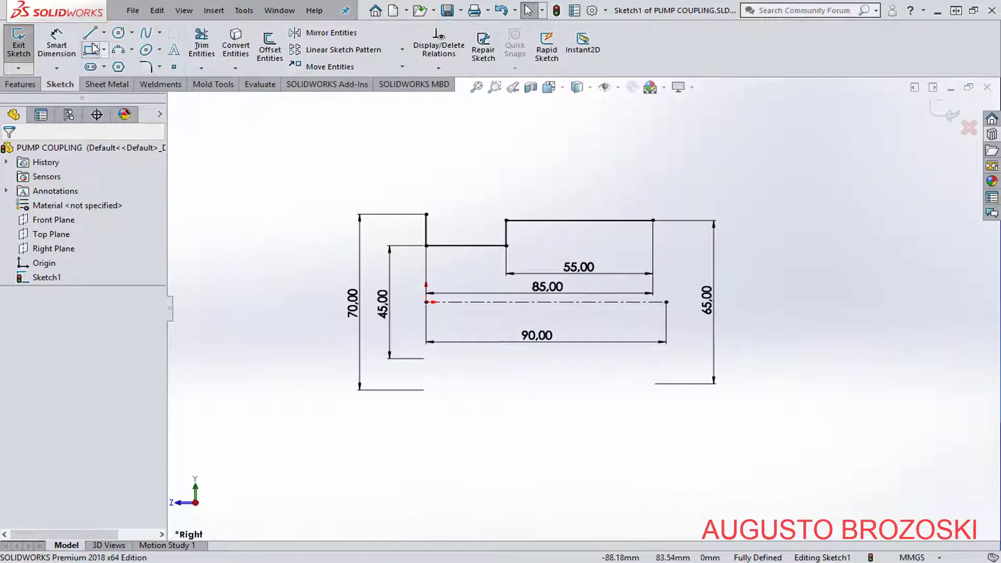
pyautogui.click(89, 35)
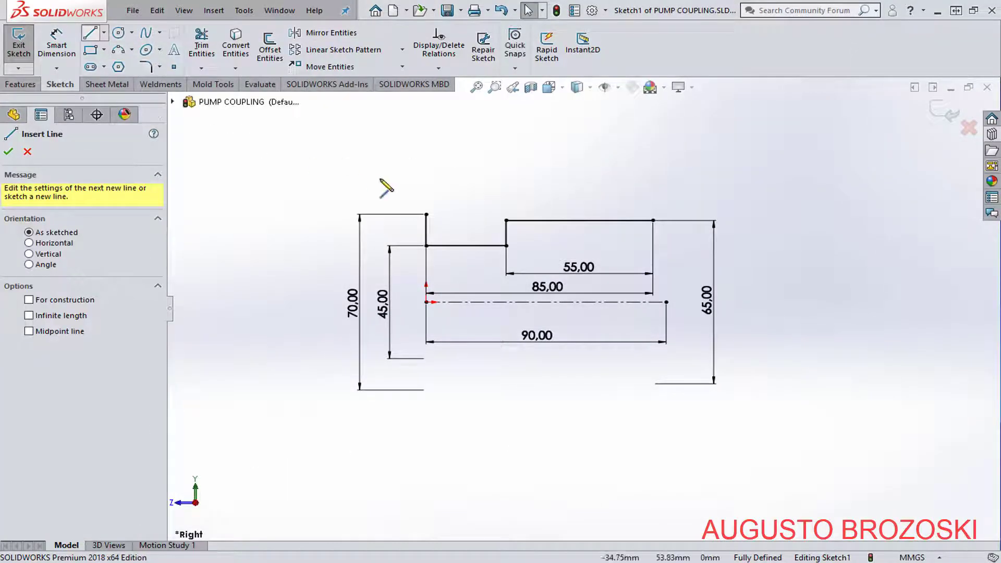
pyautogui.click(427, 215)
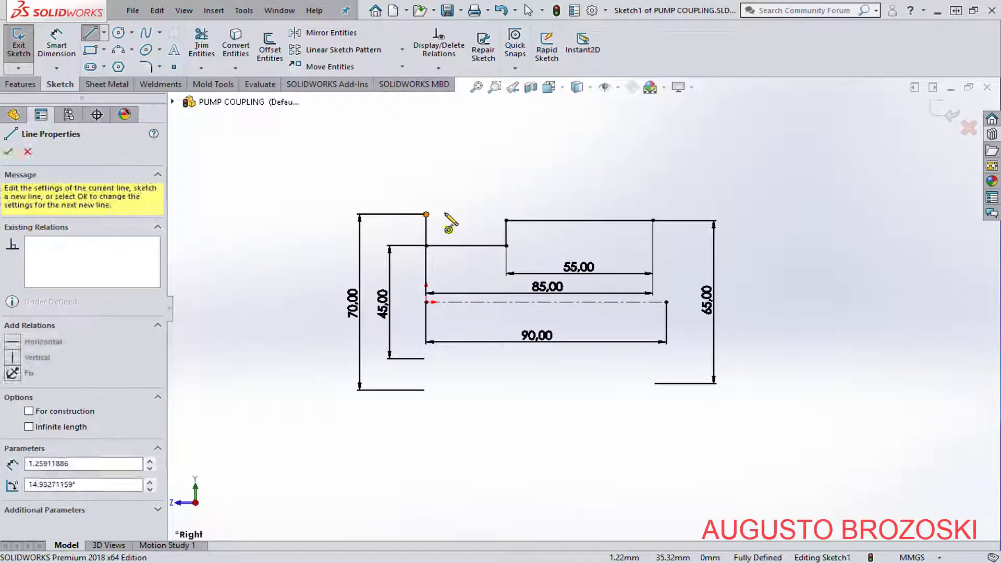
pyautogui.click(458, 214)
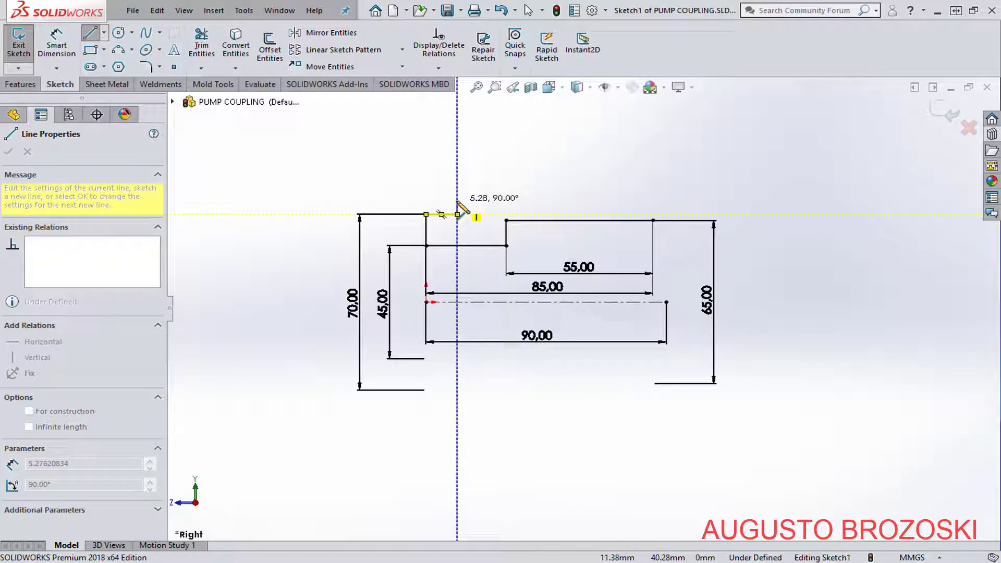
pyautogui.click(458, 201)
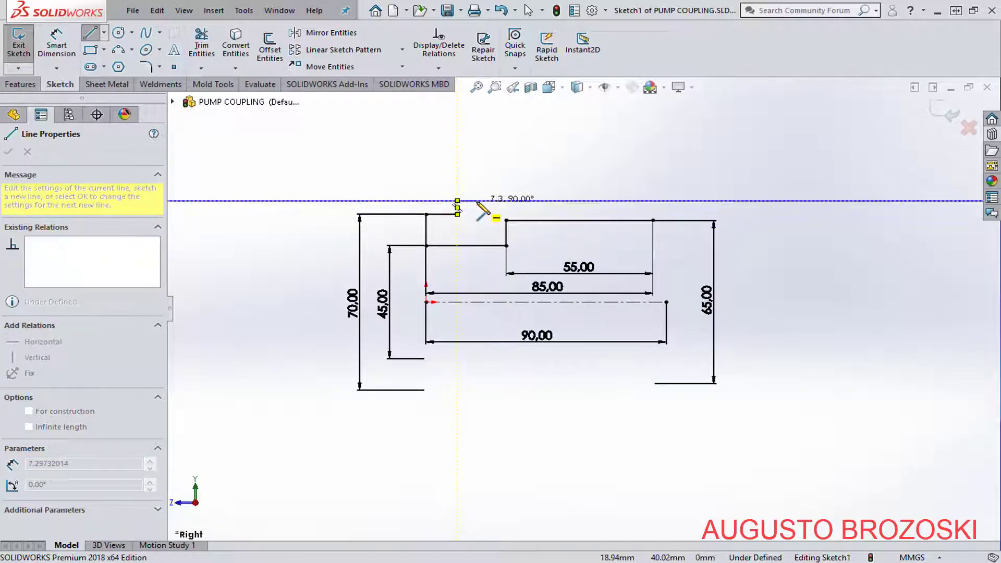
pyautogui.click(477, 201)
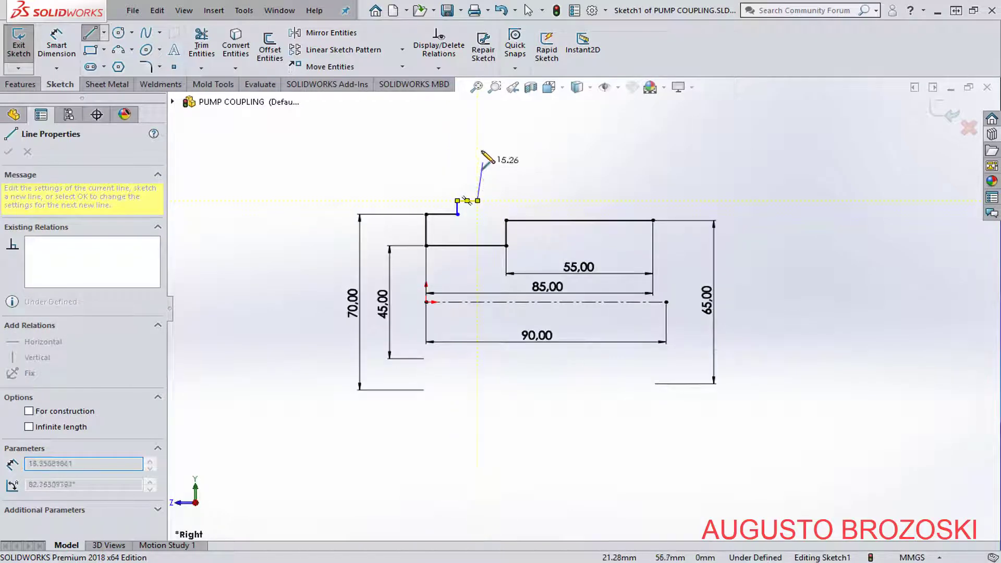
pyautogui.click(477, 127)
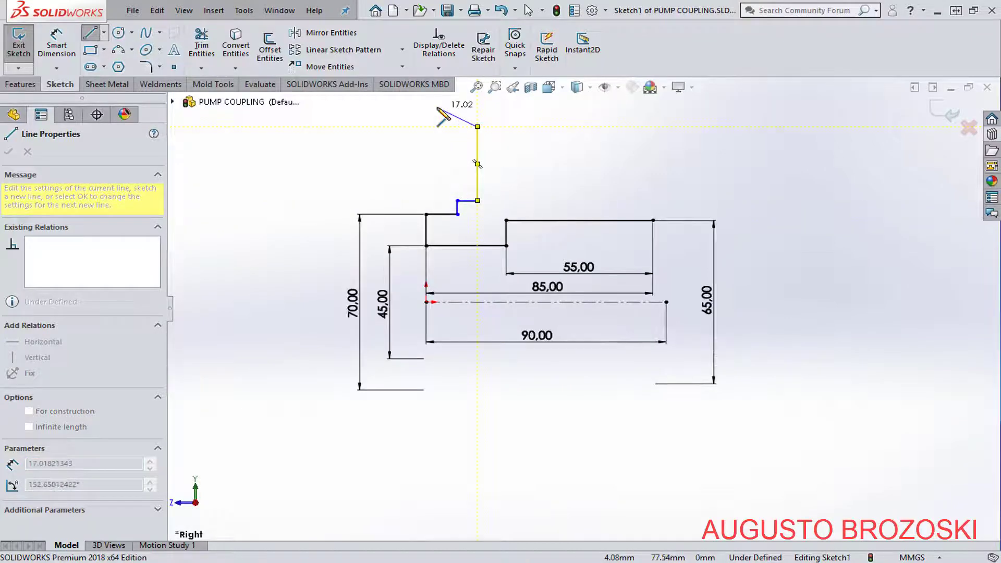
pyautogui.click(437, 107)
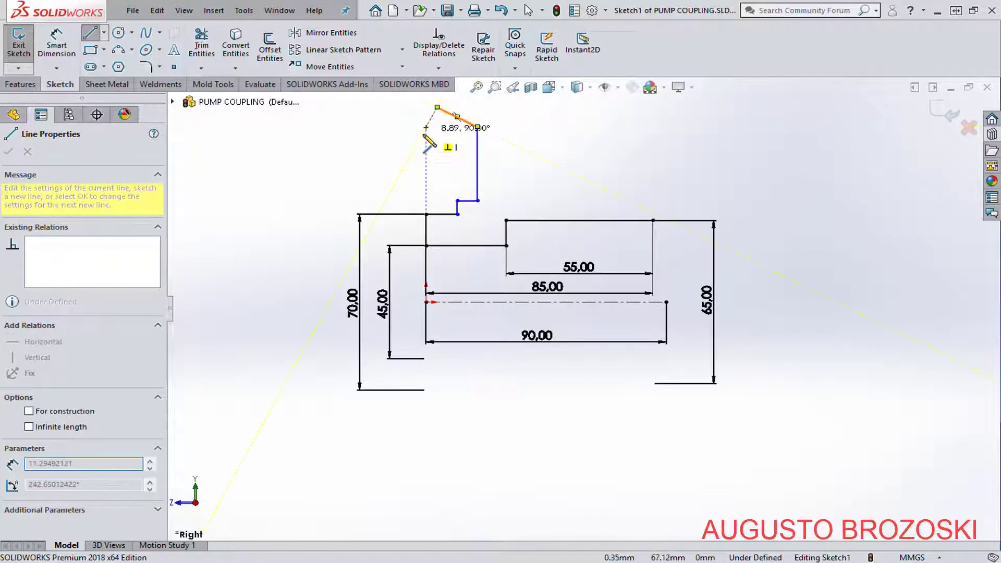
pyautogui.press('Escape')
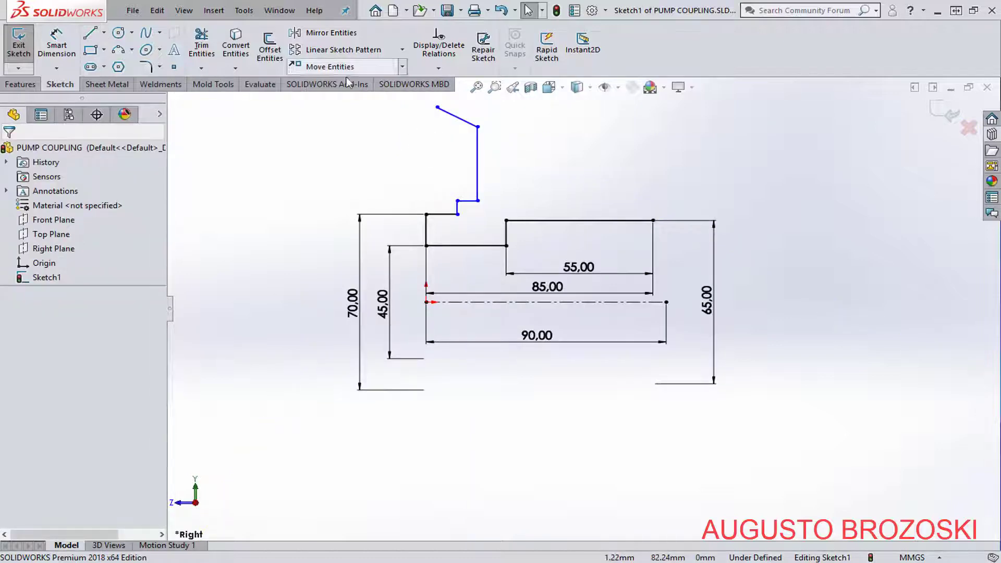
# Dimension the distance from the vertical line above the origin to the first step's corner as 15 mm.
pyautogui.click(56, 52)
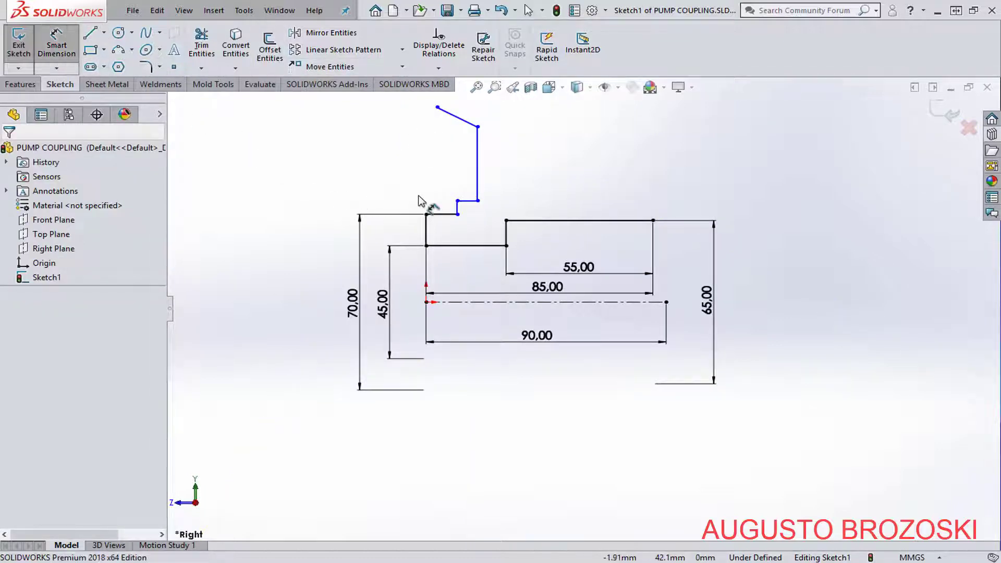
pyautogui.click(427, 229)
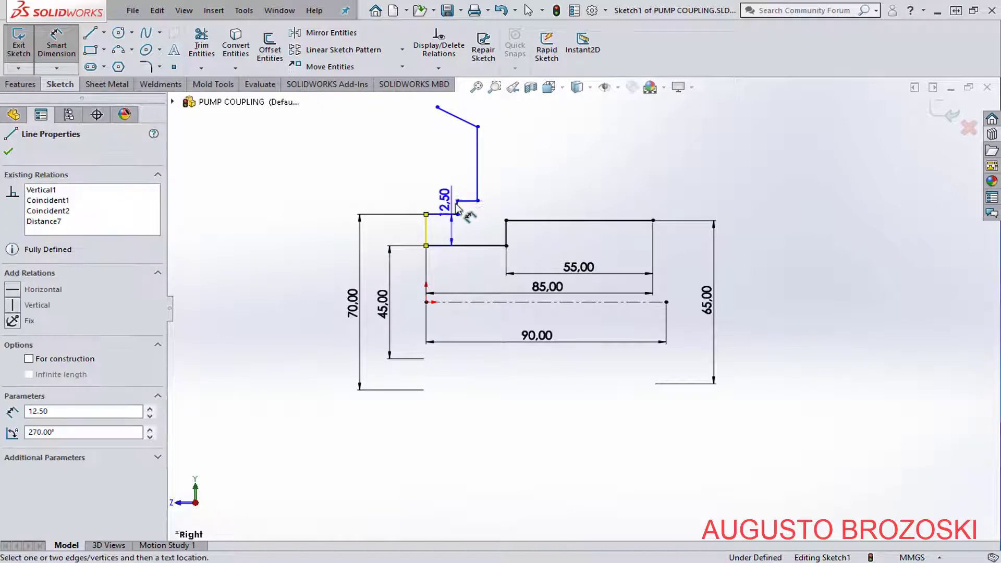
pyautogui.click(458, 214)
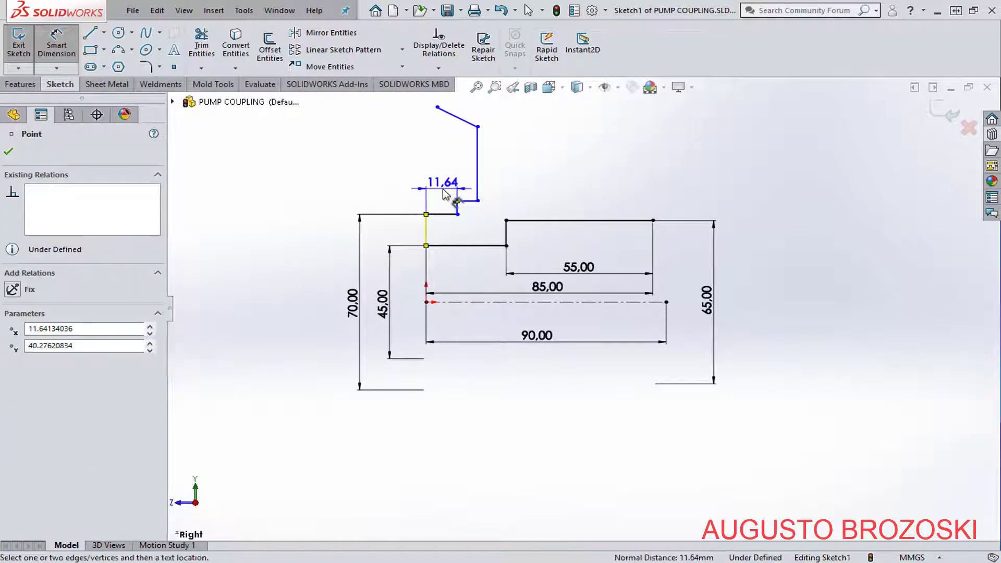
pyautogui.click(446, 194)
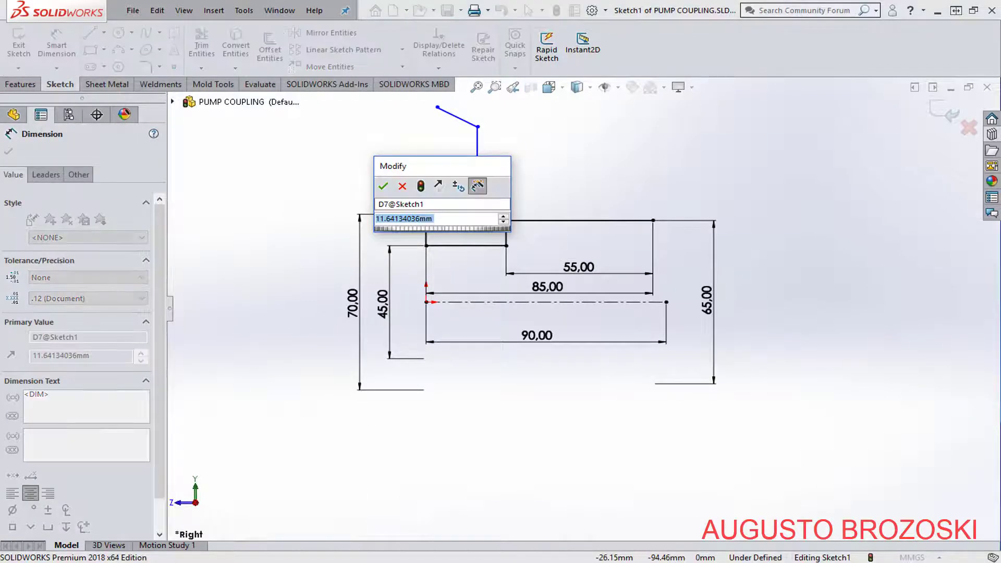
pyautogui.hotkey('alt', 'Tab')
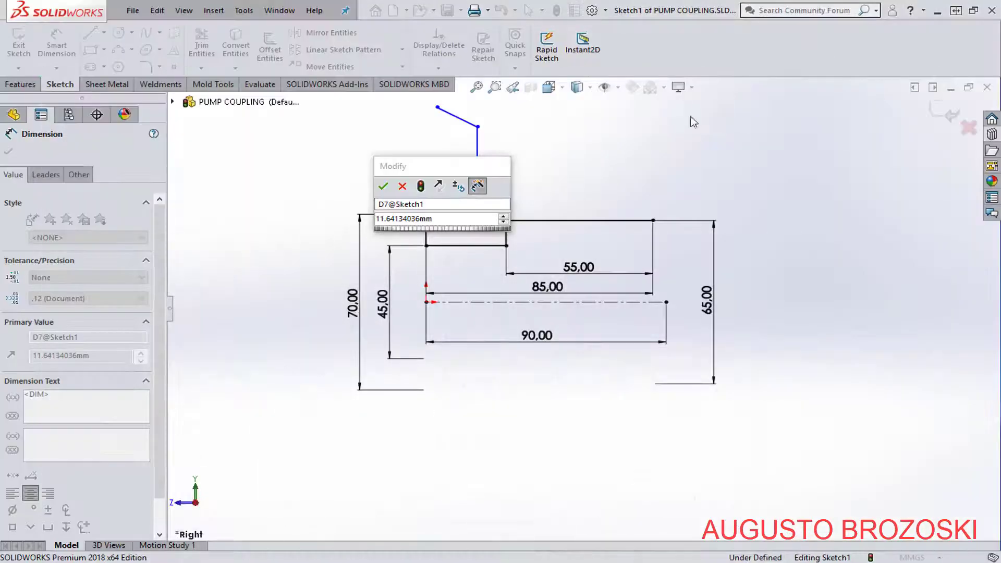
pyautogui.hotkey('alt', 'Tab')
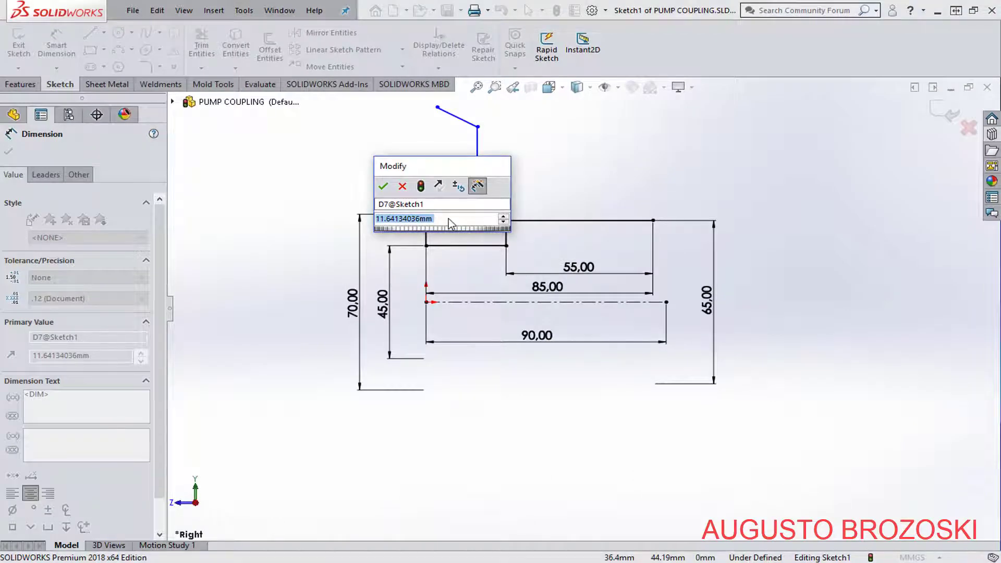
pyautogui.write('15')
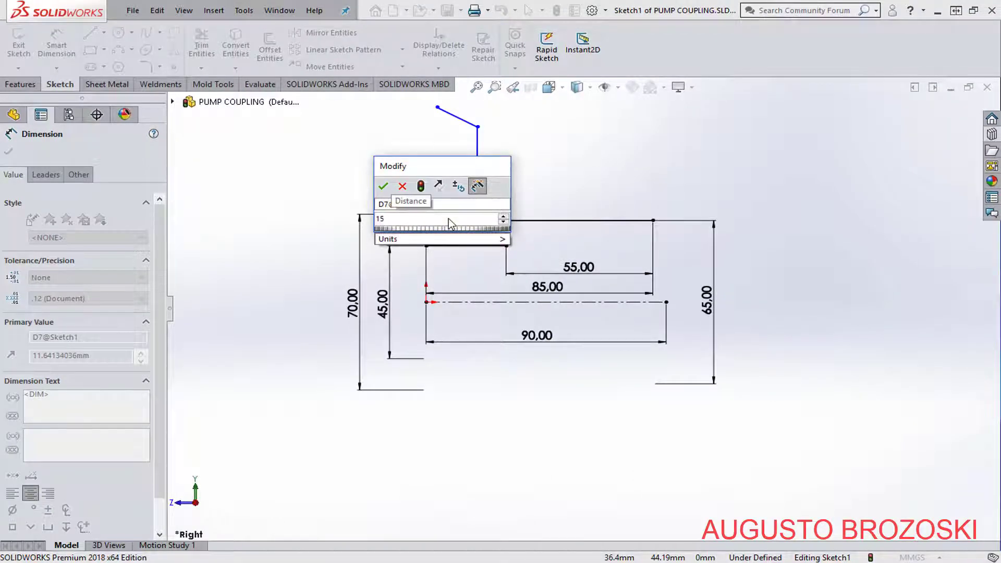
pyautogui.press('Return')
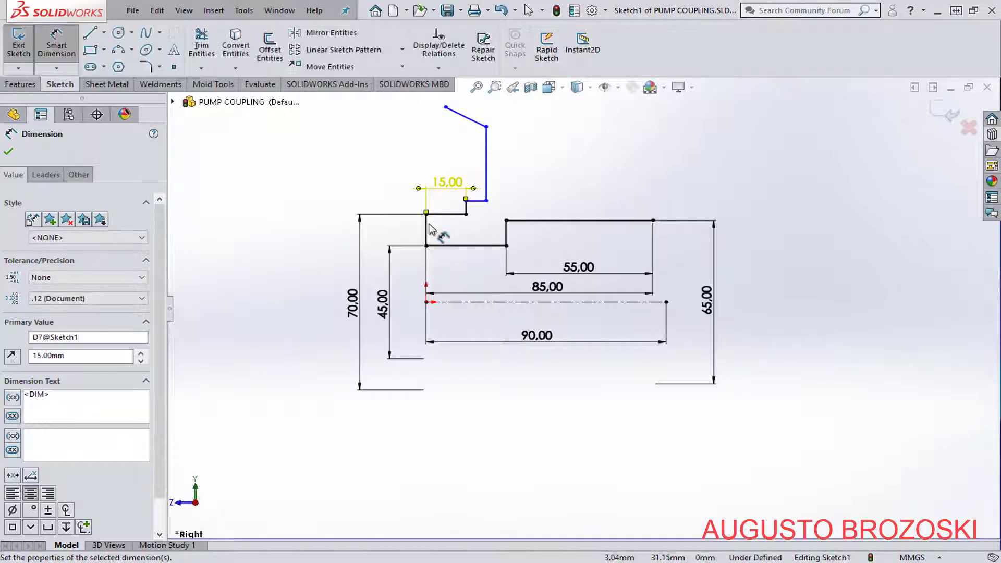
# Dimension the distance from the vertical line above the origin to the long vertical line as 20 mm.
pyautogui.click(428, 218)
pyautogui.click(488, 196)
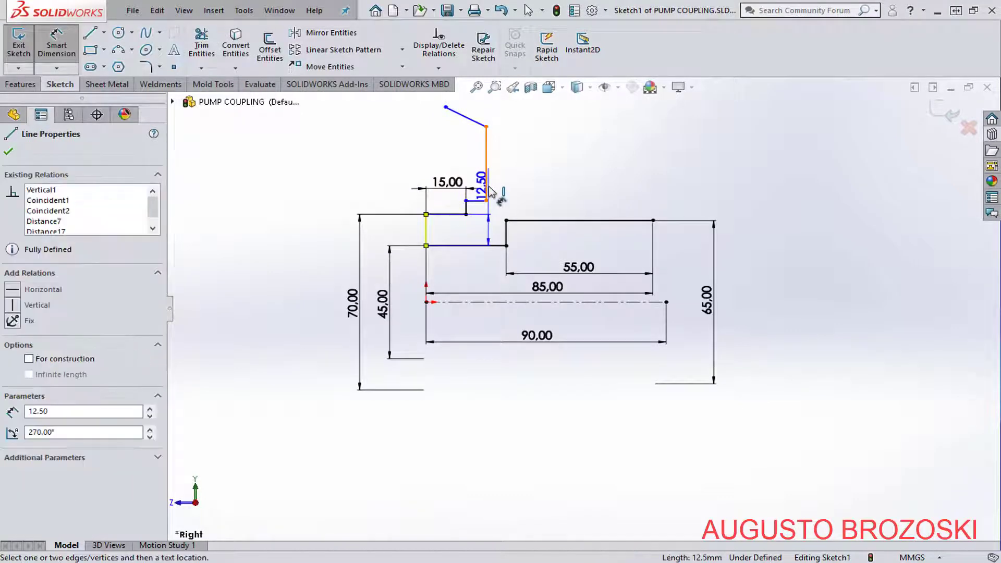
pyautogui.click(487, 188)
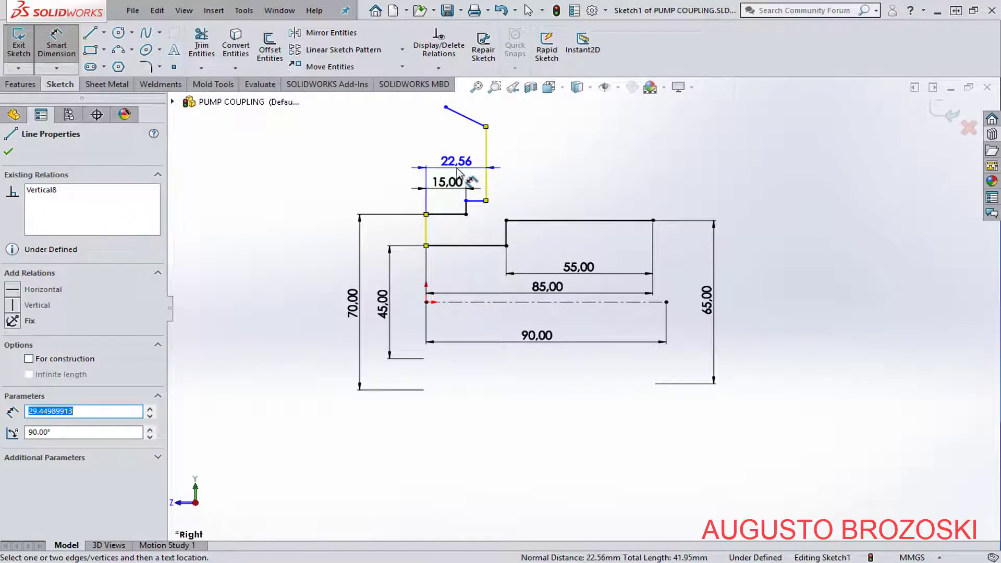
pyautogui.click(457, 170)
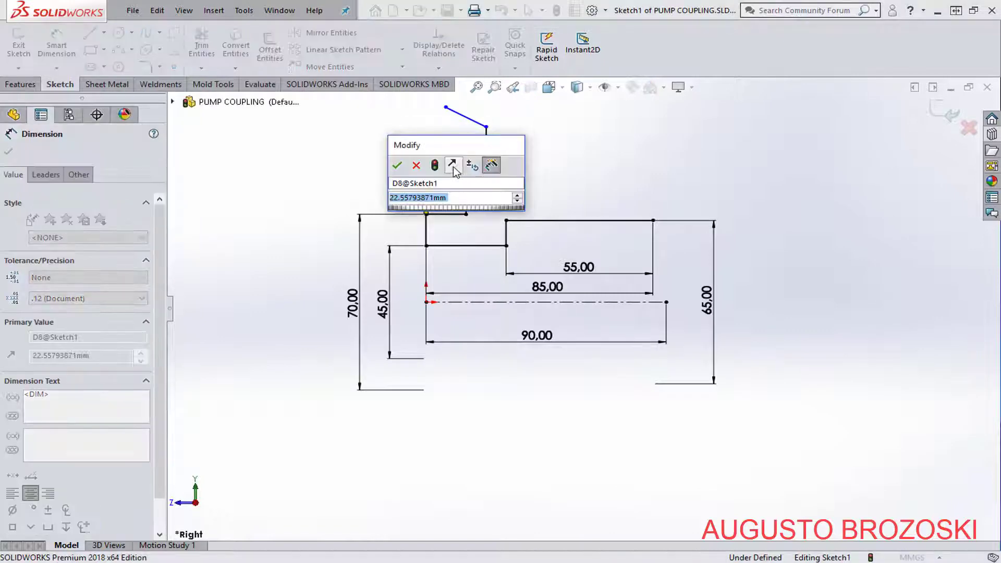
pyautogui.write('15')
pyautogui.press('Return')
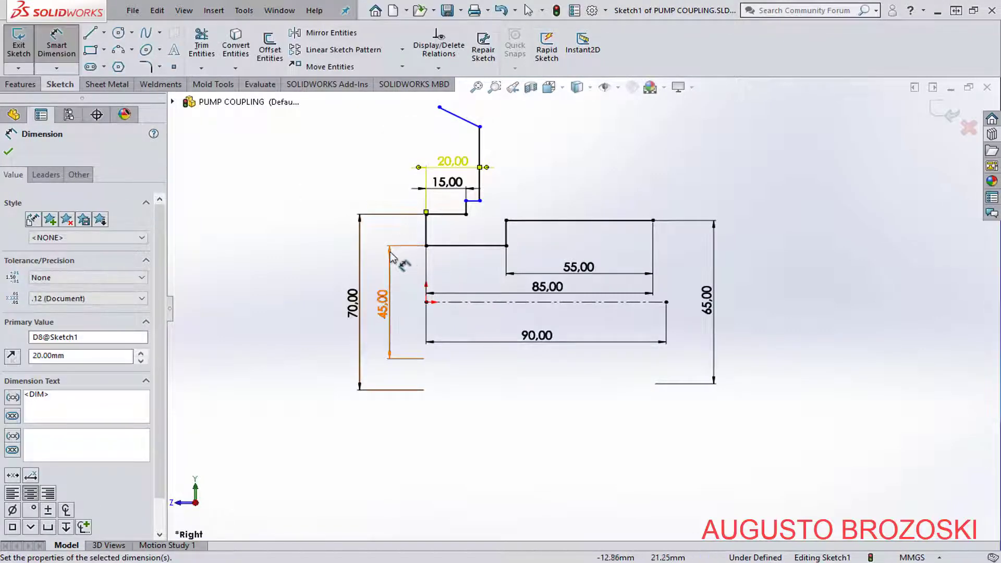
# Dimension the distance from the vertical line above the origin to the slanted line's free endpoint as 4 mm.
pyautogui.click(427, 233)
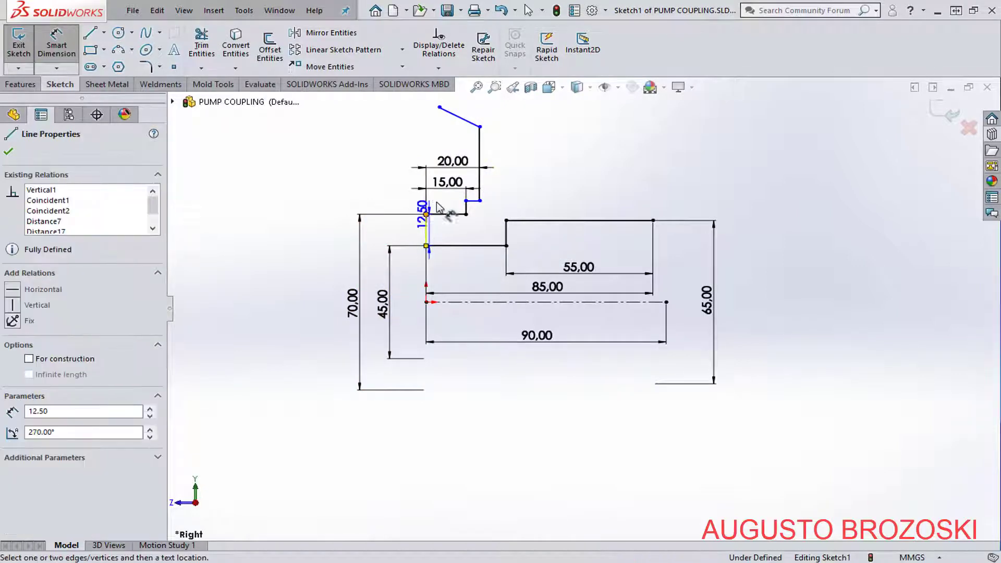
pyautogui.click(440, 107)
pyautogui.scroll(2, 431, 137)
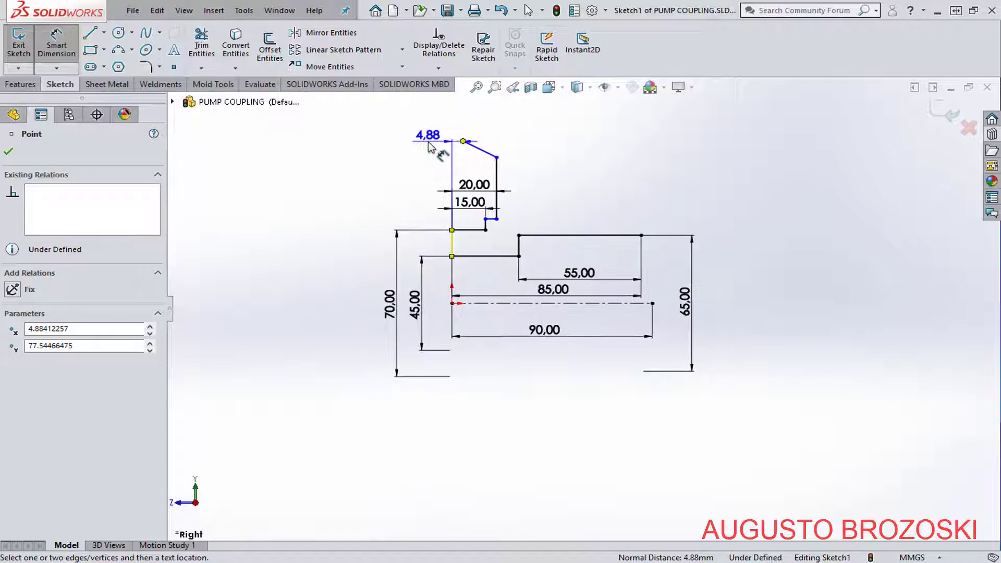
pyautogui.click(467, 123)
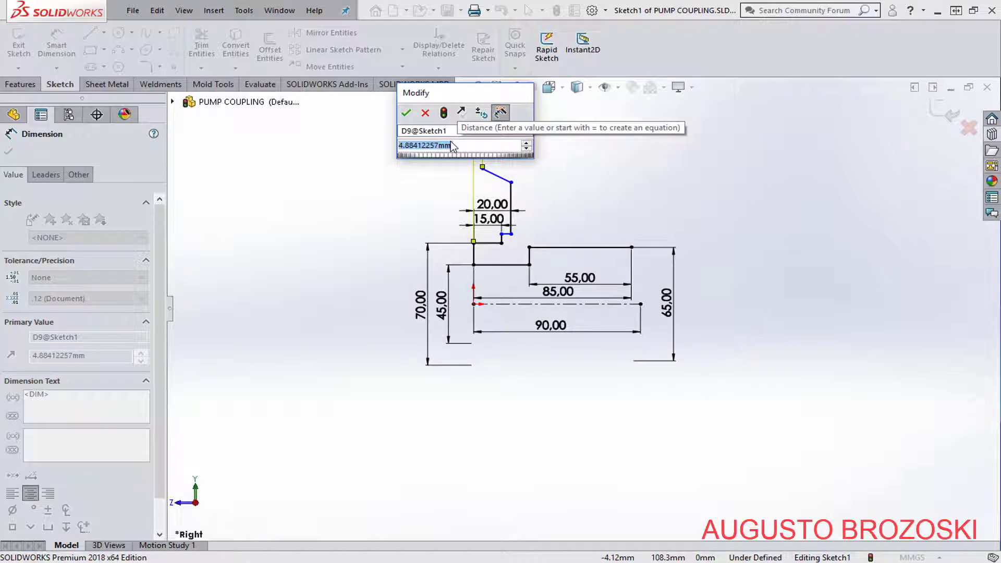
pyautogui.write('4')
pyautogui.press('Return')
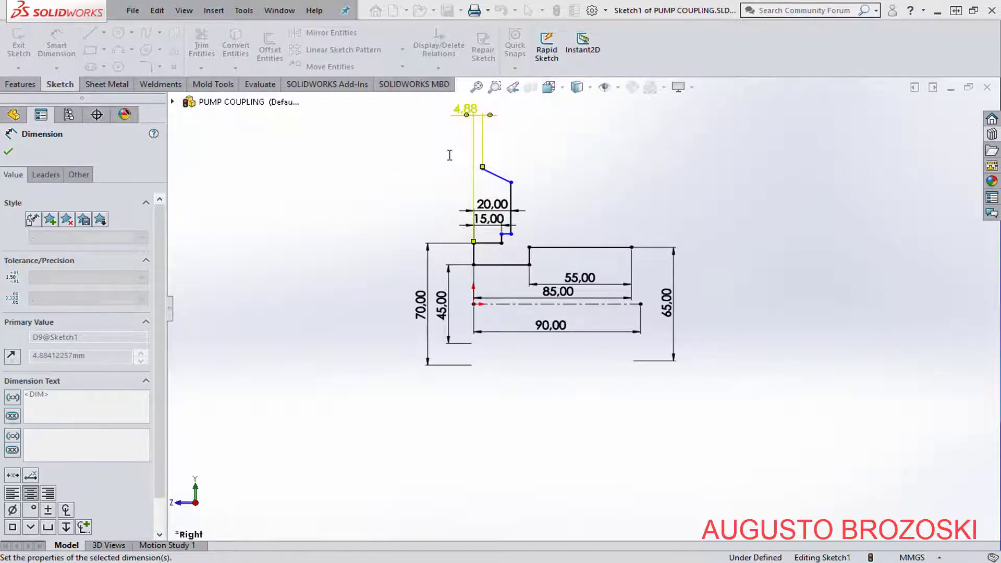
pyautogui.scroll(1, 454, 213)
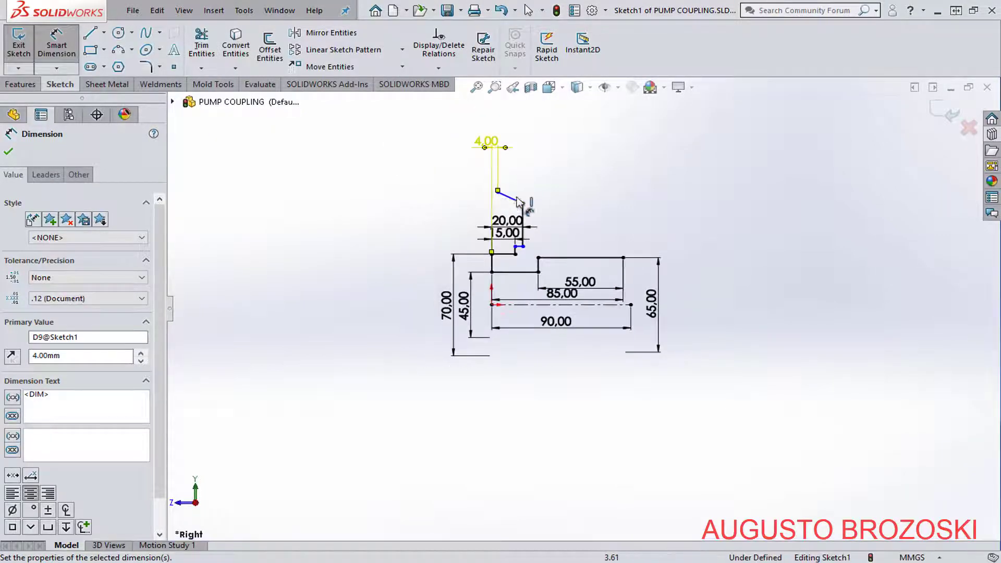
# Following the PDF section, extend the profile from the slant's free endpoint: about 12 mm up, 6 mm across, up again, 8 mm across, 15 mm down, then slanting down.
pyautogui.click(369, 561)
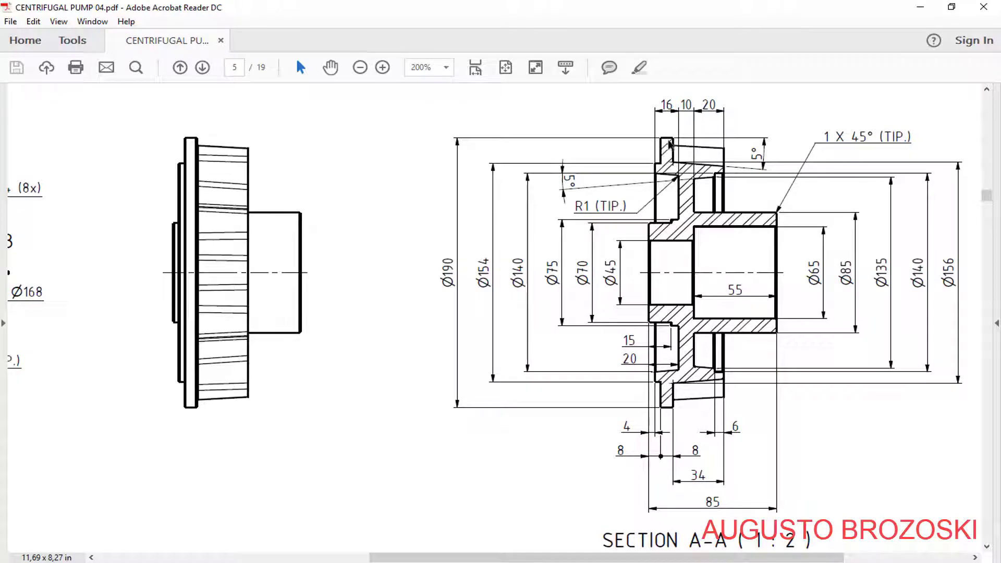
pyautogui.click(921, 9)
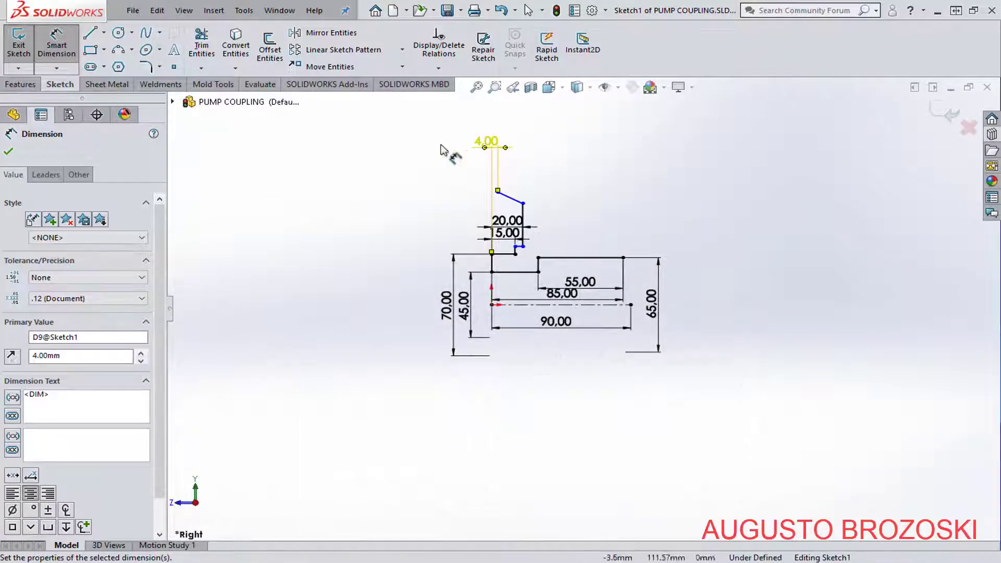
pyautogui.click(94, 37)
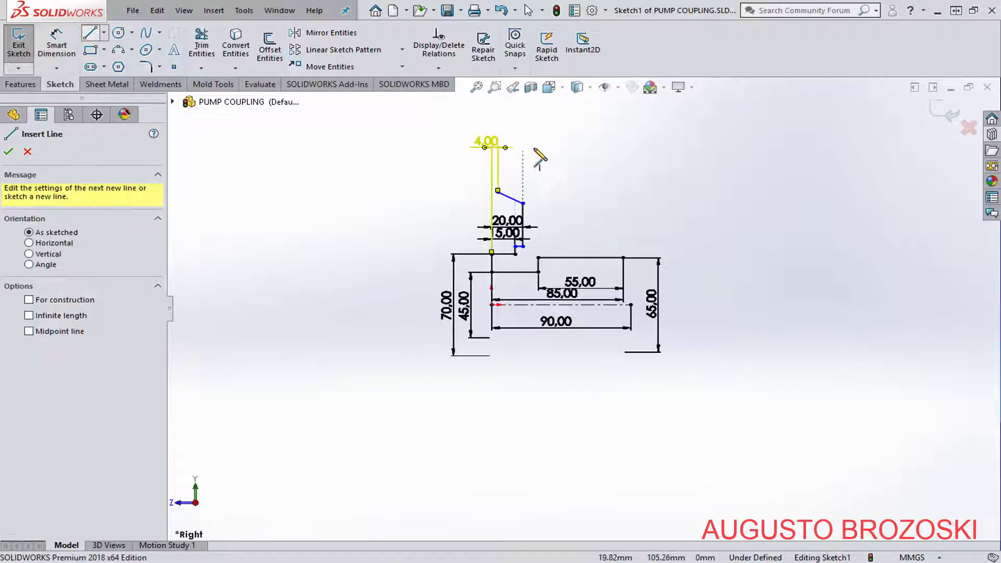
pyautogui.scroll(-3, 535, 157)
pyautogui.scroll(-2, 503, 225)
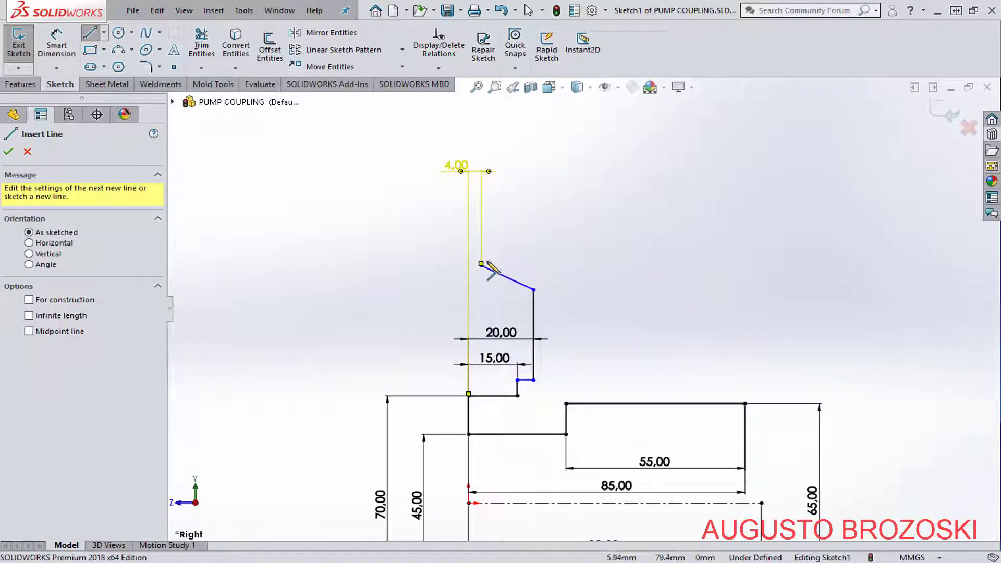
pyautogui.click(481, 264)
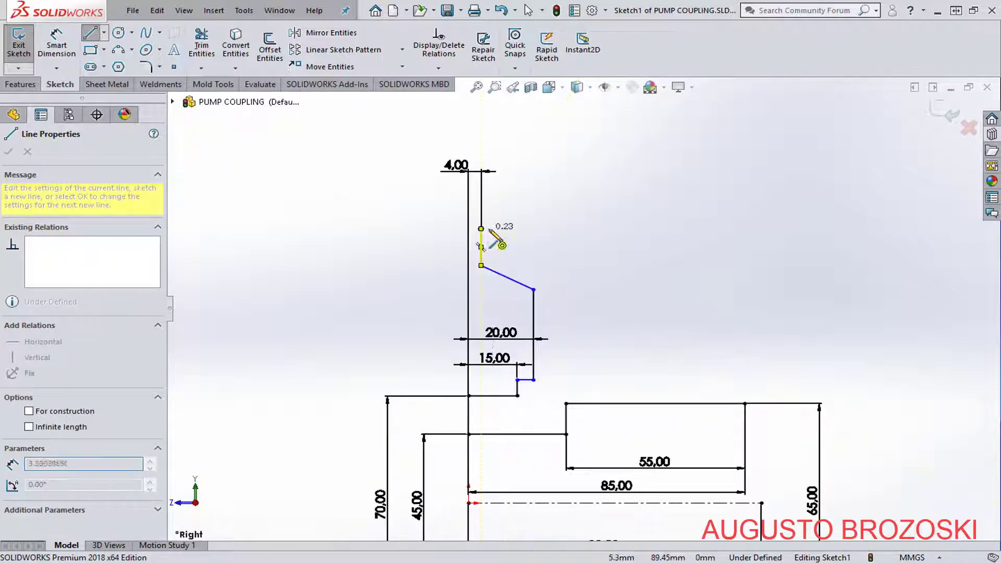
pyautogui.click(481, 228)
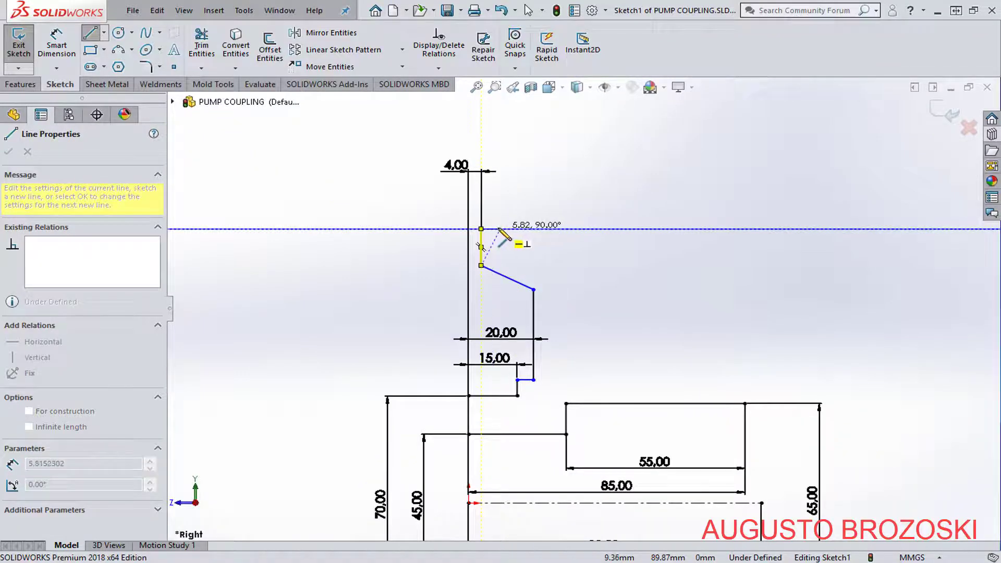
pyautogui.click(501, 228)
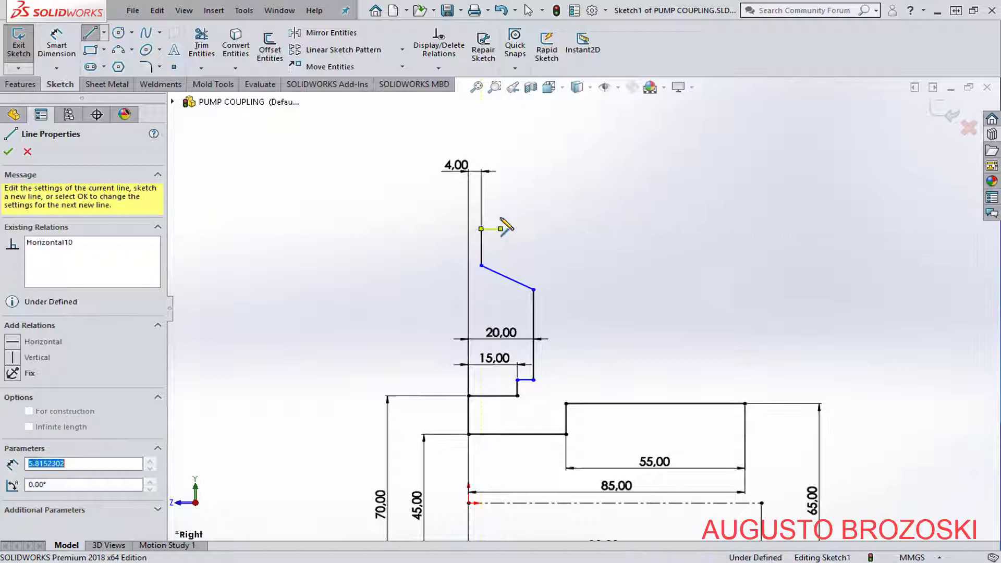
pyautogui.click(501, 196)
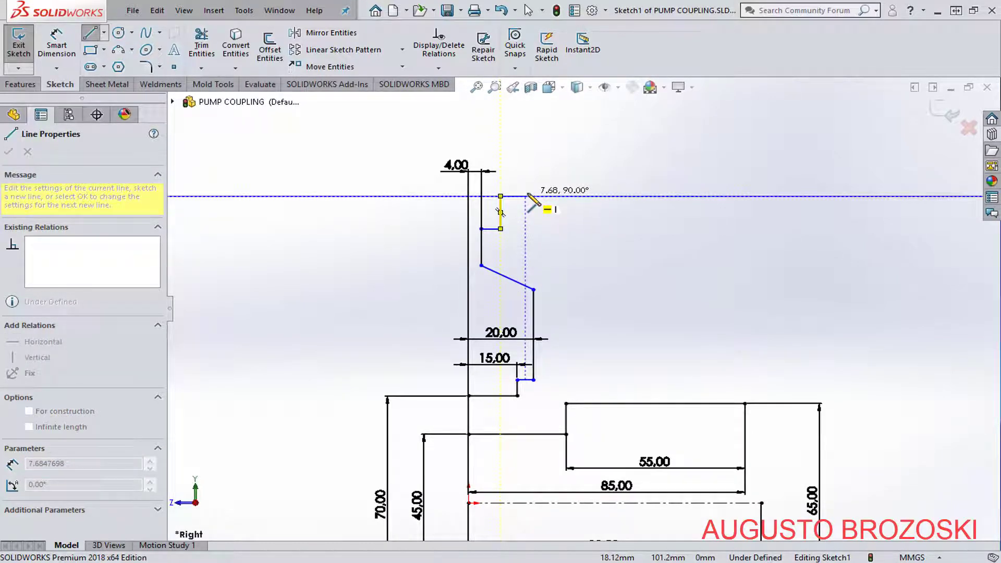
pyautogui.click(526, 197)
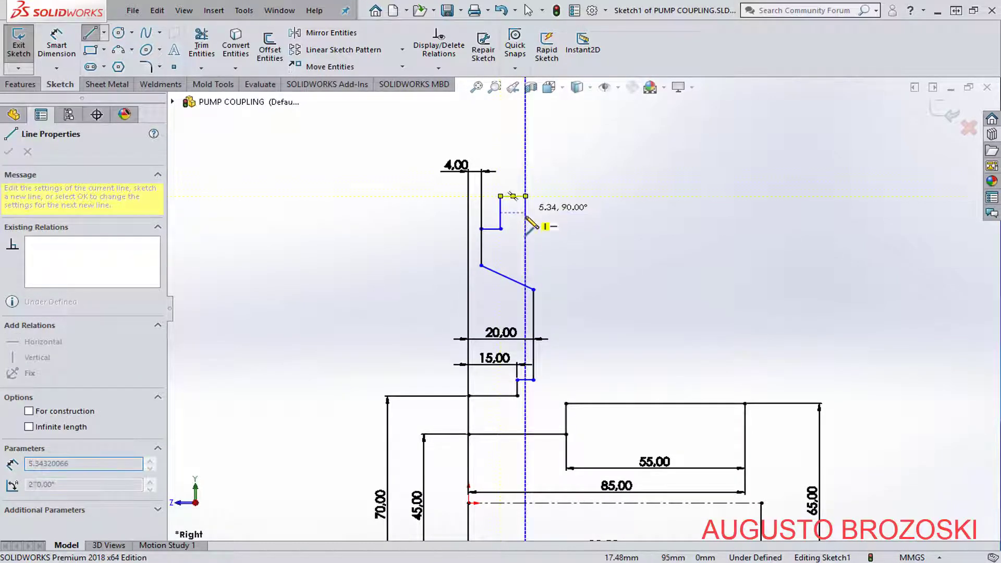
pyautogui.click(525, 243)
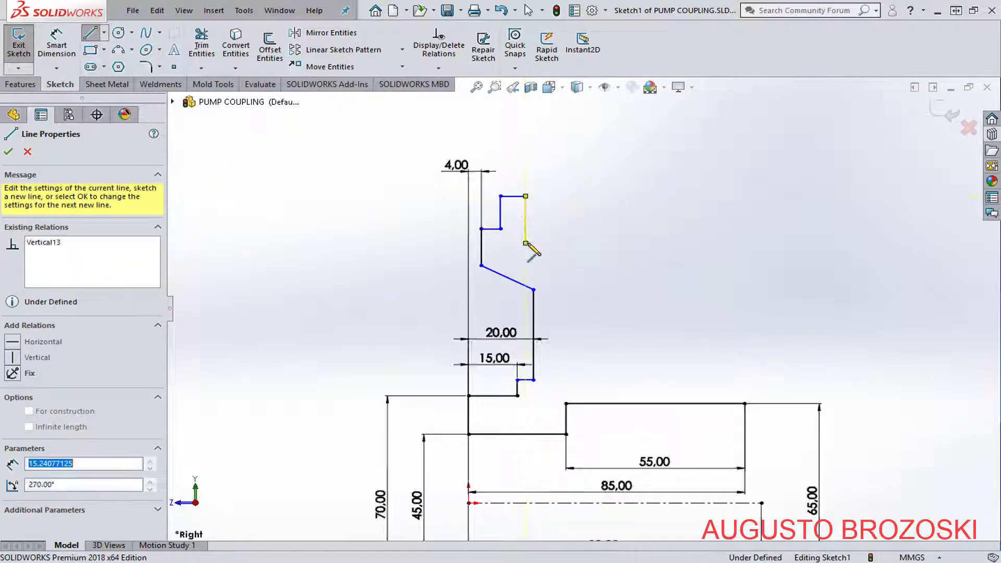
pyautogui.click(601, 266)
pyautogui.press('Escape')
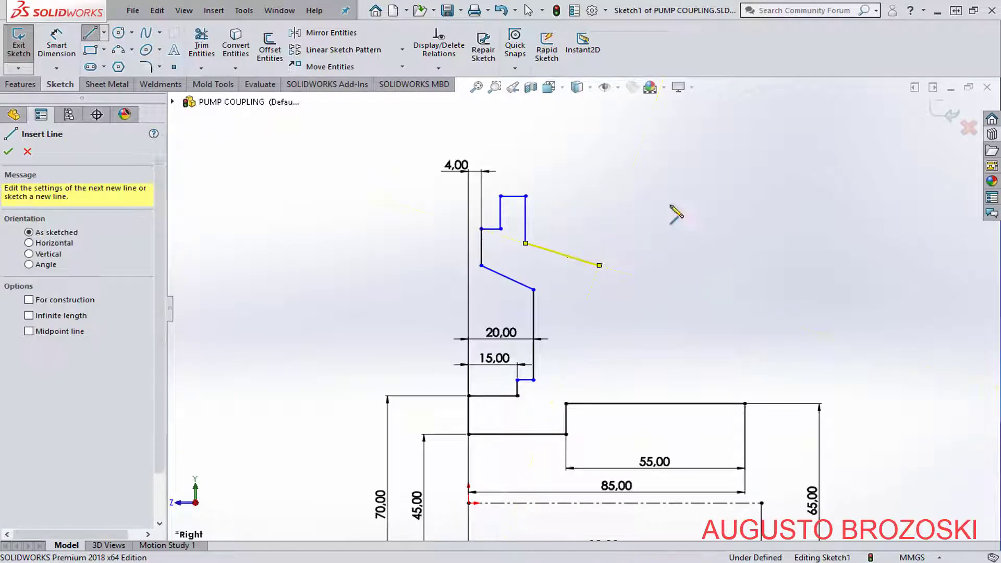
pyautogui.press('Escape')
# Dimension the horizontal distance between the two new stepped vertical lines above the slanted line as 4 mm.
pyautogui.click(56, 46)
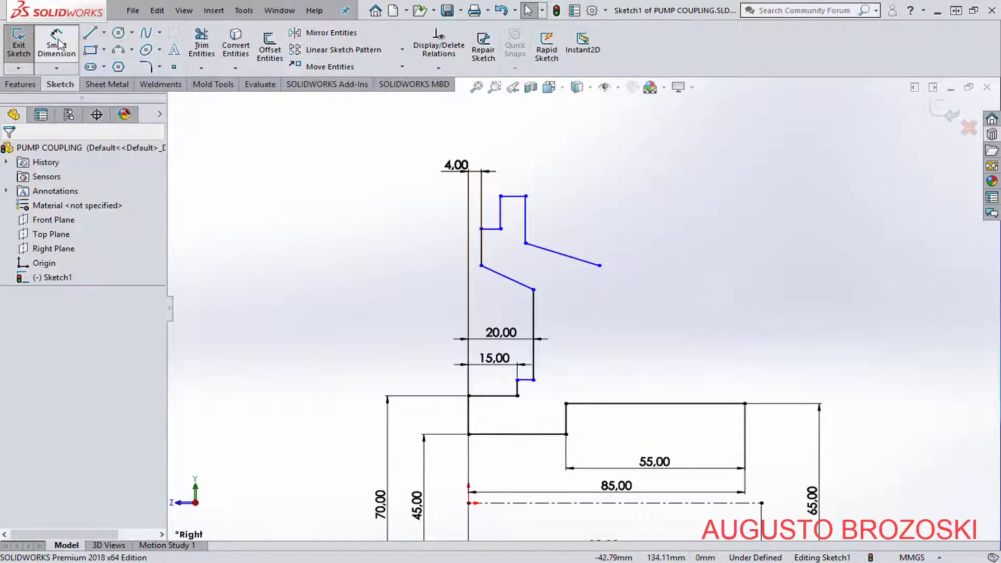
pyautogui.click(481, 243)
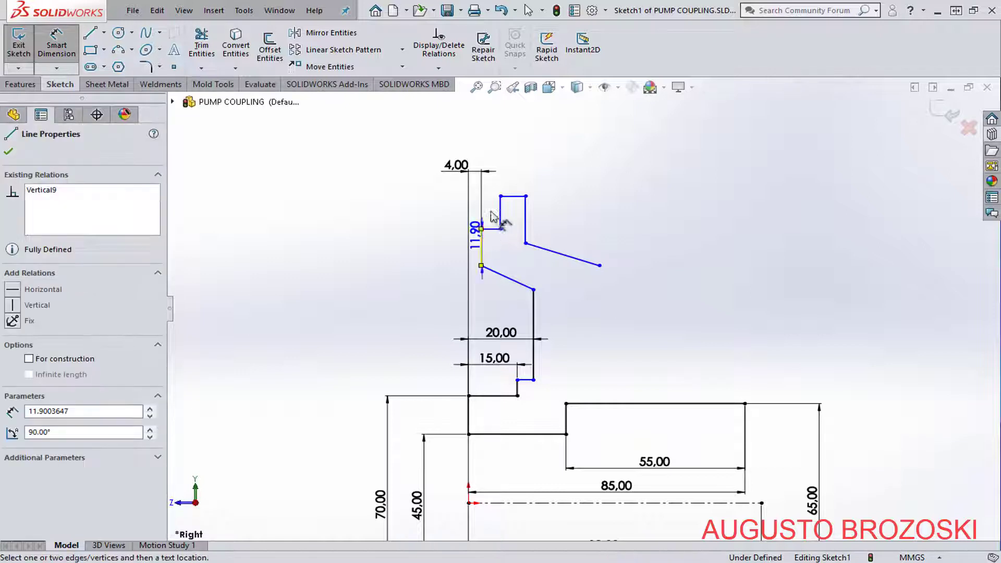
pyautogui.click(501, 214)
pyautogui.click(494, 149)
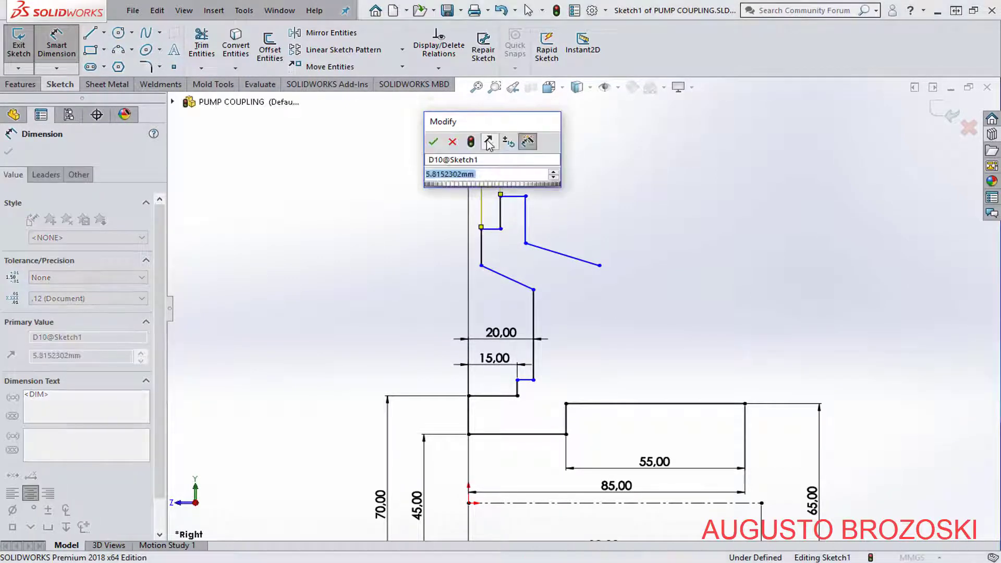
pyautogui.write('4')
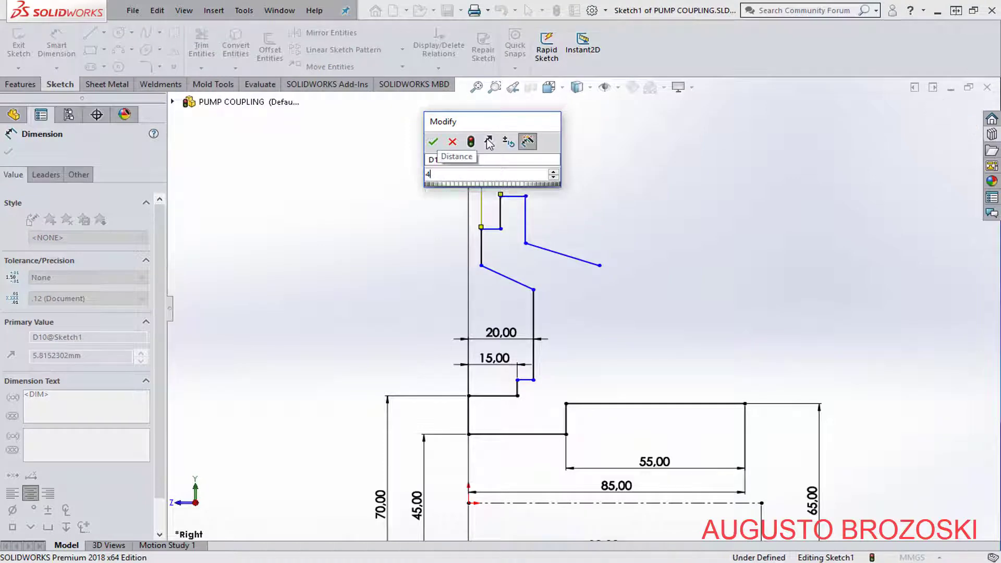
pyautogui.press('Return')
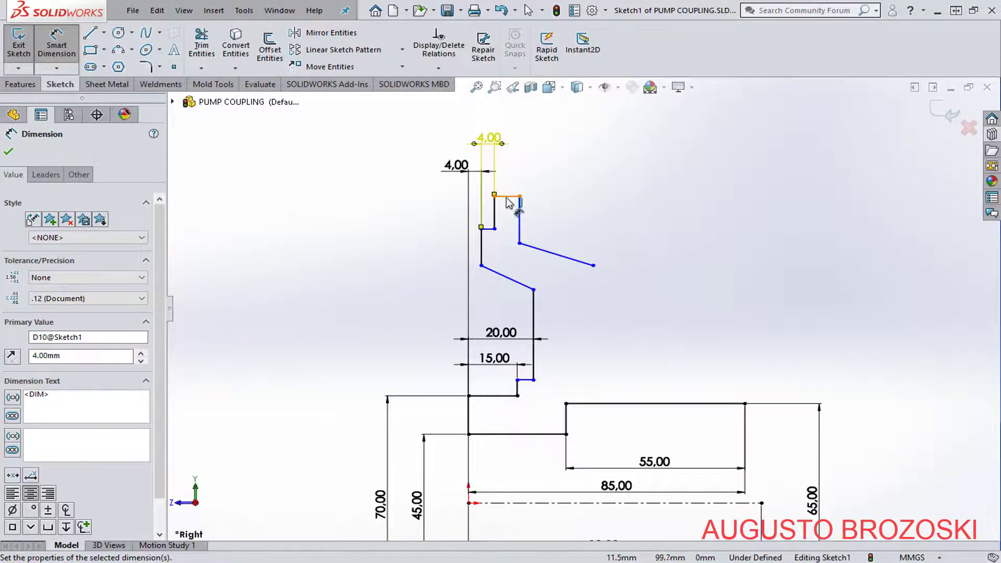
# Dimension the width of the profile's uppermost horizontal line as 8 mm.
pyautogui.click(508, 196)
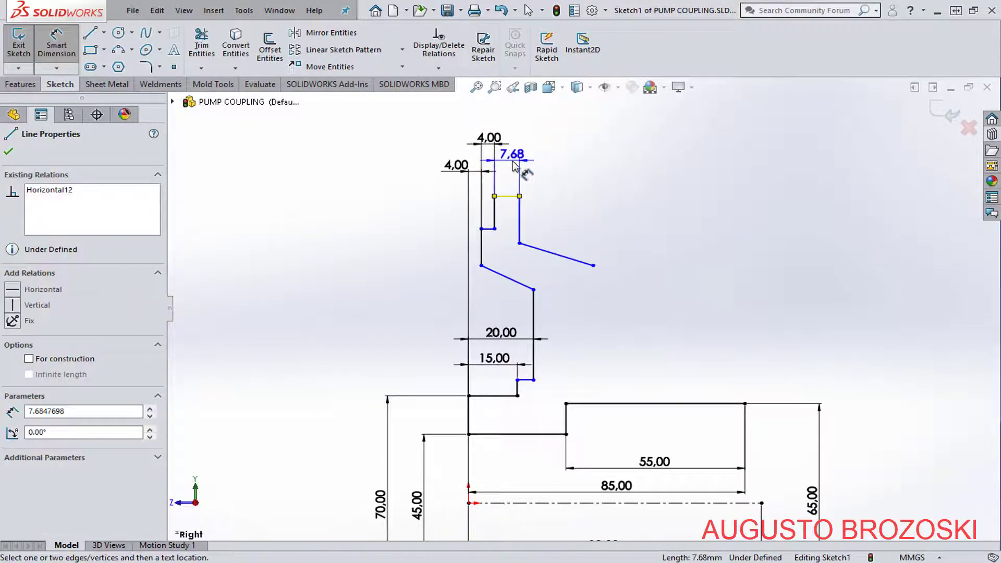
pyautogui.click(509, 157)
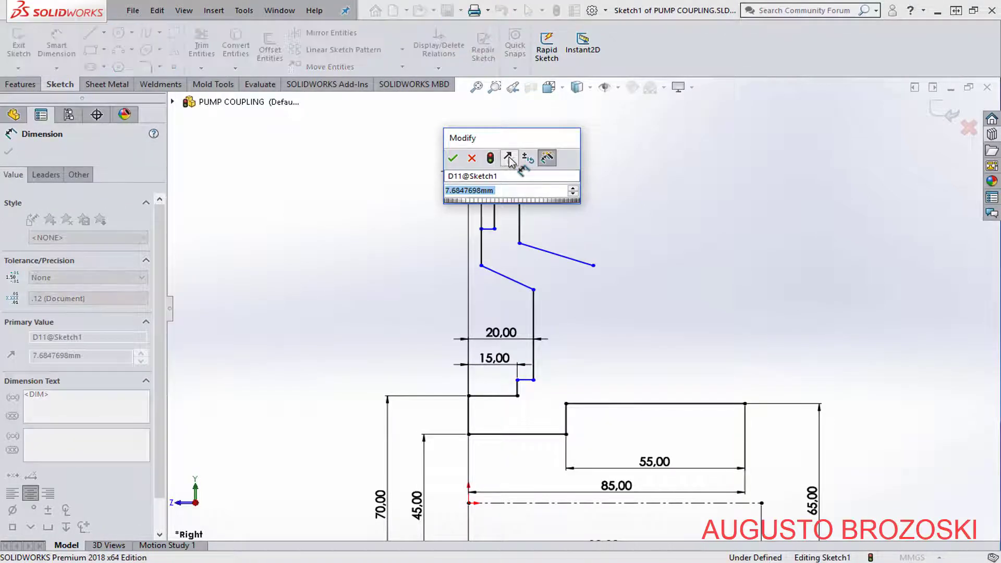
pyautogui.write('8')
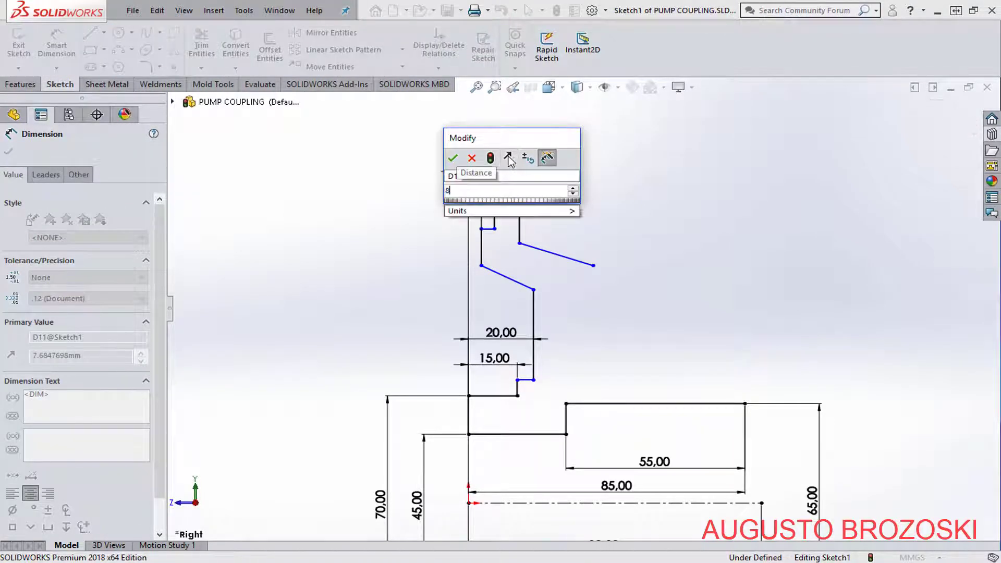
pyautogui.press('Return')
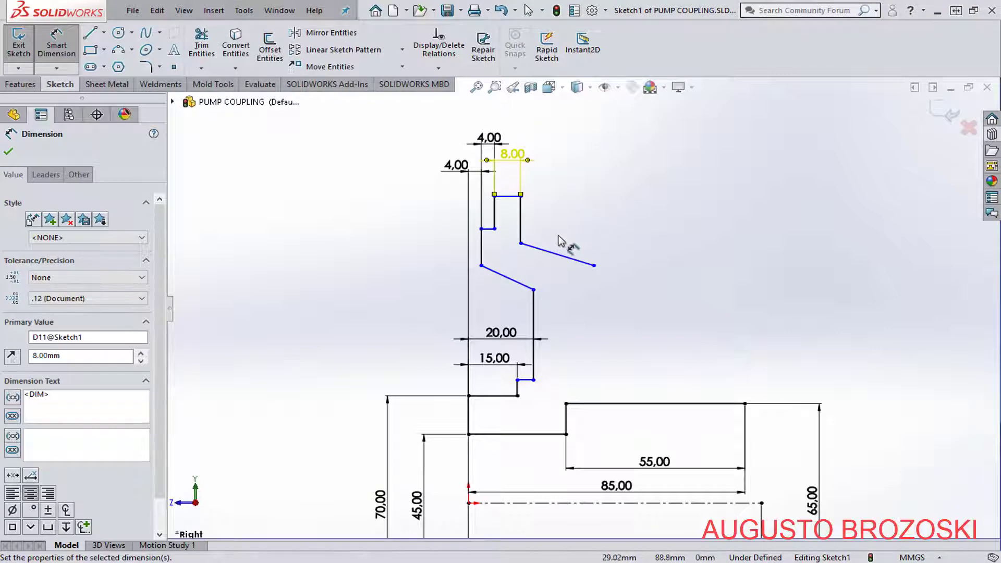
# Dimension the outer corner of the short horizontal step below the rim to the centerline as a 154 mm diameter.
pyautogui.click(481, 229)
pyautogui.press('f')
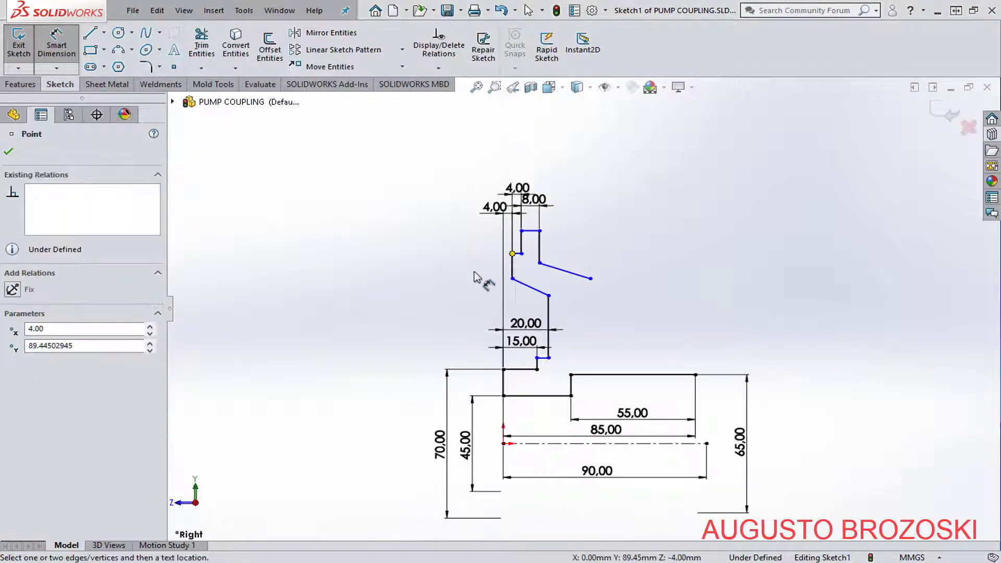
pyautogui.click(525, 444)
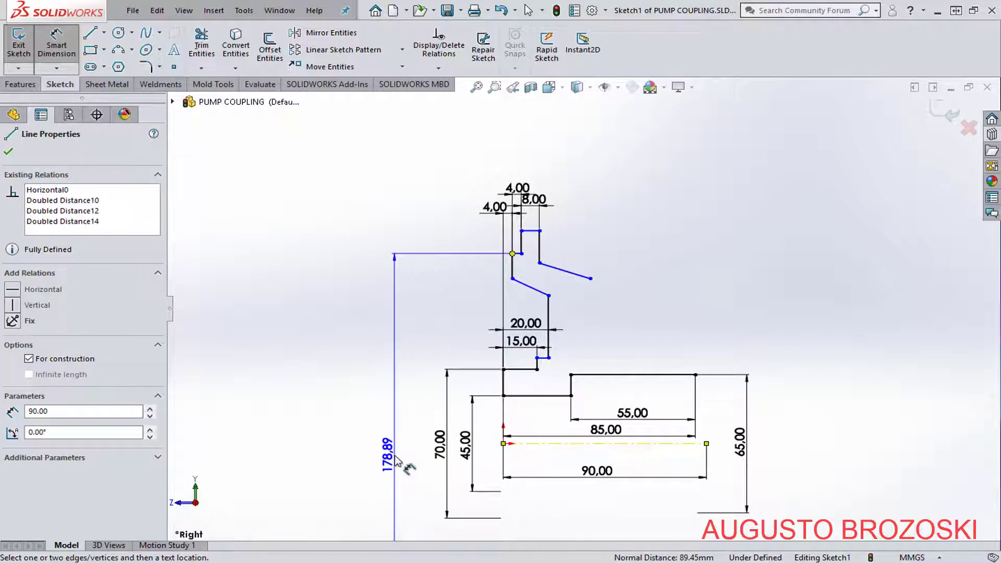
pyautogui.click(395, 459)
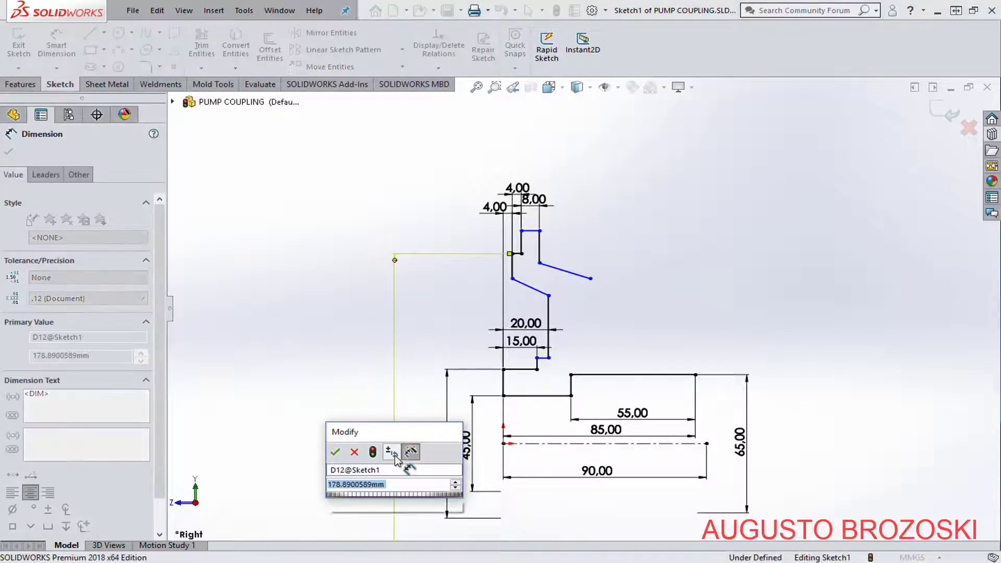
pyautogui.write('154')
pyautogui.press('Return')
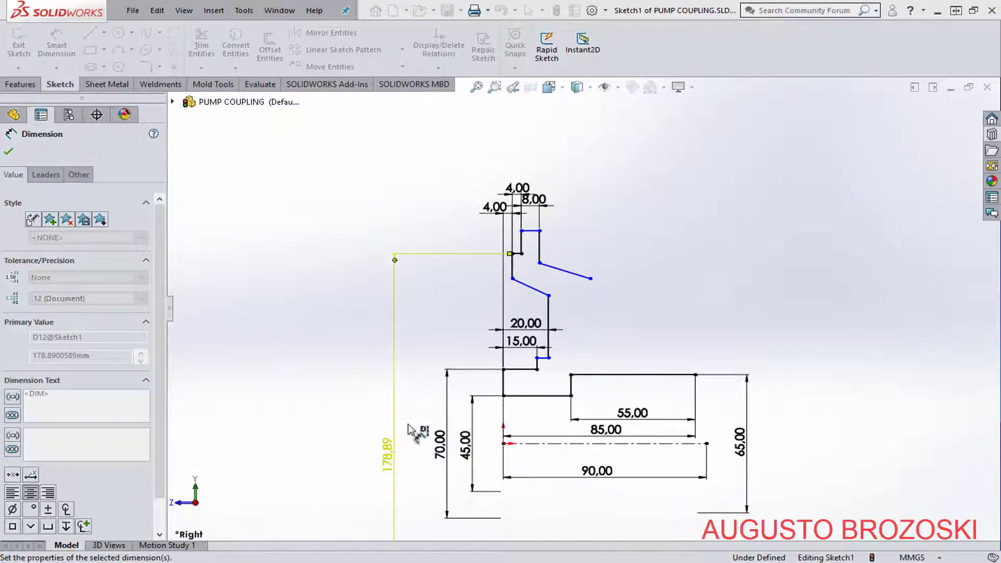
# Lower both ends of the inner slanted line below the 154 mm step, to heights of about 74 mm and 66 mm.
pyautogui.scroll(-4, 522, 300)
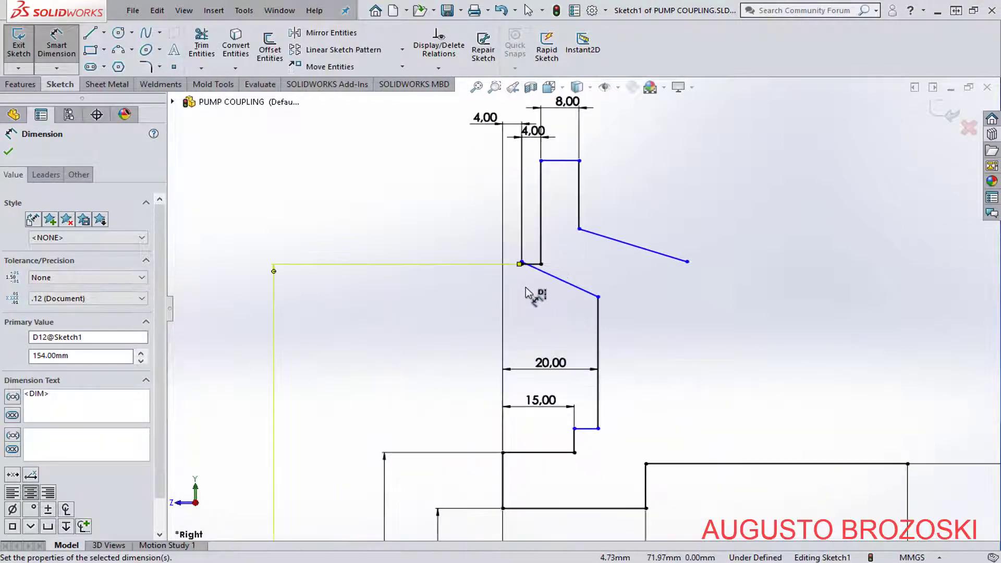
pyautogui.scroll(-3, 539, 276)
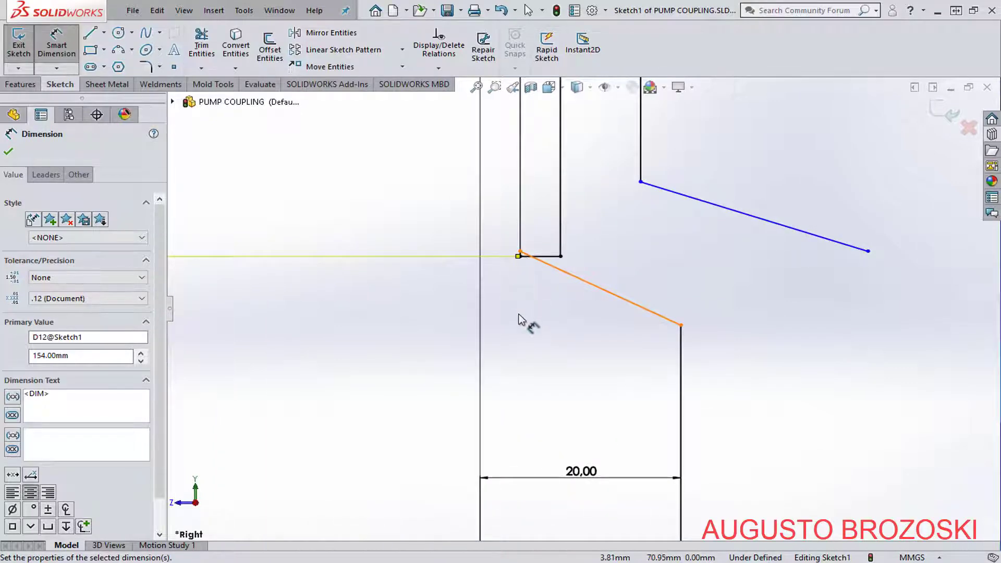
pyautogui.press('Escape')
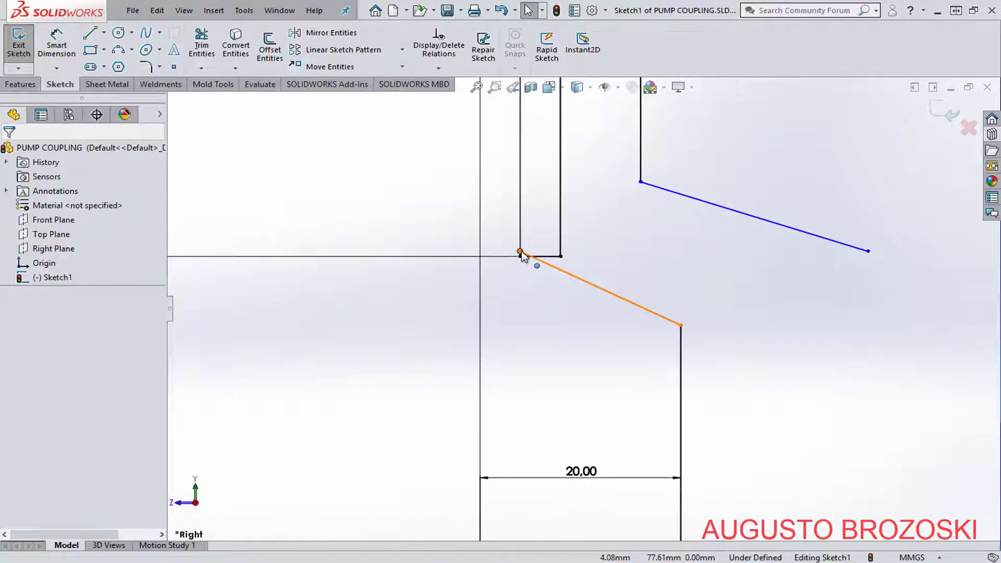
pyautogui.moveTo(521, 253); pyautogui.dragTo(520, 285)
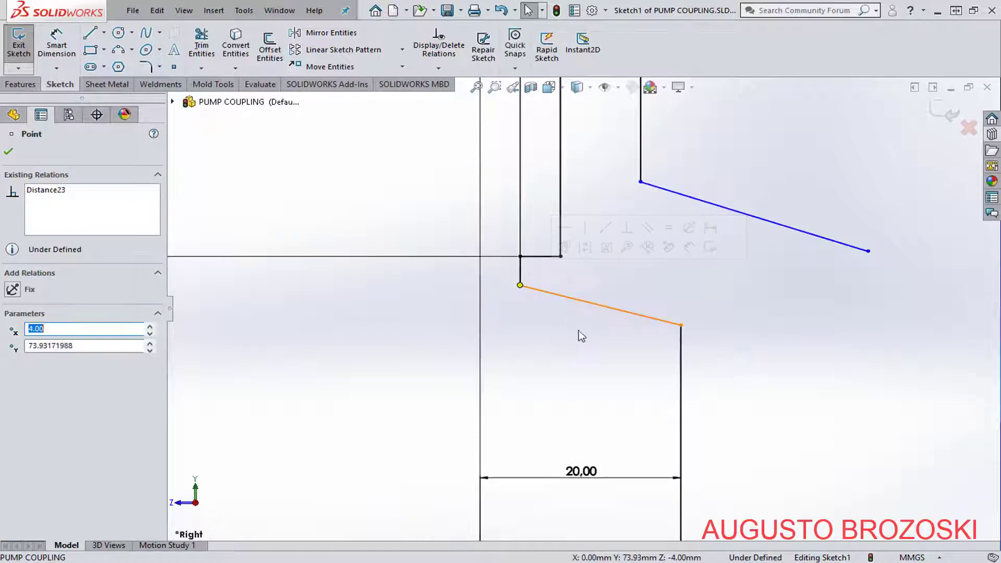
pyautogui.moveTo(681, 325); pyautogui.dragTo(680, 360)
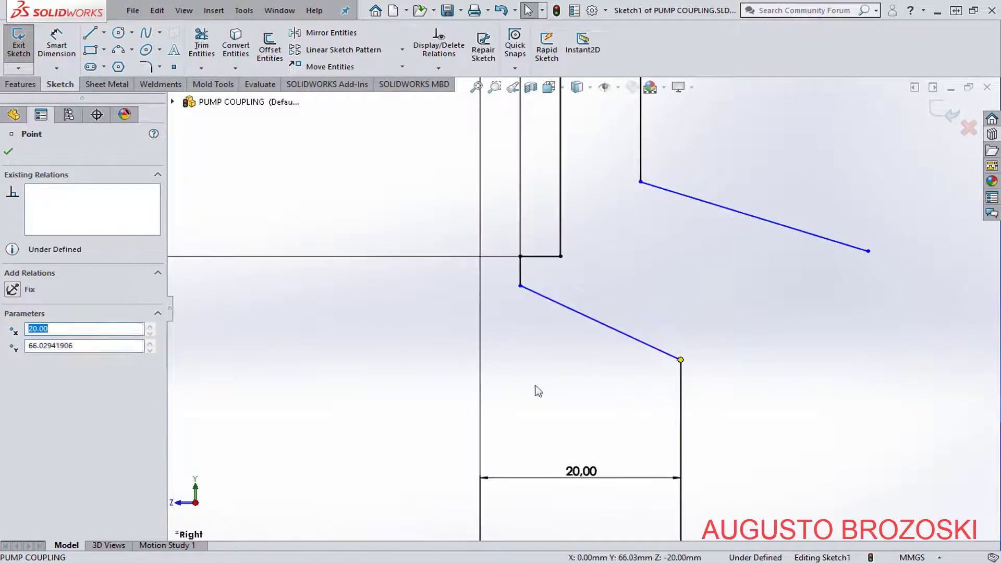
pyautogui.click(9, 151)
# Dimension the inner slanted line's upper endpoint to the centerline as a 140 mm diameter.
pyautogui.click(57, 46)
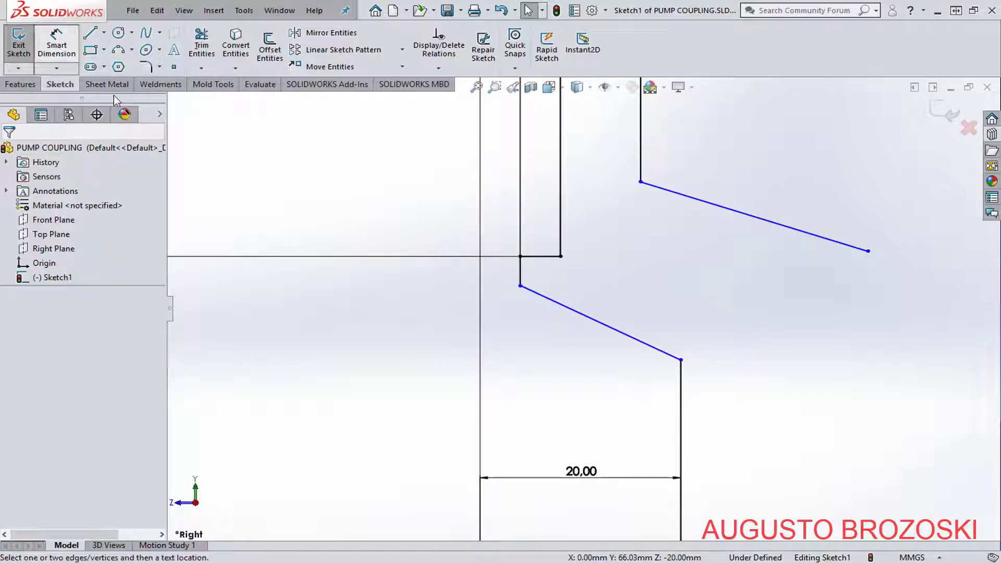
pyautogui.click(520, 285)
pyautogui.scroll(8, 513, 306)
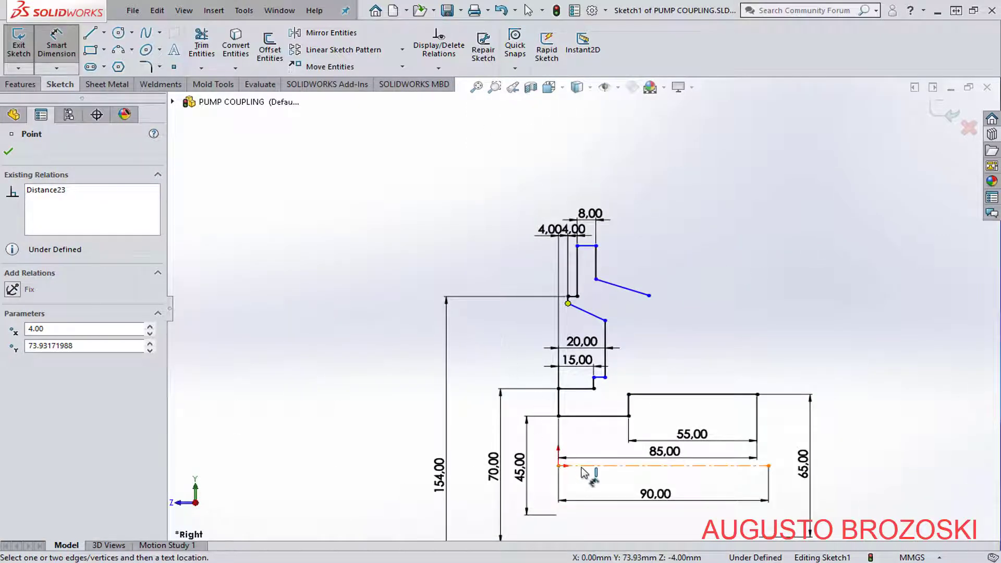
pyautogui.click(582, 466)
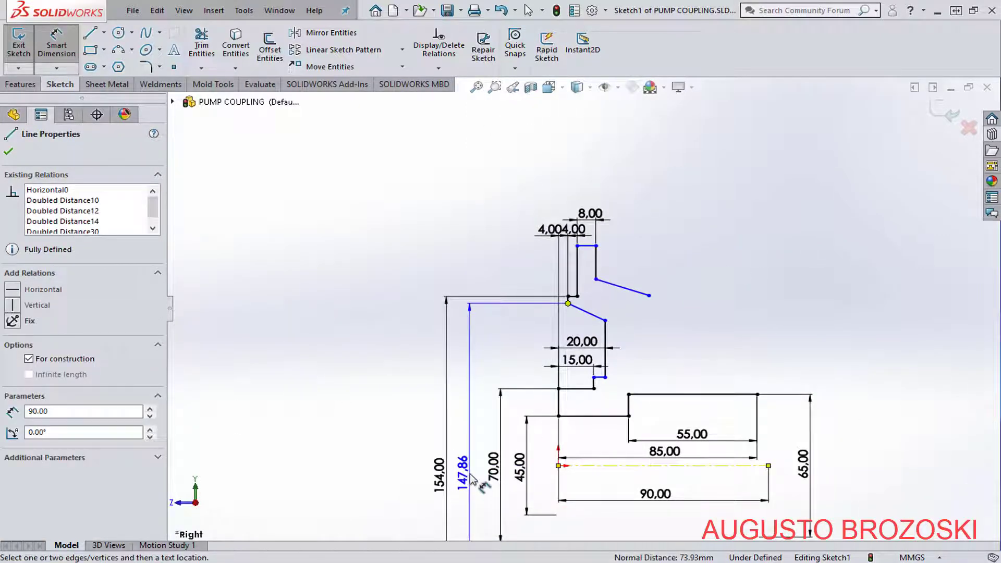
pyautogui.click(472, 478)
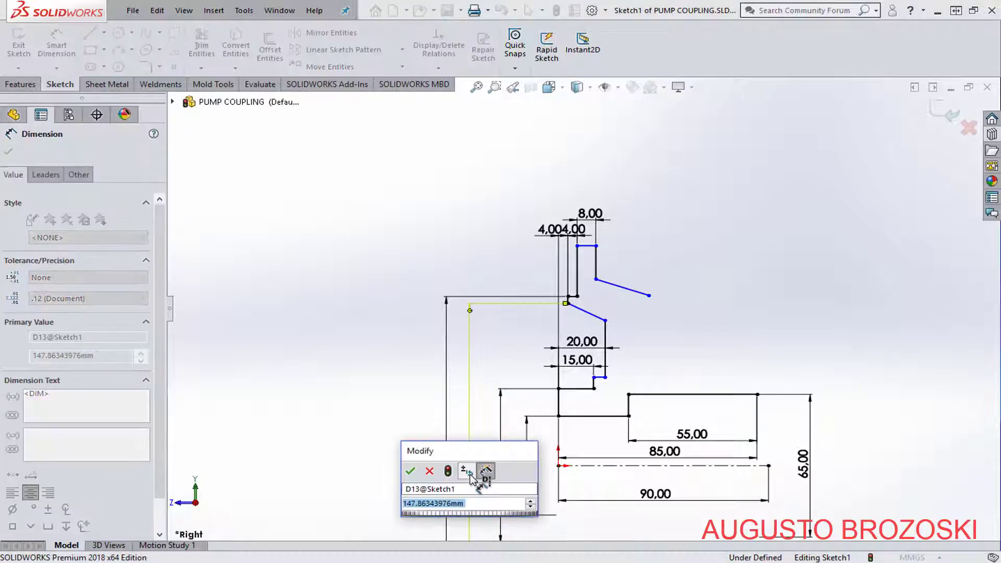
pyautogui.write('14')
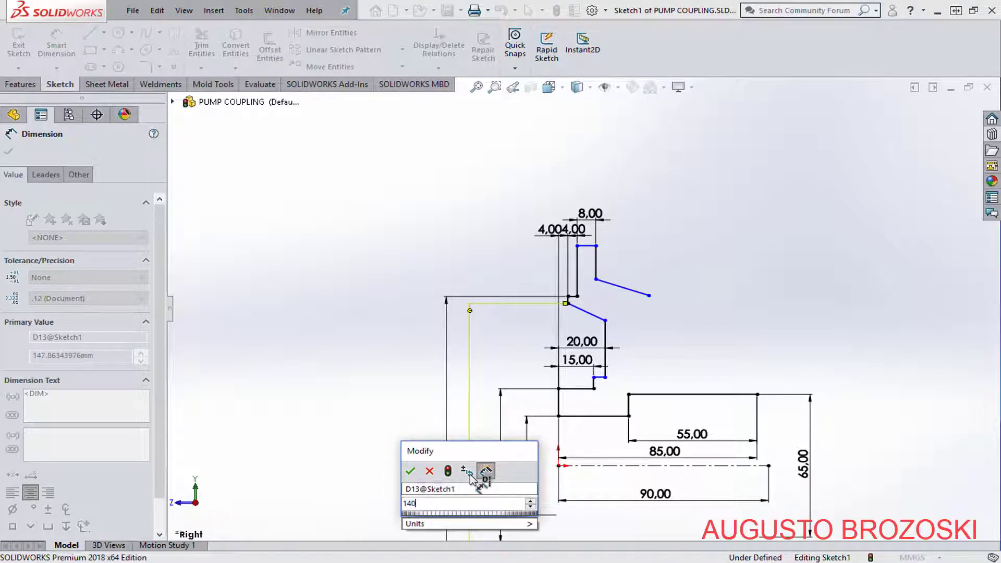
pyautogui.write('0')
pyautogui.press('Return')
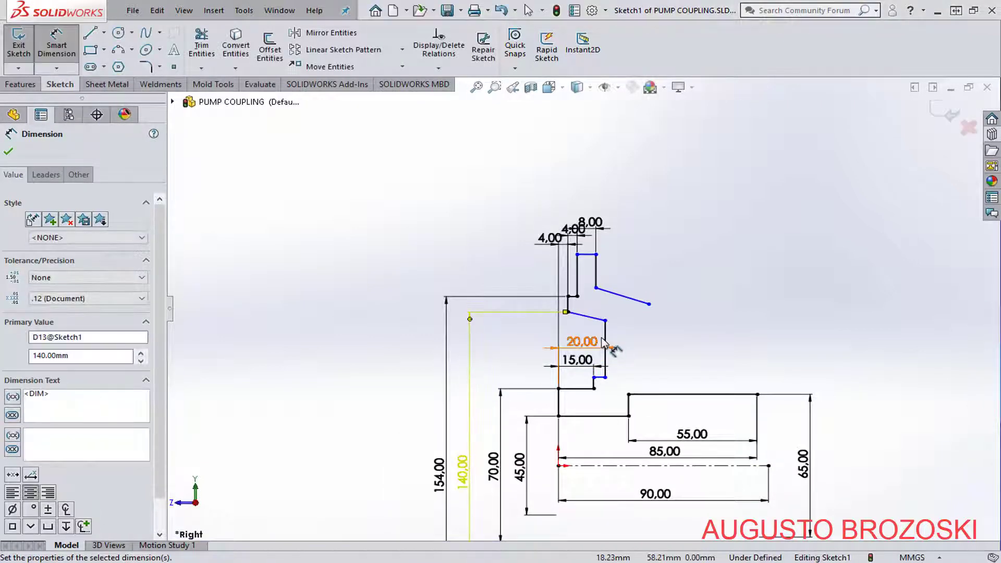
# Dimension the angle between the 154 mm step's short horizontal line and the inner slanted line as 5°.
pyautogui.scroll(-3, 603, 342)
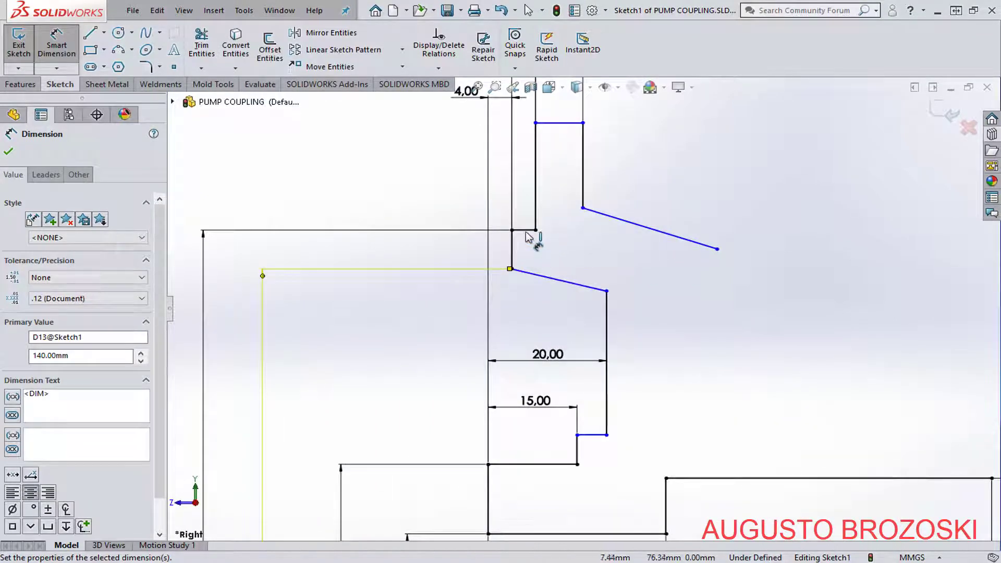
pyautogui.click(525, 230)
pyautogui.click(572, 282)
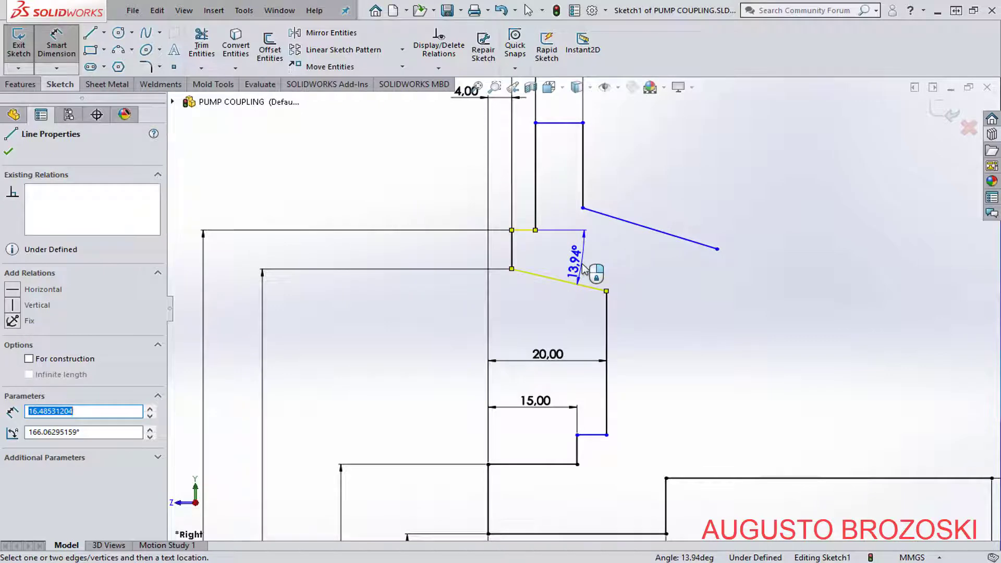
pyautogui.click(584, 268)
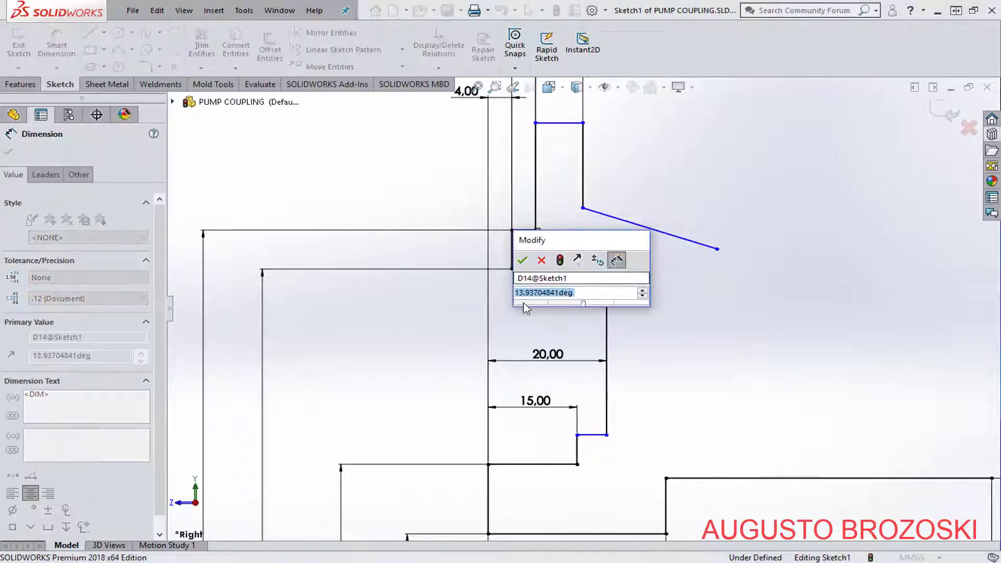
pyautogui.write('5')
pyautogui.press('Return')
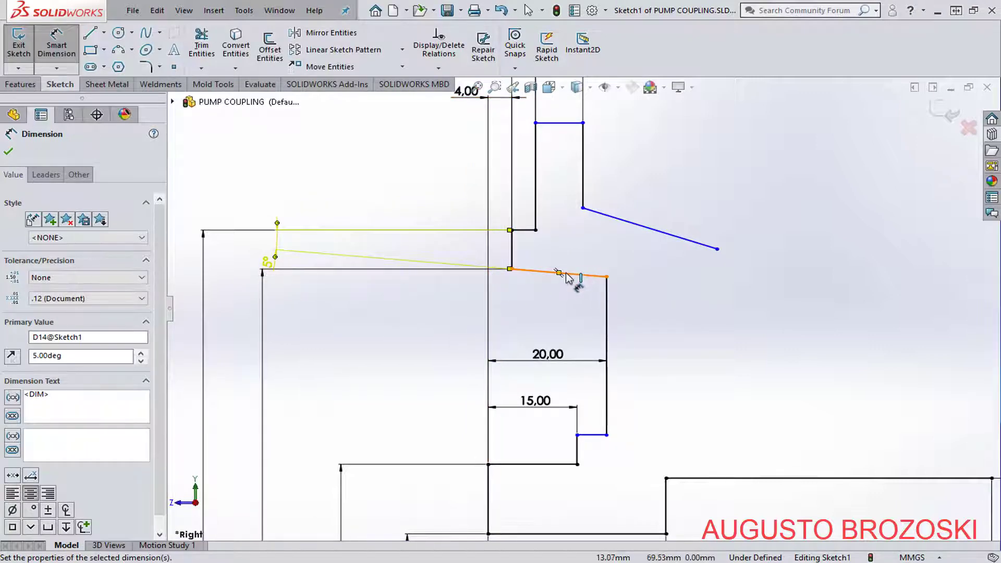
pyautogui.press('Escape')
pyautogui.press('Escape')
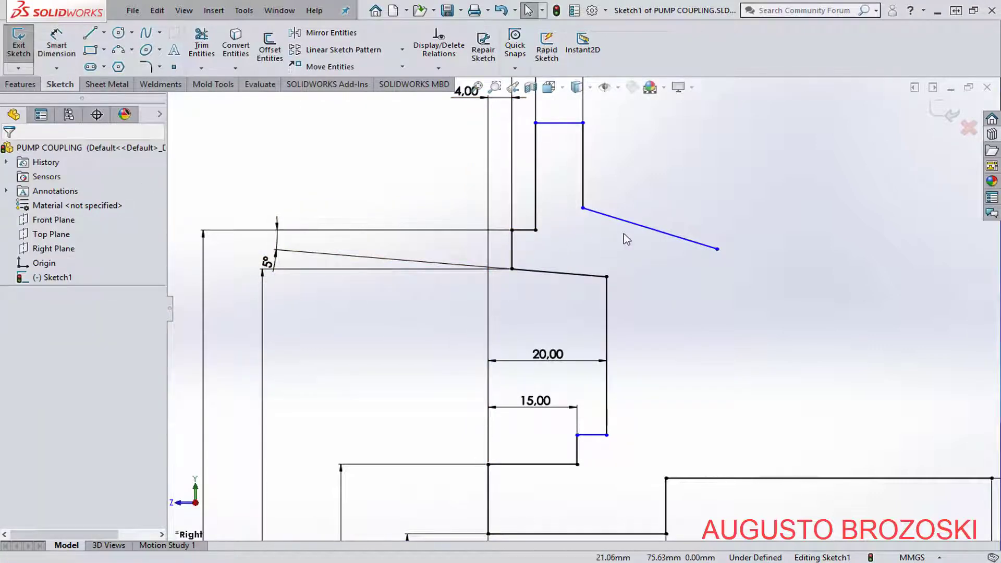
# Make the outer slanted line behind the rim parallel to the inner 5° slanted line.
pyautogui.click(625, 223)
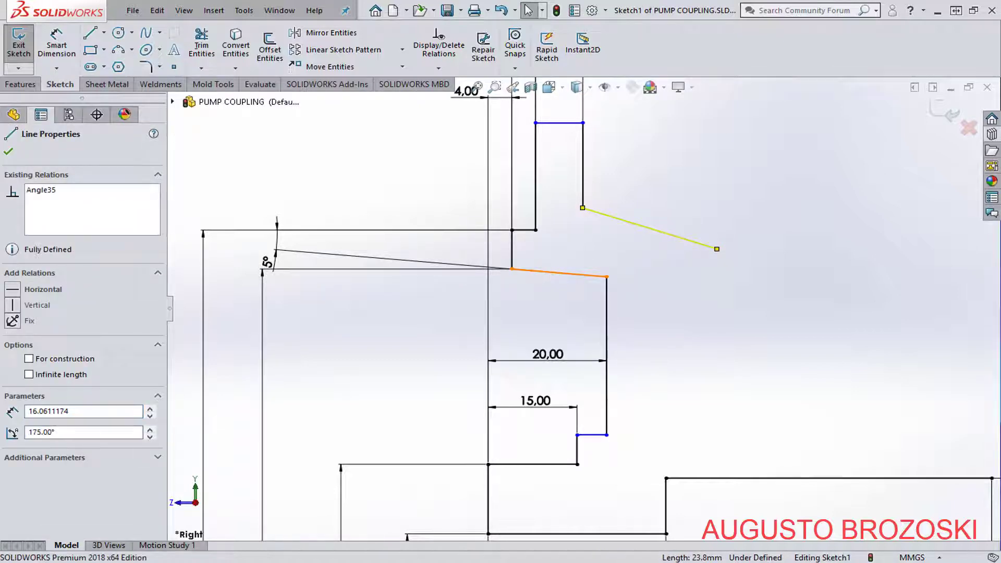
pyautogui.keyDown('ctrl'); pyautogui.click(551, 272); pyautogui.keyUp('ctrl')
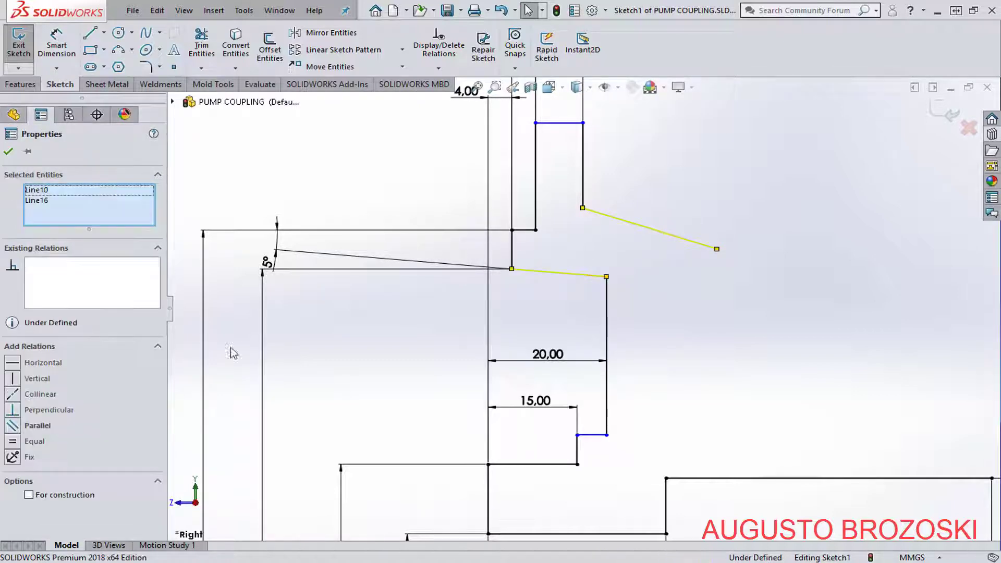
pyautogui.click(13, 426)
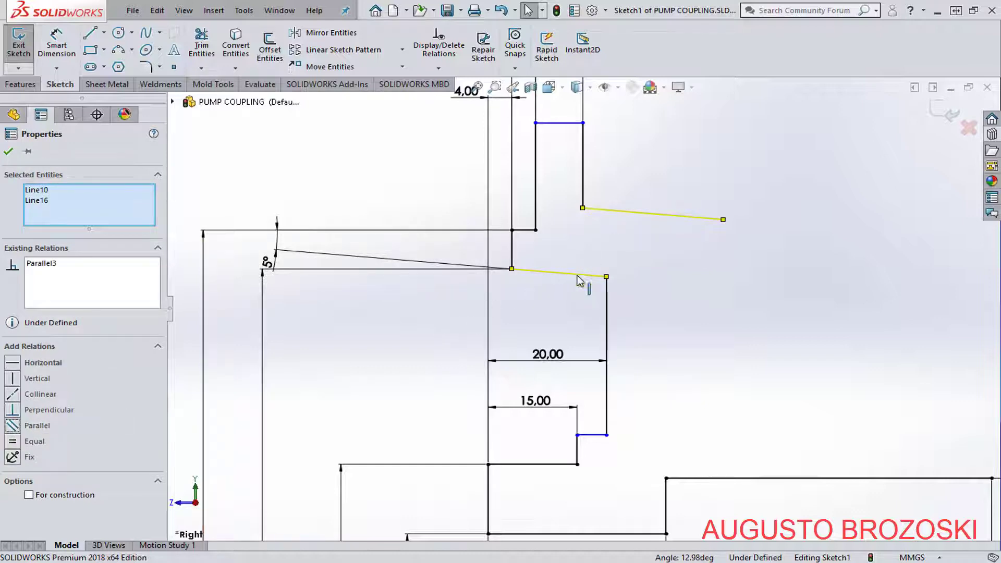
pyautogui.click(9, 152)
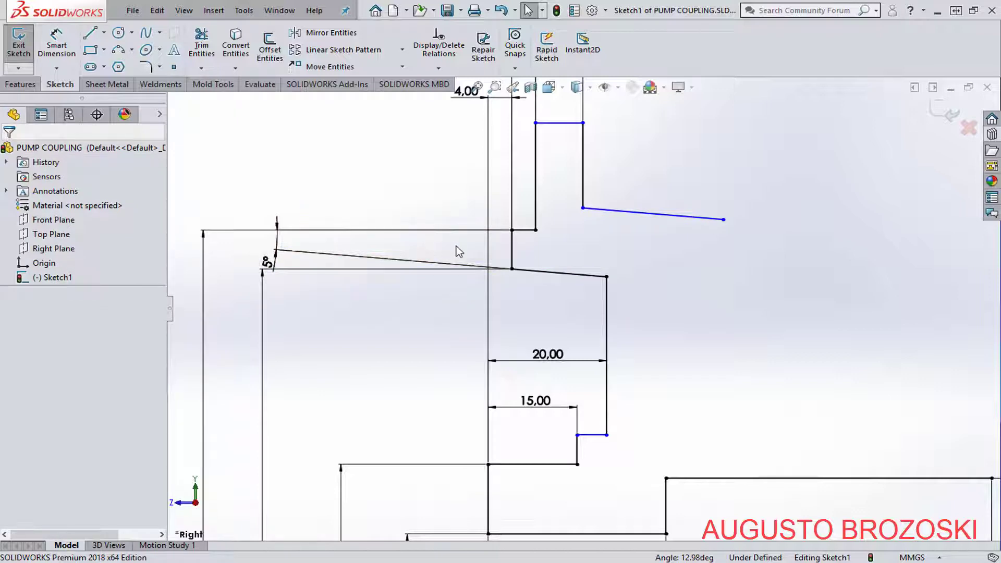
# Dimension the small hub step's upper corner to the centerline as a 75 mm diameter, per the PDF drawing.
pyautogui.click(56, 46)
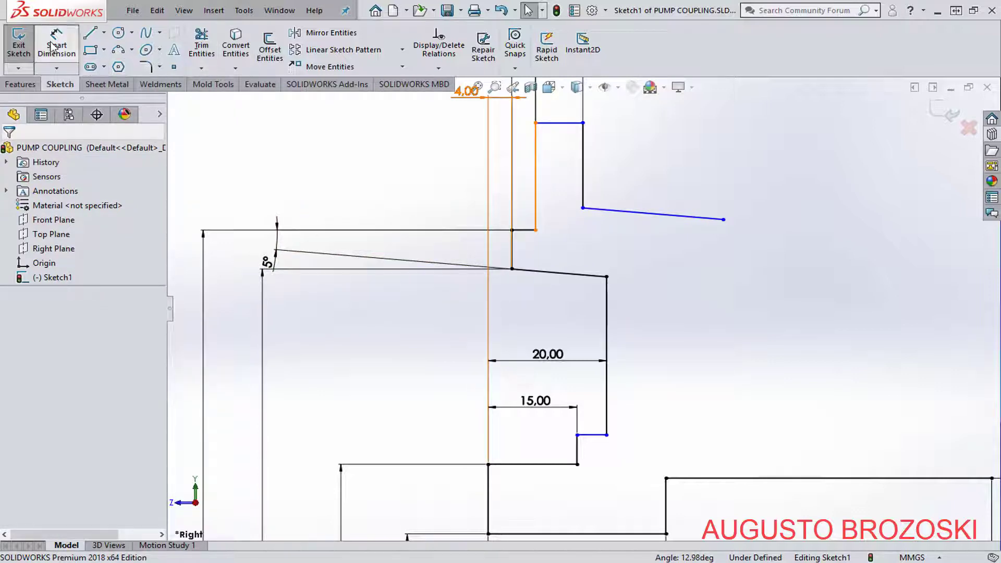
pyautogui.click(577, 435)
pyautogui.scroll(6, 529, 326)
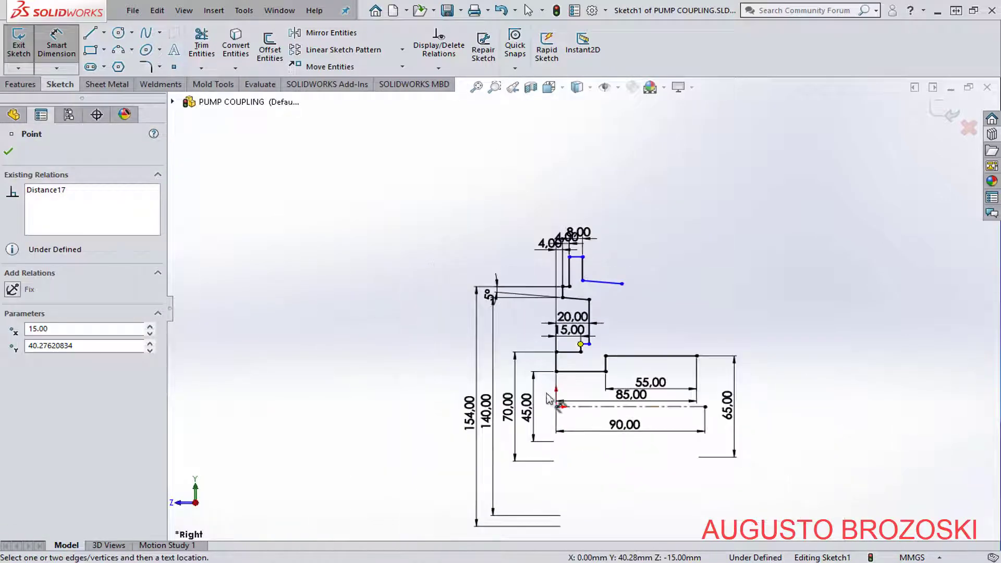
pyautogui.scroll(-4, 548, 399)
pyautogui.click(580, 384)
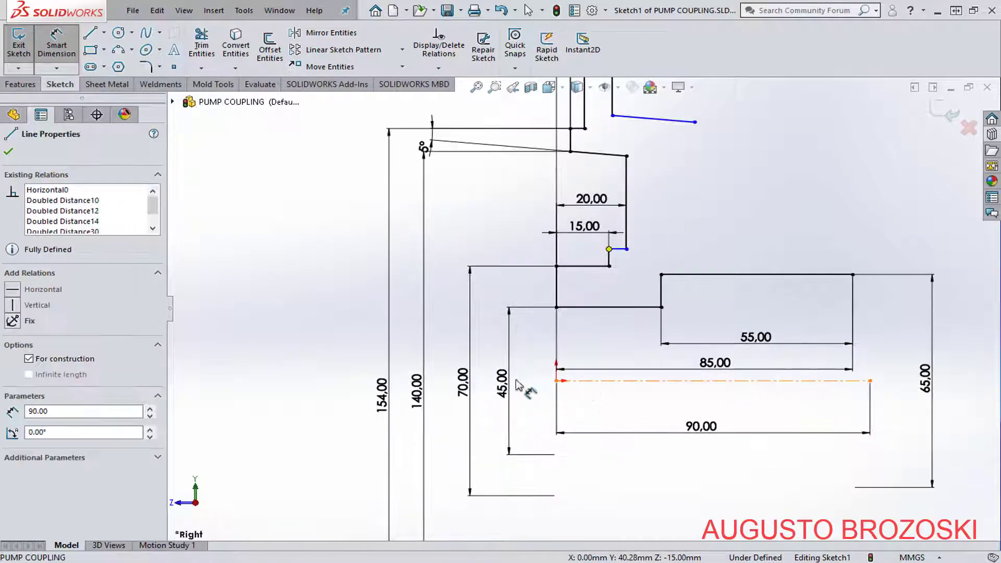
pyautogui.click(447, 403)
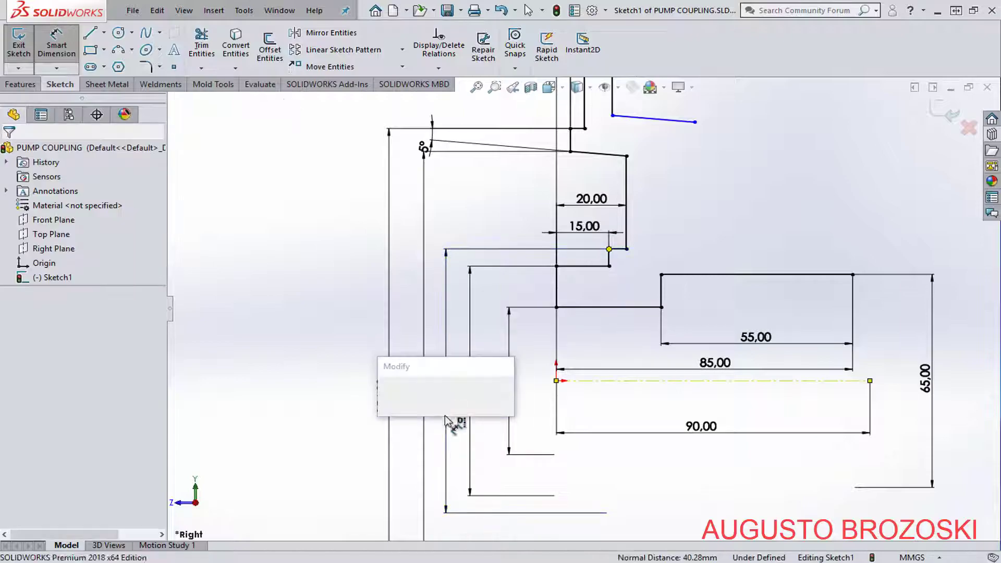
pyautogui.hotkey('alt', 'Tab')
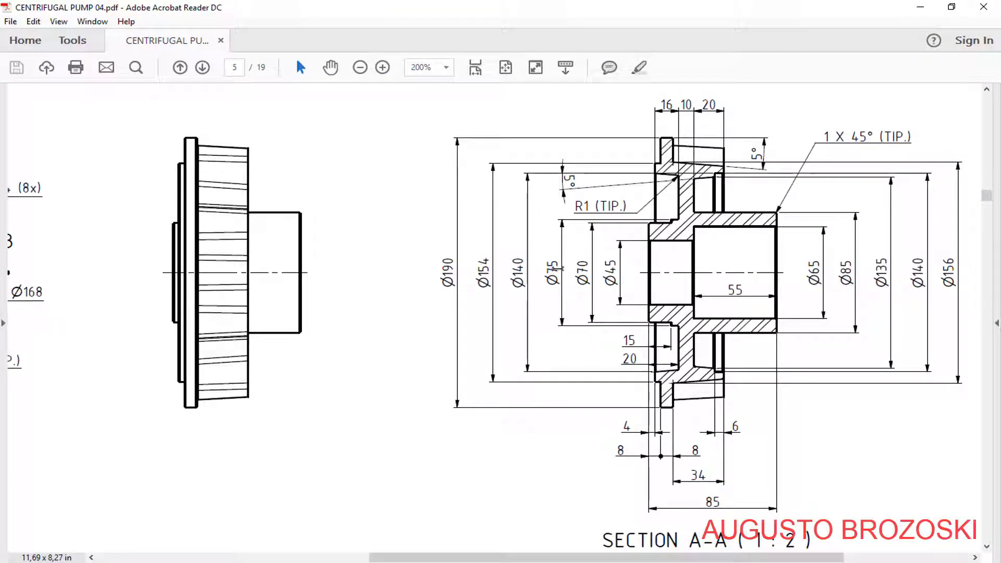
pyautogui.click(920, 6)
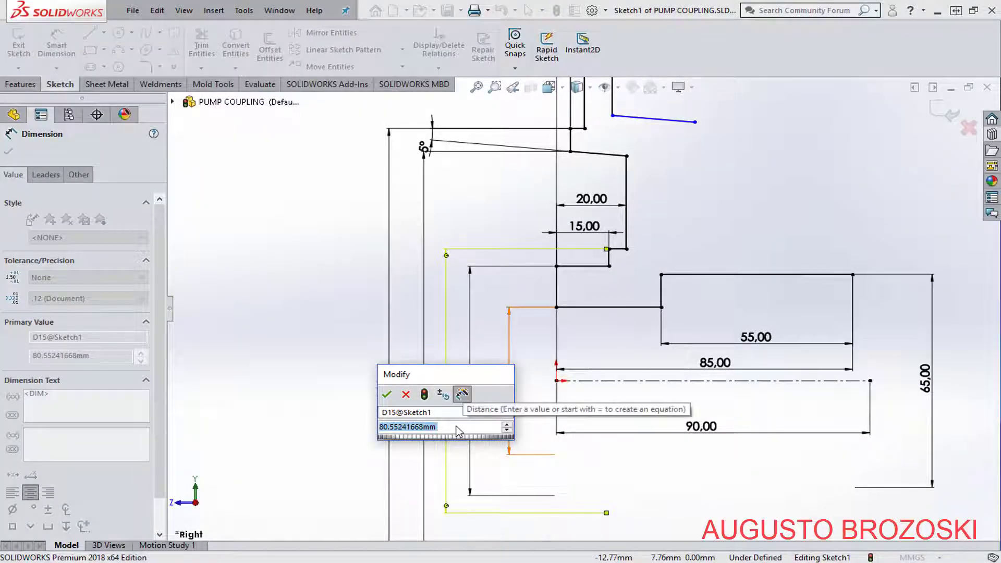
pyautogui.write('75')
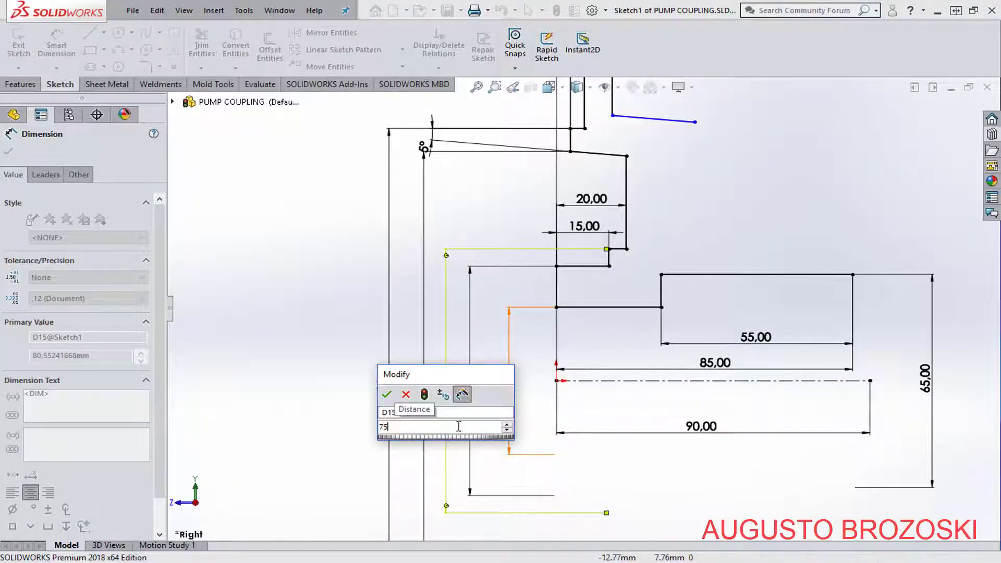
pyautogui.press('Return')
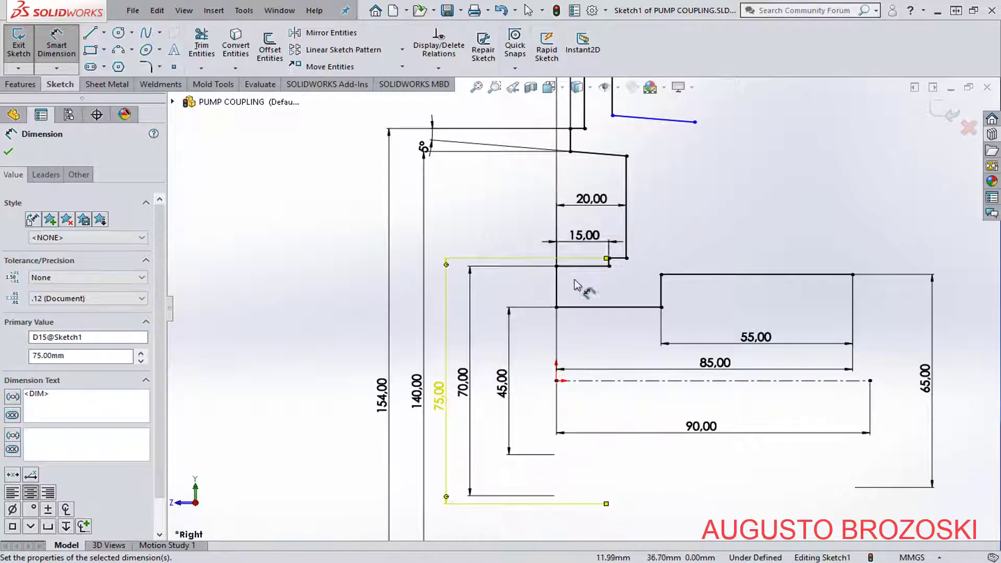
# Dimension the profile's uppermost horizontal line to the centerline as a 190 mm diameter.
pyautogui.scroll(3, 576, 285)
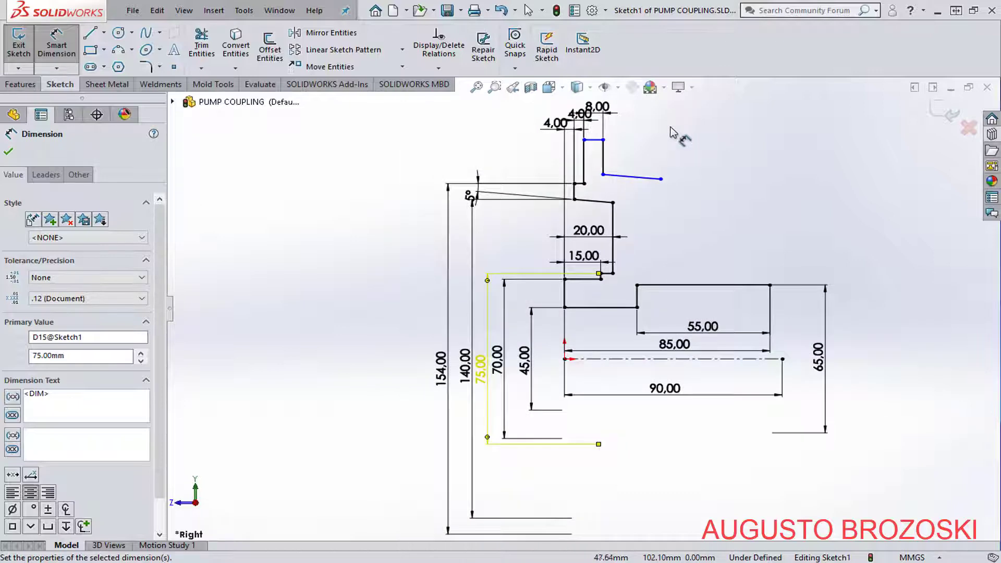
pyautogui.click(593, 142)
pyautogui.click(584, 360)
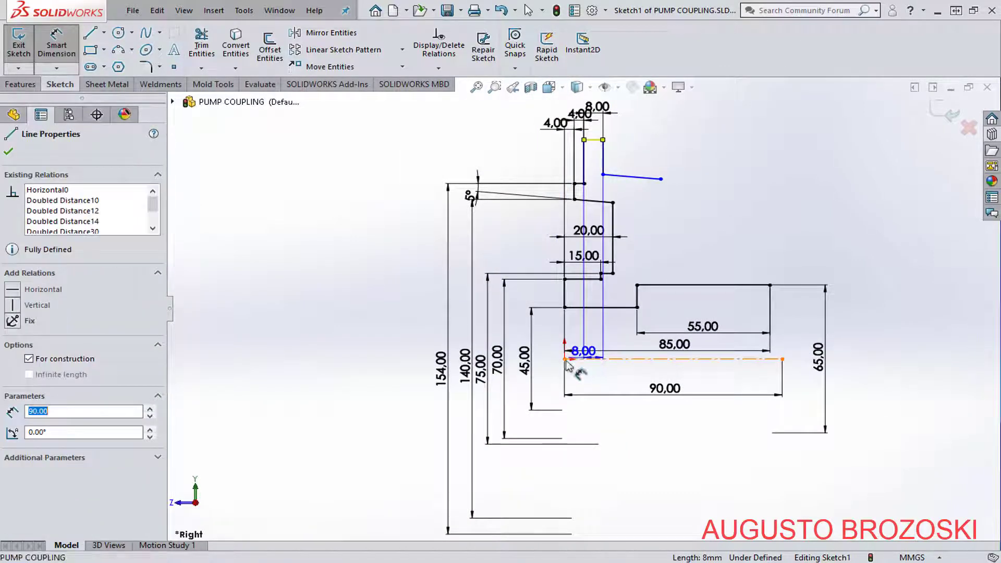
pyautogui.click(408, 383)
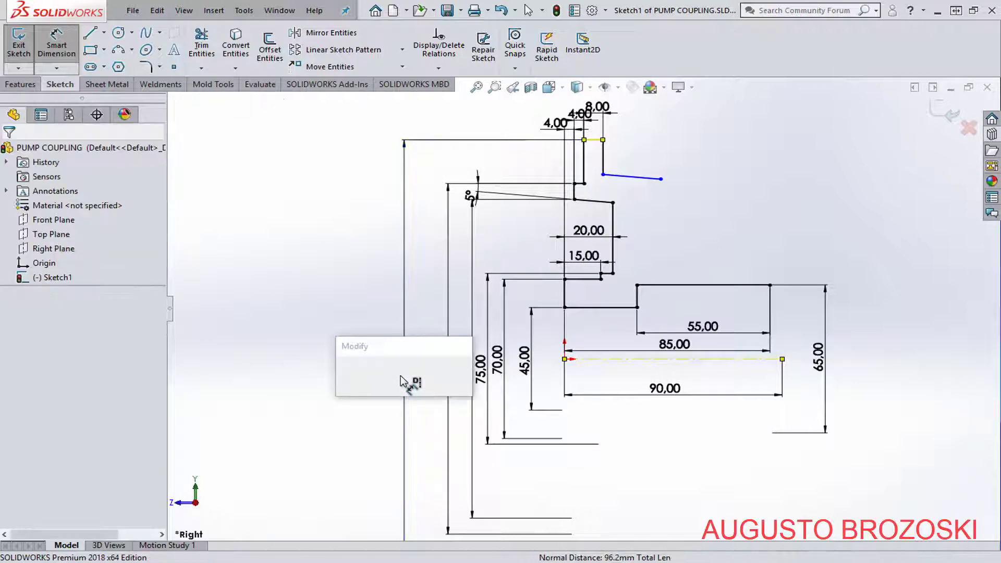
pyautogui.write('19')
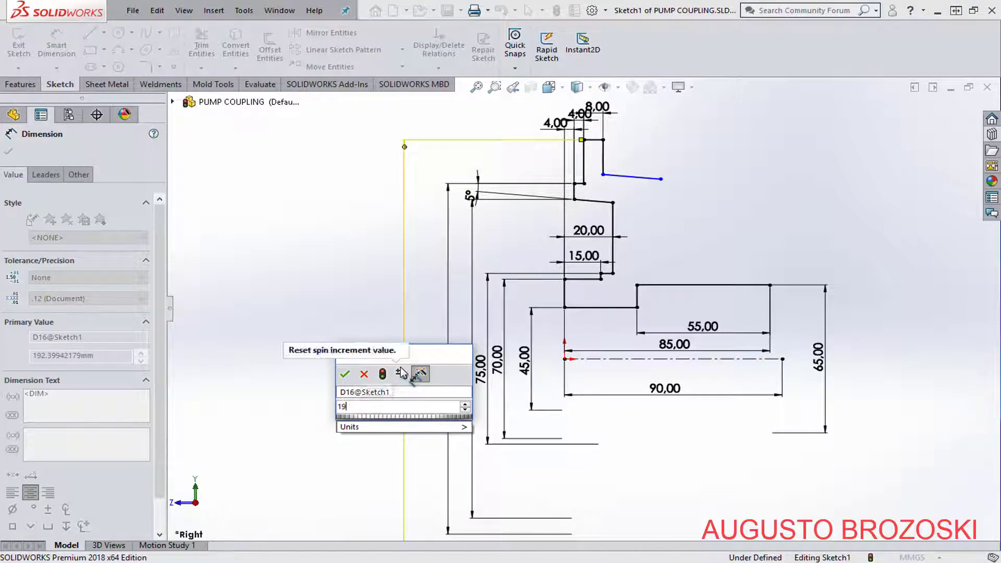
pyautogui.write('0')
pyautogui.press('Return')
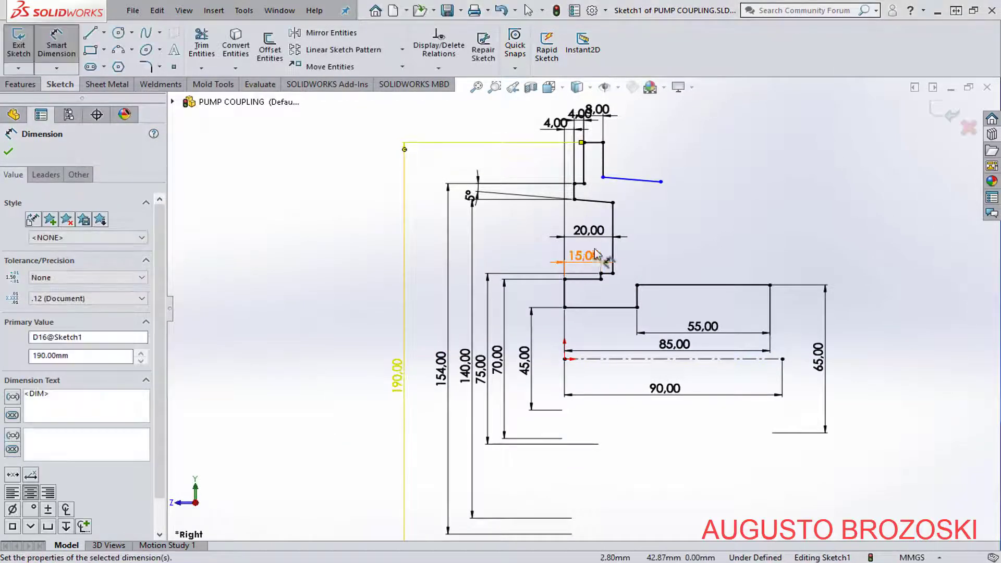
# Dimension the outer slanted line's endpoint at the rim to the centerline as a 156 mm diameter, per the PDF drawing.
pyautogui.click(603, 178)
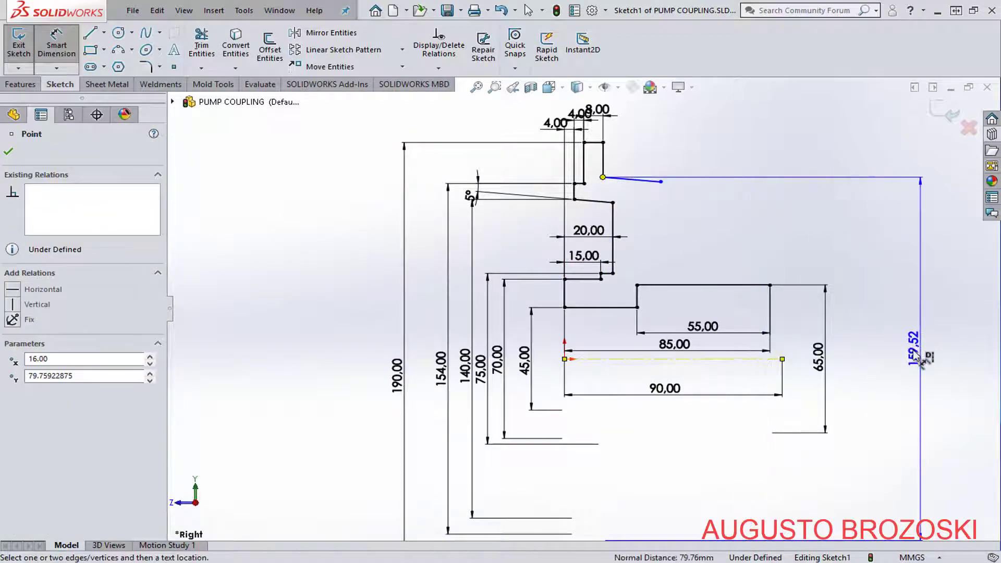
pyautogui.click(923, 358)
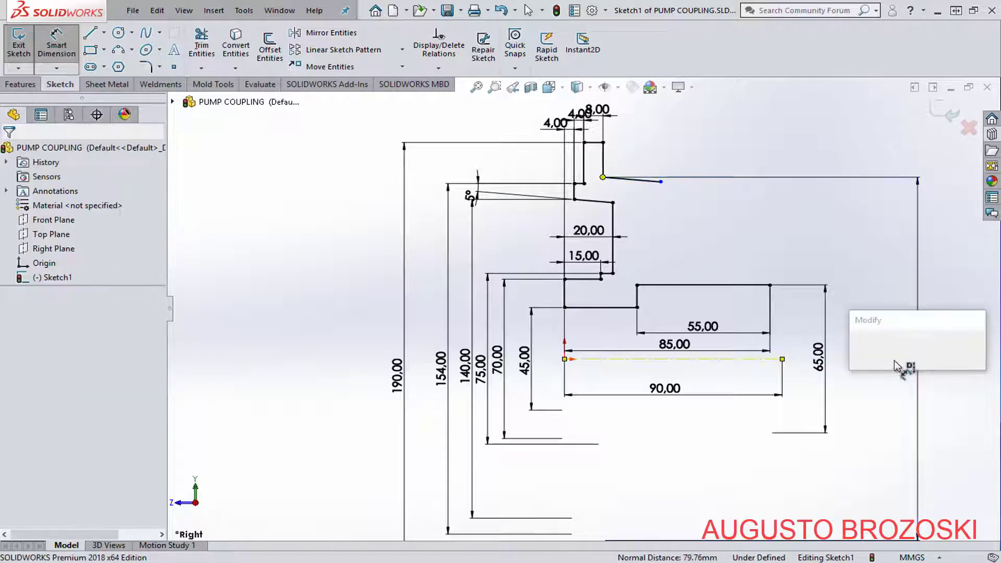
pyautogui.hotkey('alt', 'Tab')
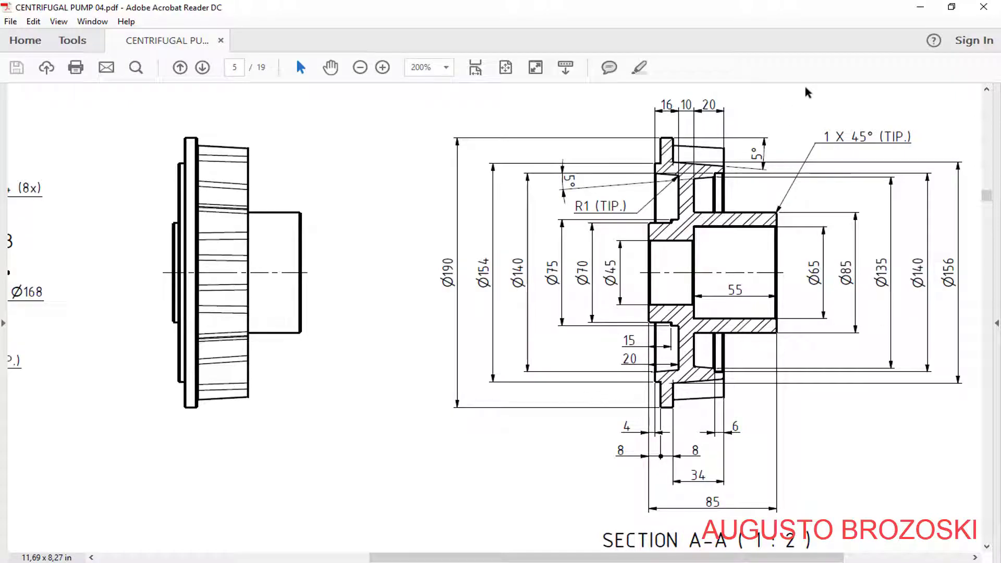
pyautogui.click(921, 7)
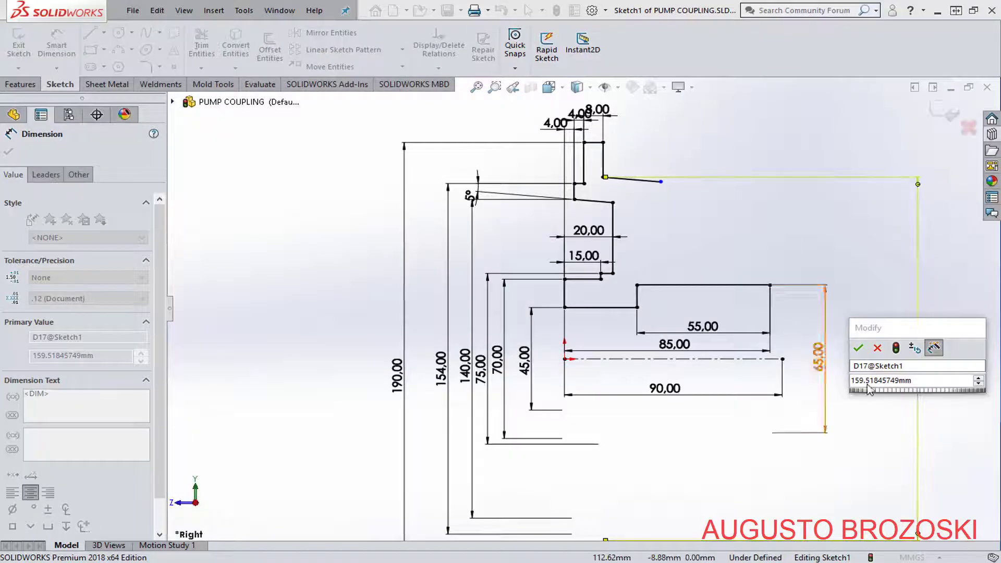
pyautogui.write('1')
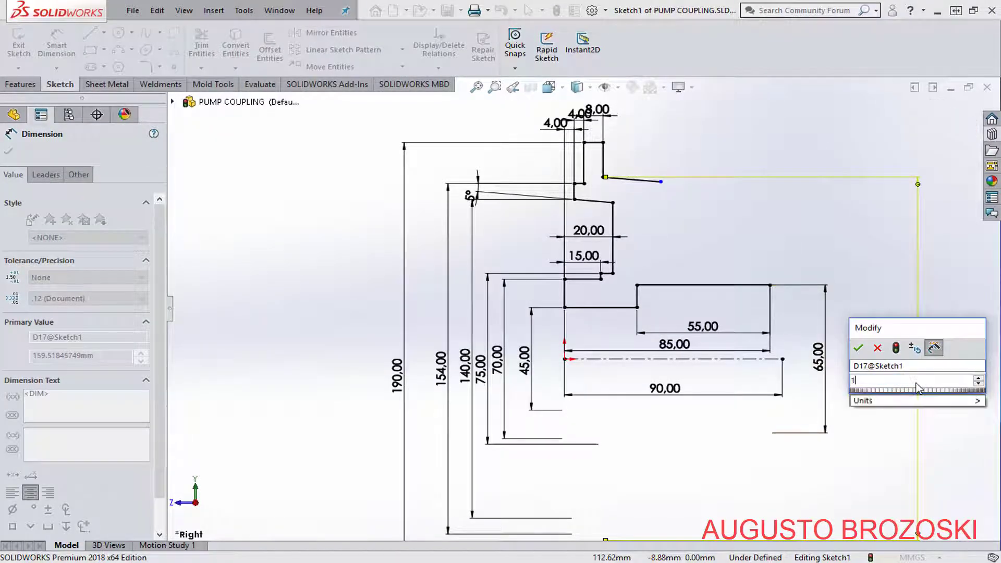
pyautogui.write('56')
pyautogui.press('Return')
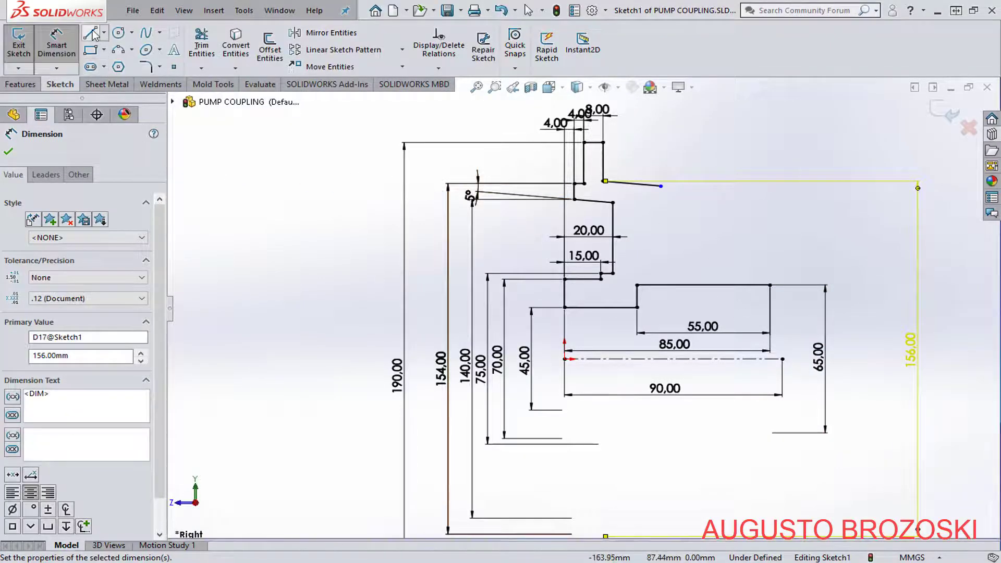
# Sketch a vertical line about 14 mm long down from the outer slanted line's free end.
pyautogui.press('l')
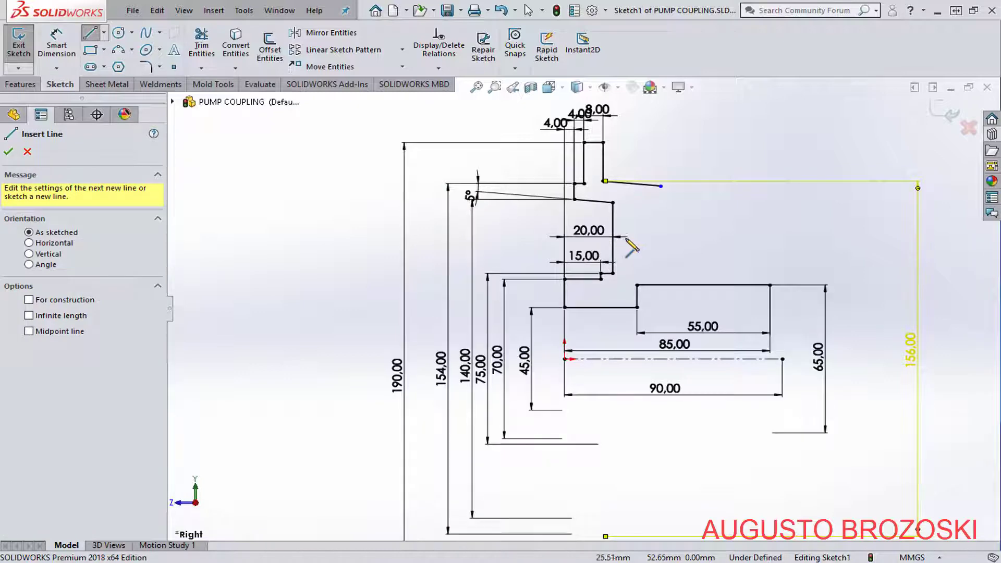
pyautogui.click(661, 186)
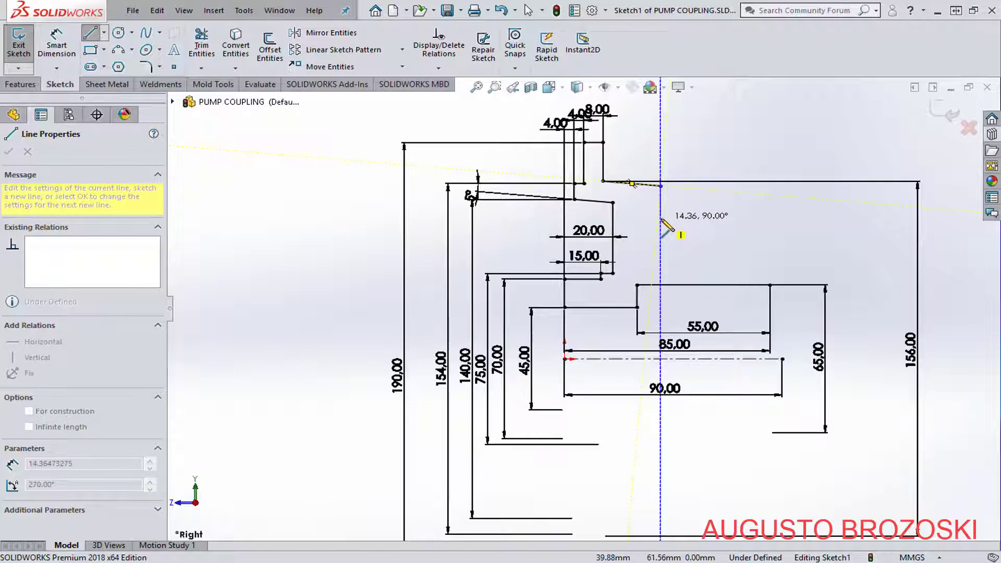
pyautogui.scroll(2, 661, 219)
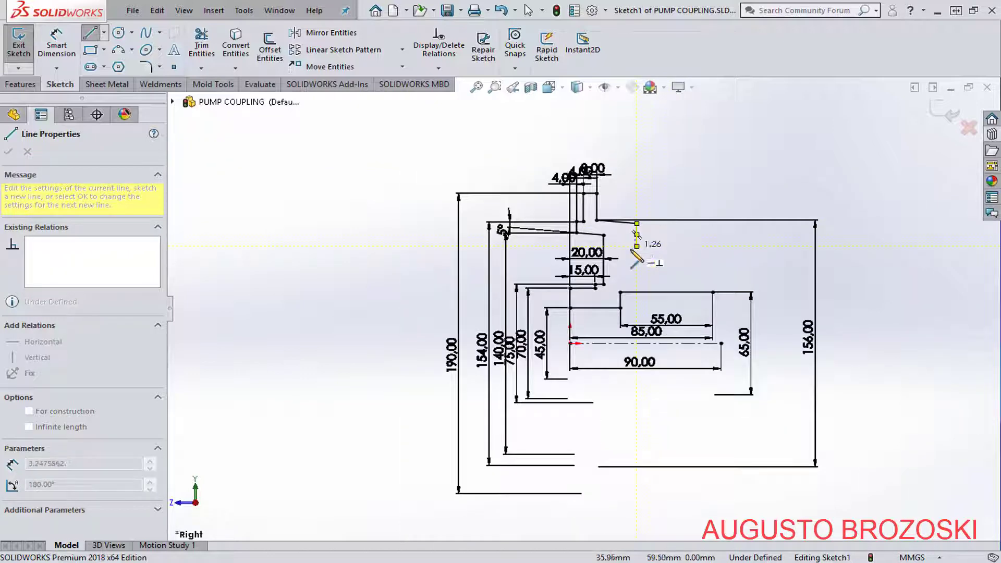
pyautogui.scroll(-1, 641, 246)
pyautogui.click(635, 249)
pyautogui.scroll(-5, 641, 240)
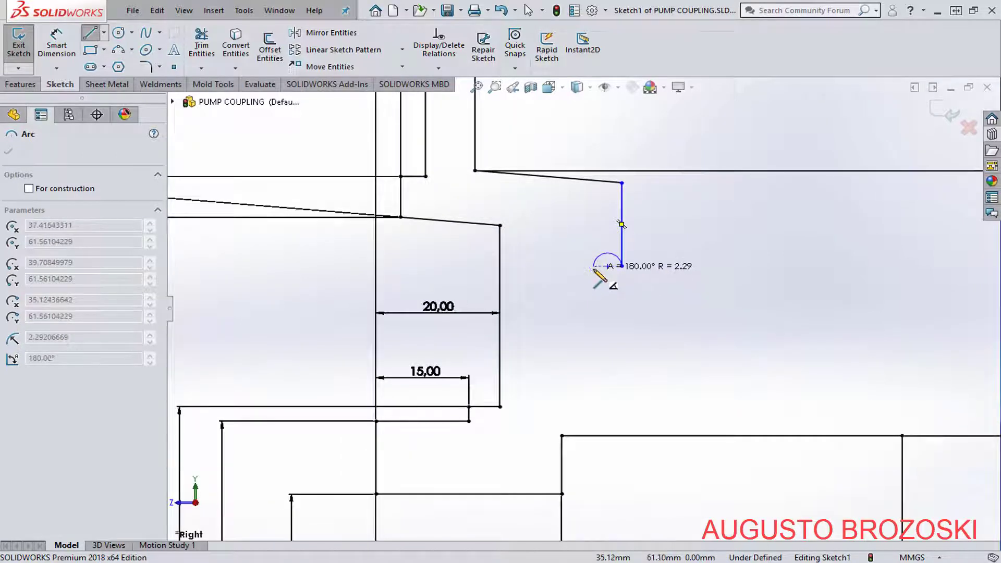
pyautogui.press('Escape')
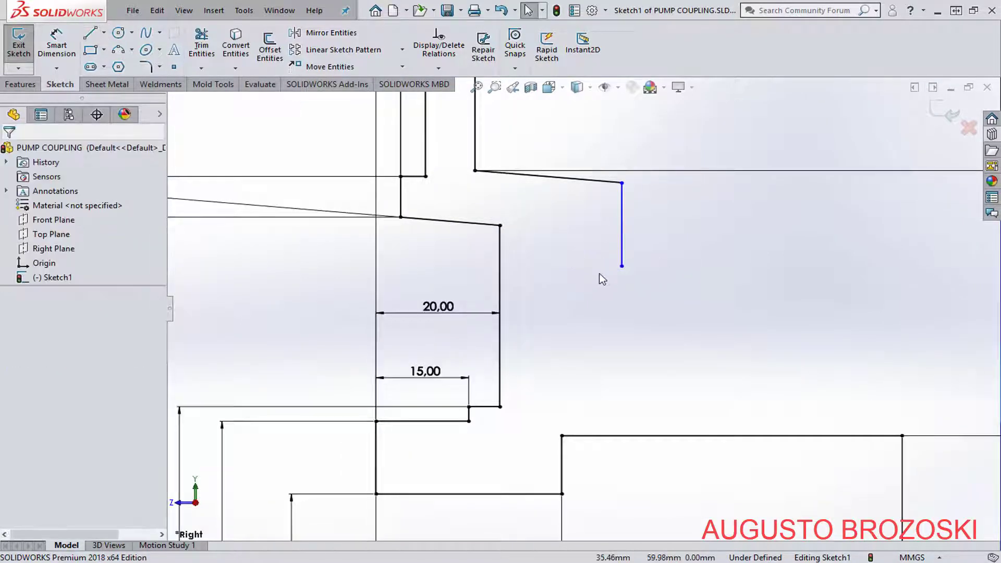
# Sketch a small step from the vertical line's lower end: about 4 mm inward, about 3 mm down, and an inward slanted line about 8 mm long.
pyautogui.click(91, 34)
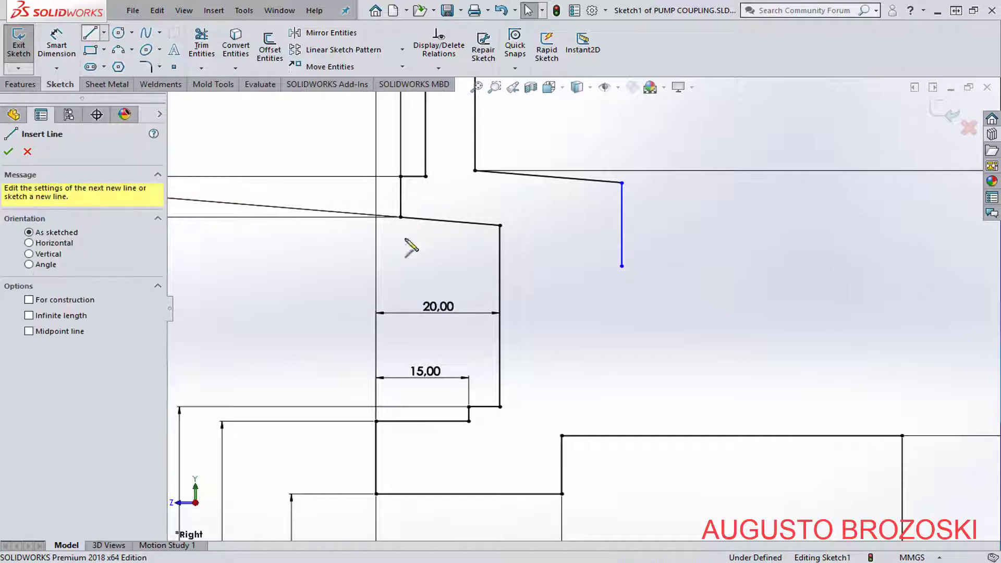
pyautogui.click(622, 266)
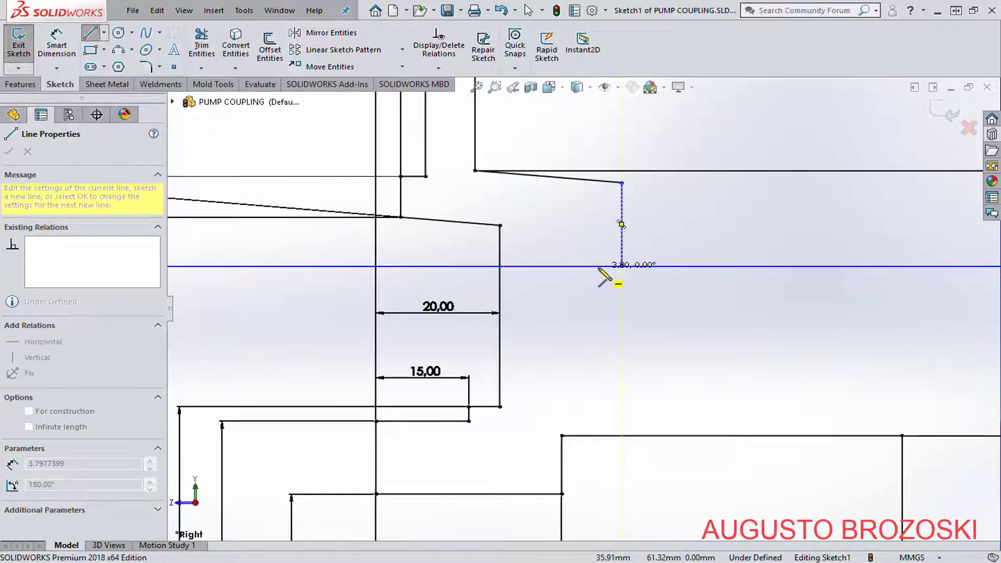
pyautogui.click(598, 266)
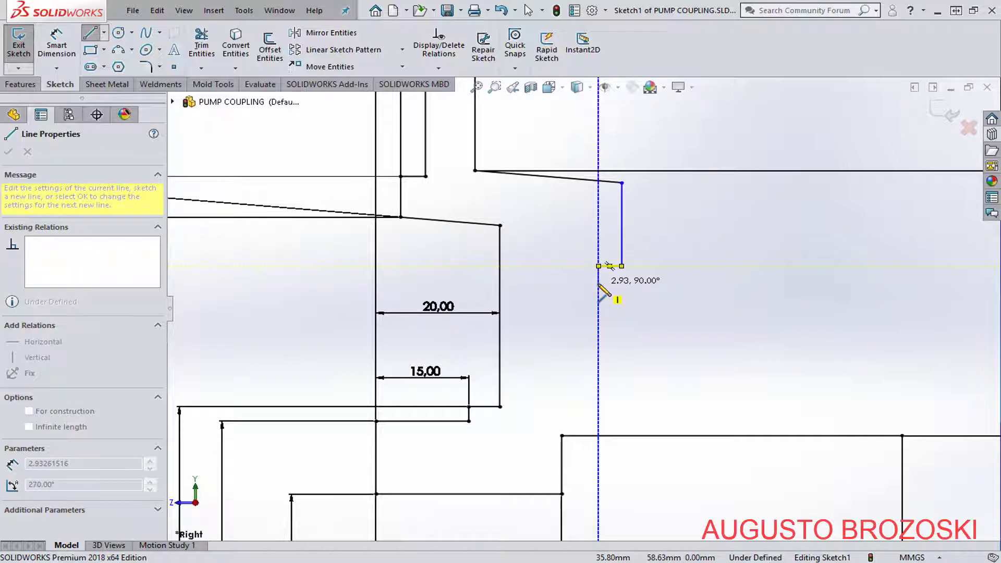
pyautogui.click(599, 283)
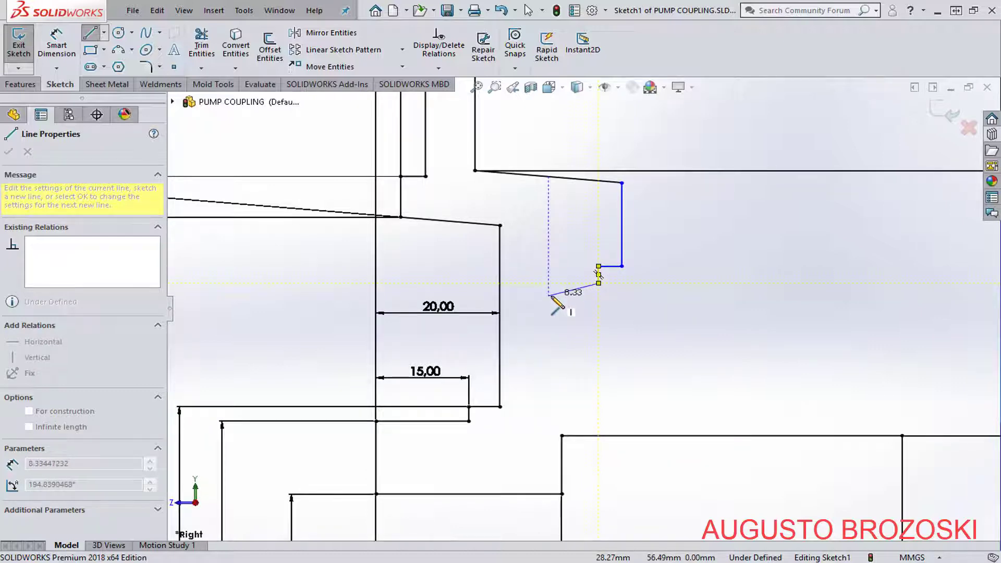
pyautogui.click(549, 295)
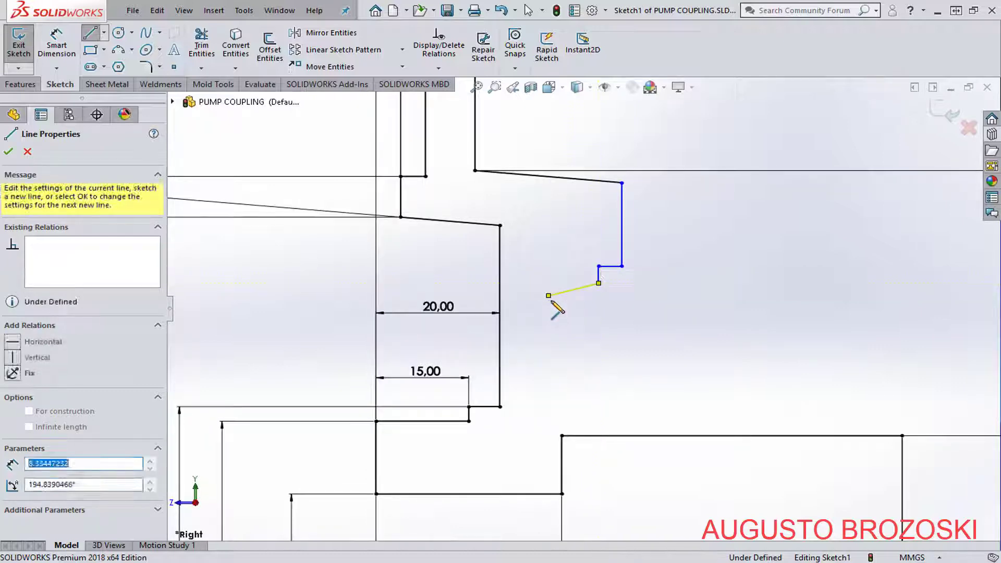
# Close the profile with a vertical line down, a horizontal line about 57 mm long, and a vertical line to the hub's outer corner.
pyautogui.click(550, 388)
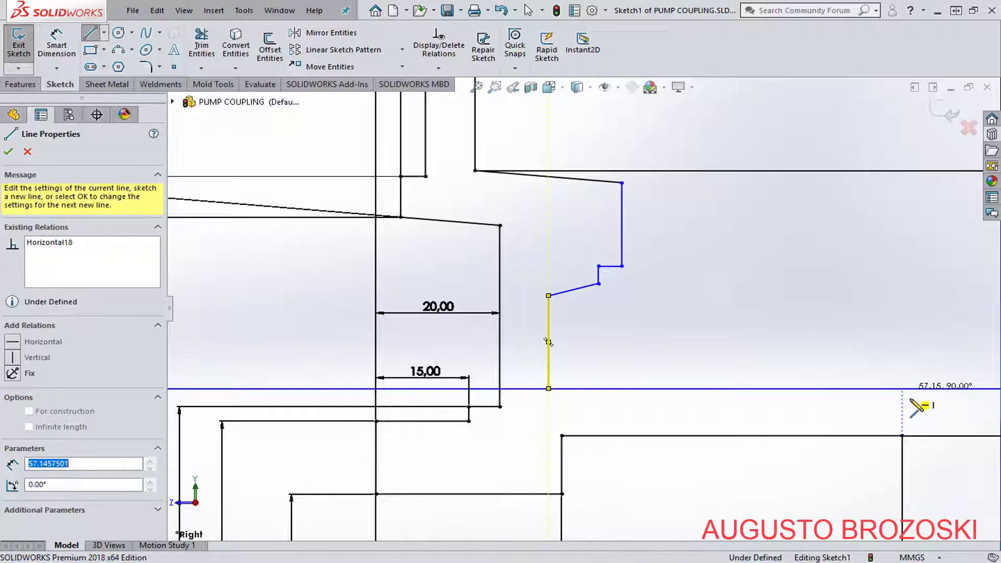
pyautogui.click(903, 389)
pyautogui.click(903, 436)
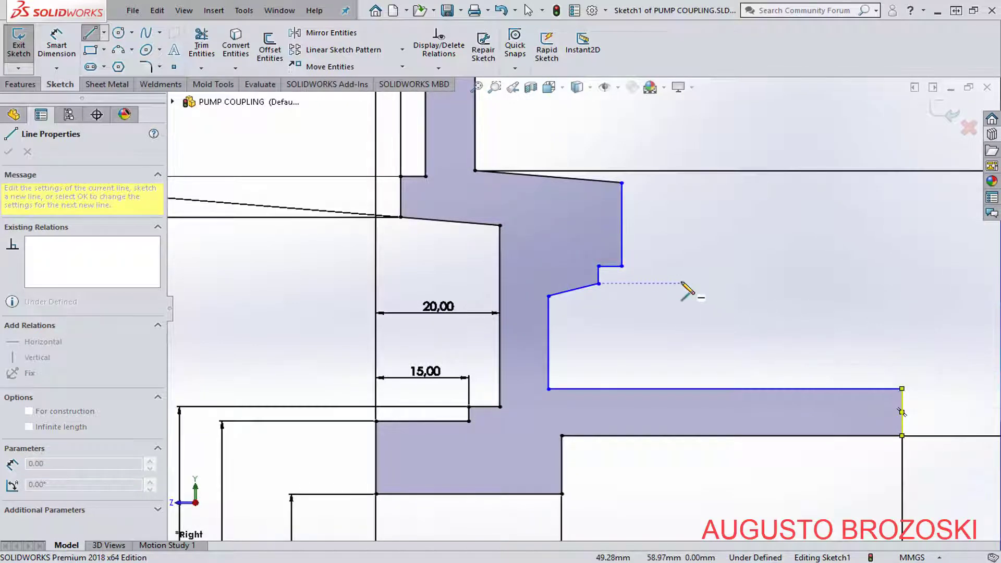
pyautogui.press('Escape')
# Dimension the web thickness between its two vertical faces as 10 mm.
pyautogui.scroll(3, 447, 324)
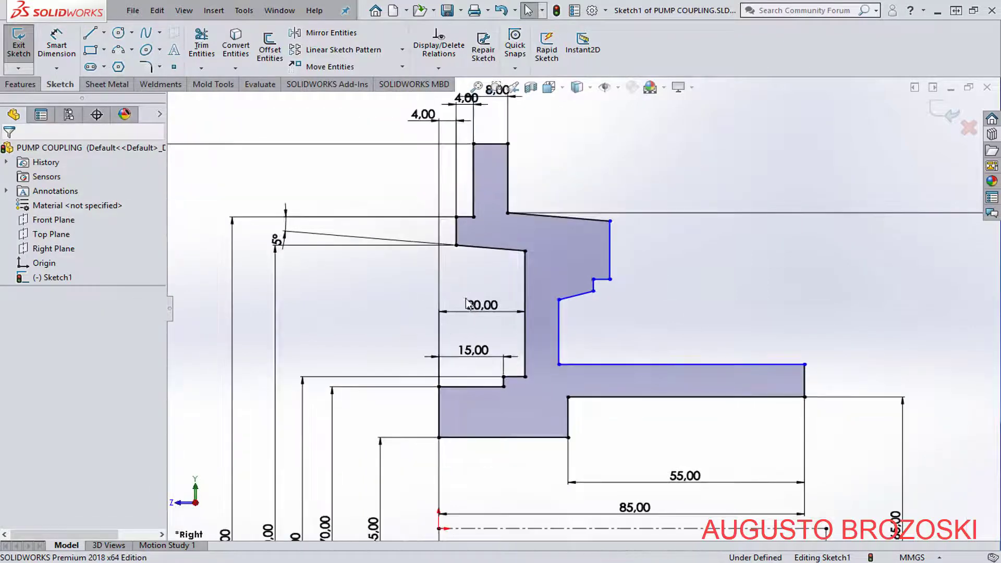
pyautogui.click(48, 46)
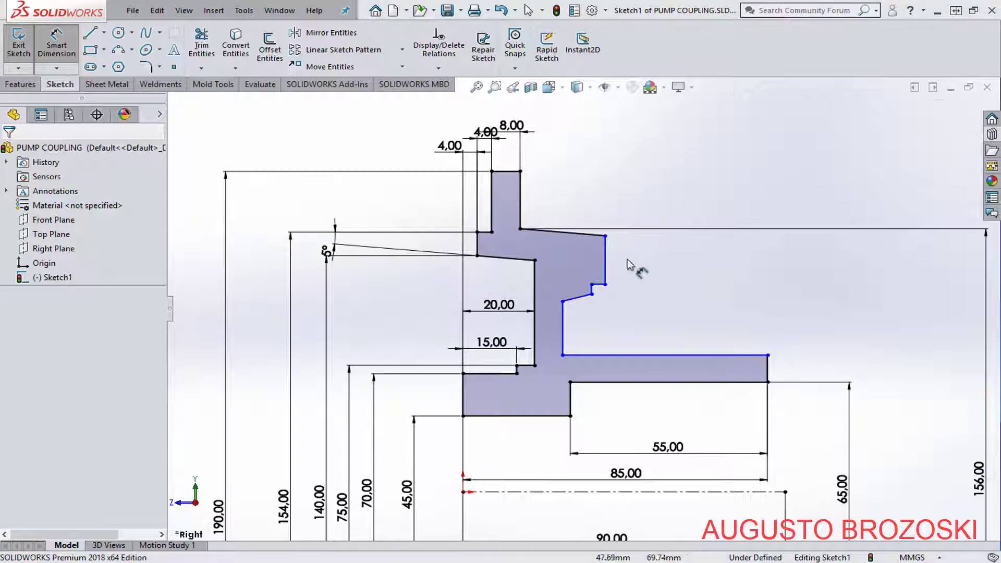
pyautogui.click(534, 285)
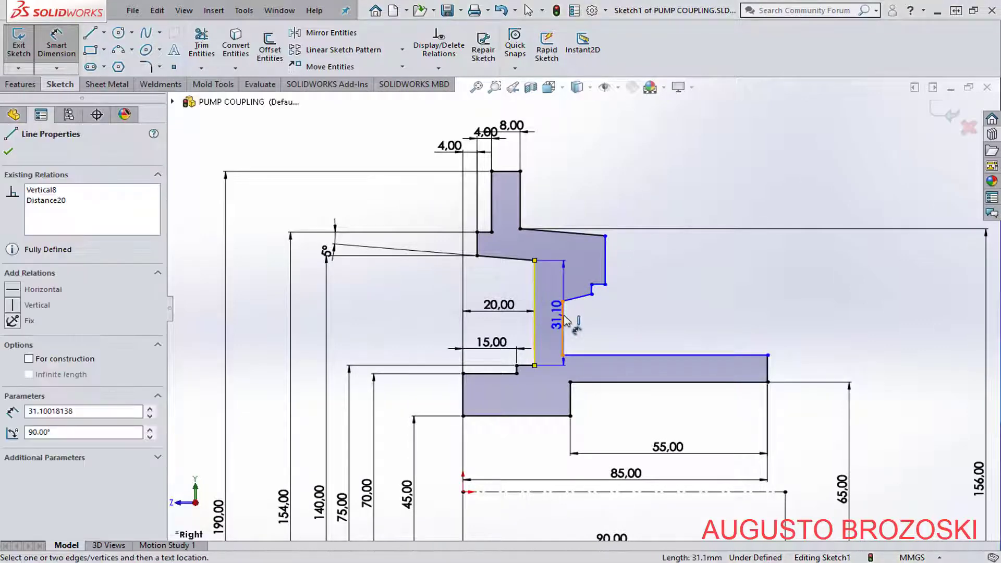
pyautogui.click(563, 306)
pyautogui.click(554, 286)
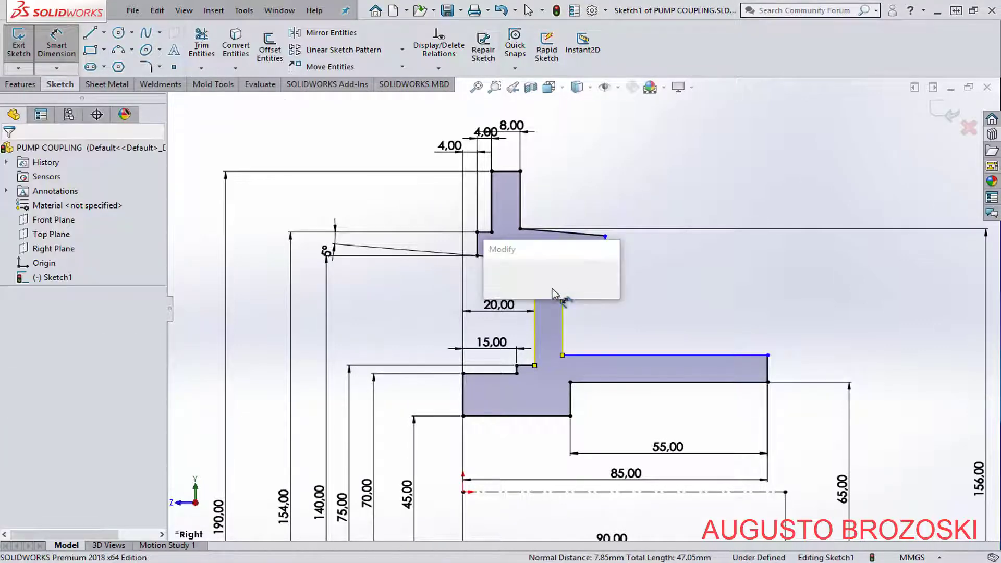
pyautogui.write('10')
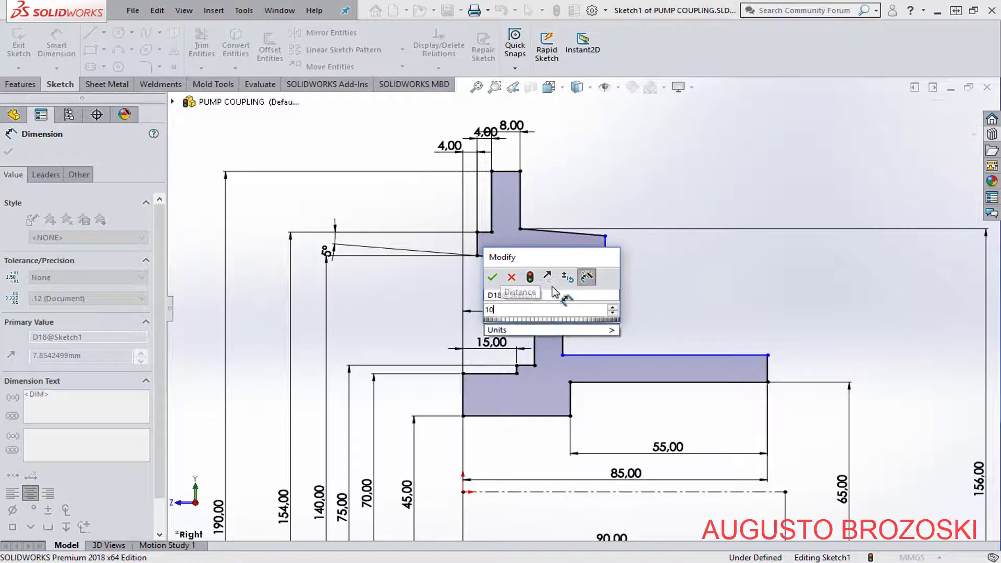
pyautogui.press('Return')
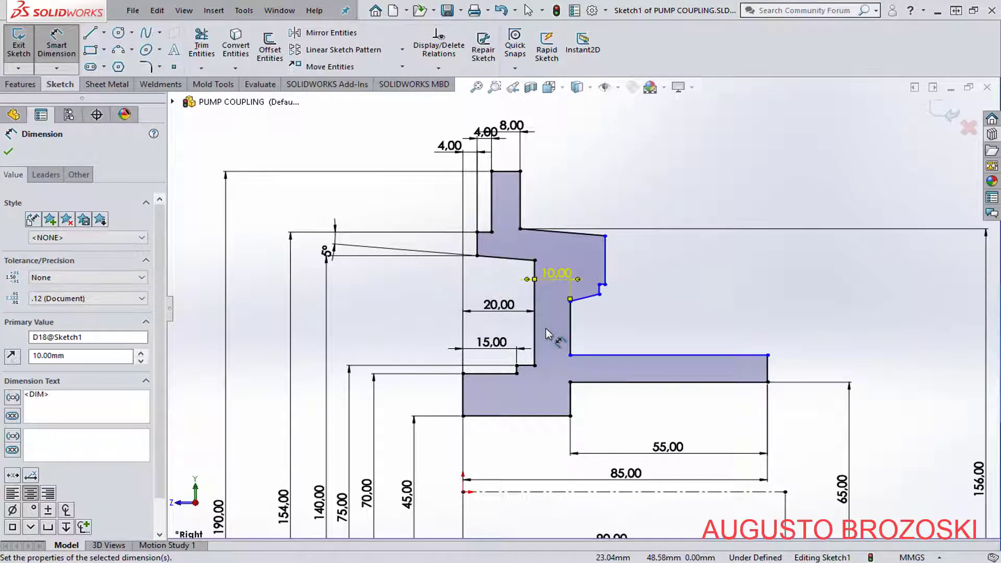
# Dimension the horizontal distance from the web's outer face to the rim's end face as 20 mm.
pyautogui.click(570, 320)
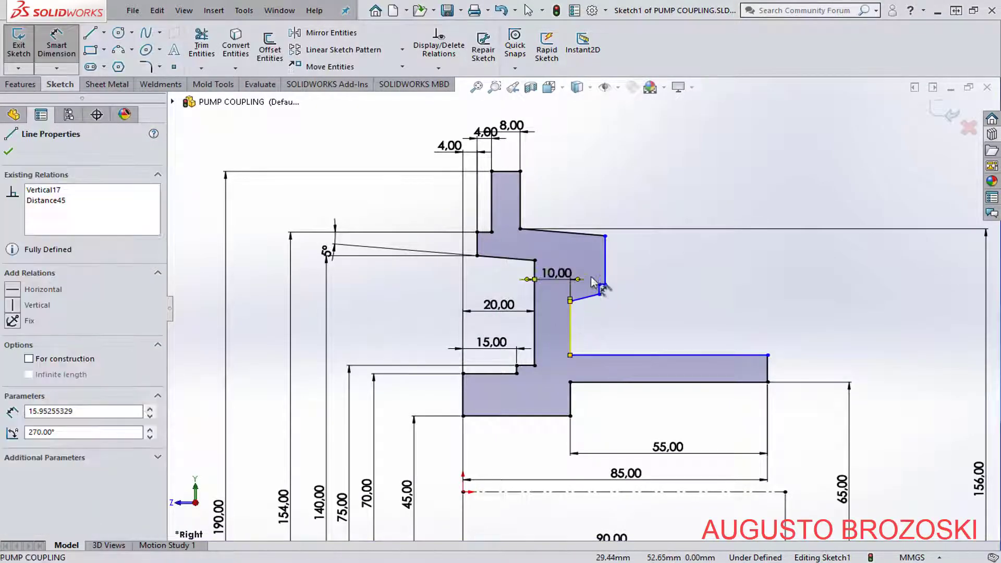
pyautogui.click(605, 261)
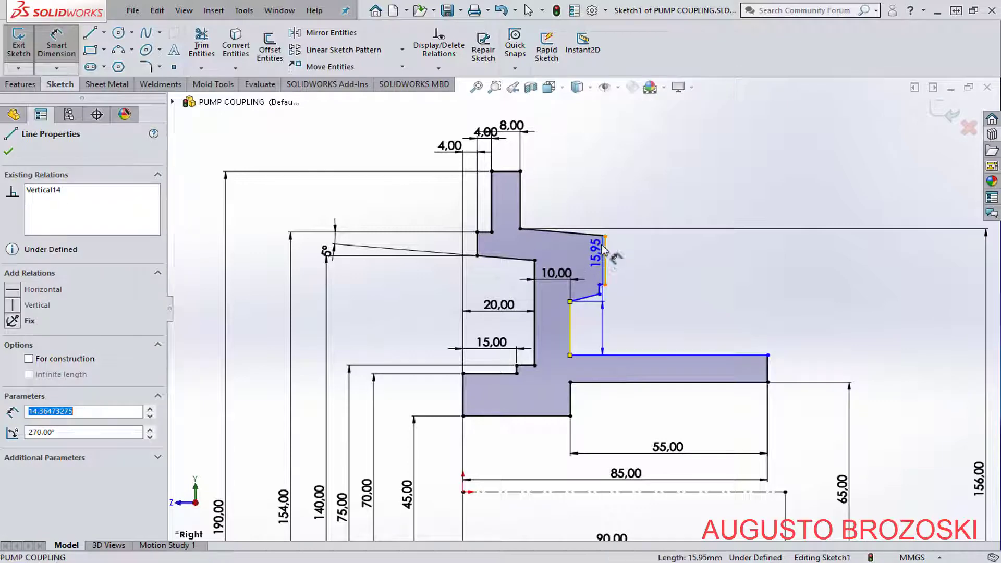
pyautogui.click(592, 196)
pyautogui.write('20')
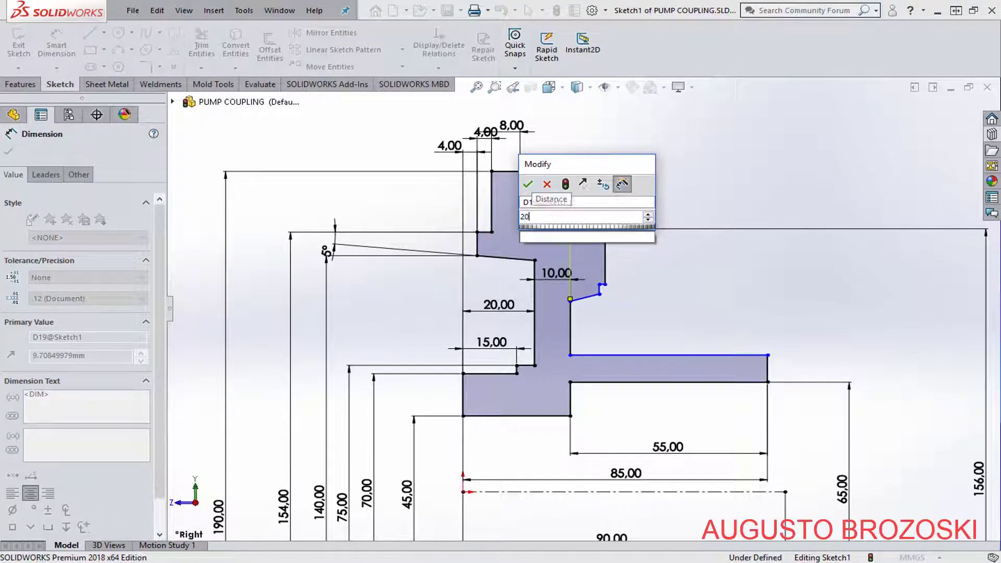
pyautogui.press('Return')
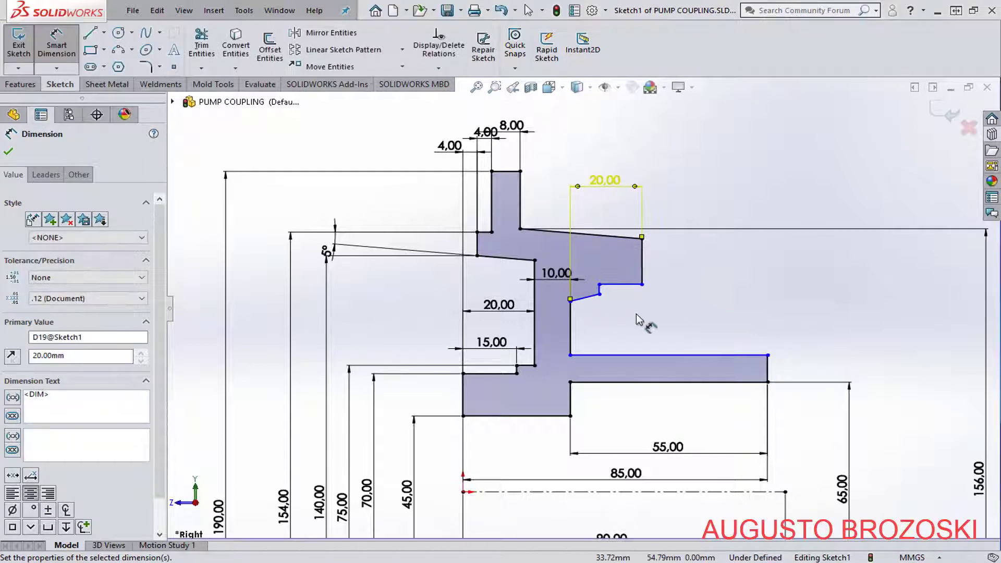
# Dimension the depth of the small step from the rim's end face as 6 mm.
pyautogui.scroll(-5, 629, 311)
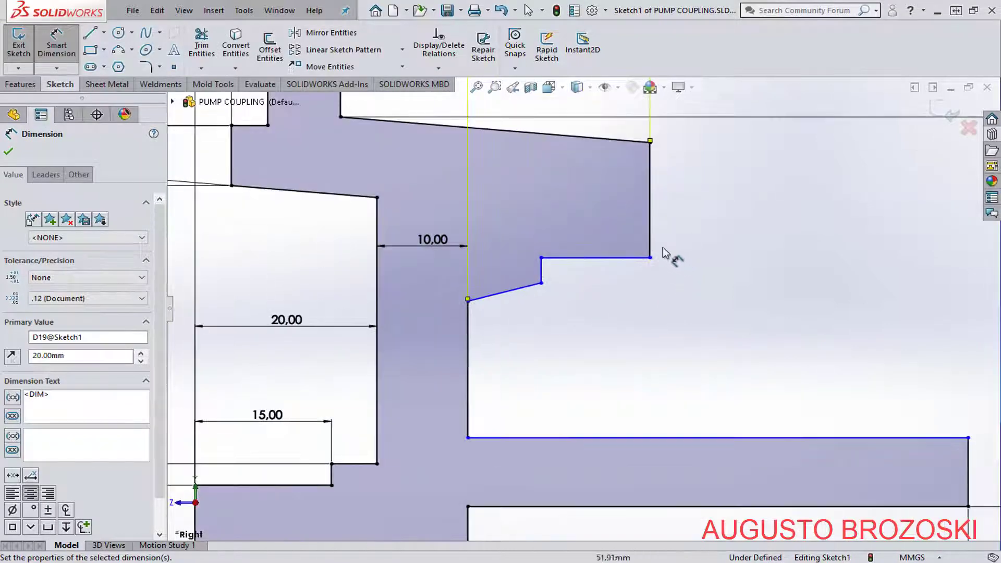
pyautogui.click(651, 250)
pyautogui.click(542, 271)
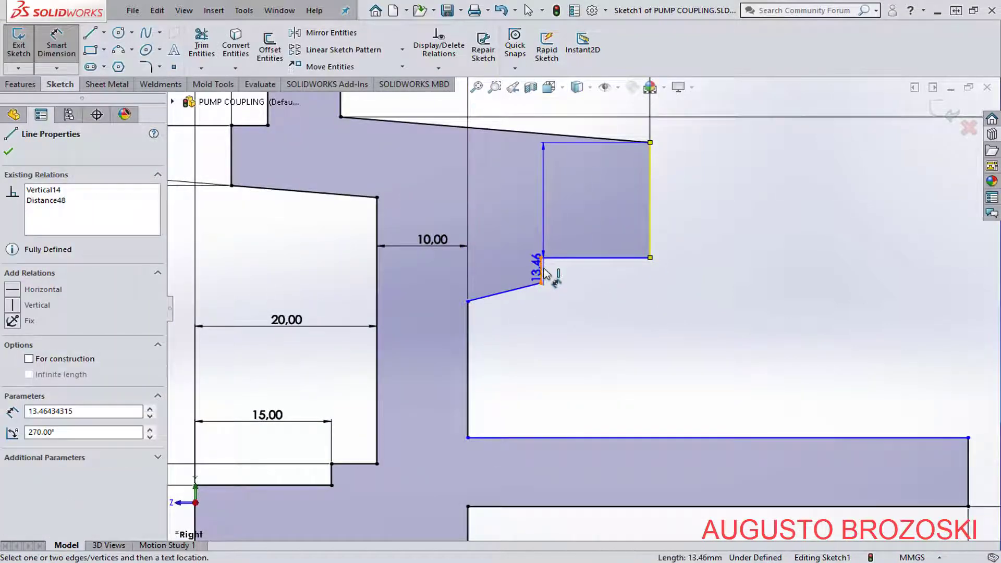
pyautogui.click(587, 335)
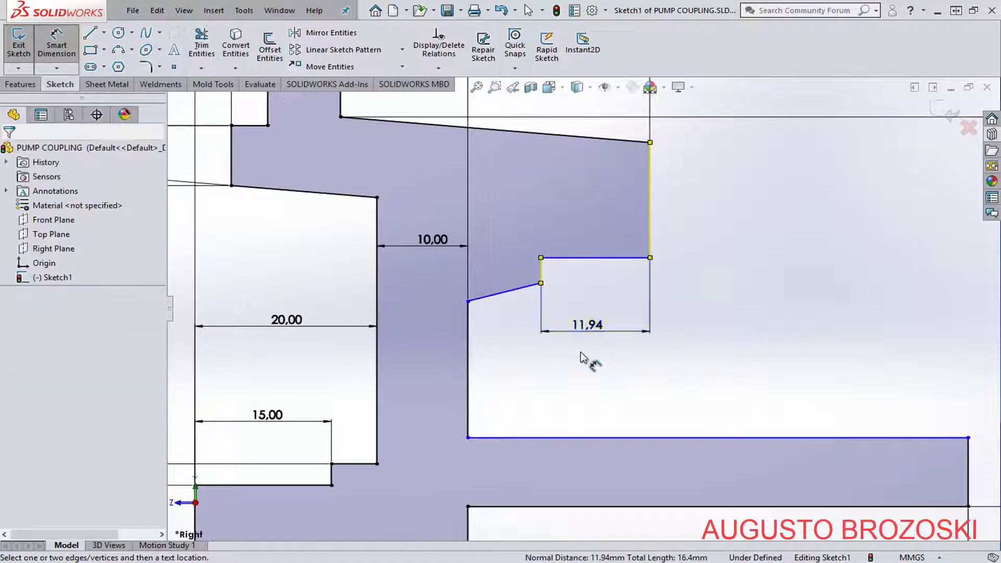
pyautogui.write('6')
pyautogui.press('Return')
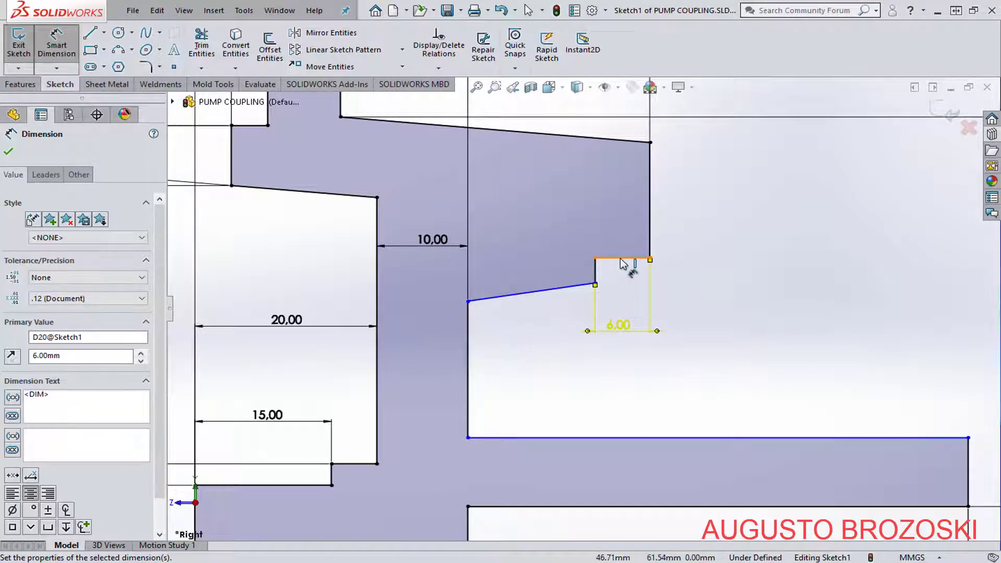
# Dimension the angle between the step's horizontal line and the slanted line under the rim as 5 degrees.
pyautogui.click(574, 287)
pyautogui.click(528, 293)
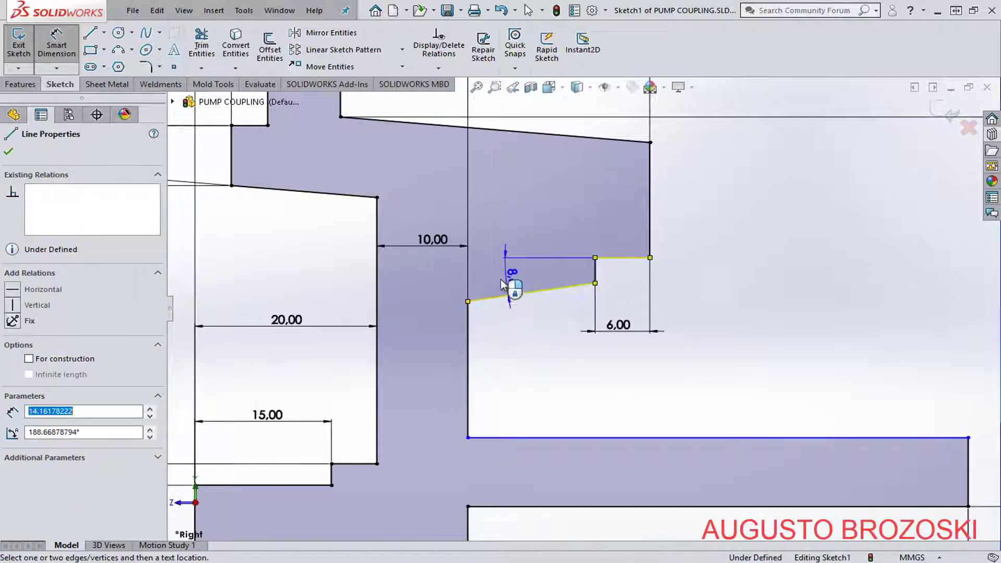
pyautogui.click(499, 284)
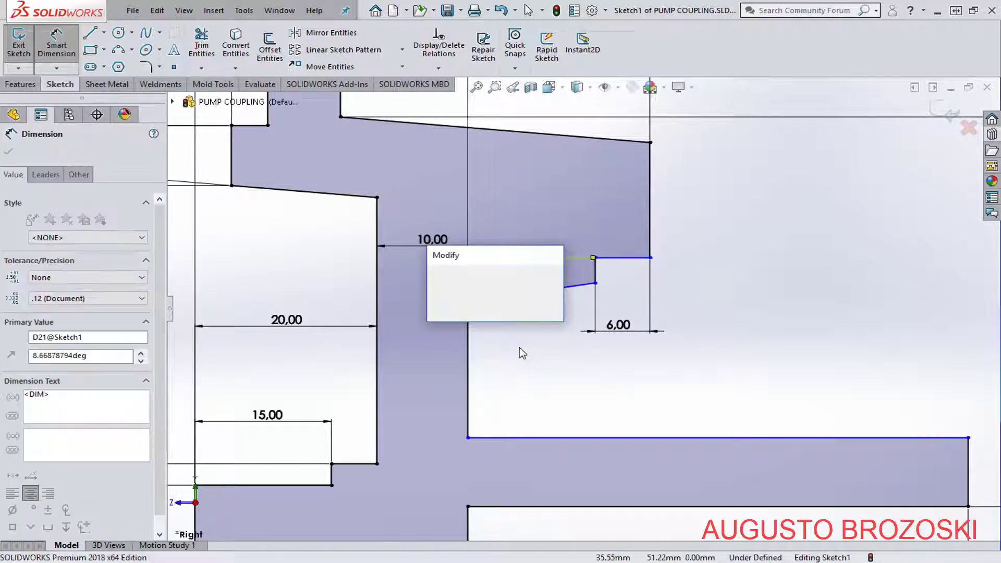
pyautogui.write('5')
pyautogui.press('Return')
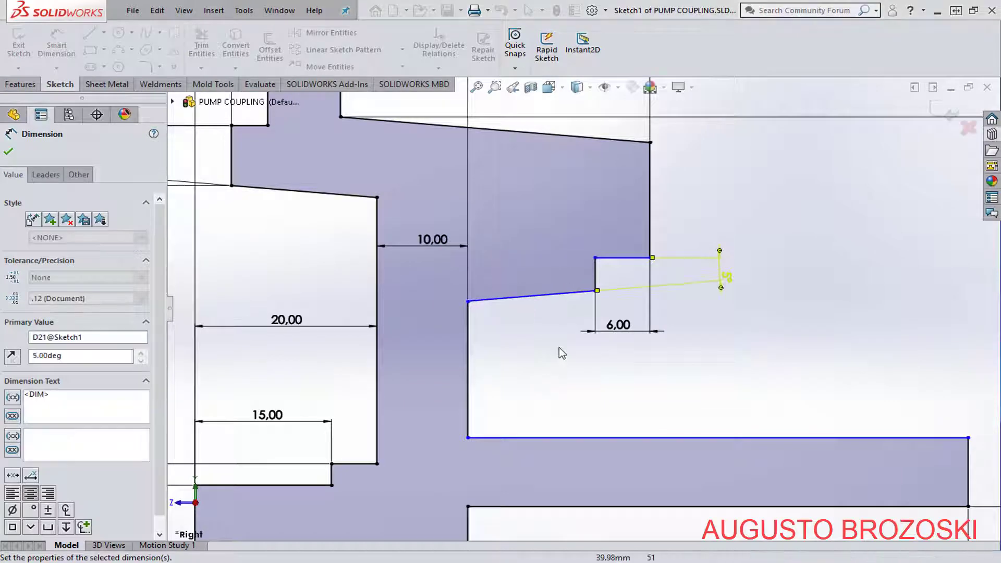
# Dimension the rim end face's lower corner to the centerline as a 140 mm diameter, per the PDF drawing.
pyautogui.scroll(2, 590, 319)
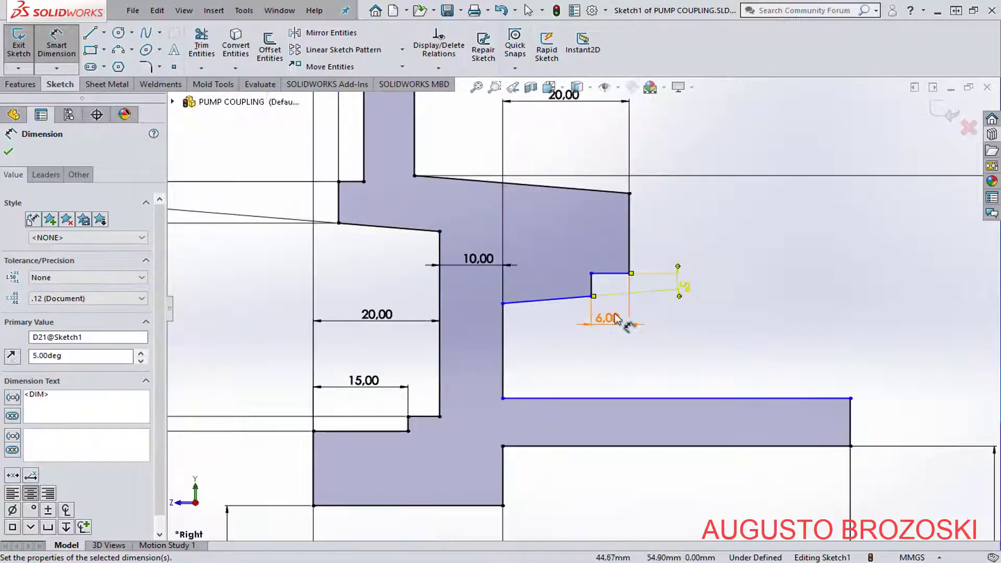
pyautogui.click(630, 274)
pyautogui.scroll(3, 620, 313)
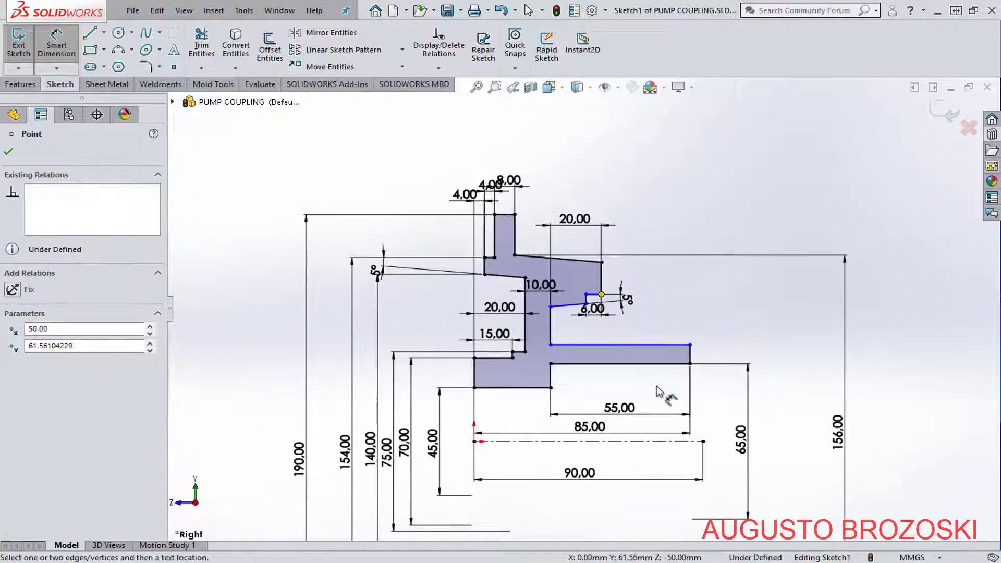
pyautogui.click(687, 442)
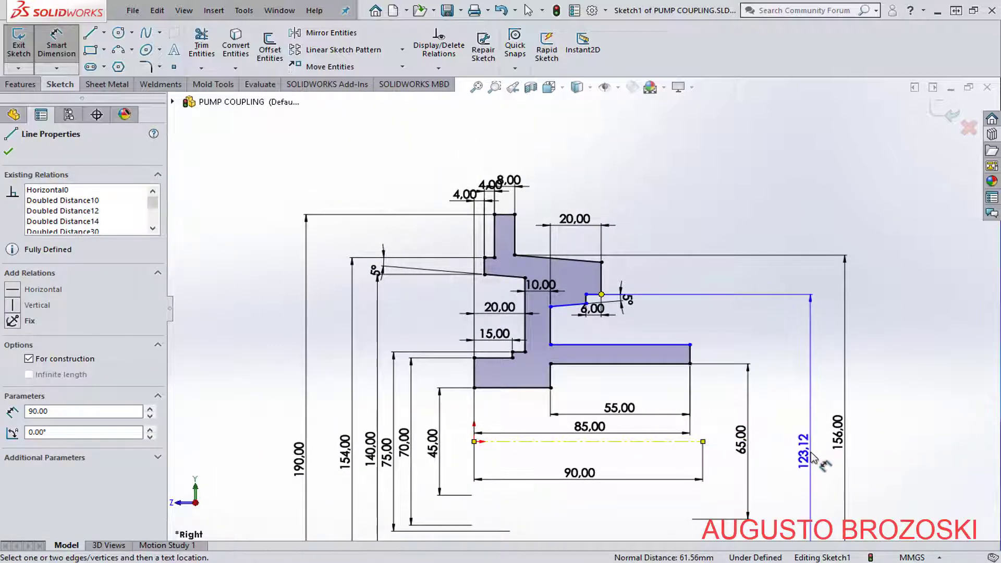
pyautogui.click(812, 453)
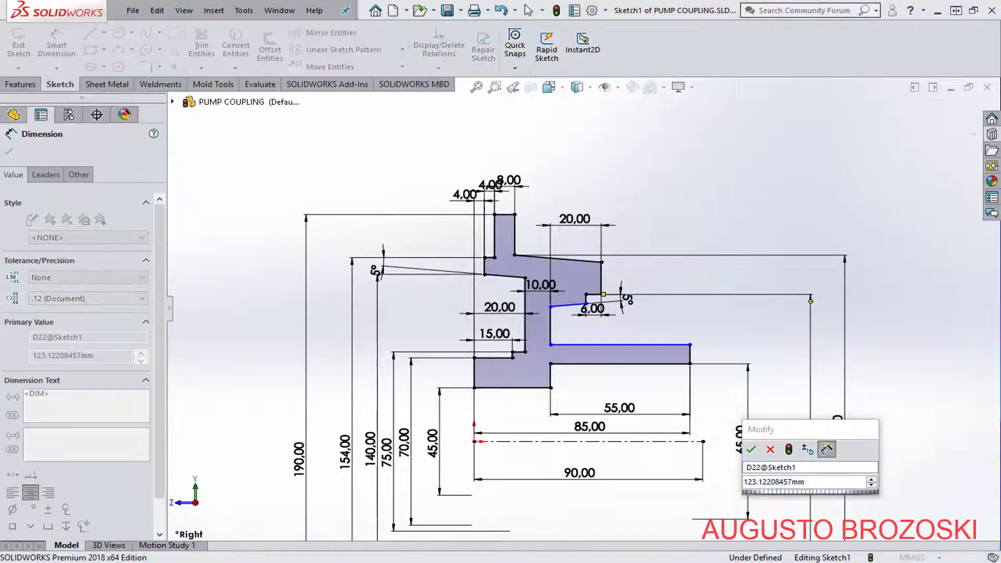
pyautogui.hotkey('alt', 'Tab')
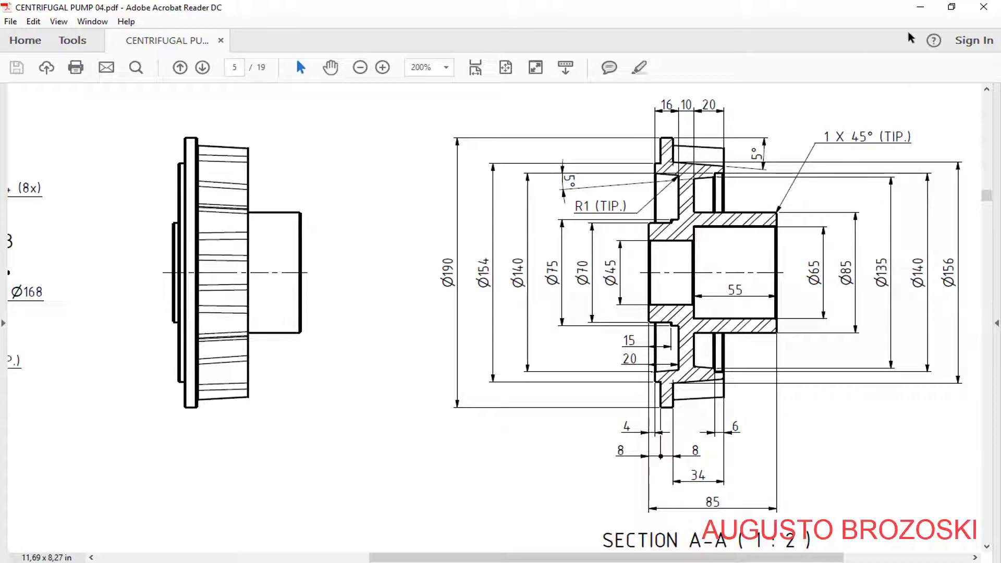
pyautogui.click(920, 9)
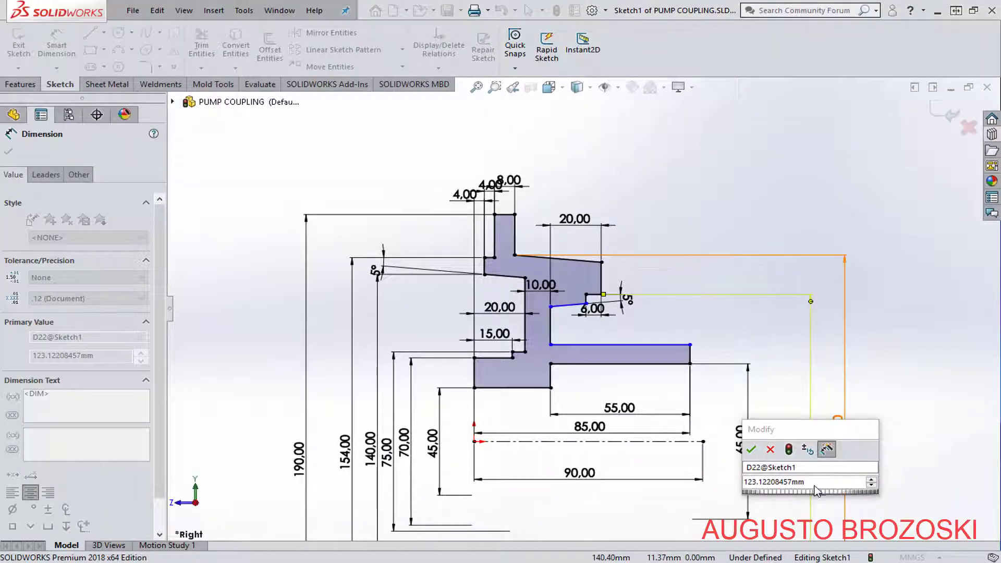
pyautogui.write('140')
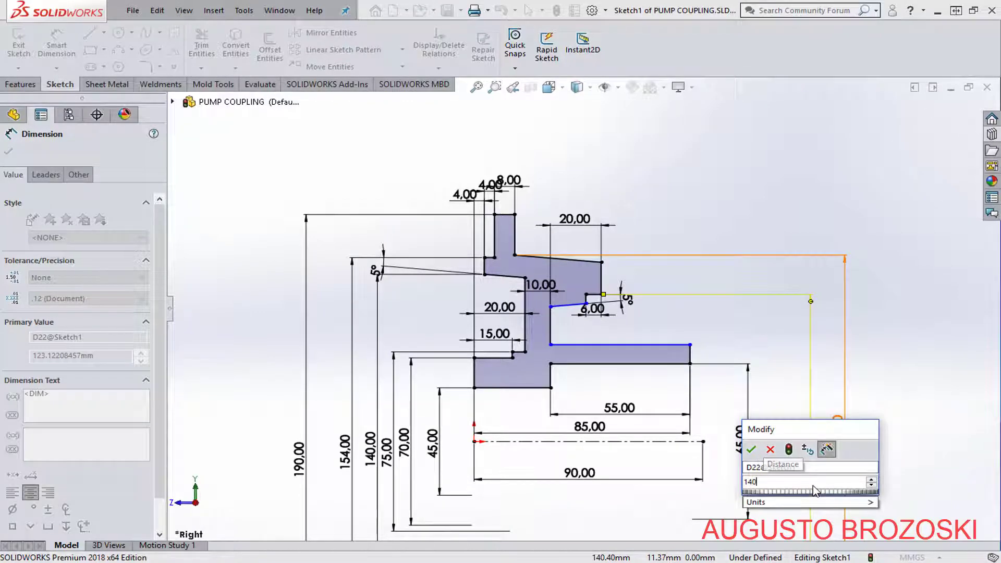
pyautogui.press('Return')
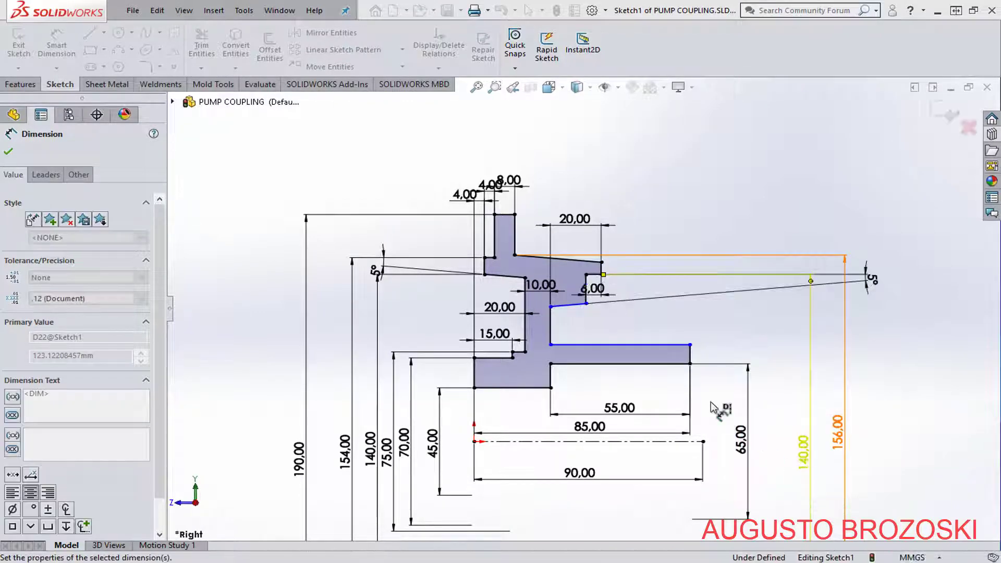
# Dimension the lower corner of the small step, where the slanted line starts, to the centerline as a 135 mm diameter.
pyautogui.click(686, 368)
pyautogui.click(586, 304)
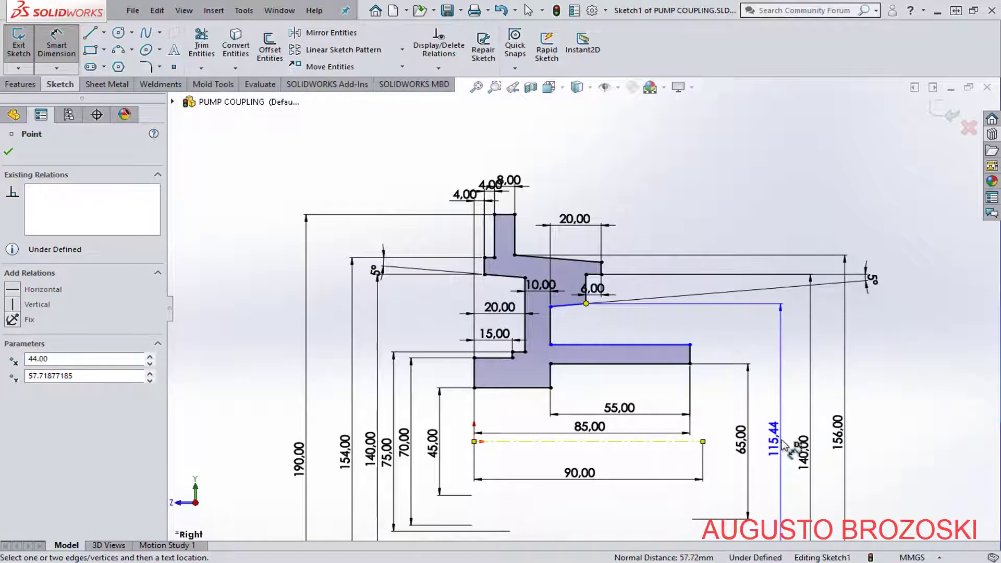
pyautogui.click(782, 442)
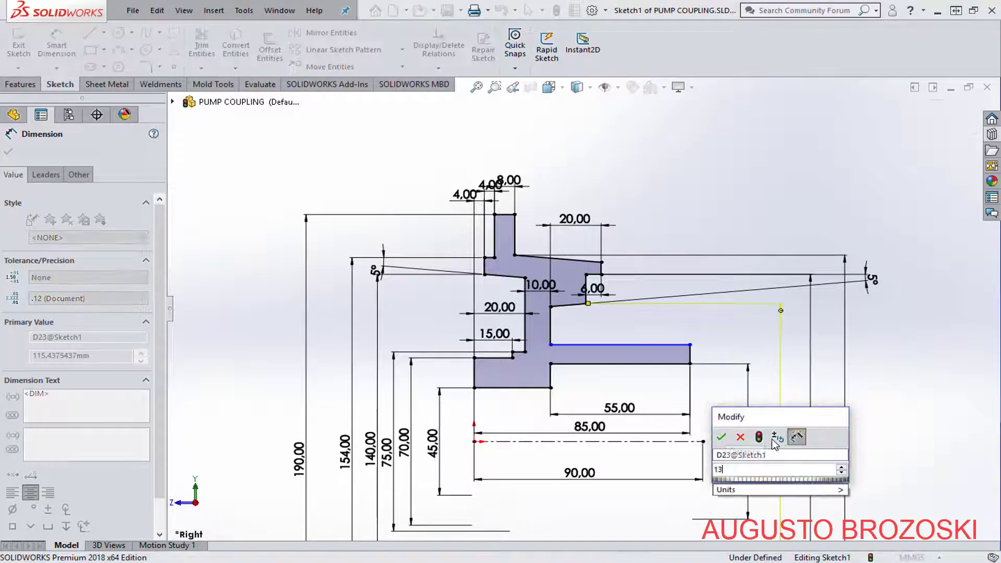
pyautogui.press('Return')
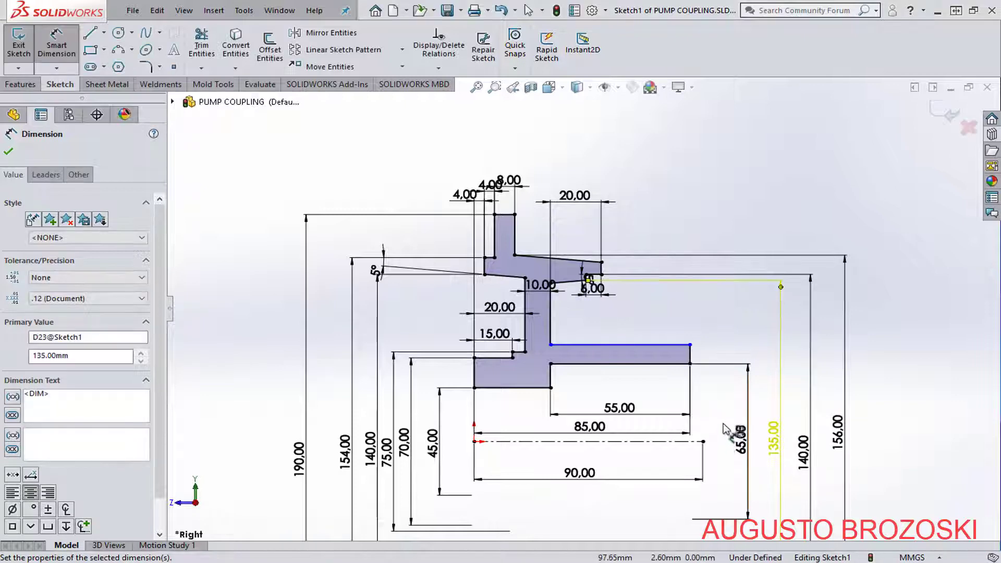
# Dimension the hub sleeve's outer corner to the centerline as an 85 mm diameter, per the PDF drawing.
pyautogui.click(690, 345)
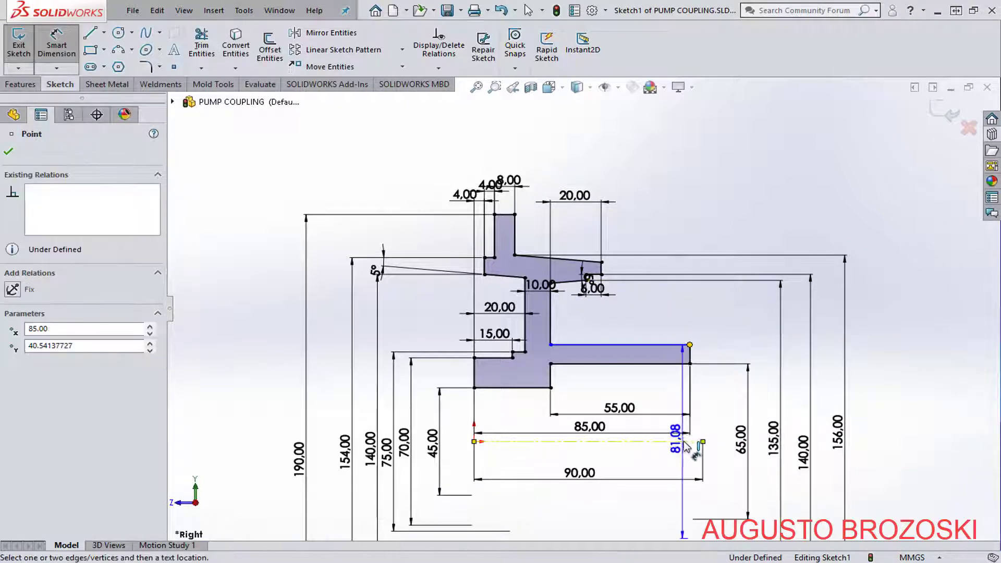
pyautogui.click(763, 448)
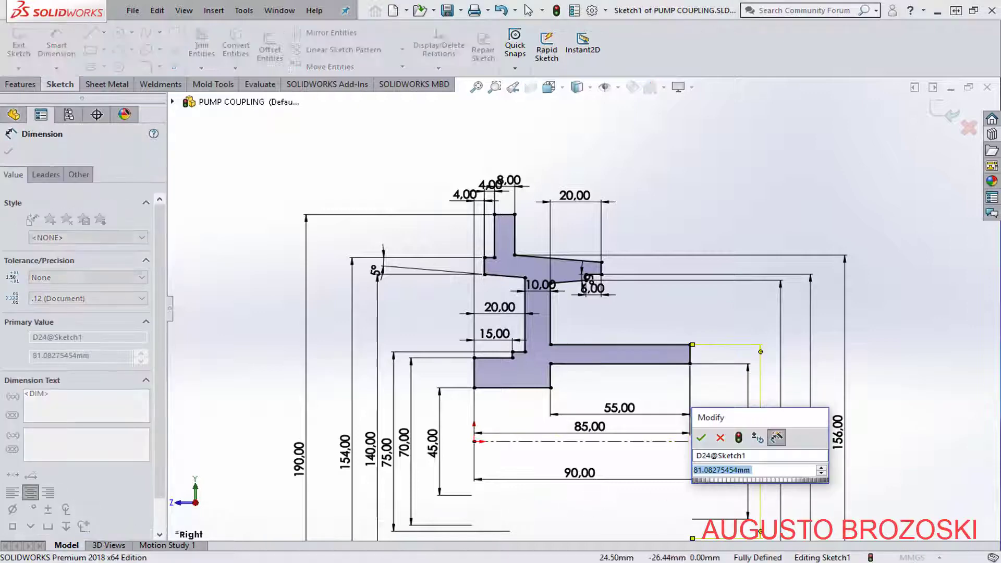
pyautogui.click(420, 561)
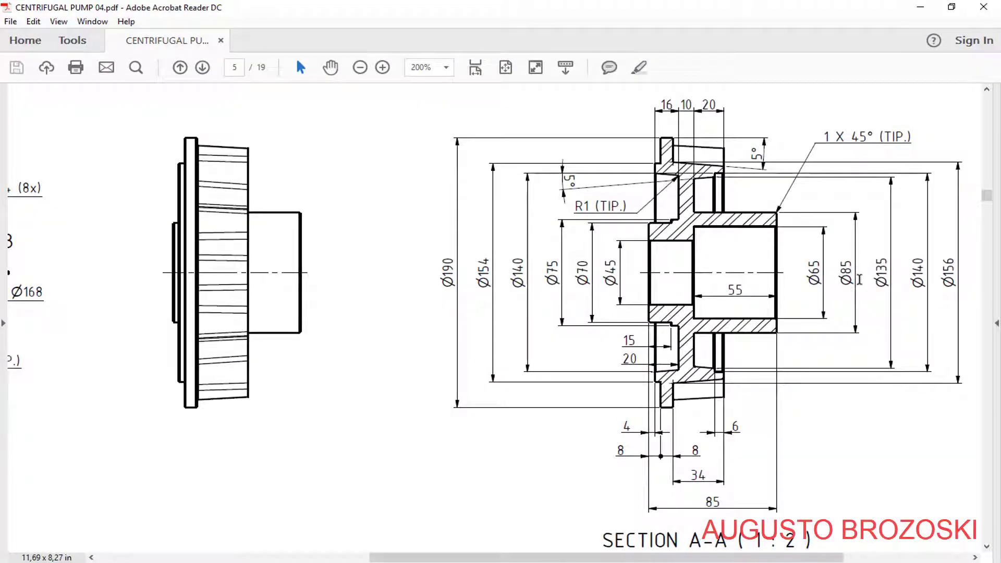
pyautogui.click(920, 12)
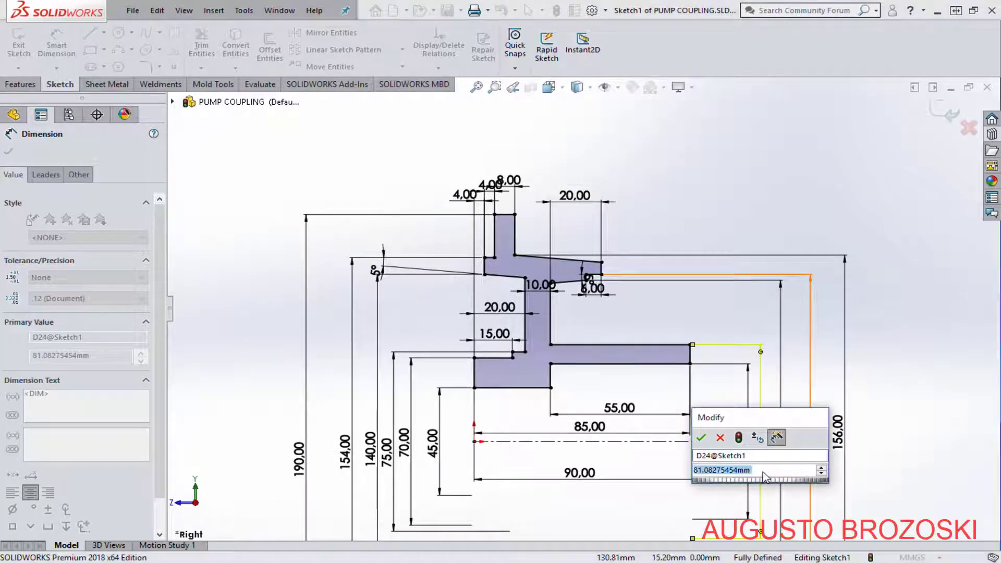
pyautogui.write('8')
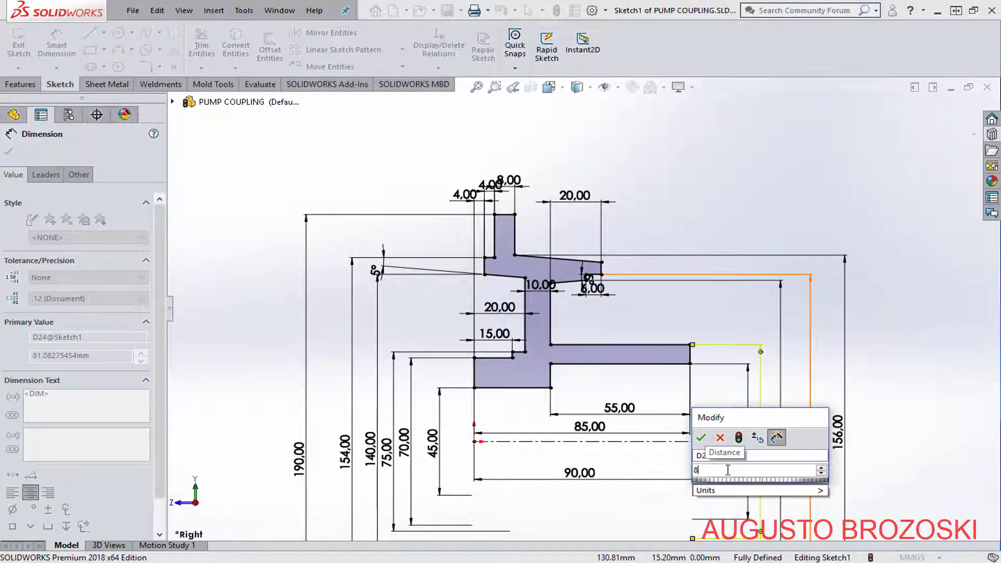
pyautogui.write('5')
pyautogui.press('Return')
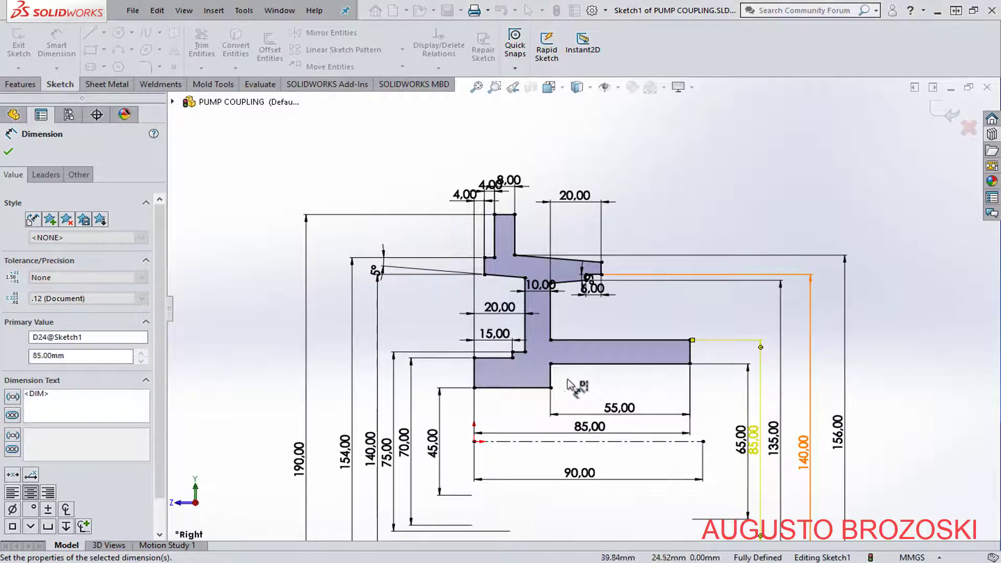
pyautogui.scroll(-3, 566, 315)
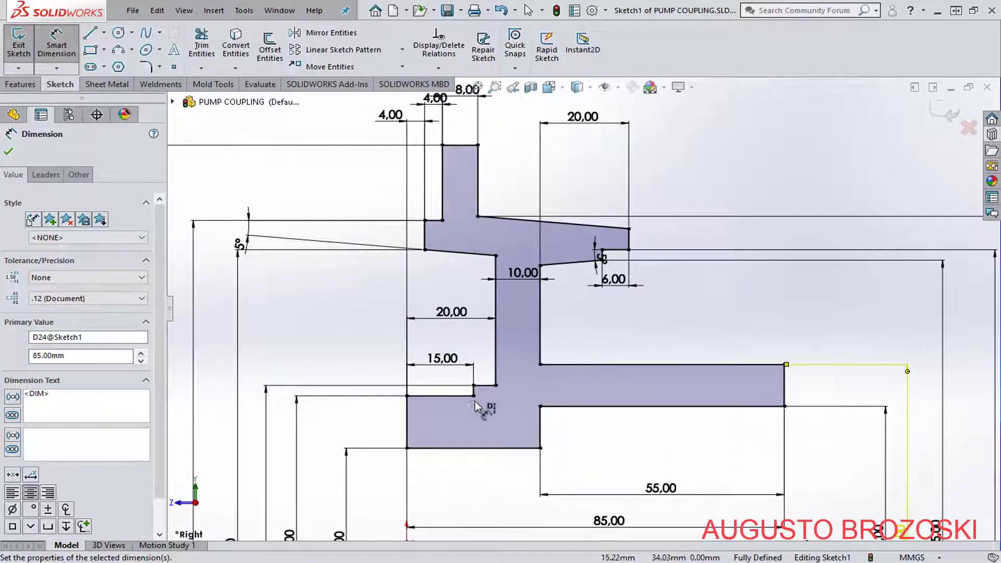
pyautogui.scroll(2, 545, 335)
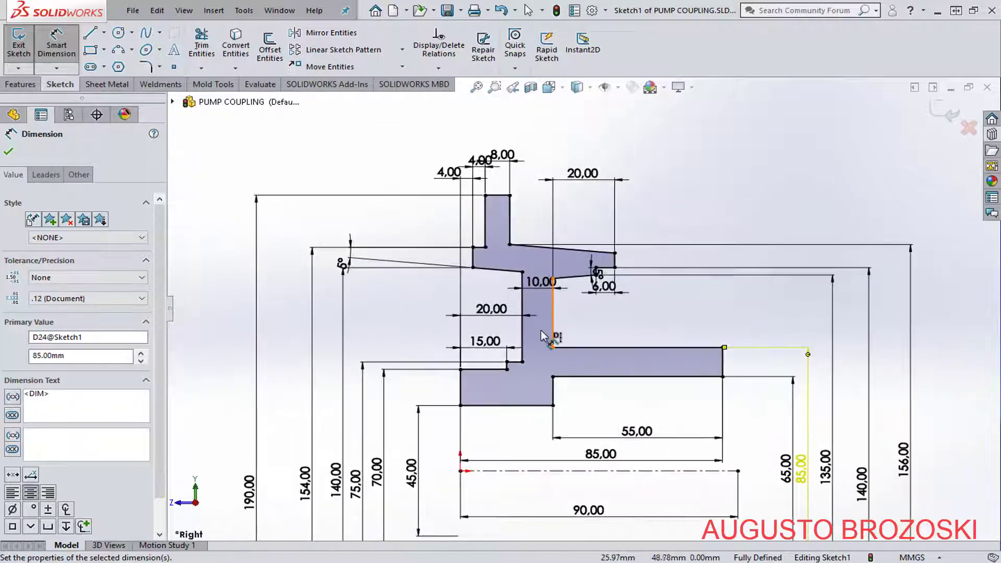
pyautogui.scroll(2, 582, 308)
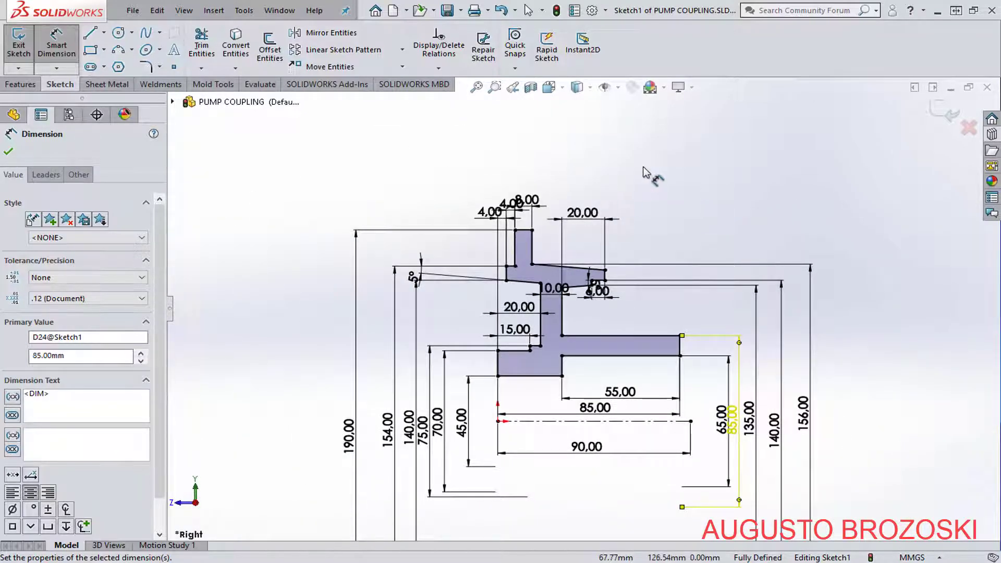
pyautogui.press('Escape')
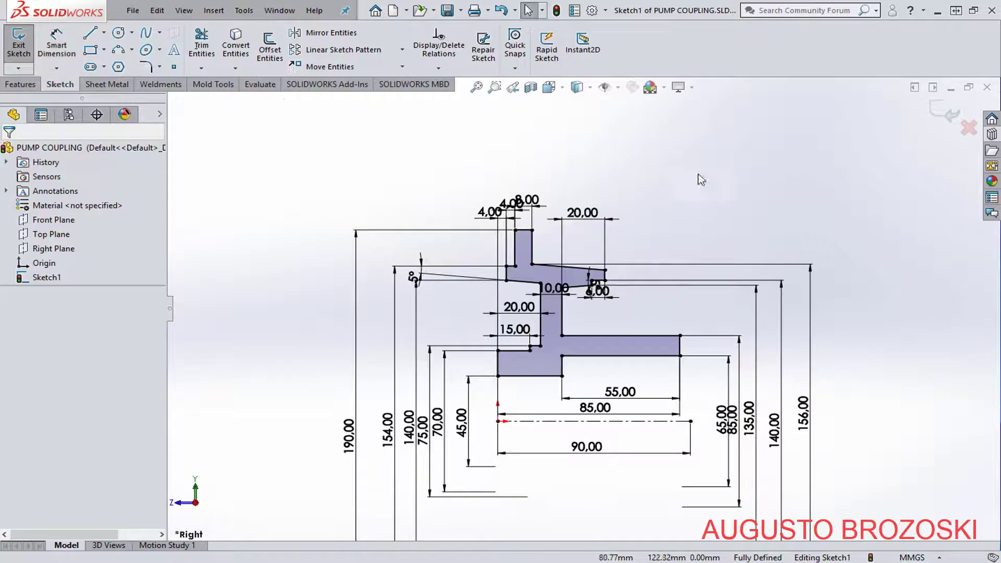
# Close the profile sketch and revolve it 360 degrees about the centerline into a solid.
pyautogui.click(949, 116)
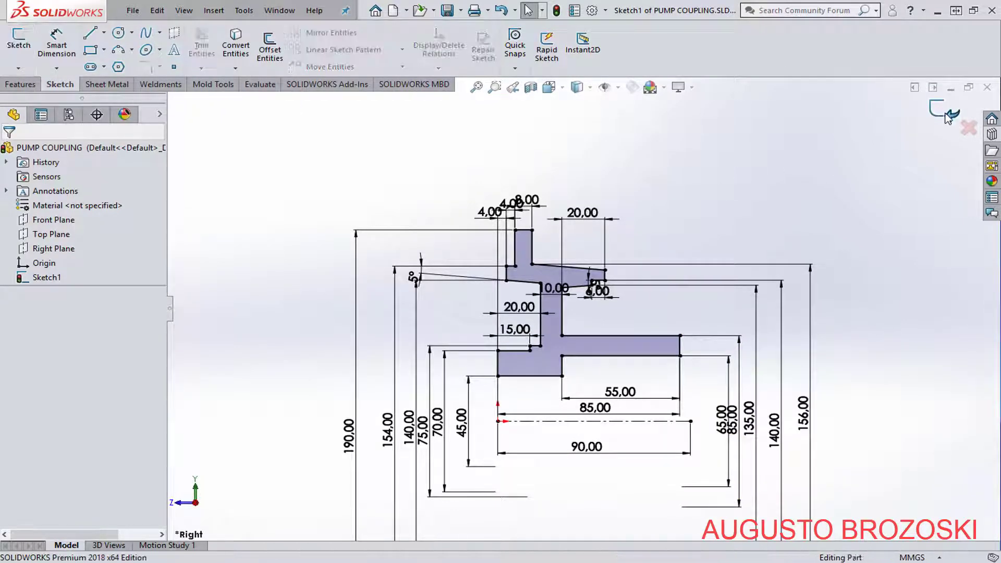
pyautogui.click(560, 93)
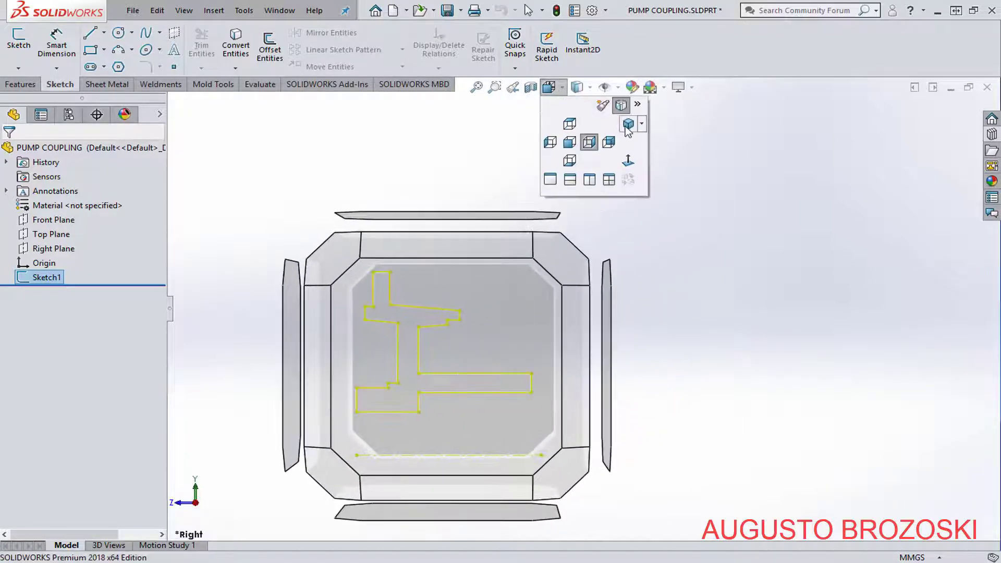
pyautogui.click(628, 124)
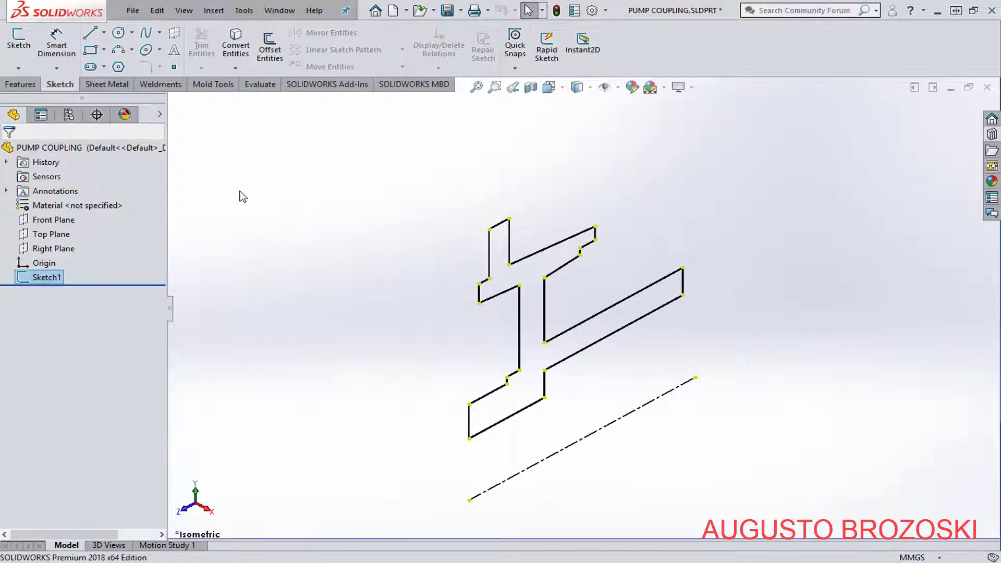
pyautogui.click(263, 202)
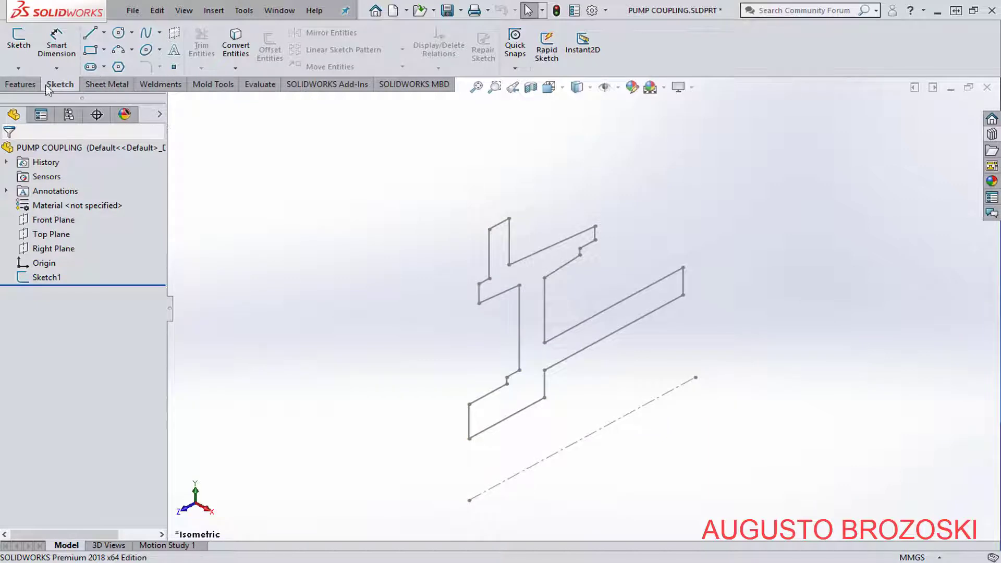
pyautogui.click(20, 85)
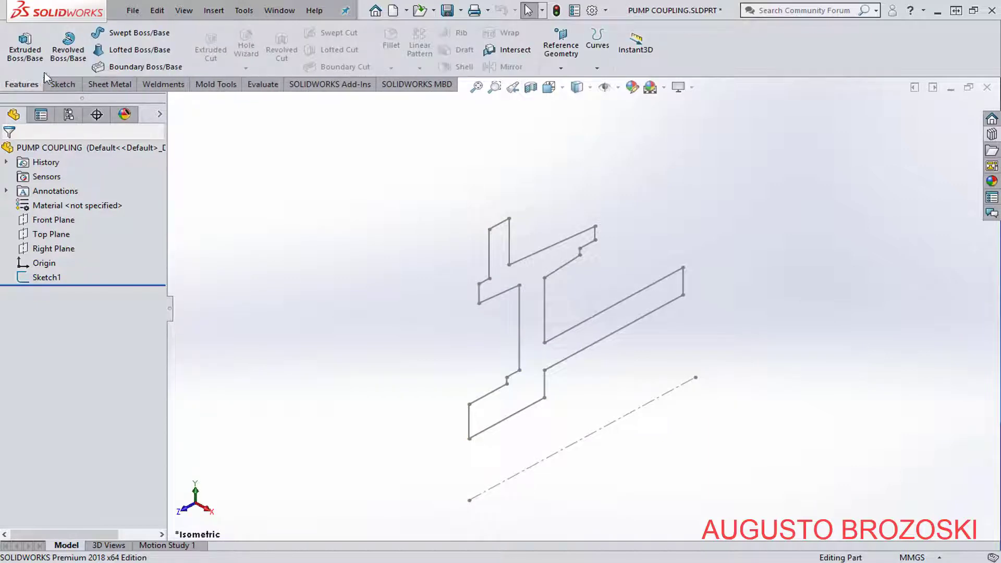
pyautogui.click(67, 55)
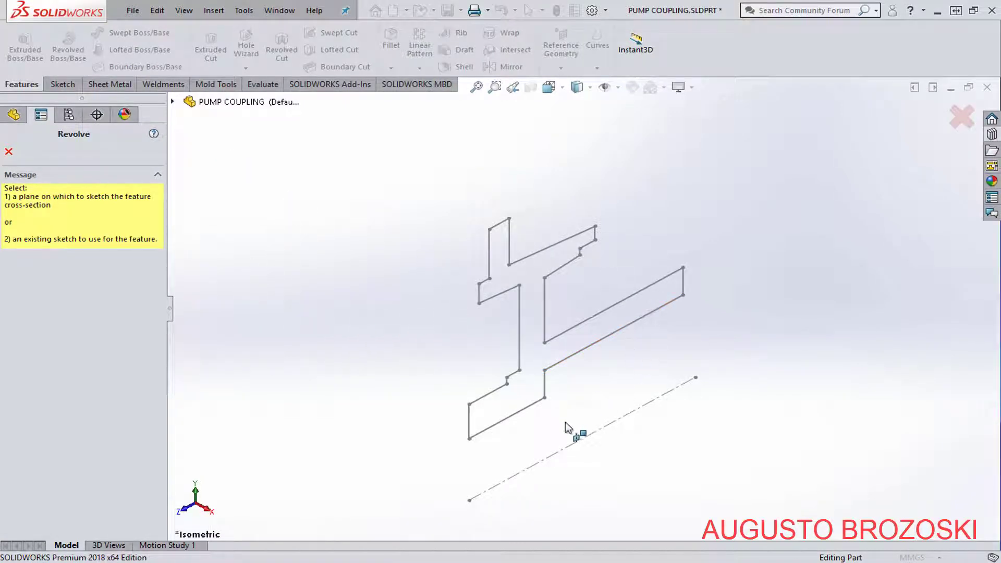
pyautogui.click(592, 435)
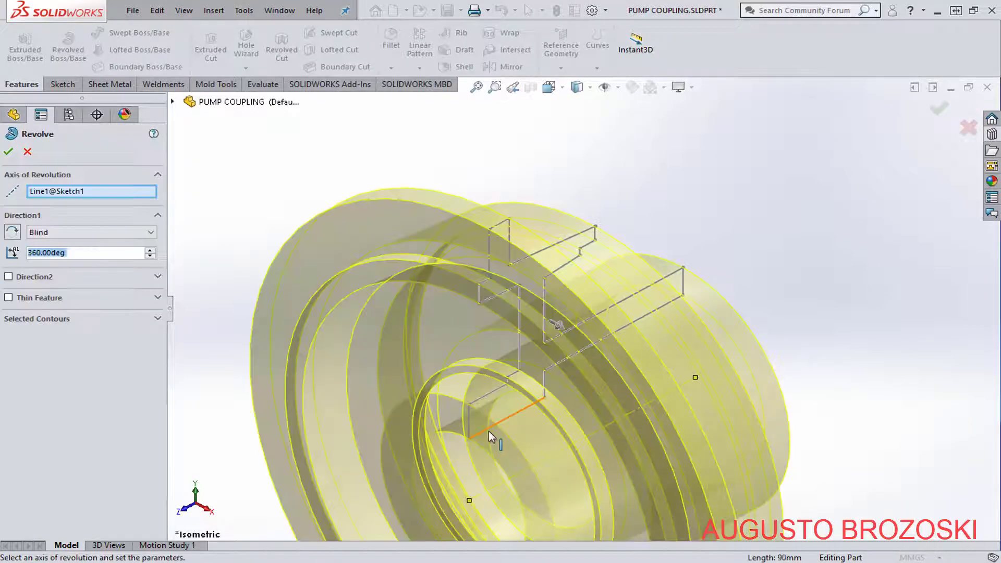
pyautogui.click(7, 152)
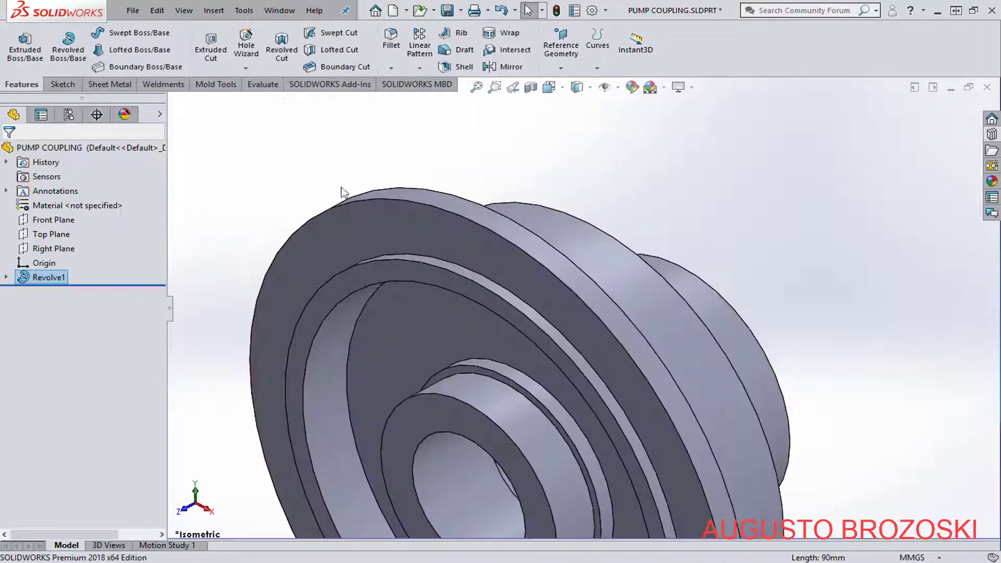
# Examine the revolved body from different angles and check the coupling's front view in the PDF drawing.
pyautogui.click(559, 89)
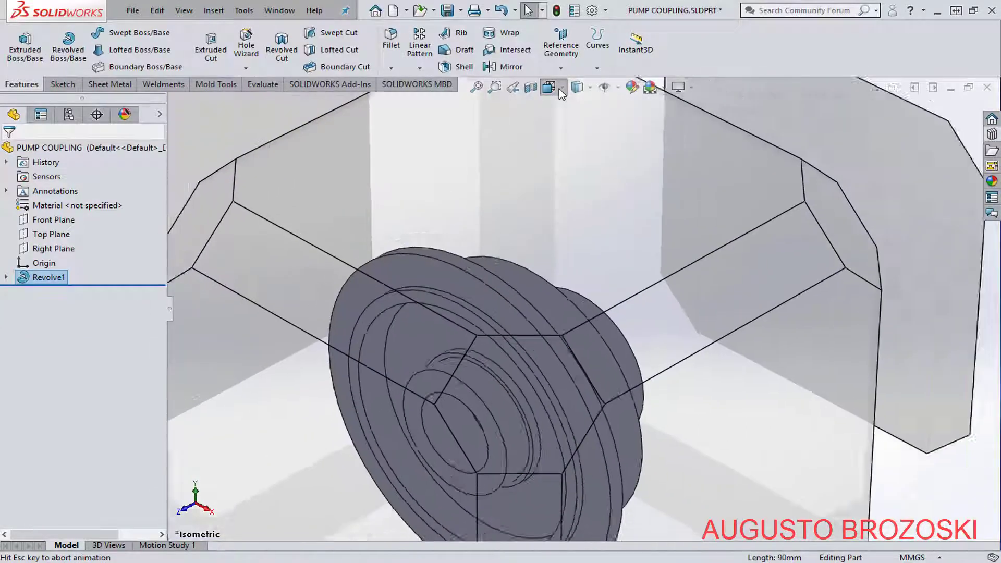
pyautogui.click(629, 124)
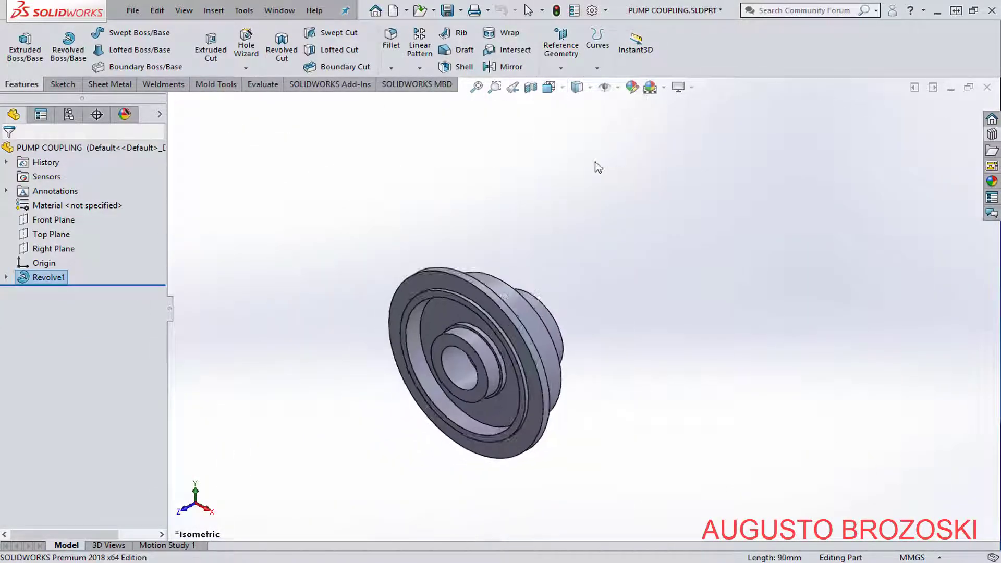
pyautogui.moveTo(533, 298); pyautogui.dragTo(496, 167, button='middle')
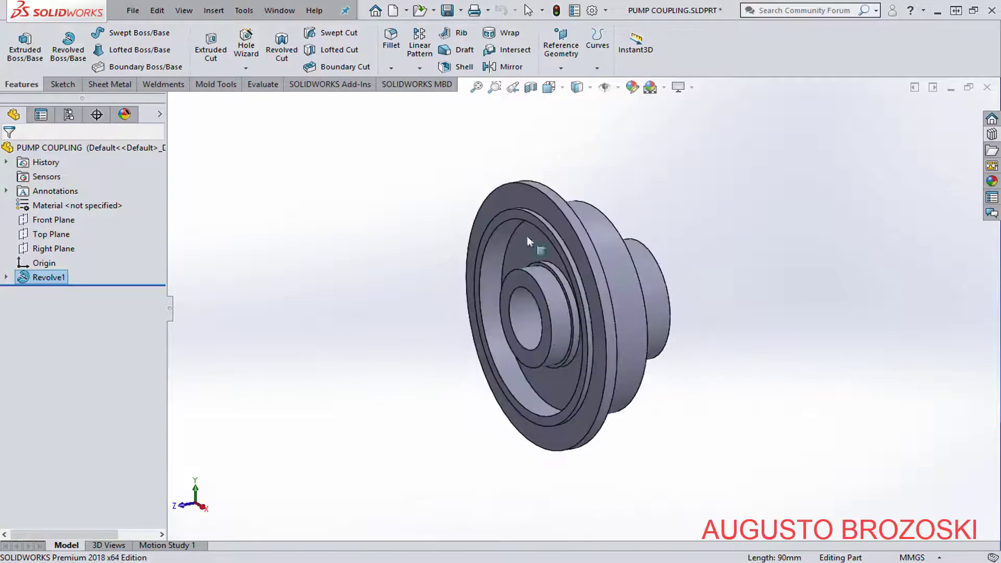
pyautogui.click(559, 94)
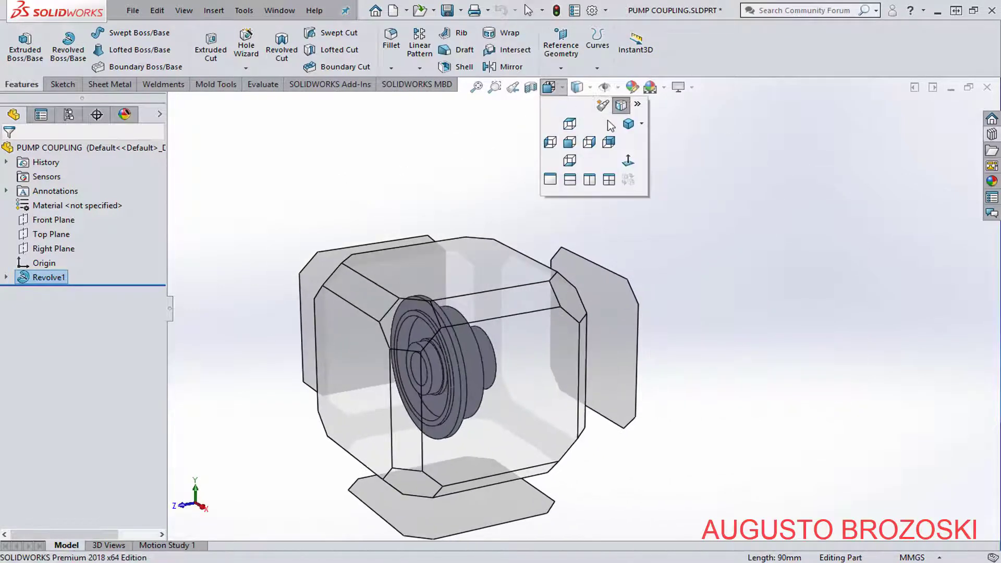
pyautogui.click(631, 125)
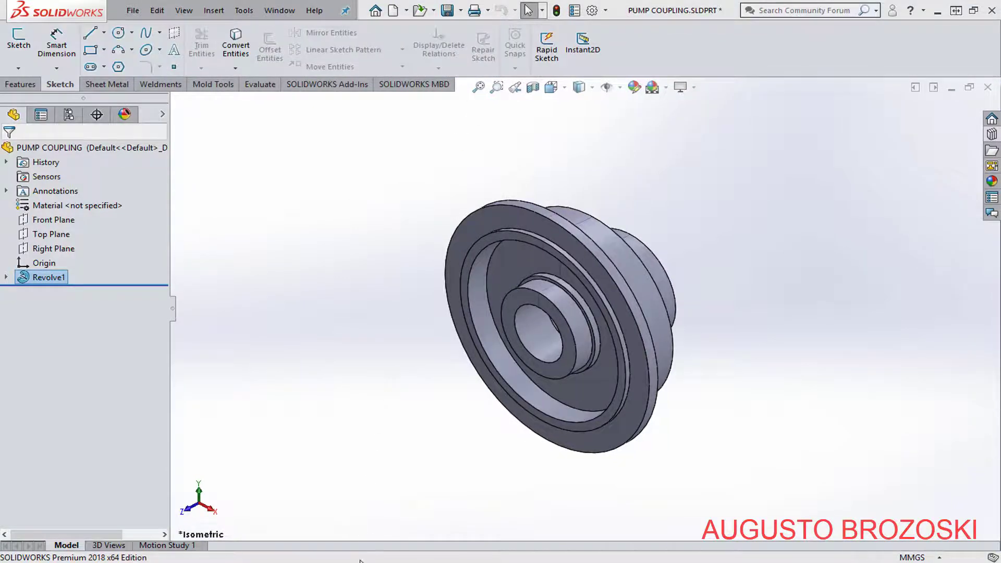
pyautogui.click(369, 557)
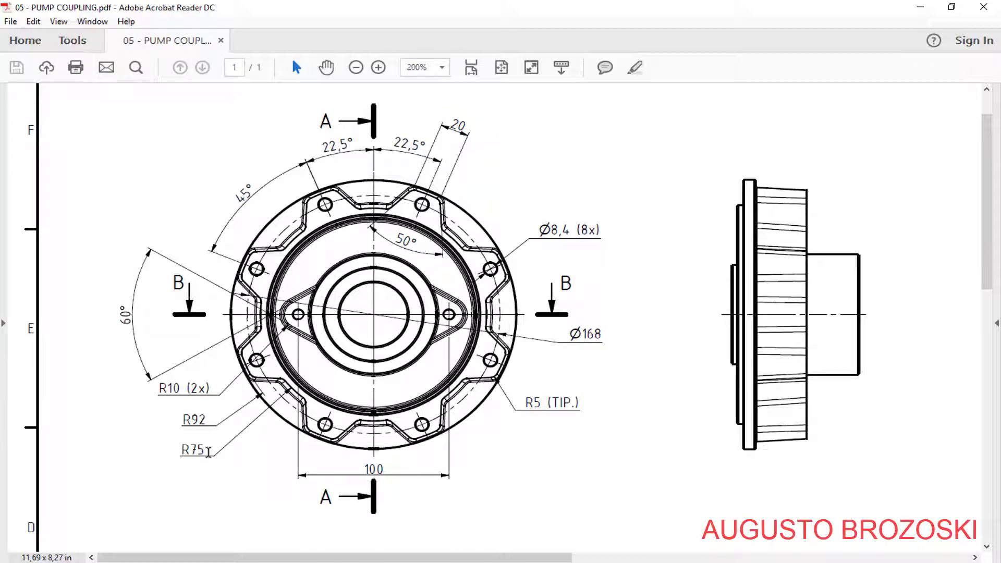
pyautogui.click(921, 7)
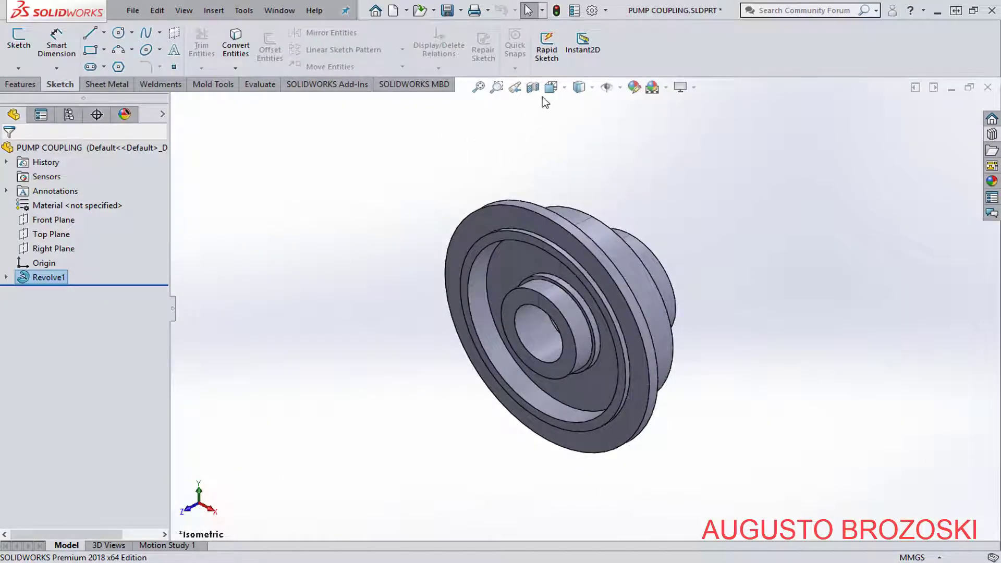
pyautogui.click(561, 86)
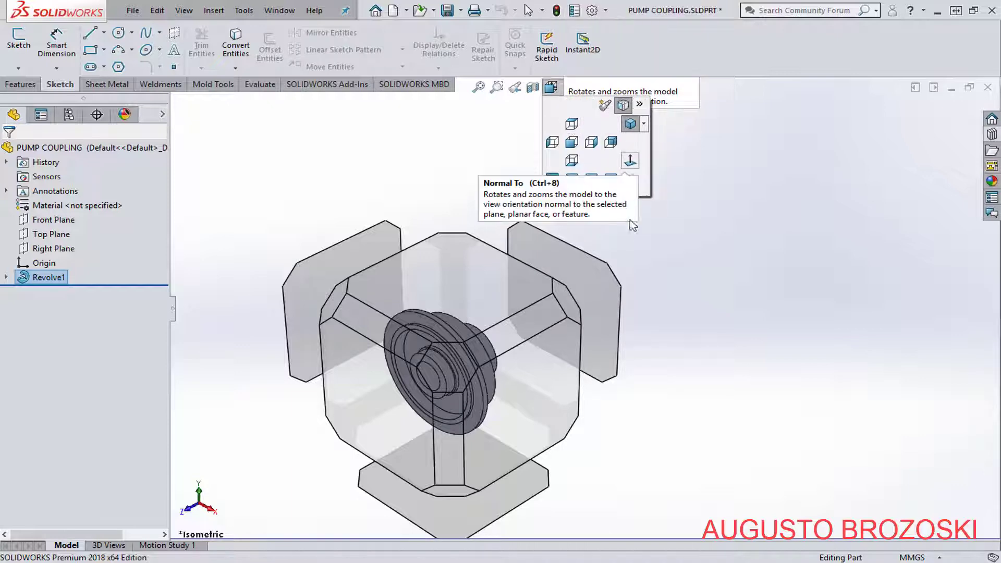
pyautogui.click(566, 300)
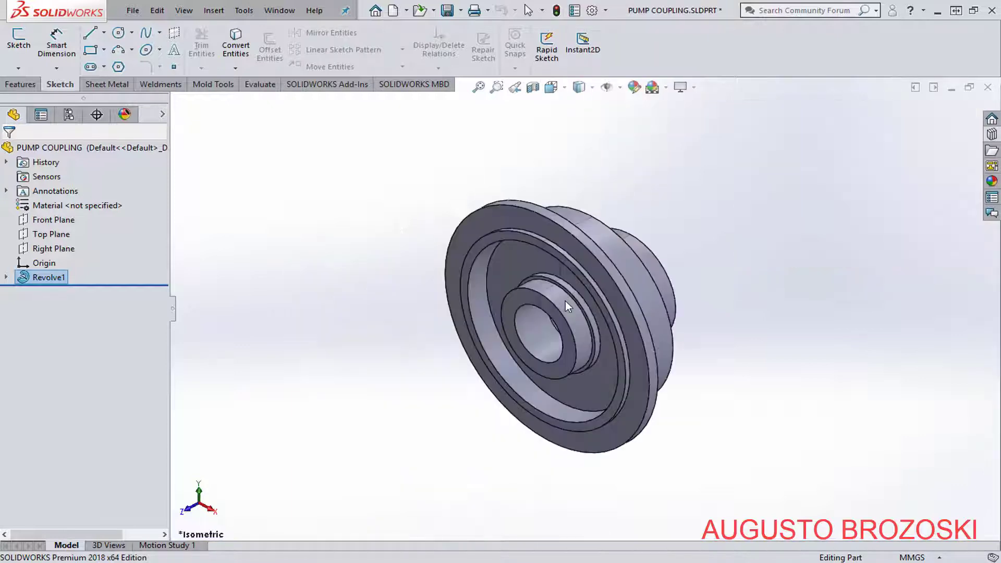
# Start a new sketch on the rim's annular end face on the sleeve side and view it straight on.
pyautogui.click(19, 41)
pyautogui.scroll(-5, 677, 249)
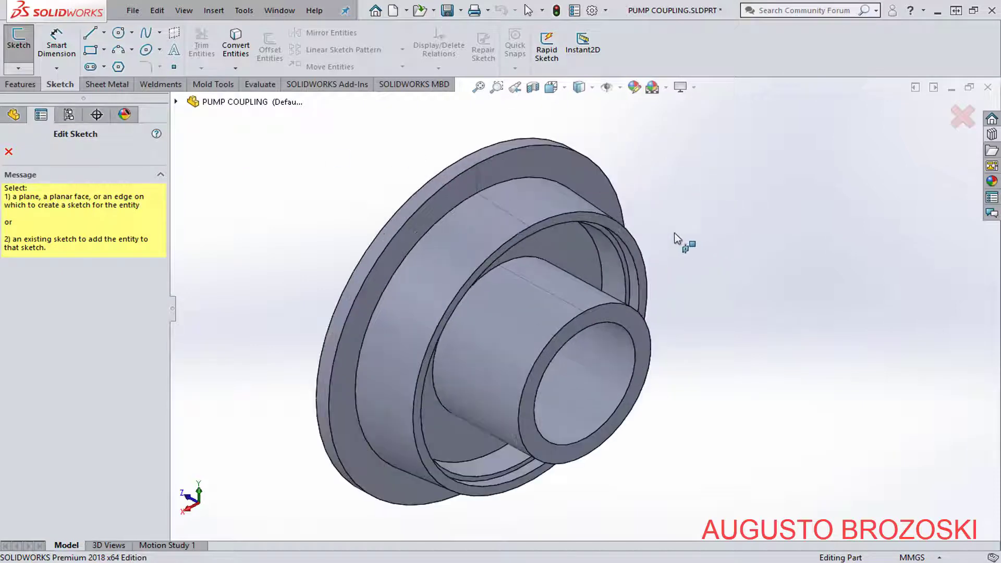
pyautogui.click(568, 227)
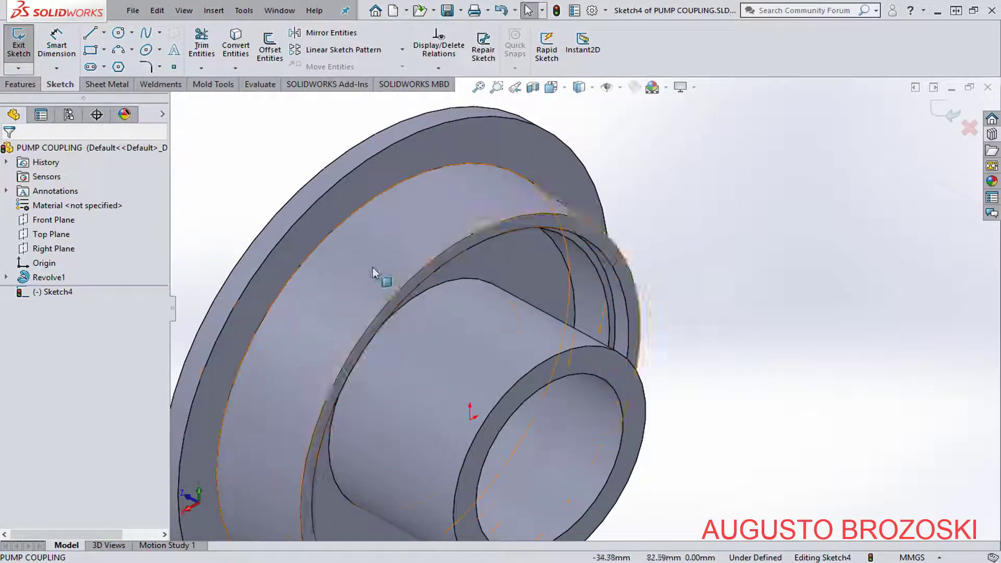
pyautogui.rightClick(61, 294)
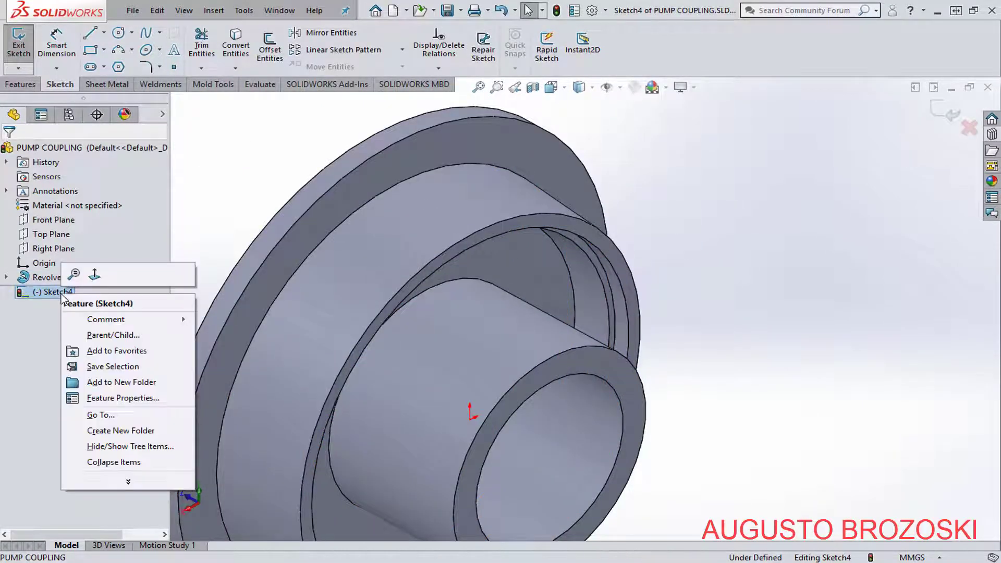
pyautogui.click(95, 275)
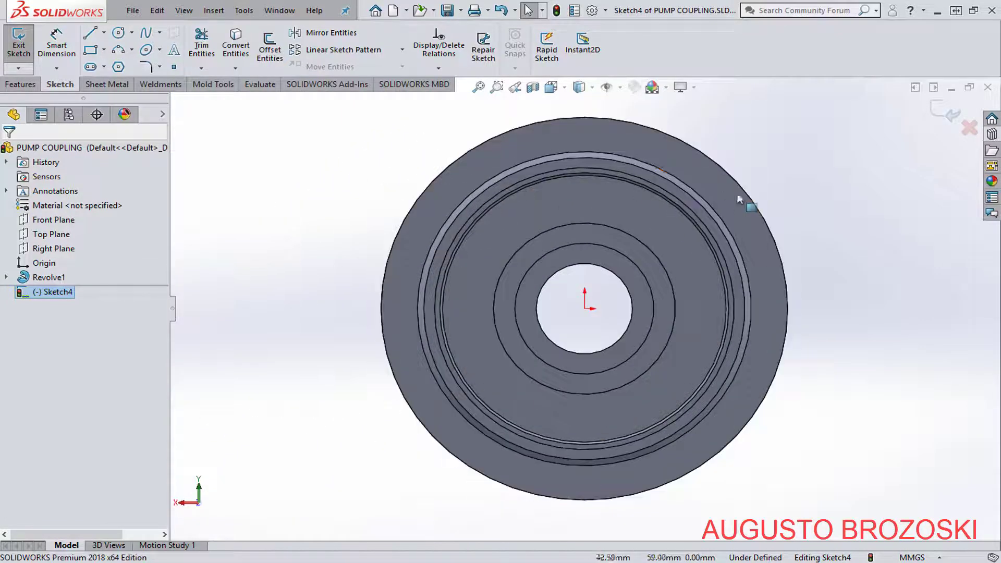
pyautogui.scroll(-5, 718, 183)
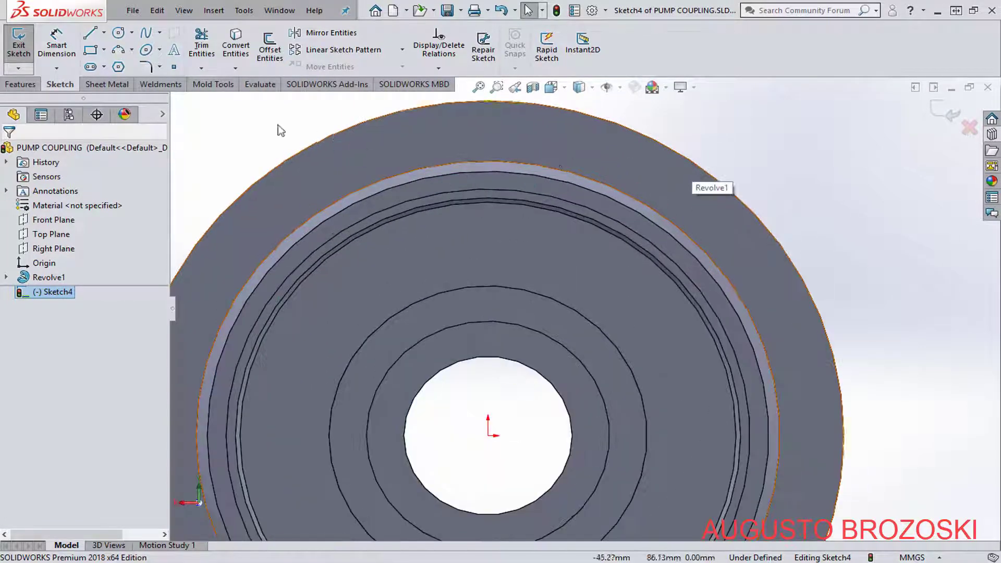
# Draw two construction centerlines joining the origin and the rim's outer edge, one vertical and one slanted clockwise from it.
pyautogui.click(104, 34)
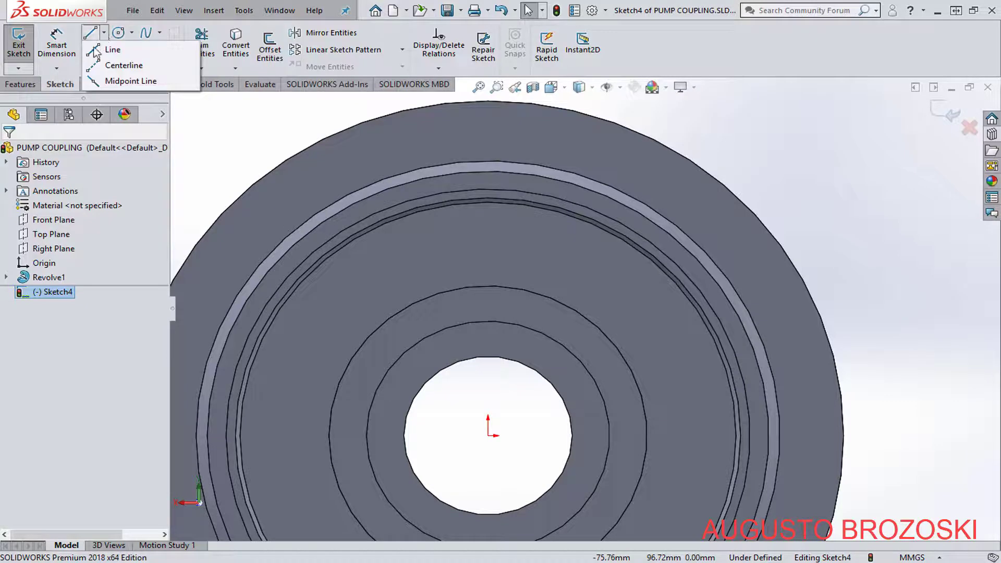
pyautogui.click(101, 66)
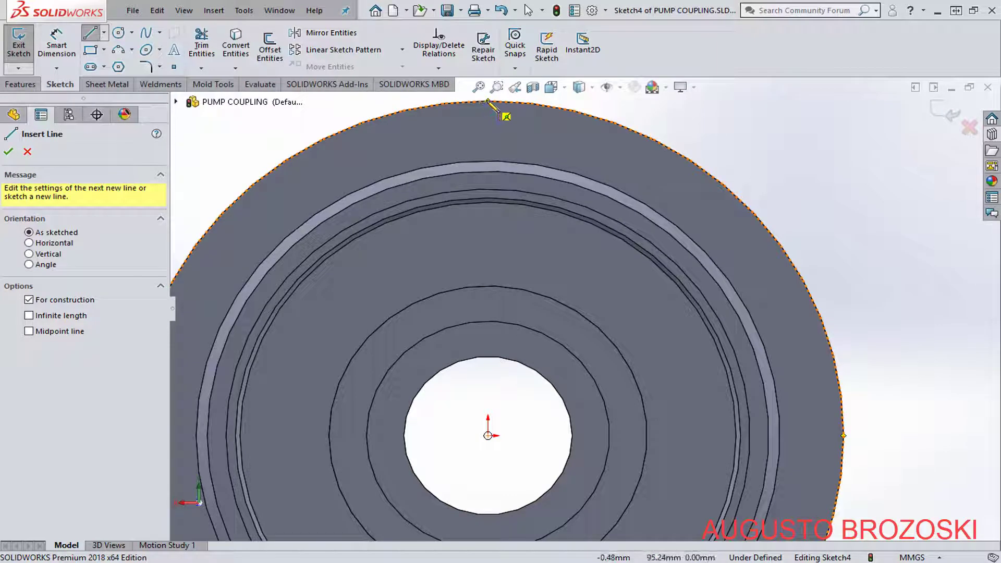
pyautogui.click(489, 102)
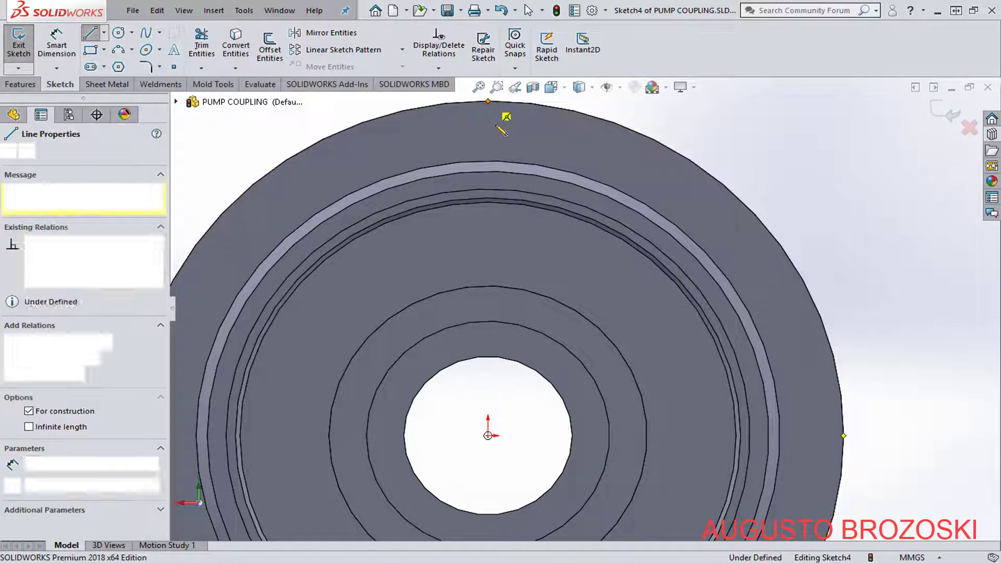
pyautogui.click(489, 436)
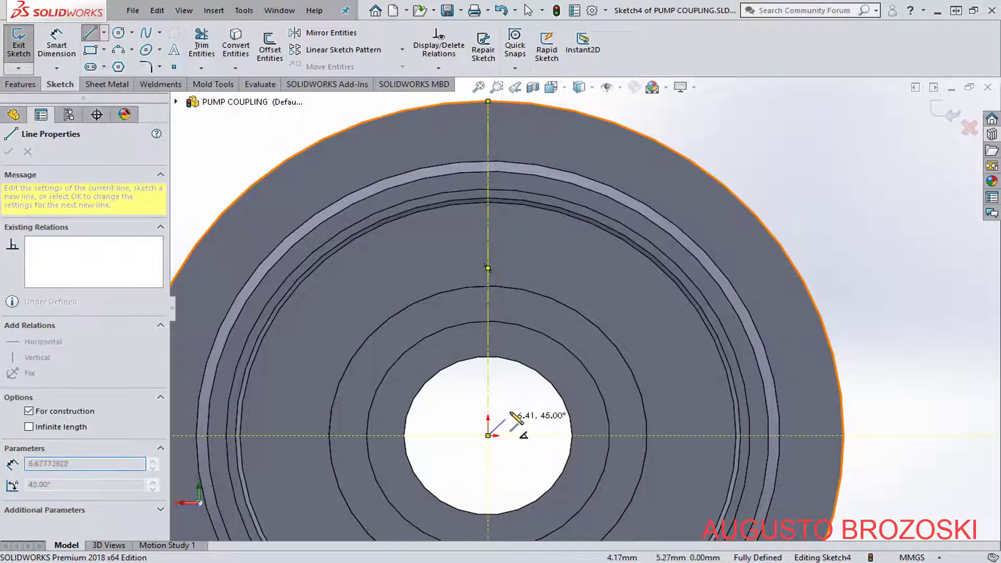
pyautogui.click(617, 124)
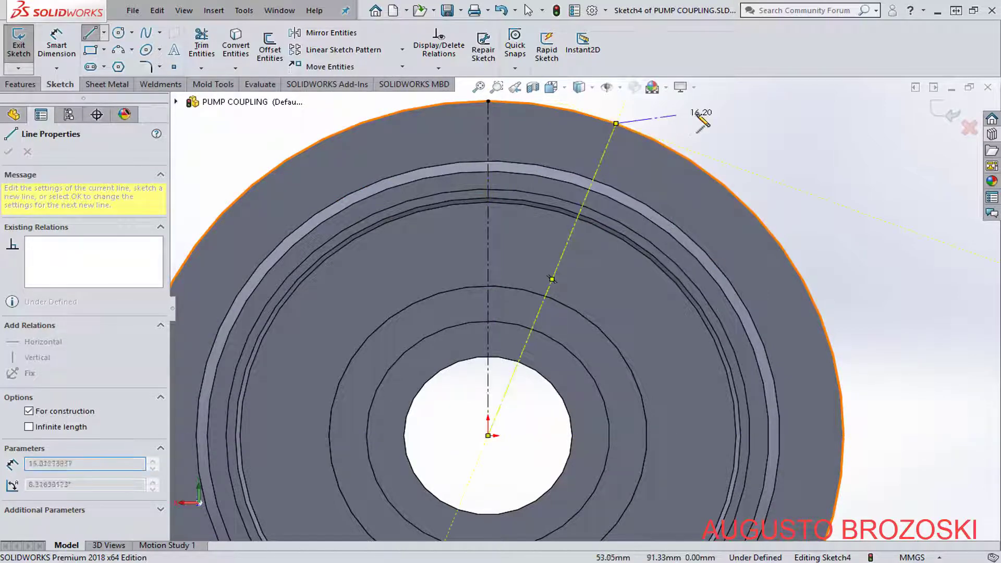
pyautogui.press('Escape')
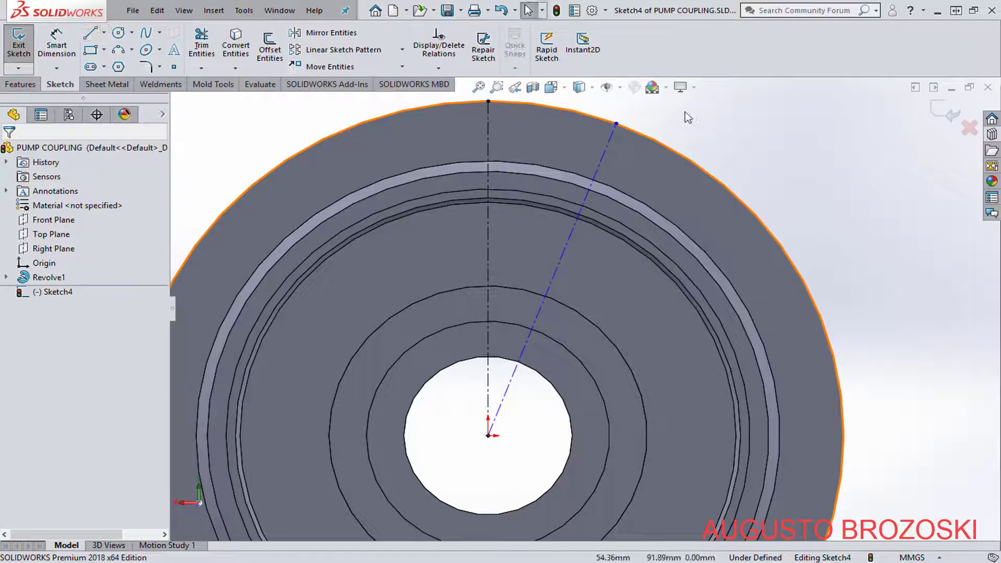
# Dimension the angle between the vertical and slanted centerlines as 22.5°.
pyautogui.click(56, 45)
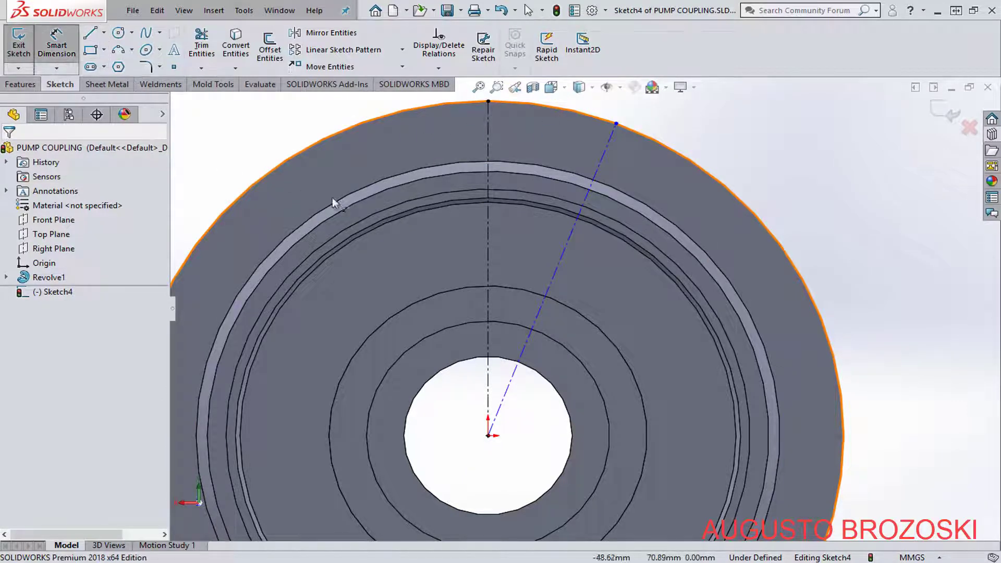
pyautogui.click(488, 249)
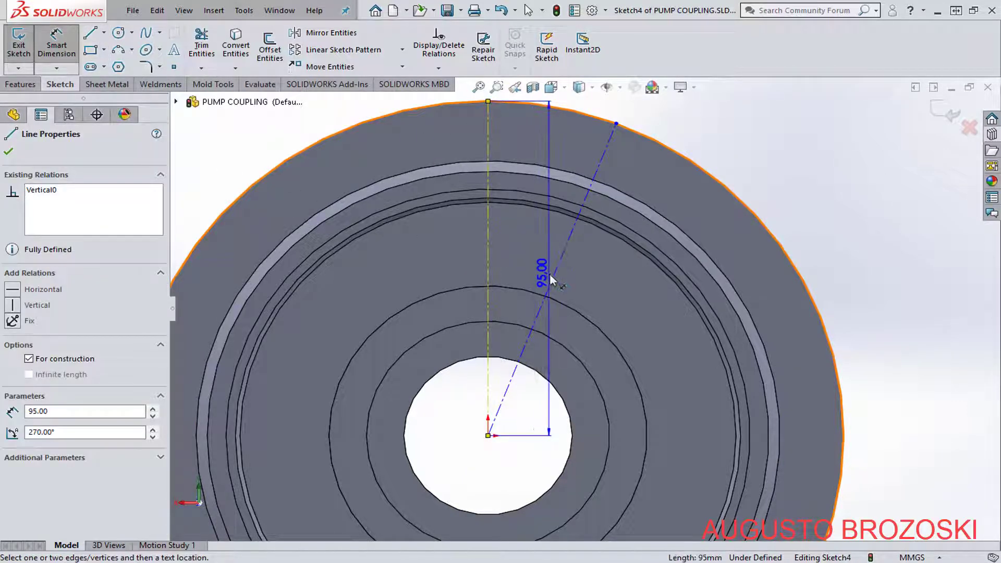
pyautogui.click(553, 281)
pyautogui.click(521, 275)
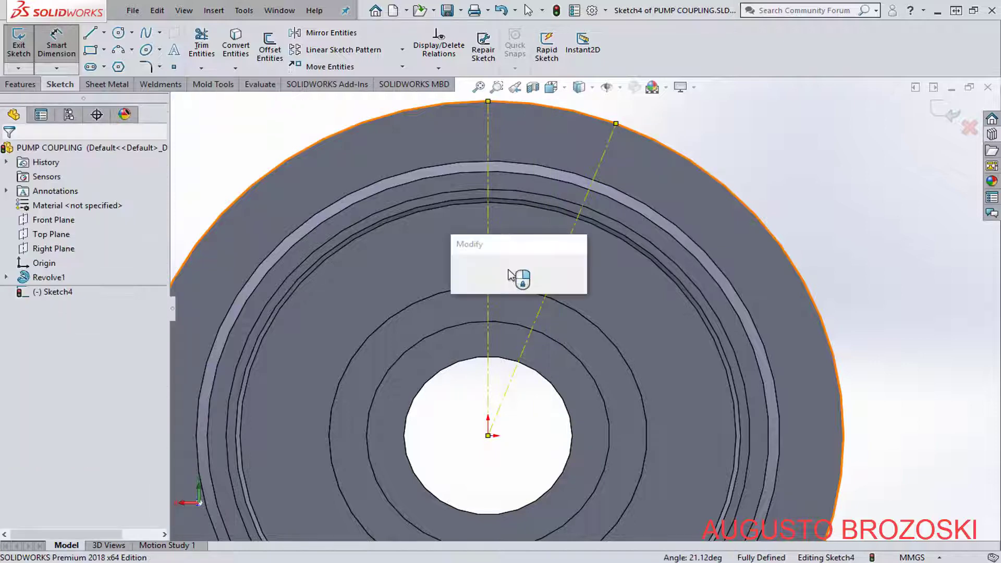
pyautogui.write('22.5')
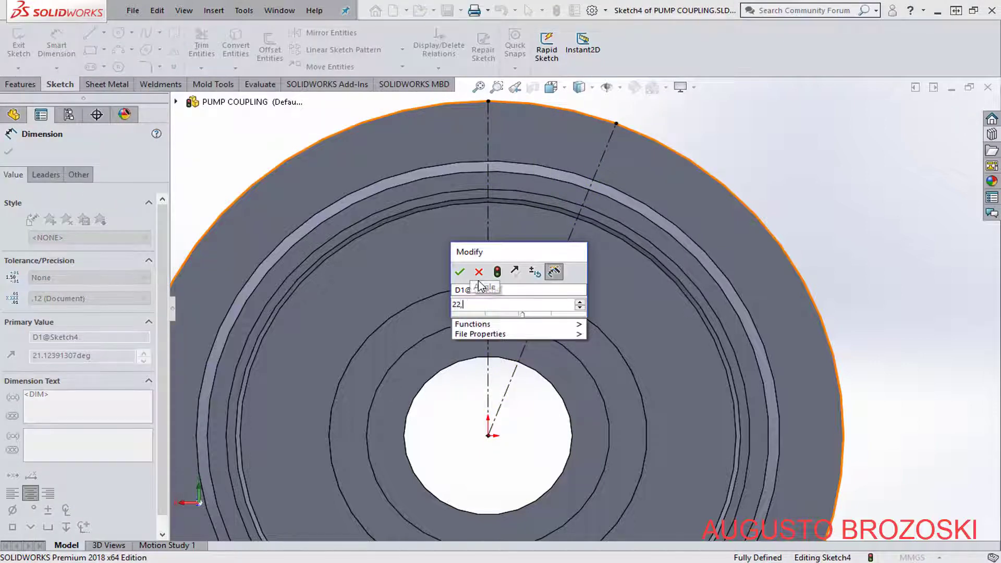
pyautogui.press('Return')
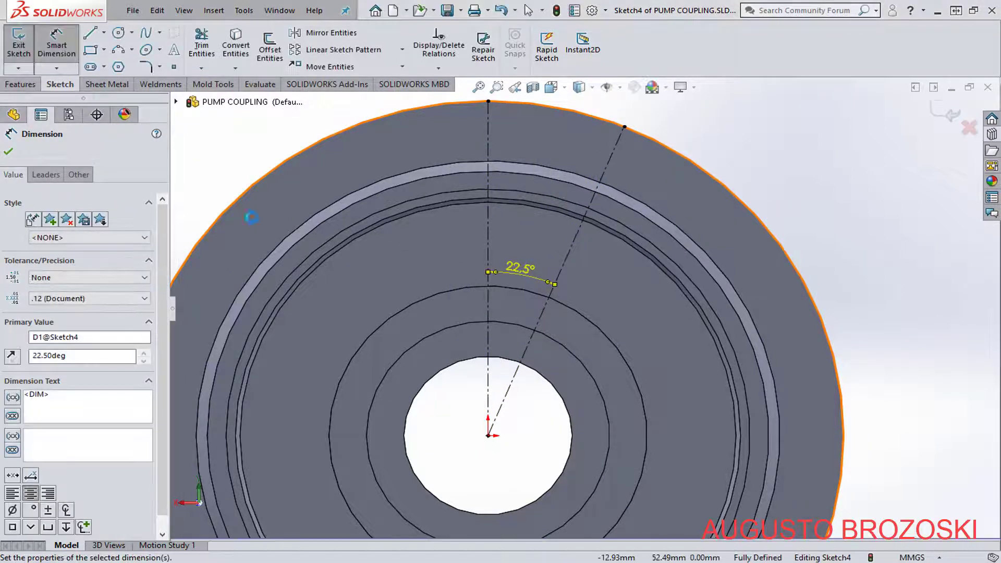
pyautogui.click(9, 152)
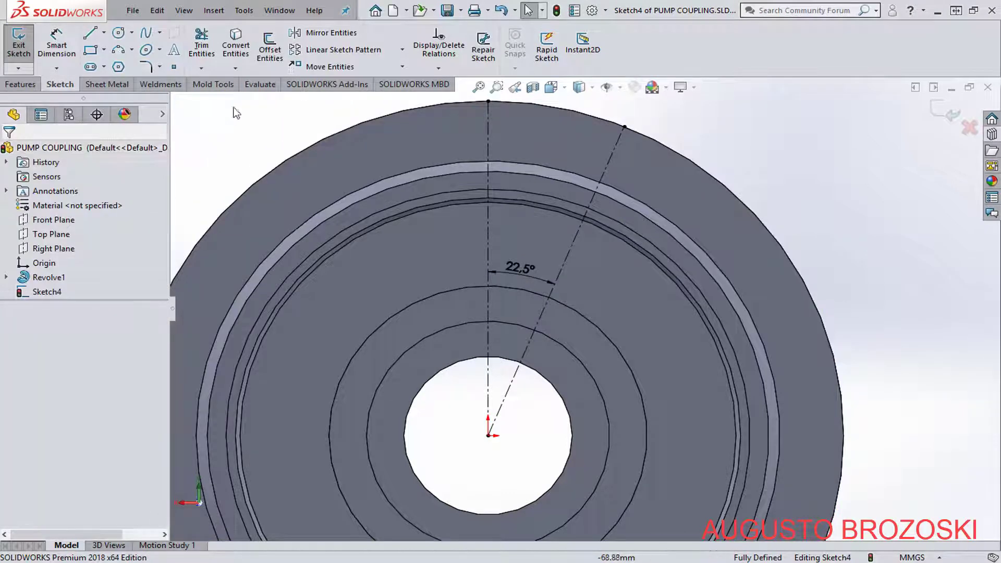
# Convert the 150.05 mm diameter circular edge just inside the rim face into a sketch circle.
pyautogui.click(236, 46)
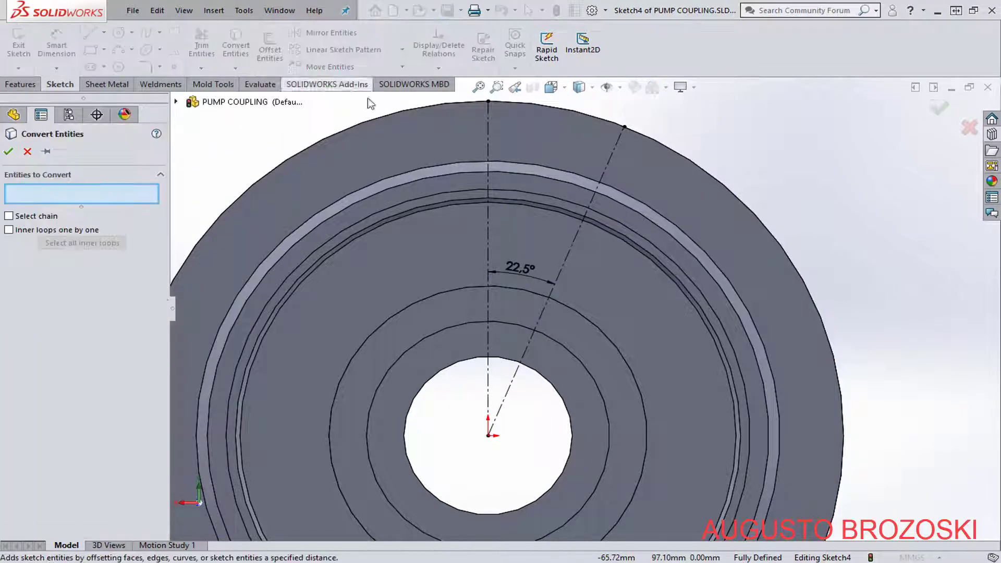
pyautogui.click(553, 179)
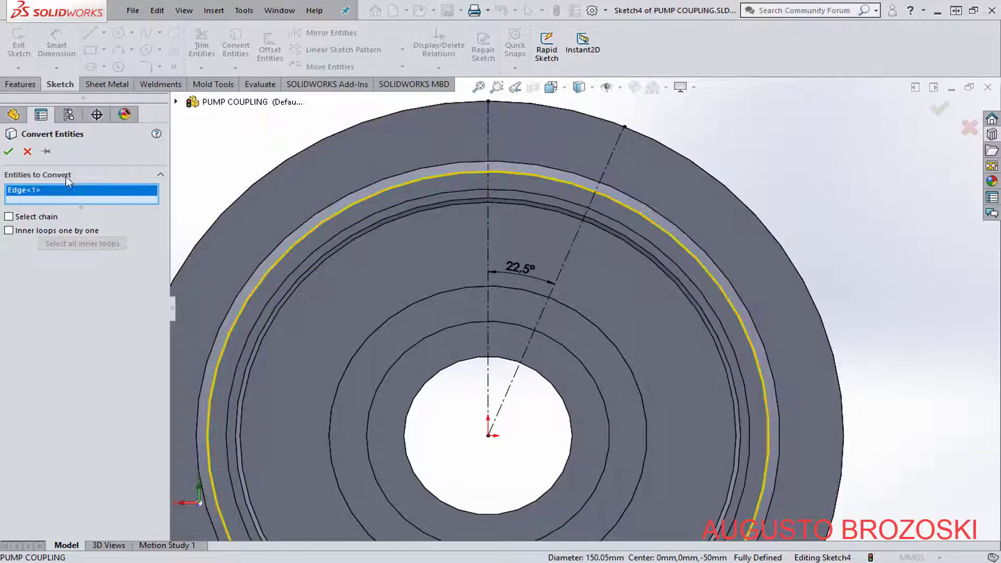
pyautogui.click(9, 151)
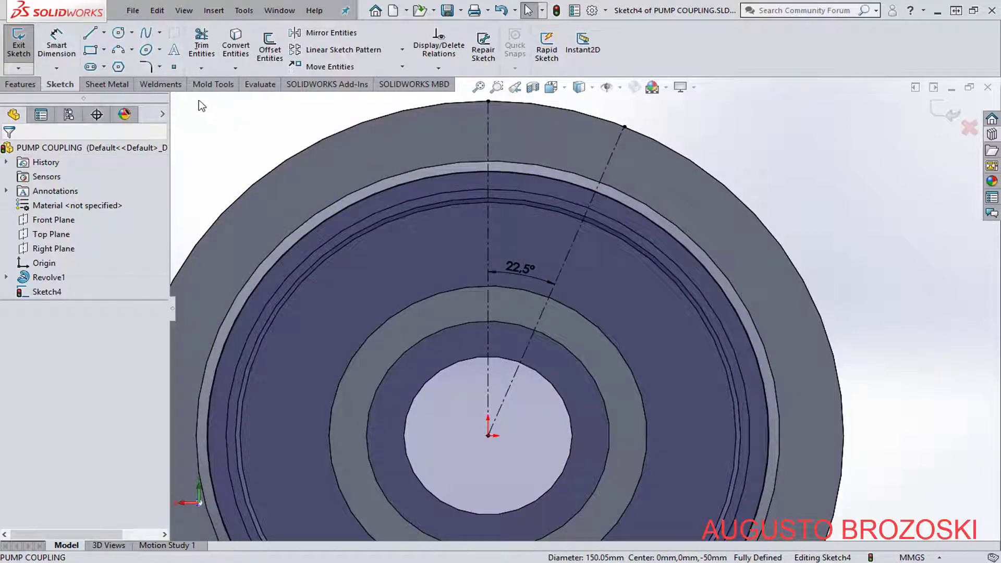
# Sketch a circle centered on the origin with a radius of about 91 mm, just inside the rim's outer edge.
pyautogui.click(118, 34)
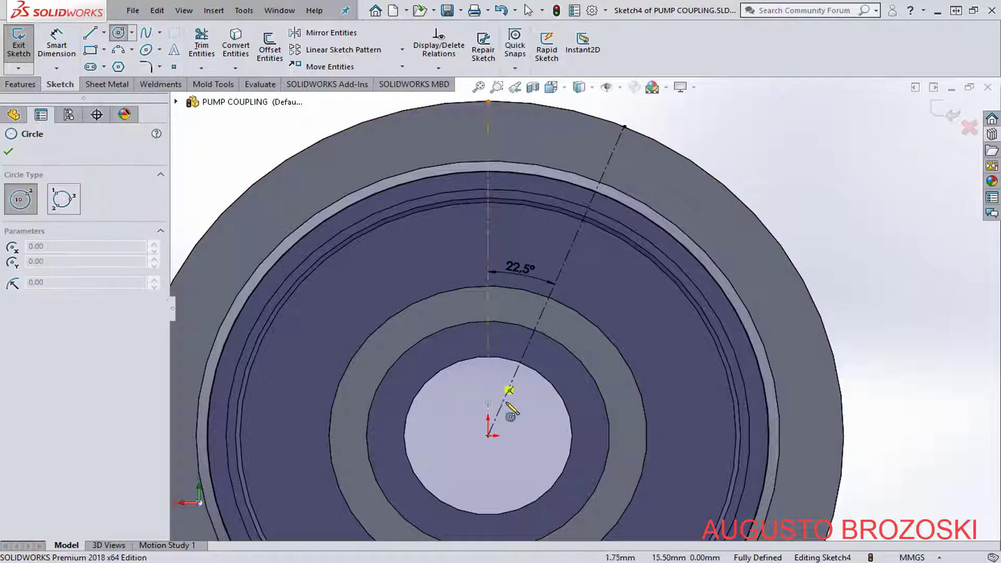
pyautogui.click(489, 434)
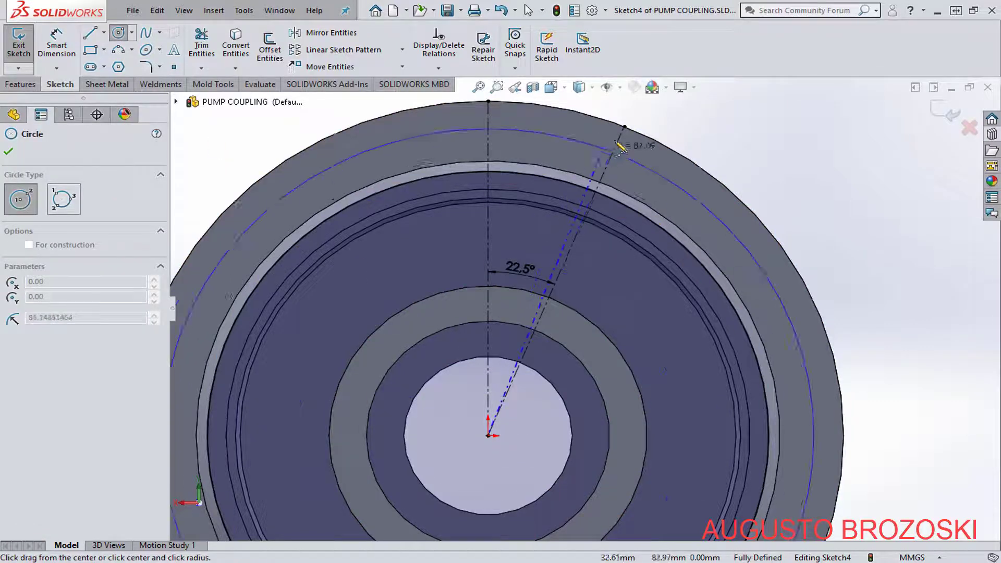
pyautogui.click(633, 146)
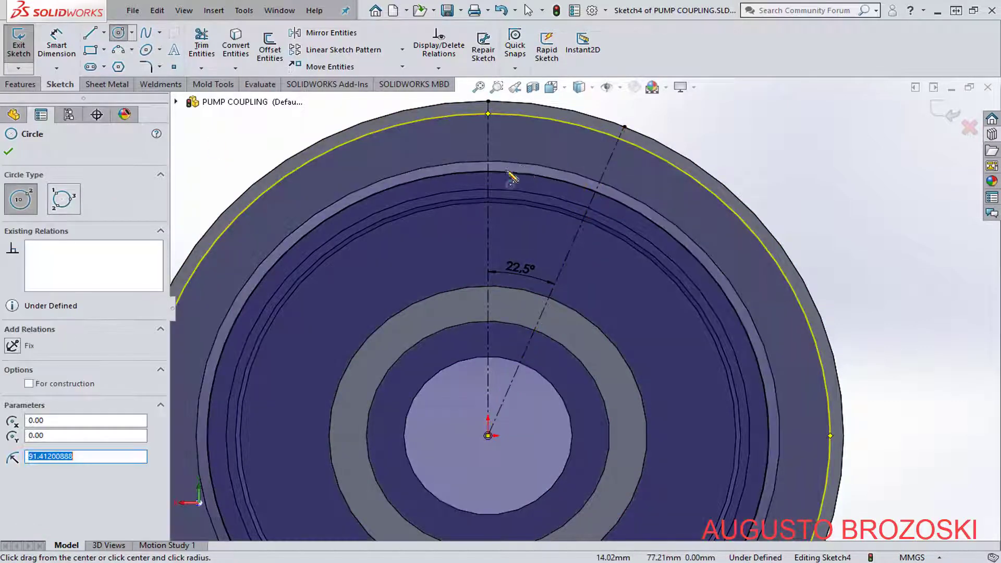
pyautogui.click(9, 151)
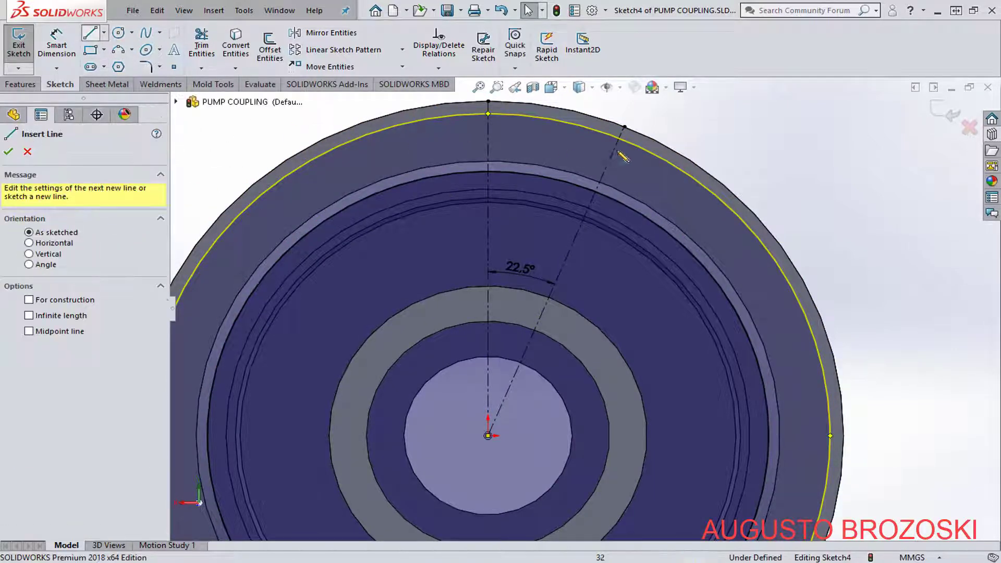
# Sketch two straight lines joining the large circle to the converted inner circle, one on each side of the slanted centerline.
pyautogui.scroll(-5, 620, 156)
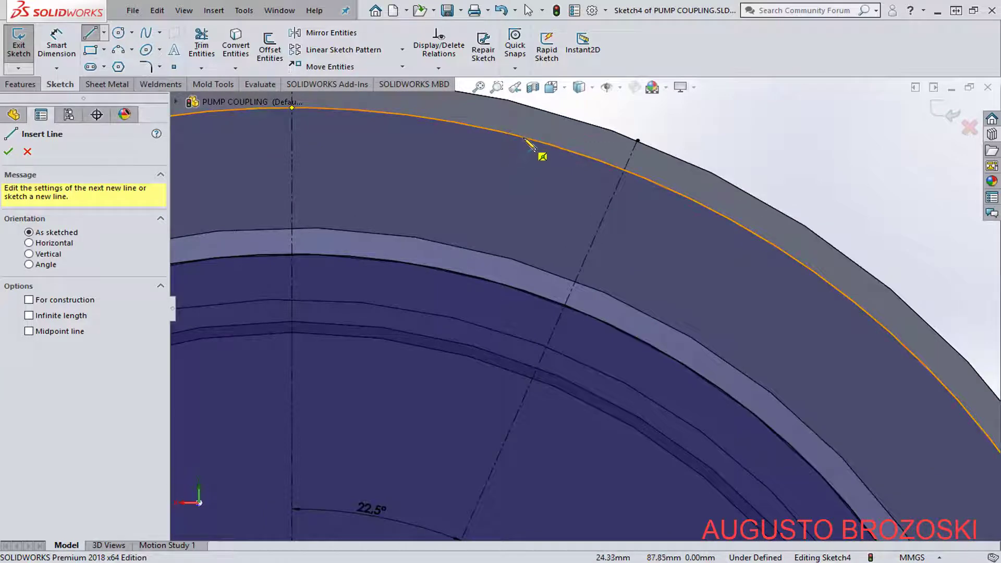
pyautogui.click(521, 137)
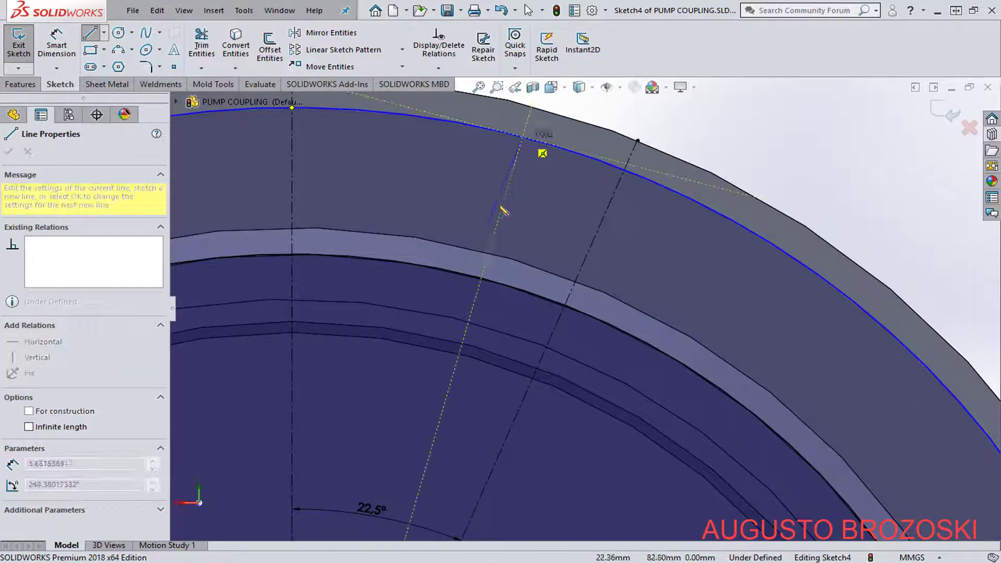
pyautogui.click(423, 266)
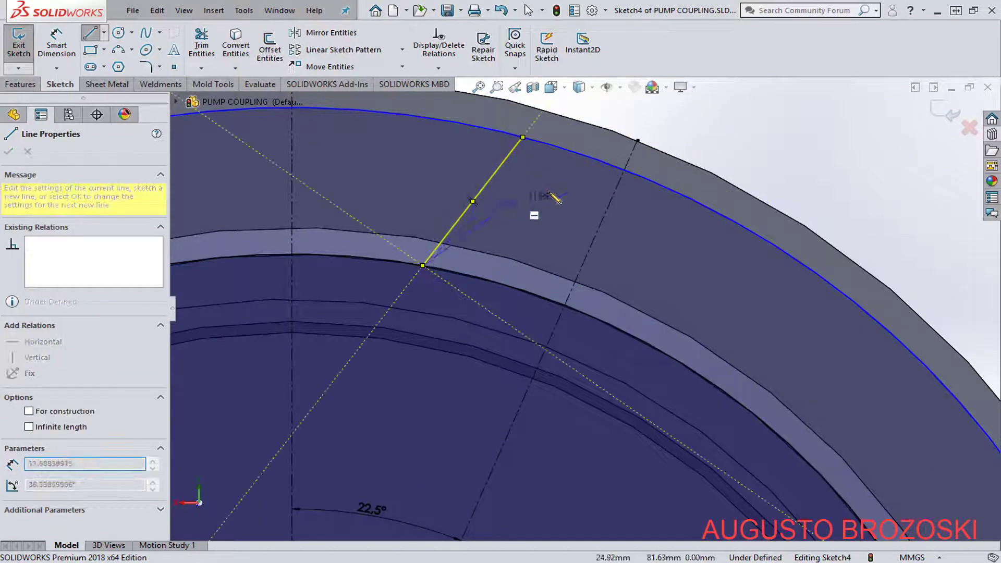
pyautogui.press('Escape')
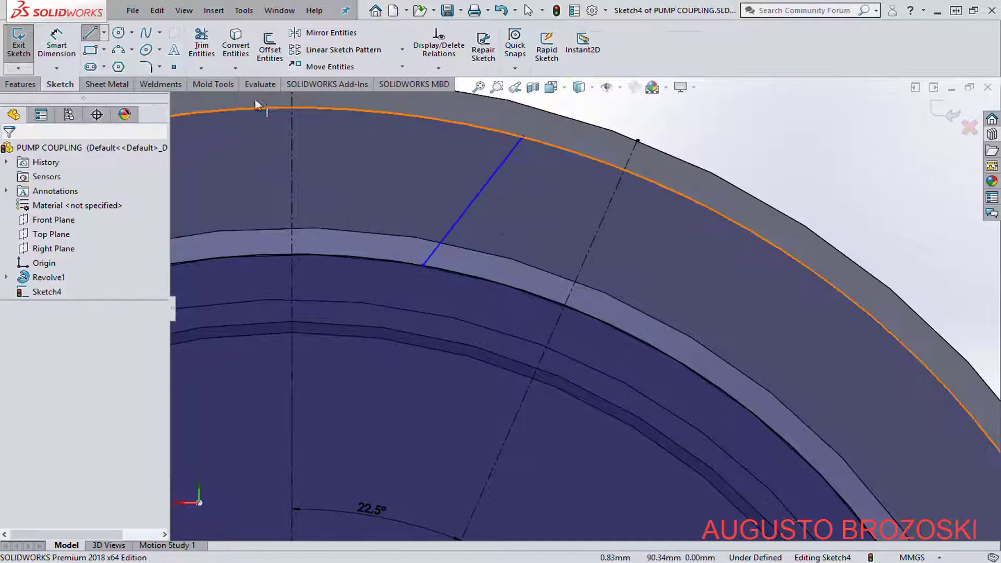
pyautogui.click(91, 34)
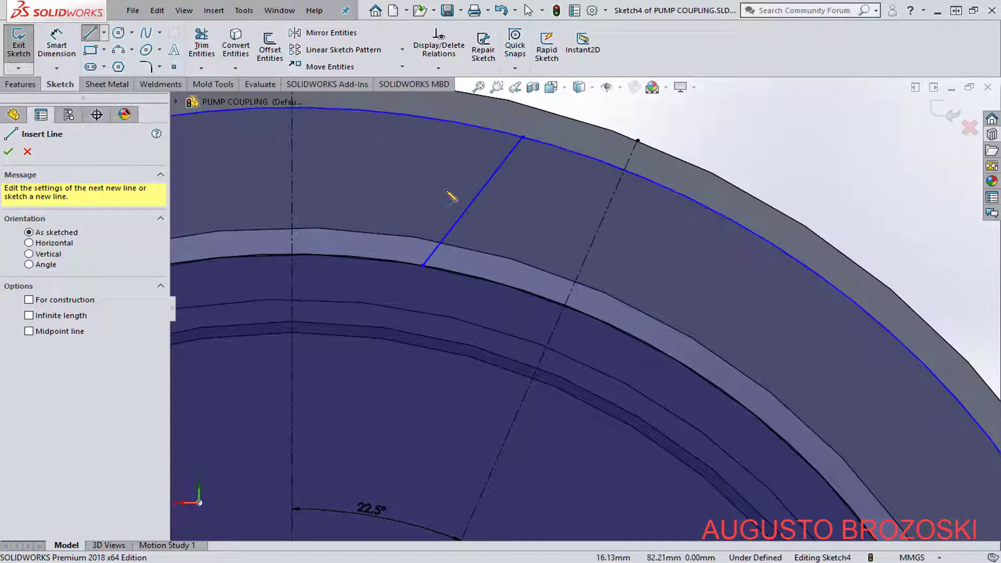
pyautogui.click(713, 214)
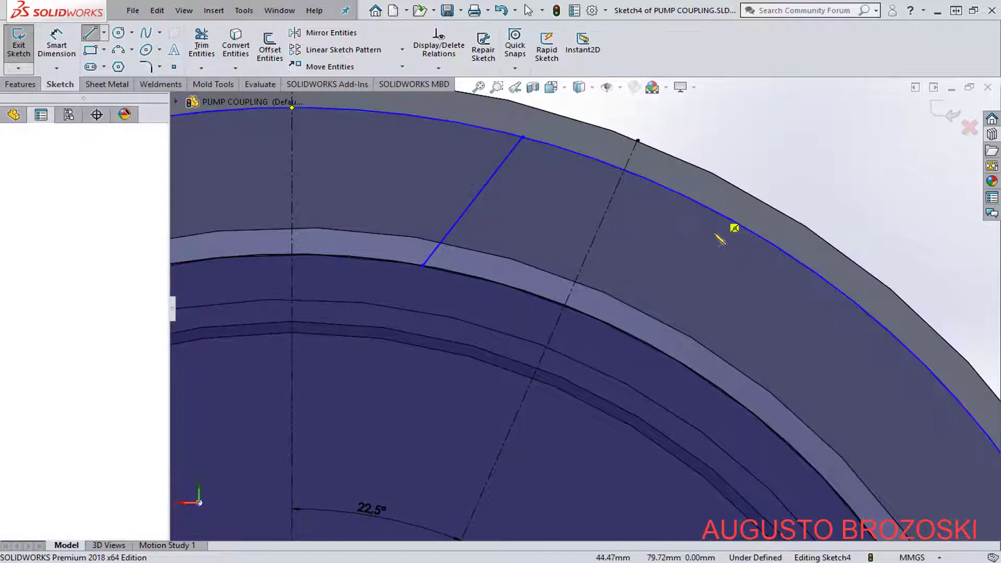
pyautogui.click(708, 380)
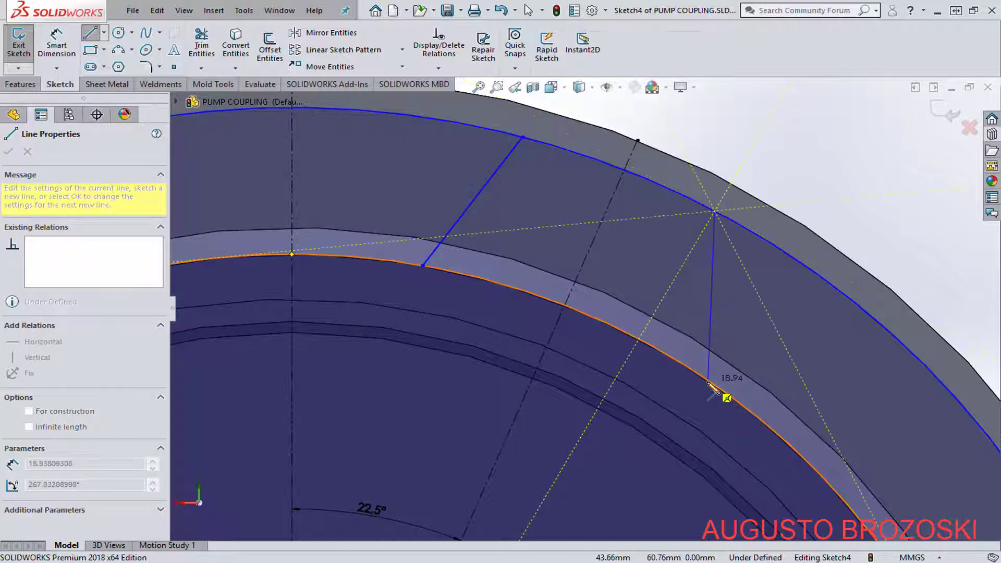
pyautogui.press('Escape')
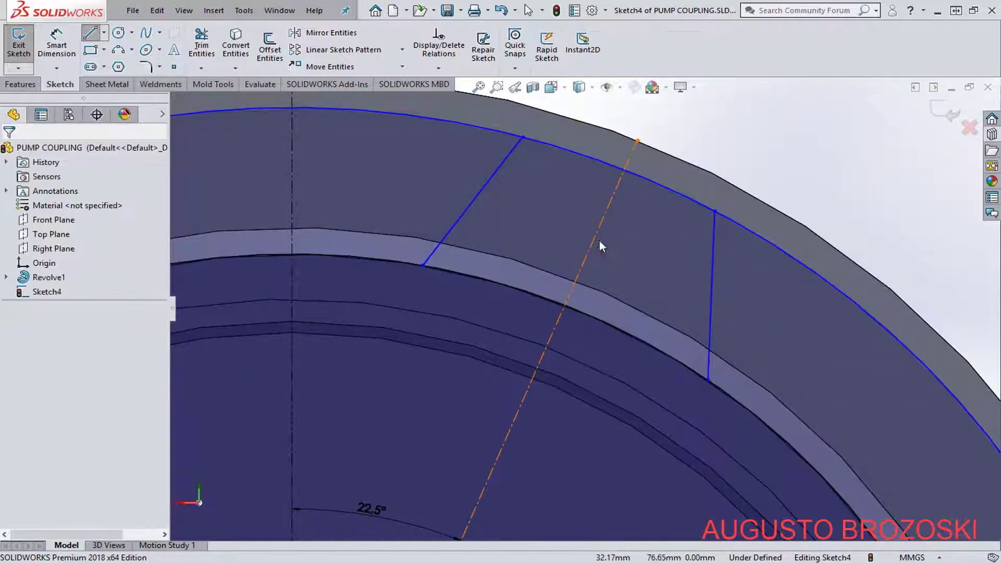
# Trim both circles outside the two side lines, leaving a closed four-sided profile around the slanted centerline.
pyautogui.click(202, 45)
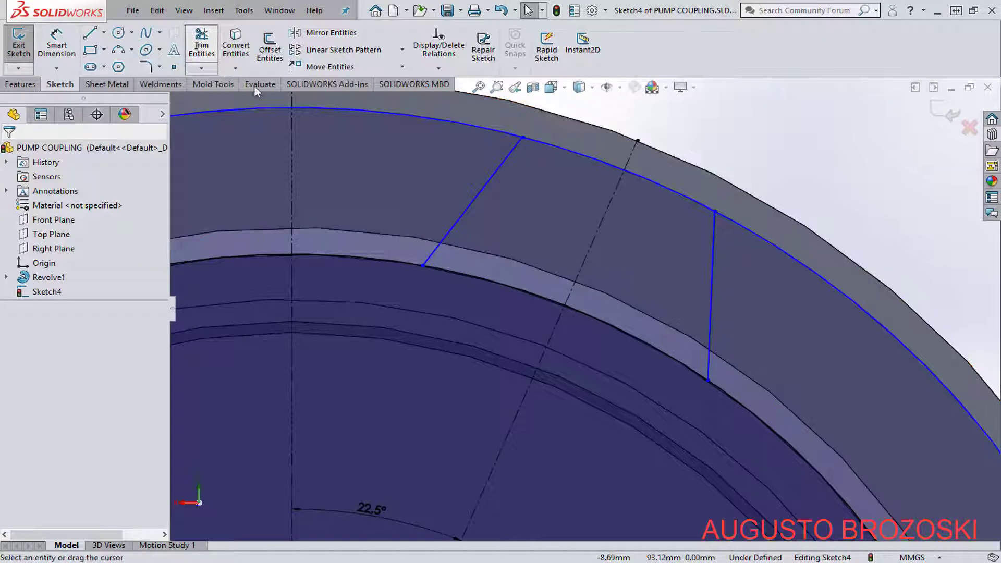
pyautogui.scroll(2, 412, 157)
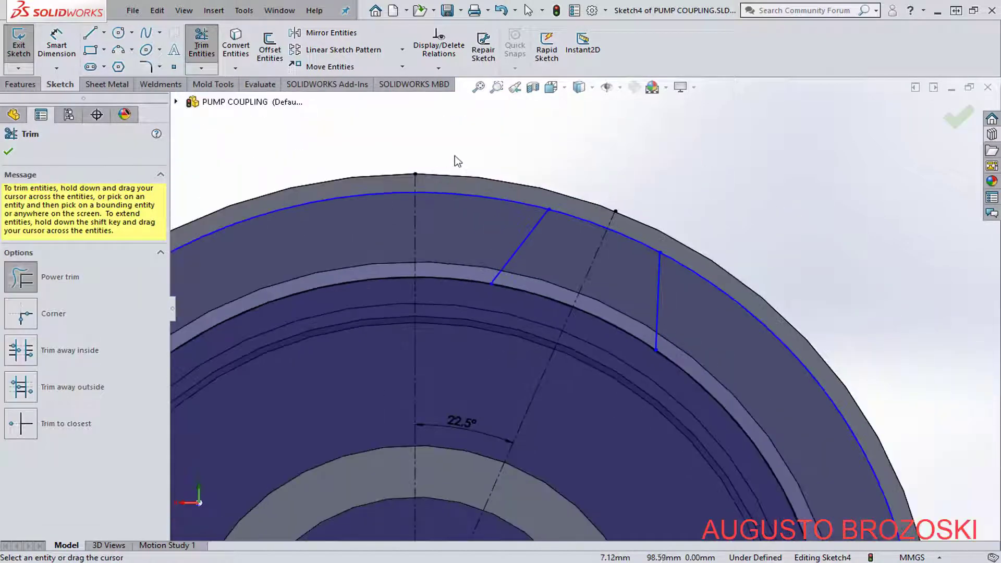
pyautogui.moveTo(455, 157); pyautogui.dragTo(452, 262)
pyautogui.moveTo(379, 188); pyautogui.dragTo(372, 278)
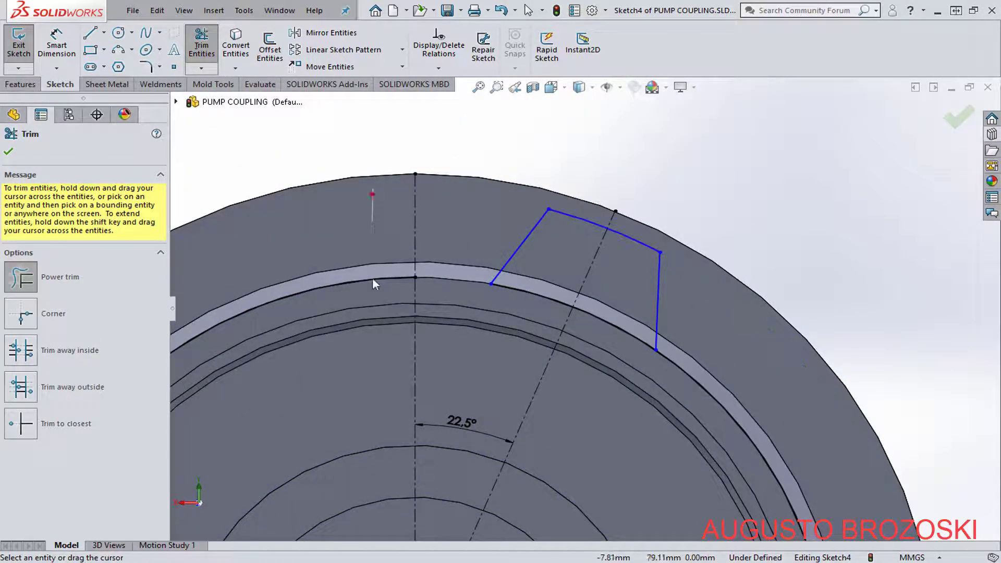
pyautogui.scroll(2, 472, 235)
pyautogui.scroll(3, 577, 359)
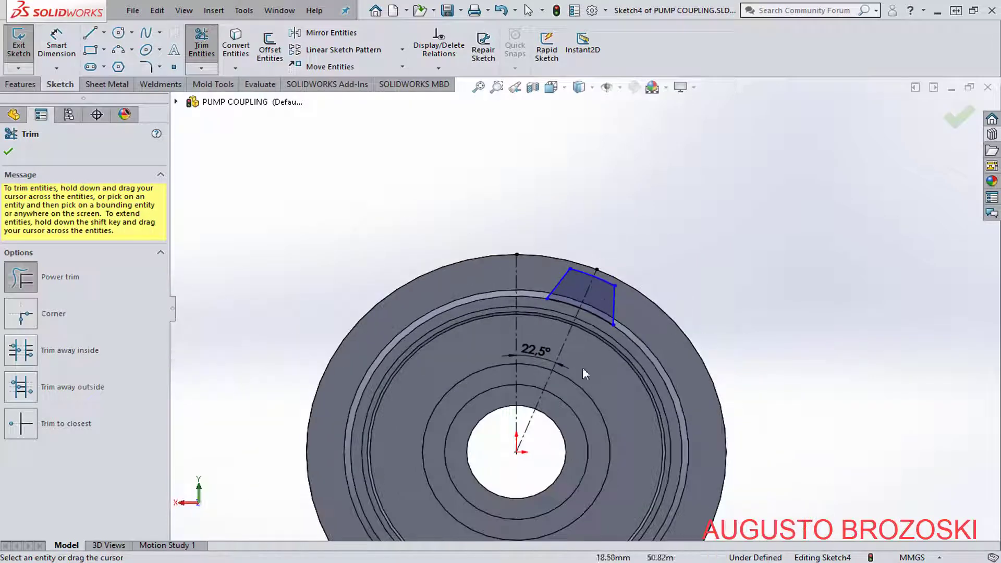
pyautogui.scroll(-3, 621, 368)
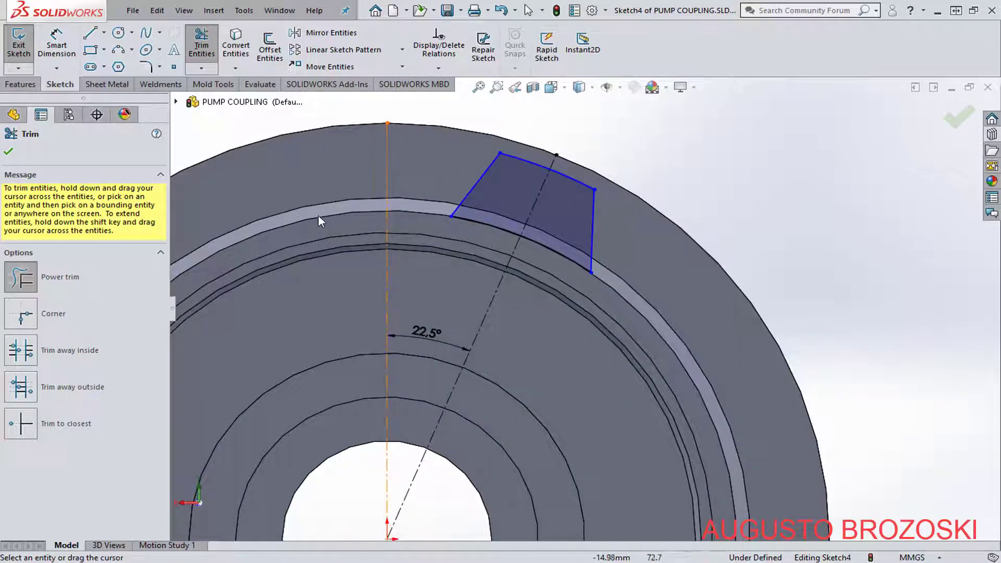
# Dimension the profile's outer arc with a radius of 92 mm.
pyautogui.click(61, 47)
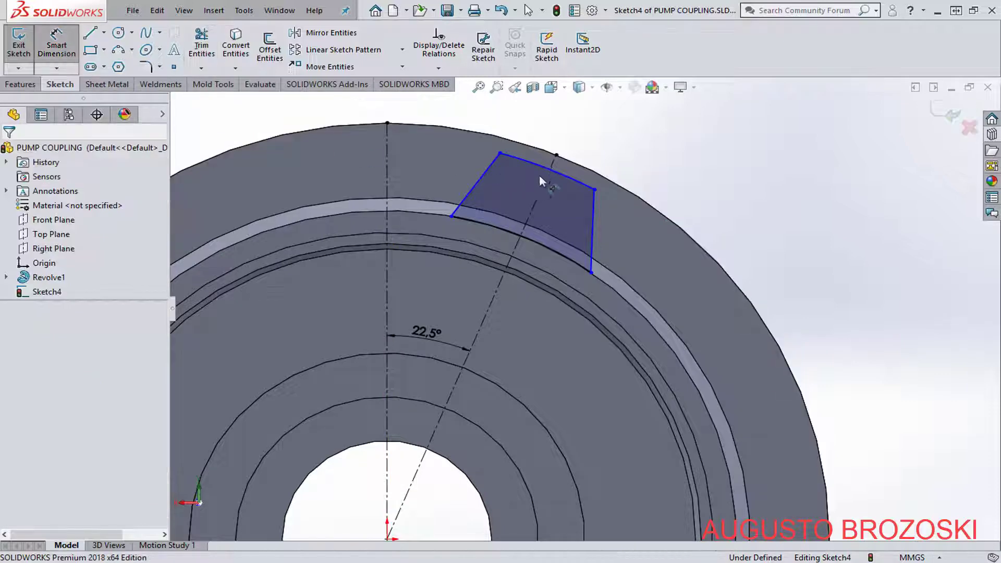
pyautogui.click(570, 179)
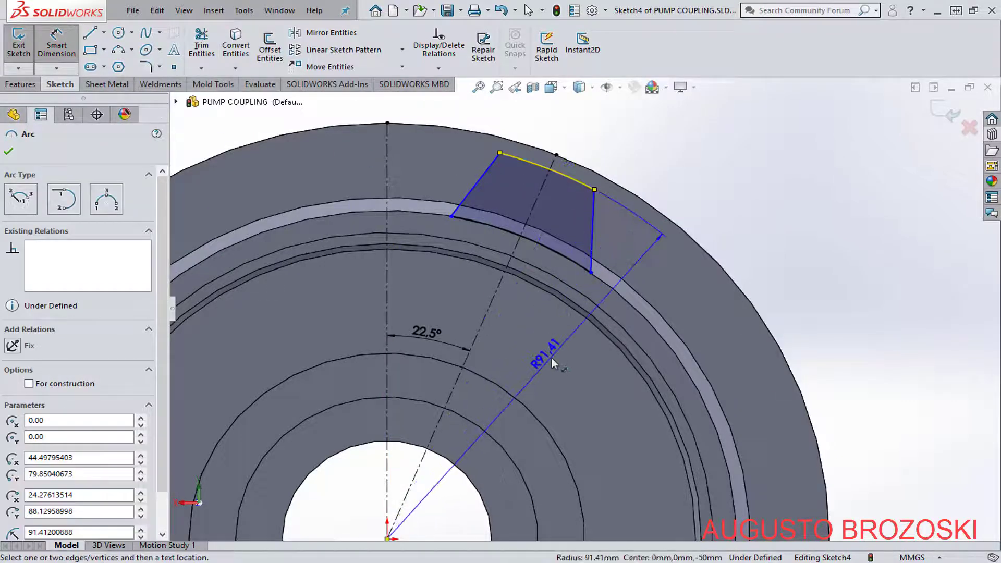
pyautogui.click(552, 358)
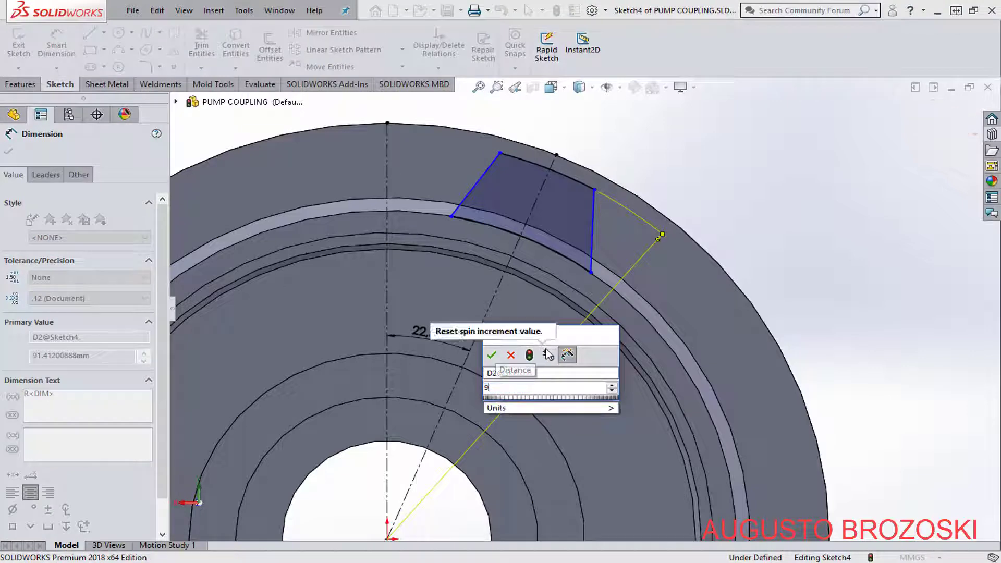
pyautogui.write('92')
pyautogui.press('Return')
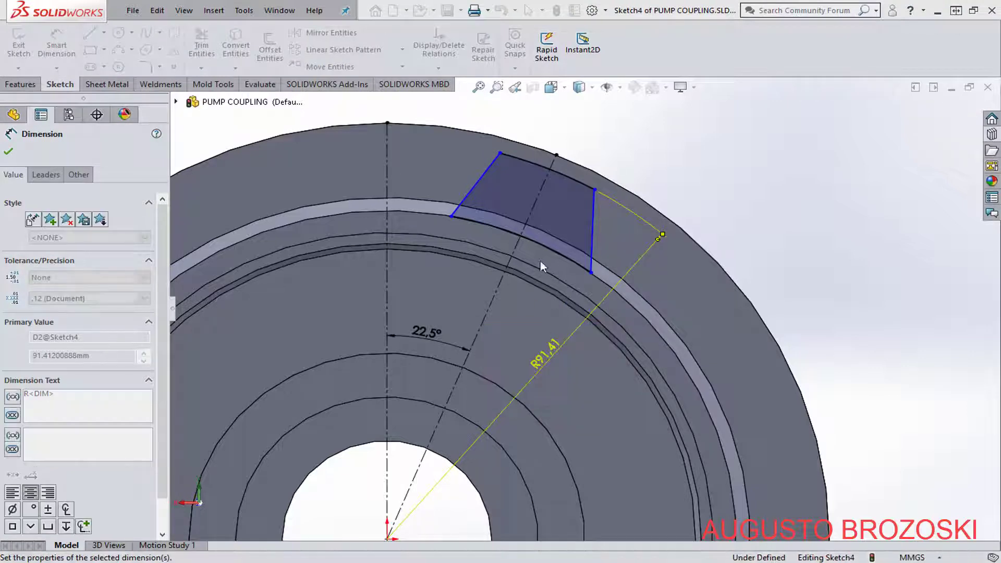
# Dimension the straight distance between the two endpoints of the profile's outer arc as 20 mm.
pyautogui.scroll(-1, 524, 133)
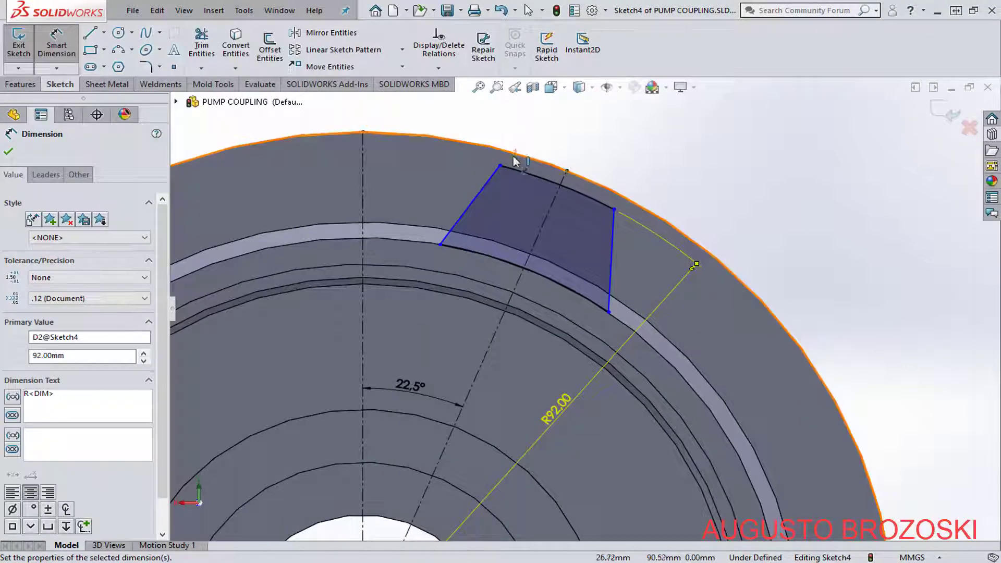
pyautogui.click(500, 166)
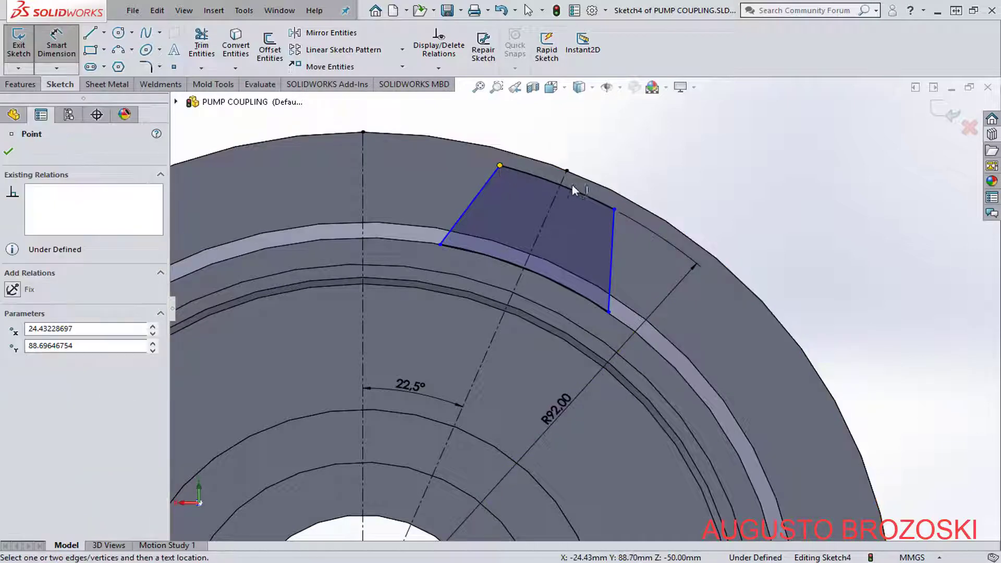
pyautogui.click(615, 209)
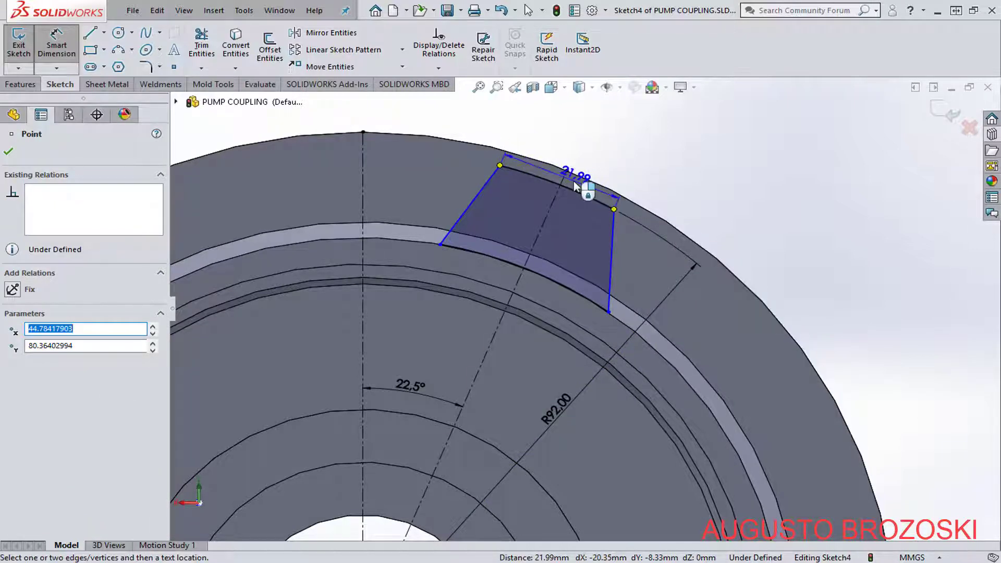
pyautogui.click(574, 180)
pyautogui.write('20')
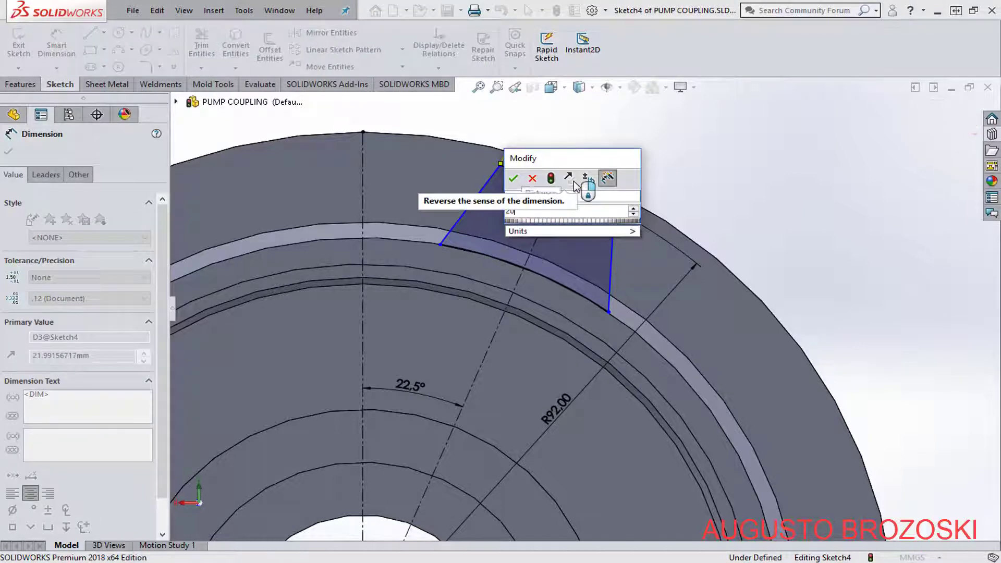
pyautogui.press('Return')
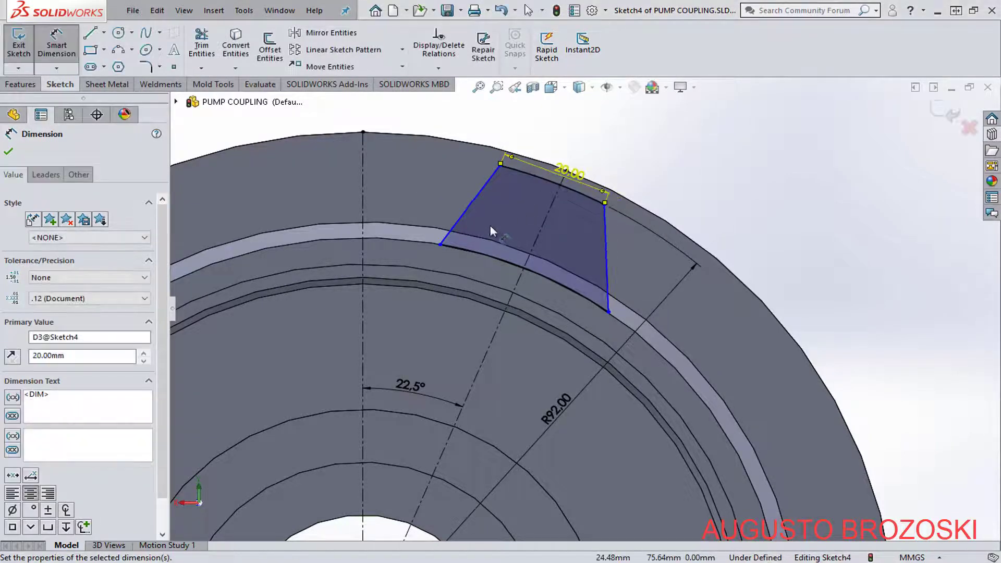
# Dimension the angle between the slanted centerline and the profile side line nearer the vertical centerline as 25°.
pyautogui.scroll(-2, 478, 214)
pyautogui.click(474, 205)
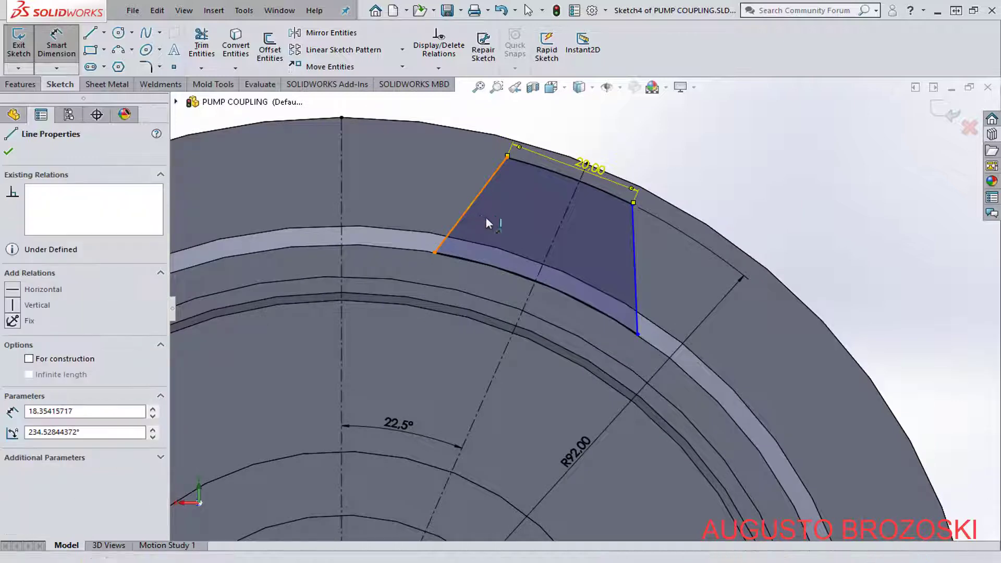
pyautogui.click(547, 259)
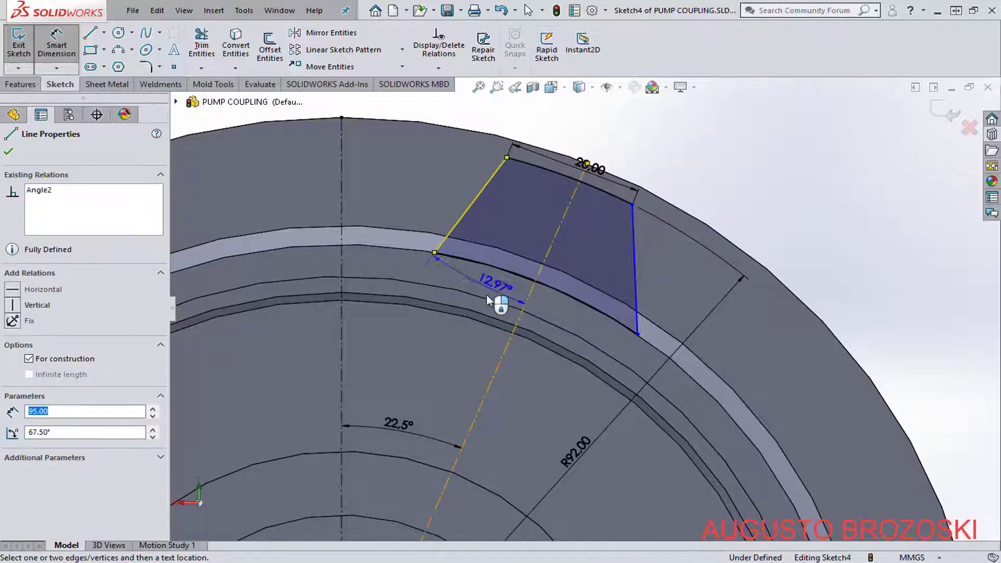
pyautogui.click(453, 352)
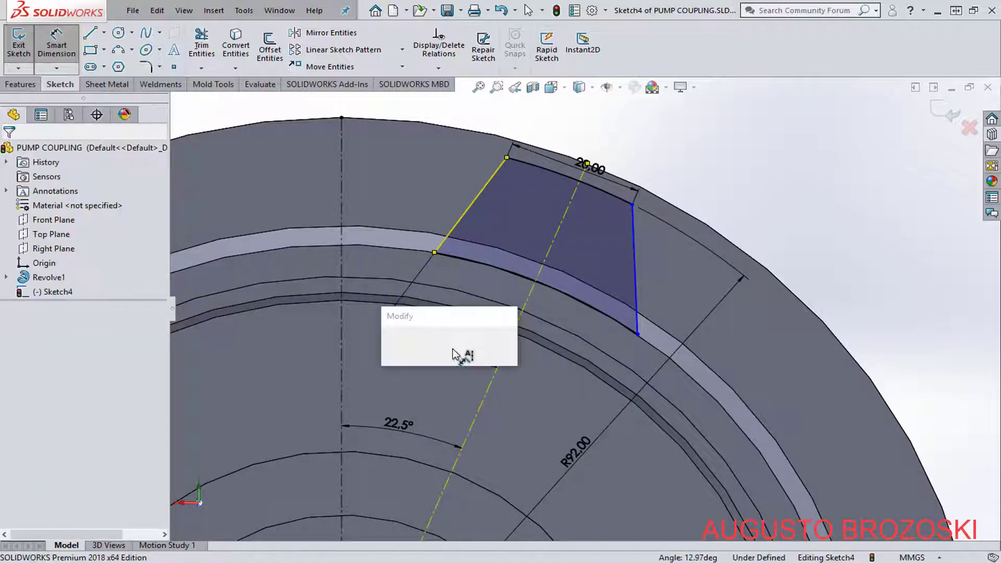
pyautogui.write('25')
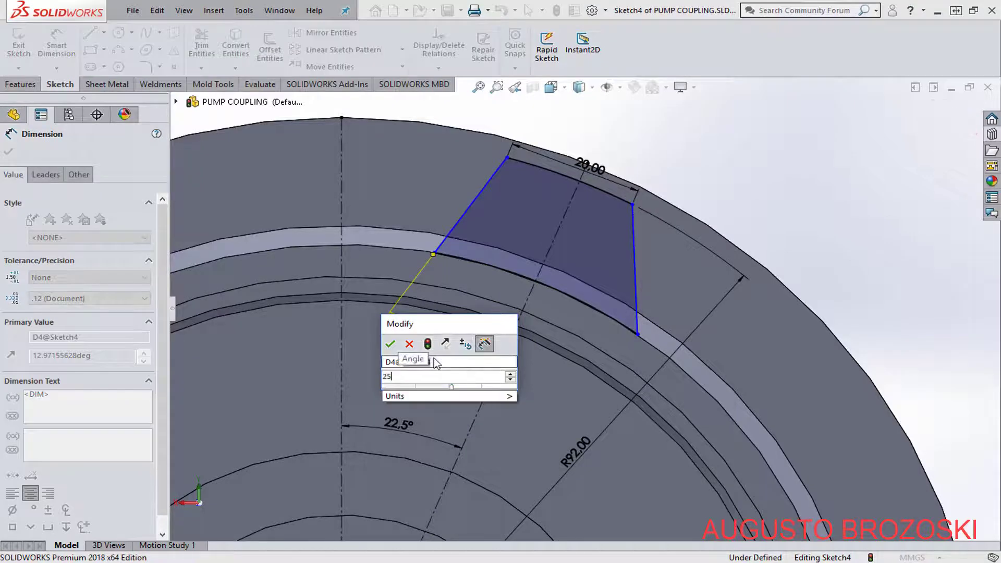
pyautogui.press('Return')
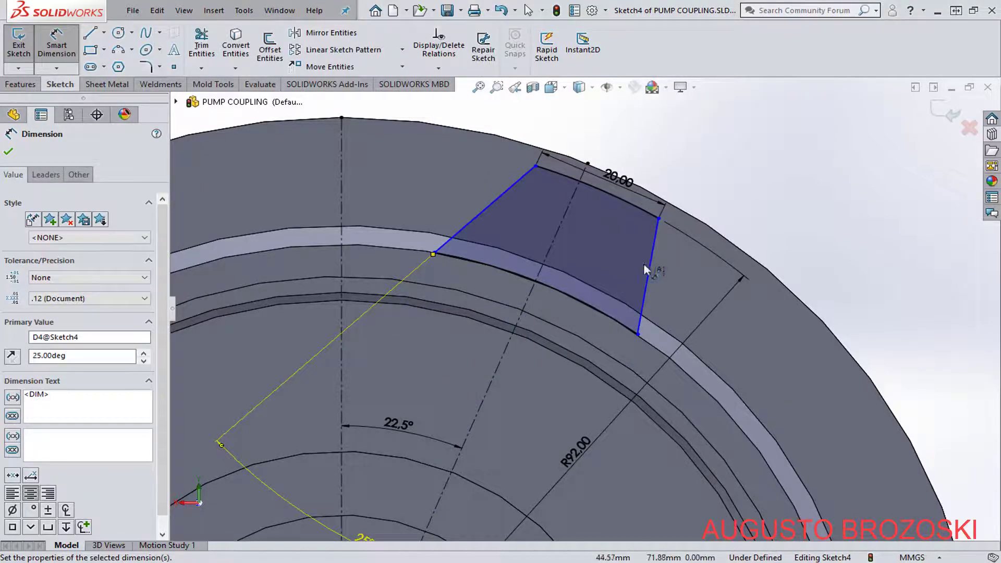
# Dimension the angle between the slanted centerline and the profile side line farther from the vertical centerline as 25°.
pyautogui.click(651, 262)
pyautogui.click(527, 304)
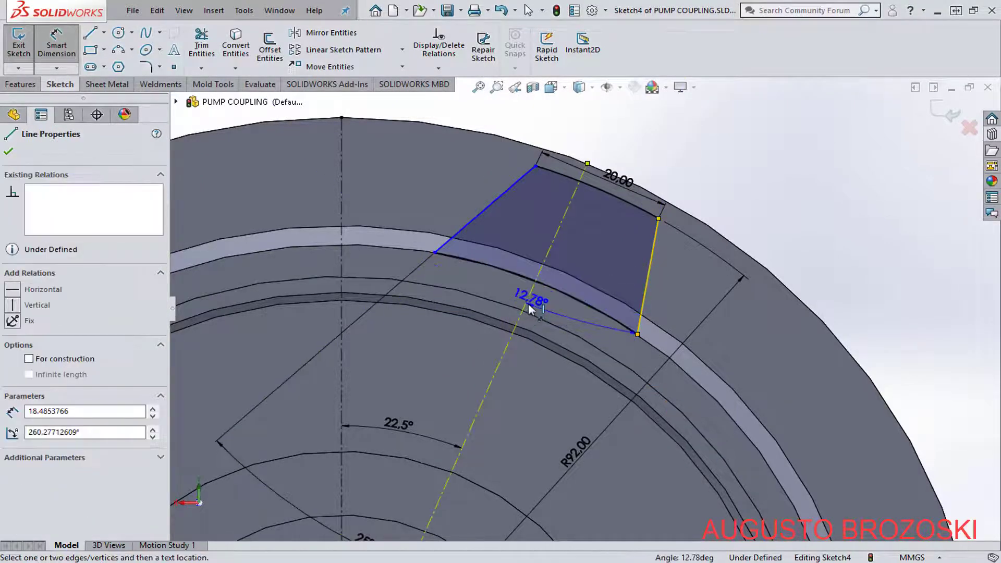
pyautogui.click(547, 389)
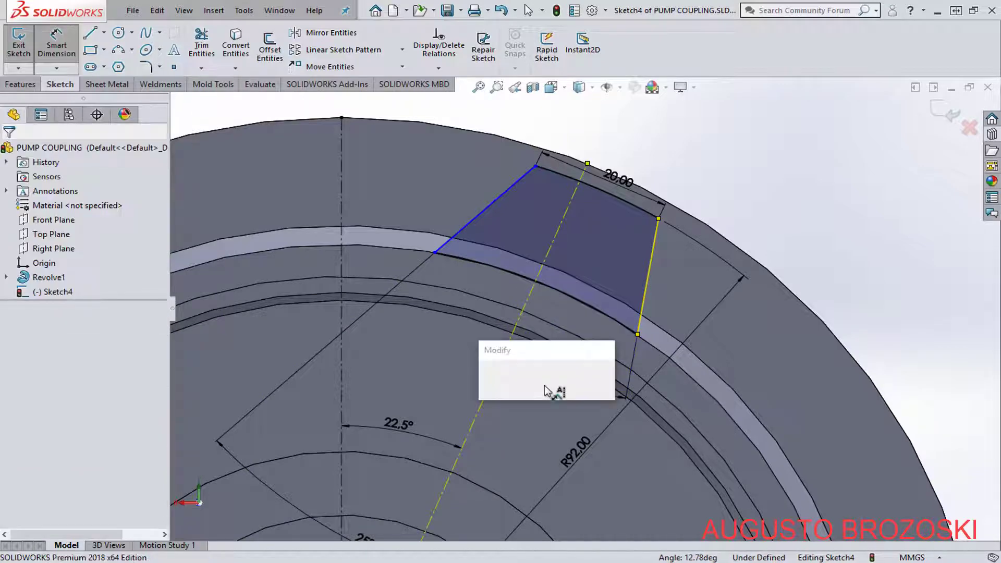
pyautogui.write('25')
pyautogui.press('Return')
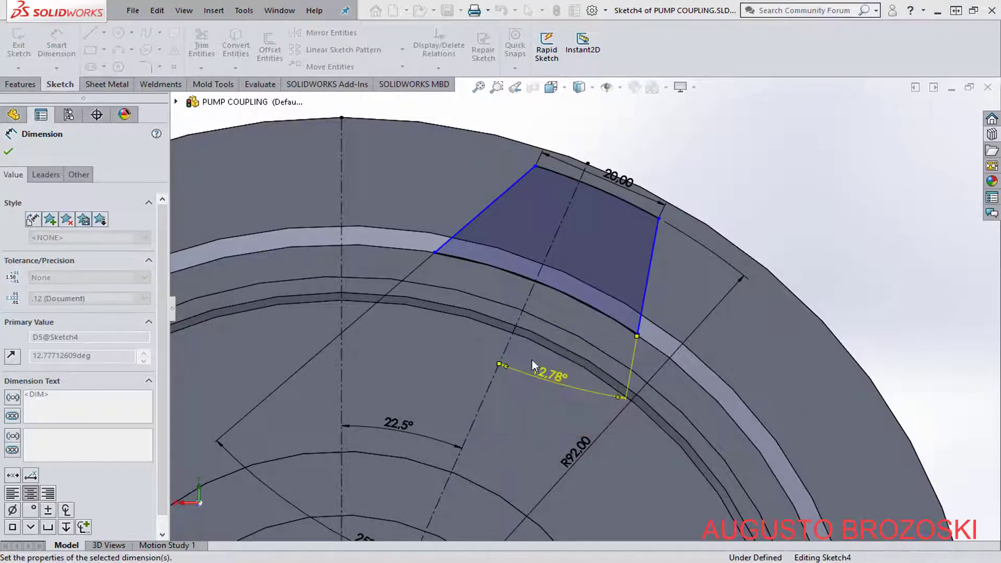
pyautogui.click(9, 152)
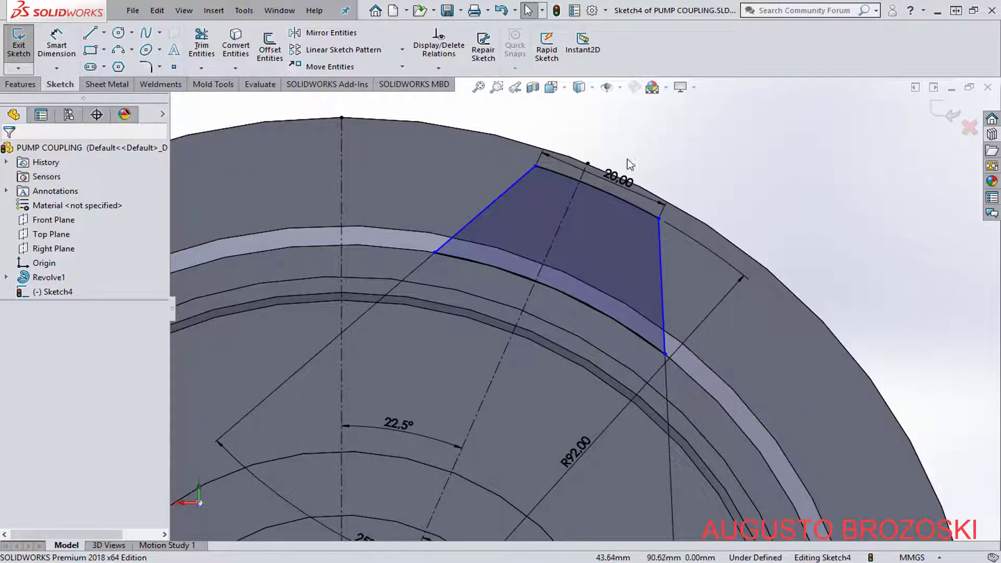
# Add an Equal relation between the profile's two straight side lines.
pyautogui.click(515, 184)
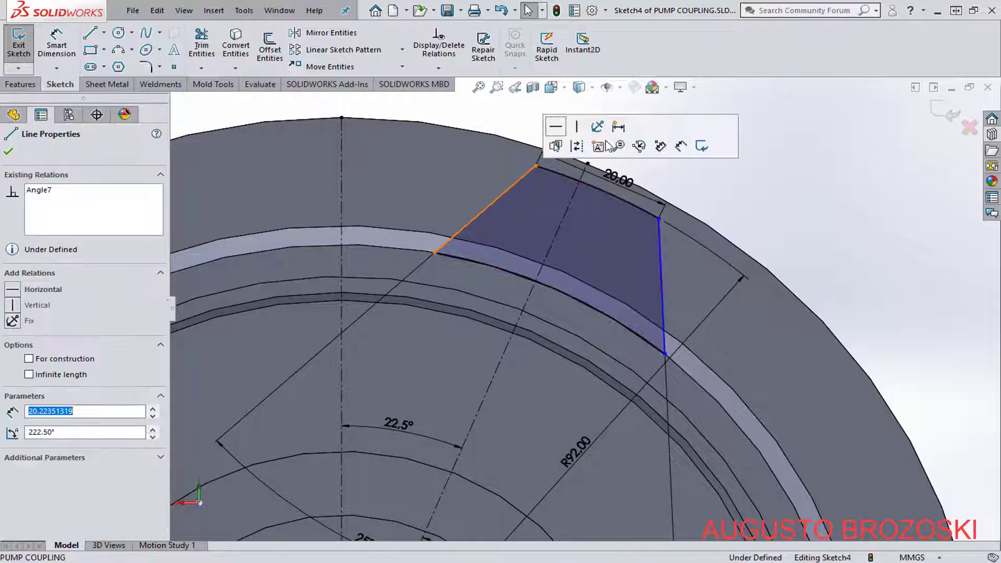
pyautogui.keyDown('ctrl'); pyautogui.click(662, 255); pyautogui.keyUp('ctrl')
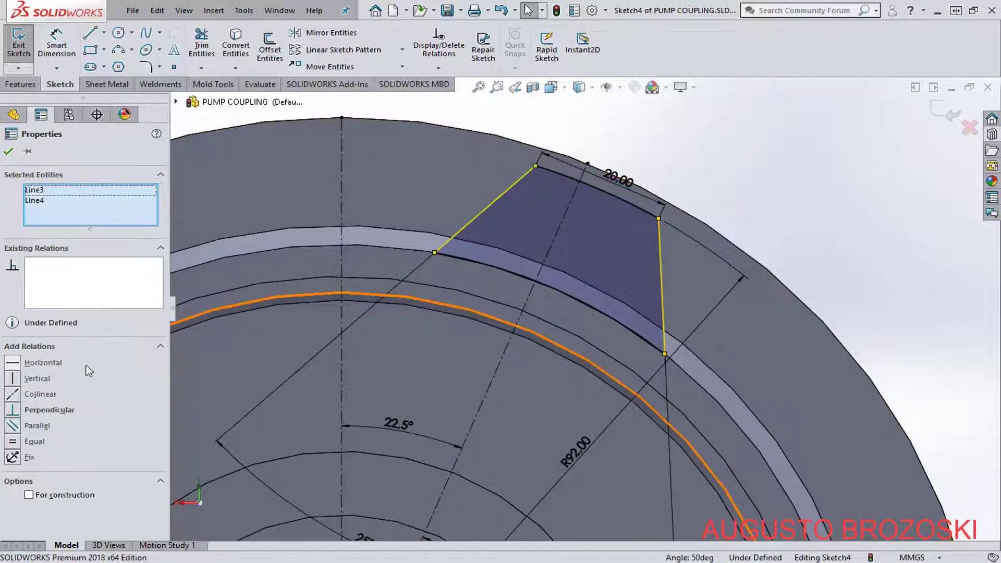
pyautogui.click(12, 442)
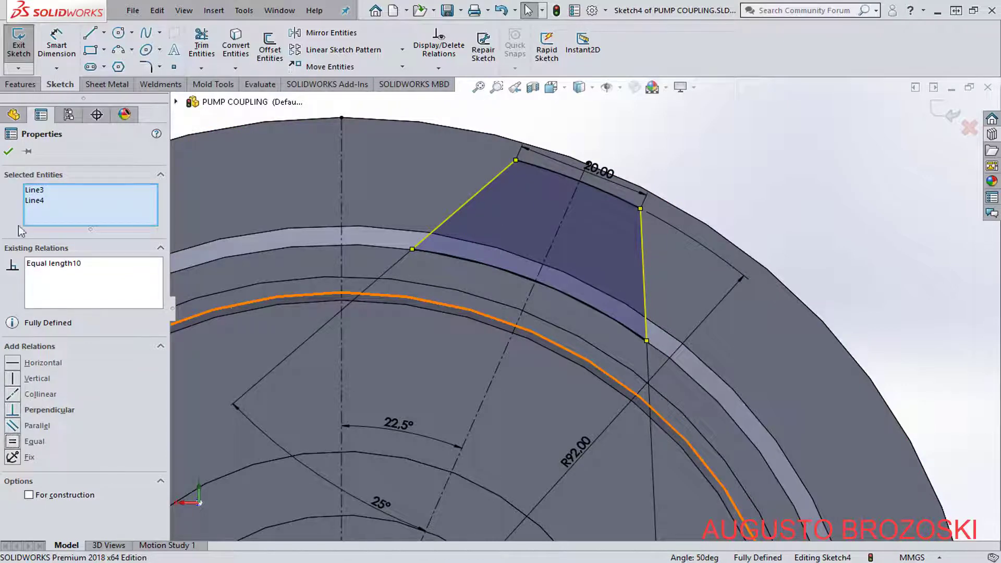
pyautogui.click(8, 152)
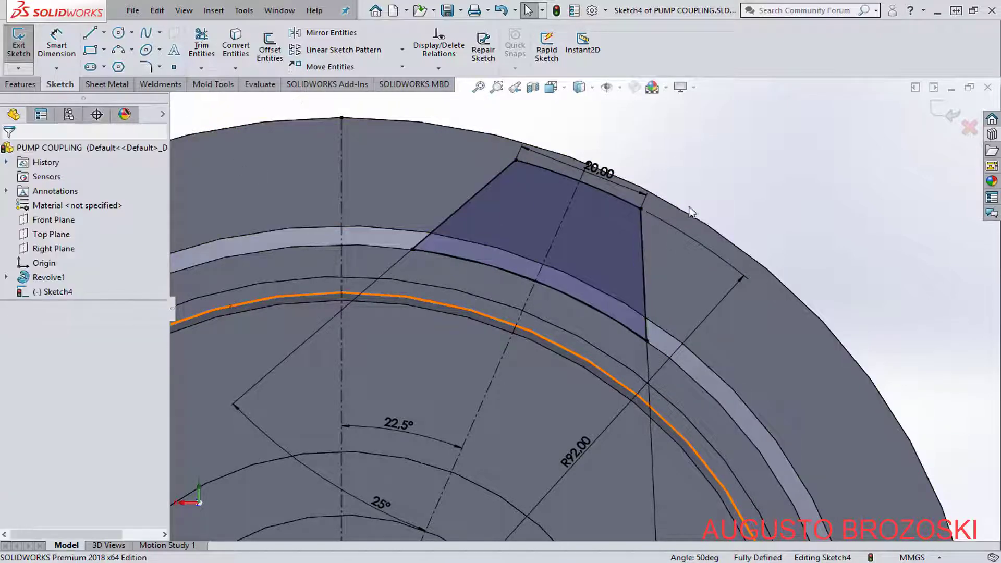
# Move both 25° angle dimensions closer to the four-sided profile and exit the sketch.
pyautogui.scroll(2, 508, 249)
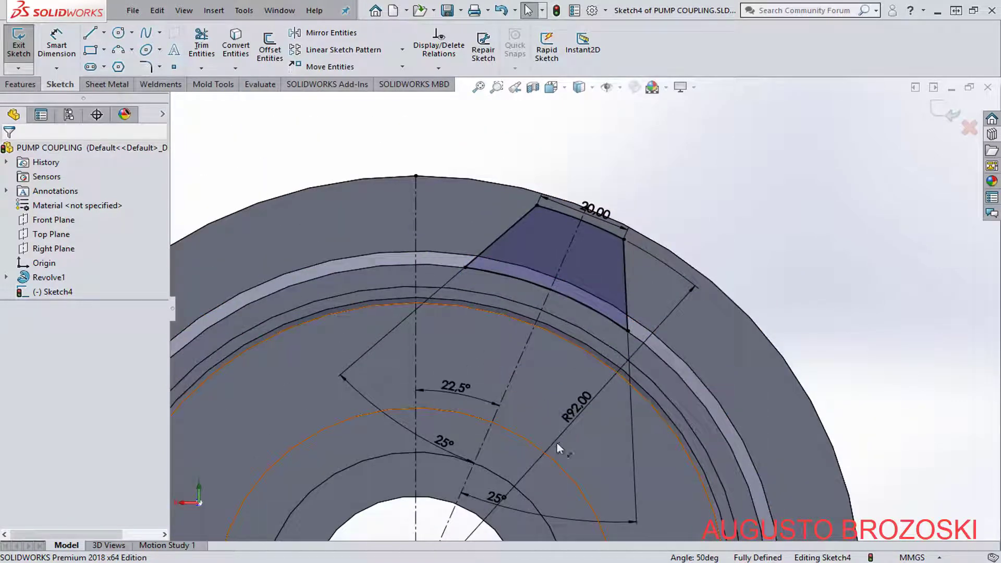
pyautogui.moveTo(498, 504); pyautogui.dragTo(570, 364)
pyautogui.moveTo(444, 432); pyautogui.dragTo(489, 320)
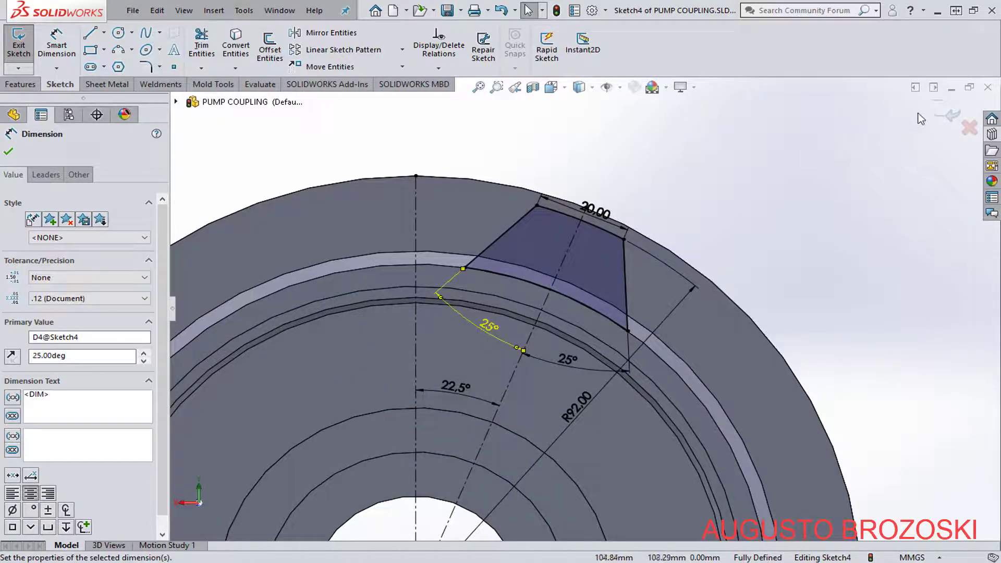
pyautogui.click(947, 113)
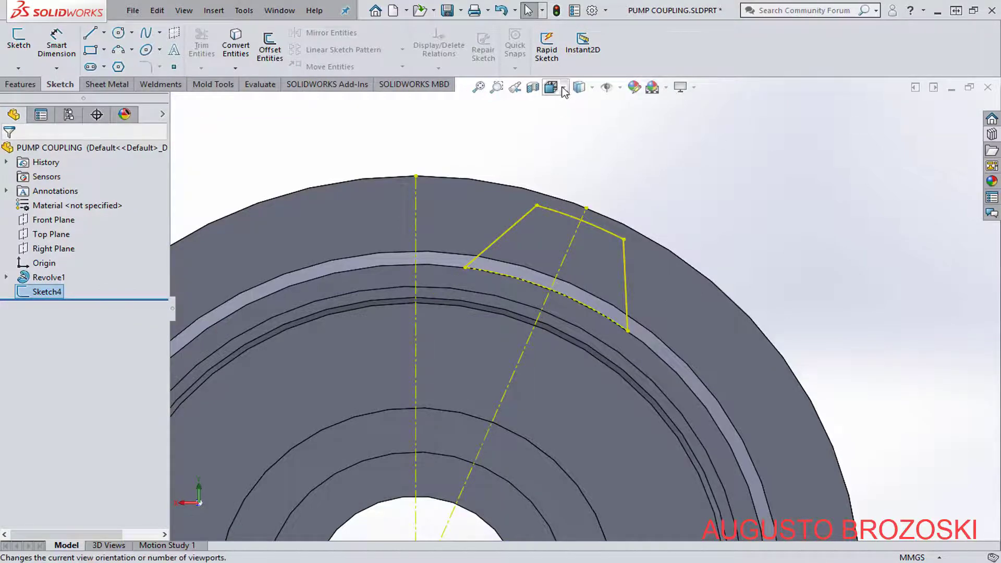
# Start a boss extrusion of the four-sided profile's closed contour, reversing its direction toward the flange, and open the end-condition choices.
pyautogui.click(551, 87)
pyautogui.click(629, 124)
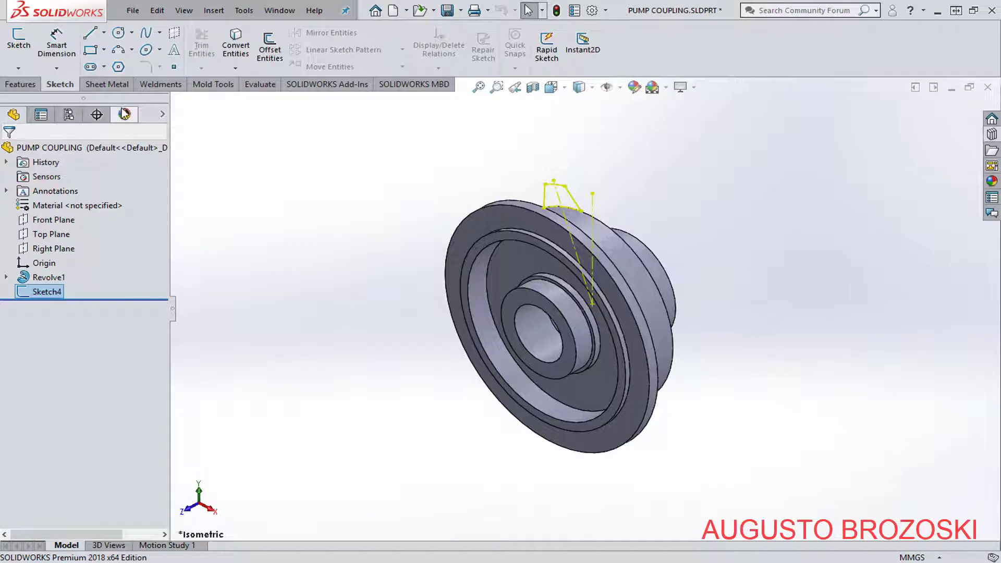
pyautogui.click(296, 156)
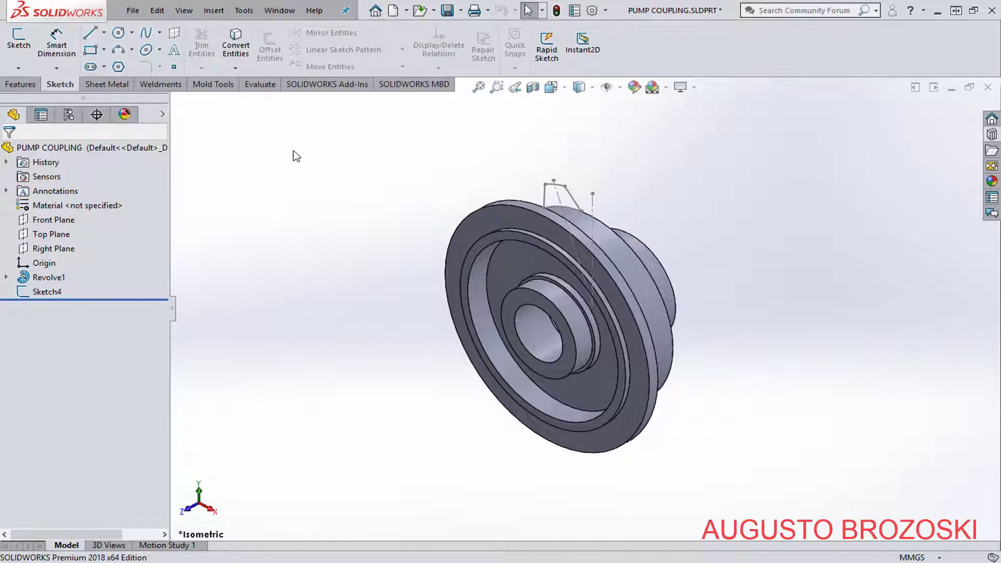
pyautogui.click(20, 86)
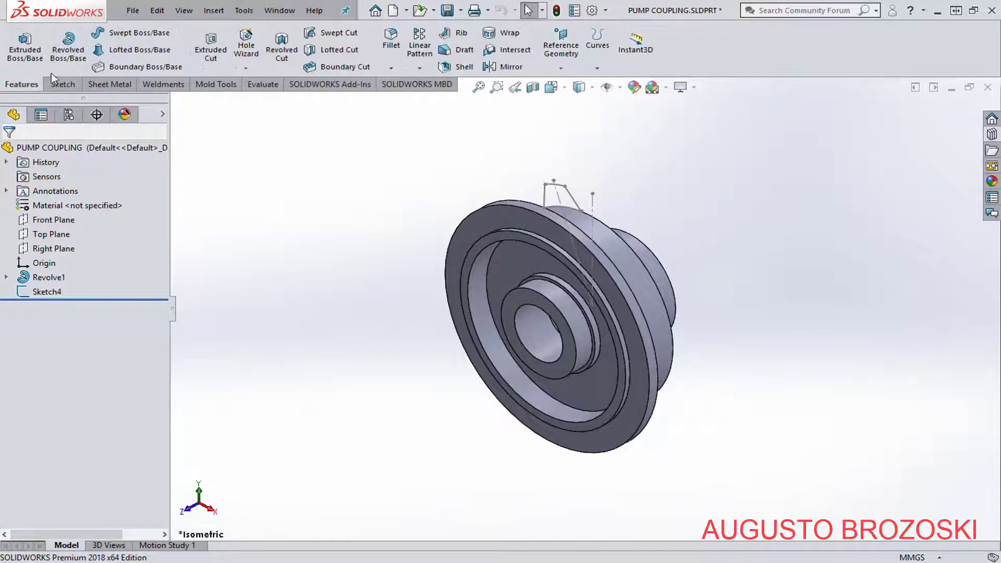
pyautogui.click(35, 43)
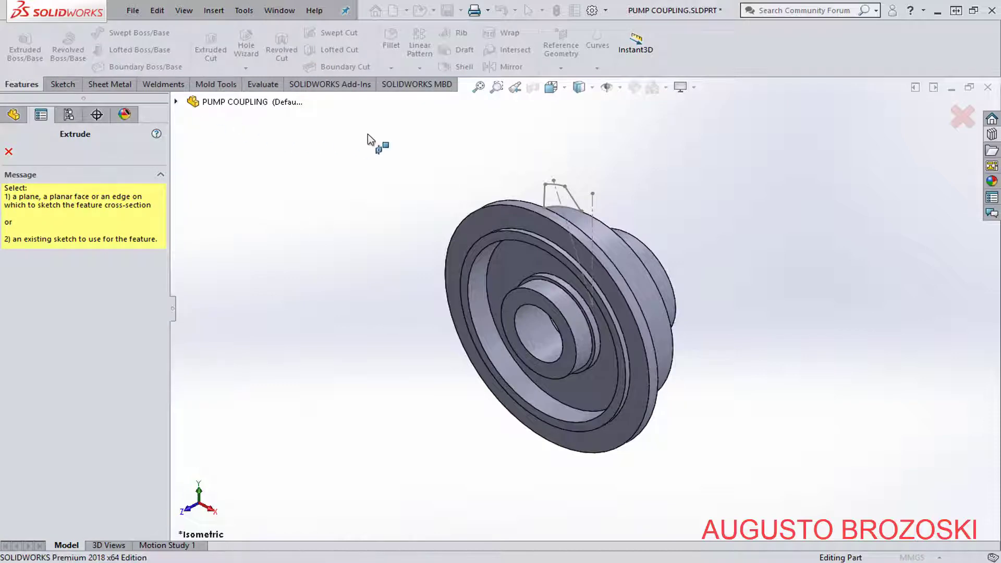
pyautogui.scroll(-2, 574, 192)
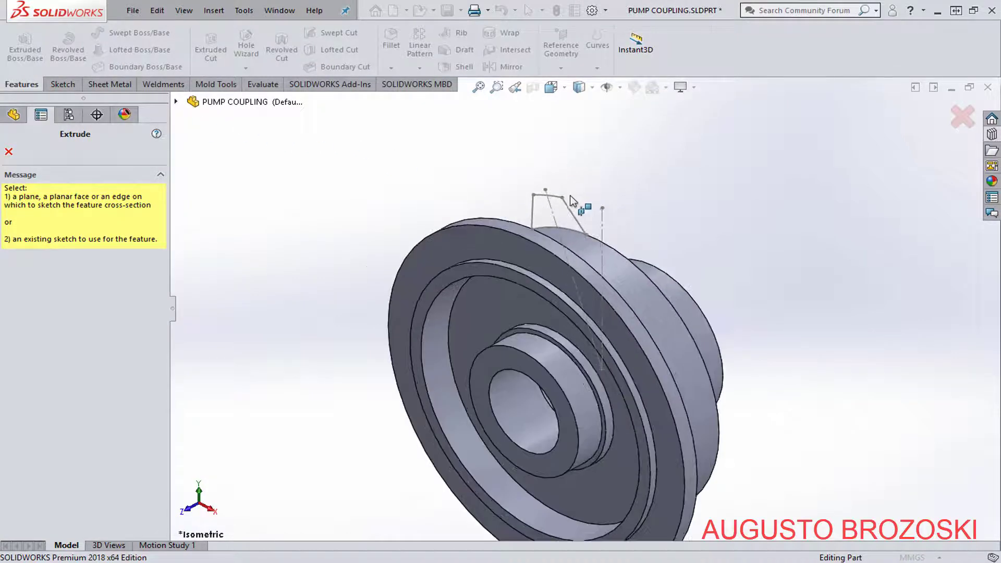
pyautogui.click(570, 228)
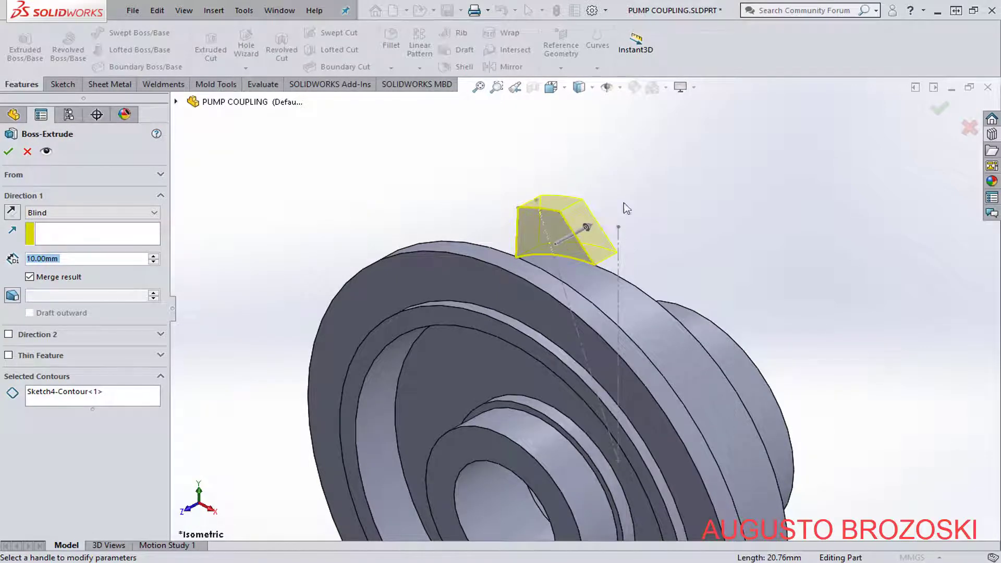
pyautogui.click(10, 212)
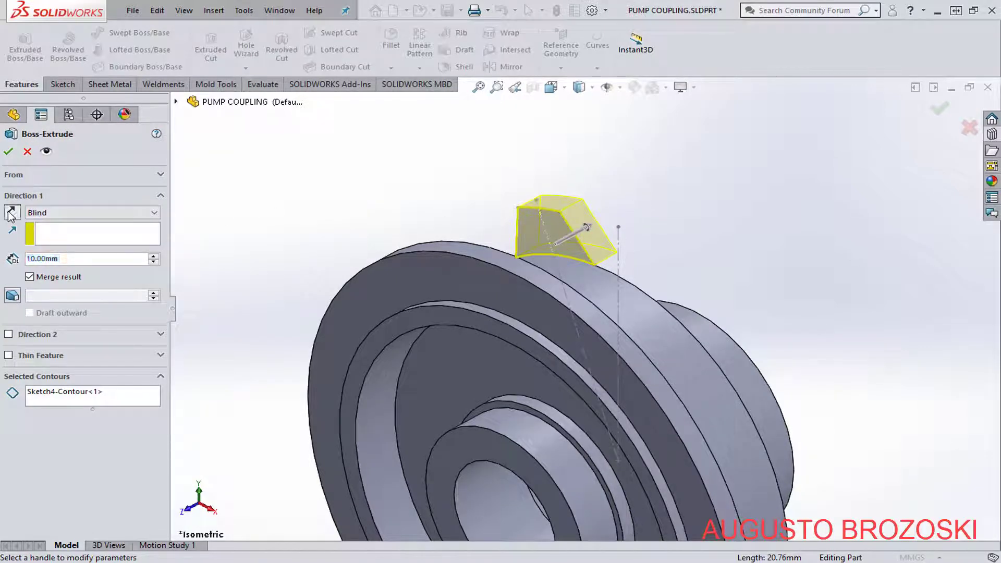
pyautogui.click(152, 214)
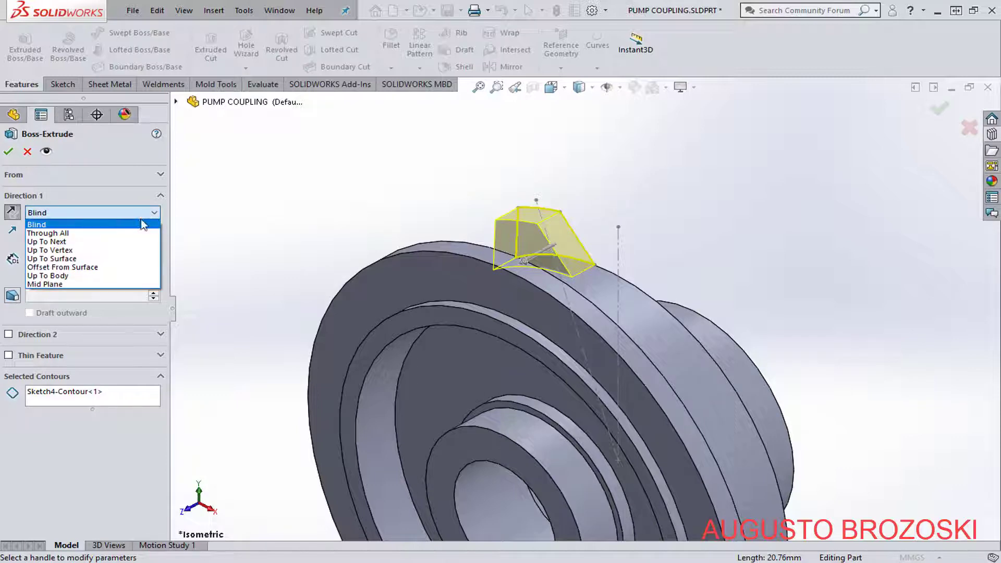
# Set the end condition of the lug's boss extrusion to Up To Next.
pyautogui.click(94, 243)
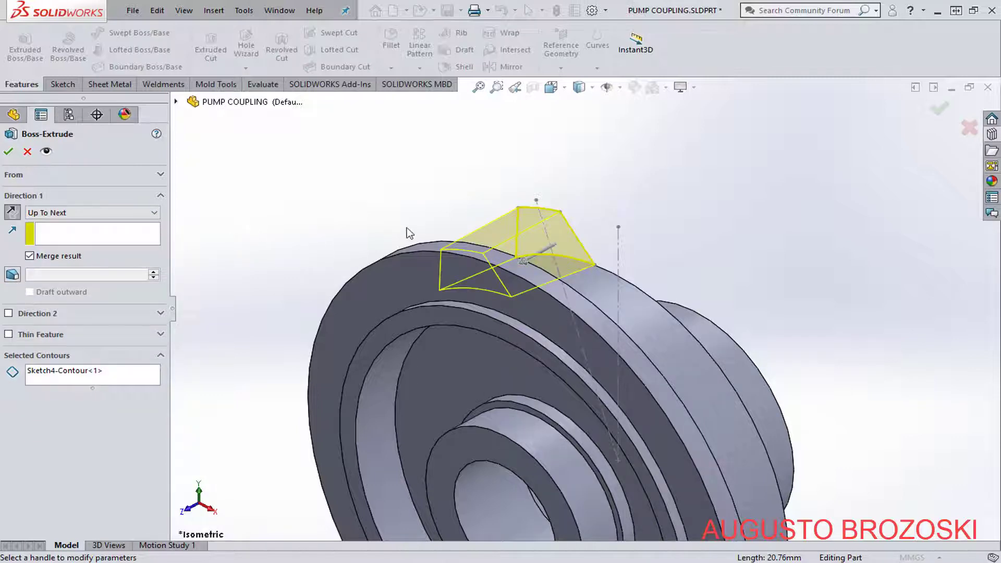
pyautogui.scroll(2, 412, 230)
pyautogui.click(551, 87)
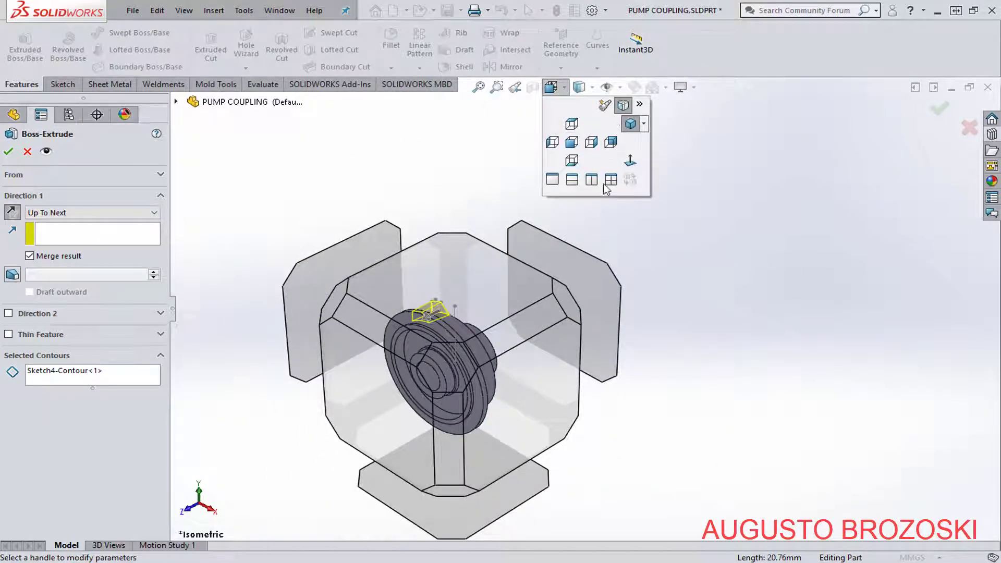
pyautogui.click(569, 298)
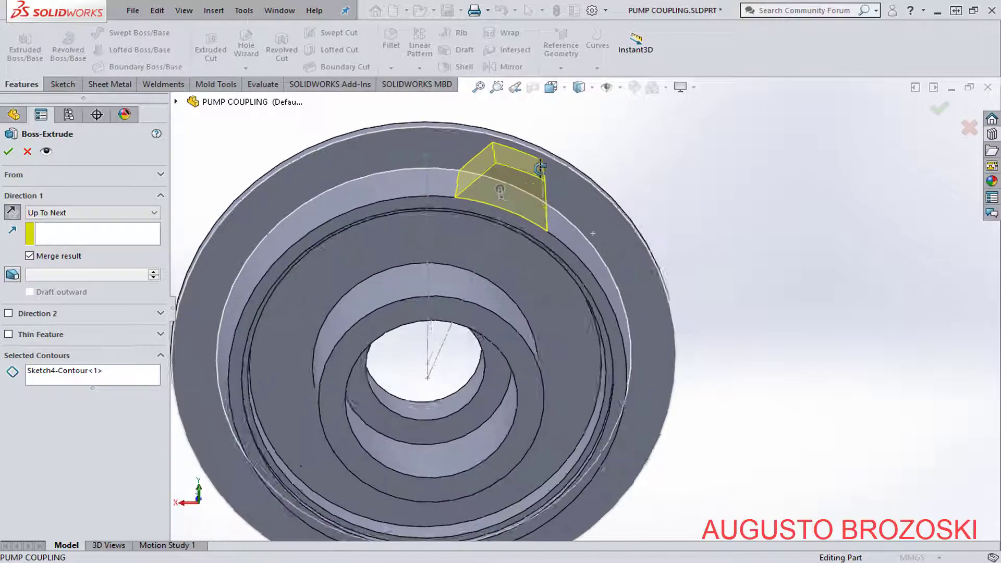
pyautogui.moveTo(540, 168); pyautogui.dragTo(562, 199, button='middle')
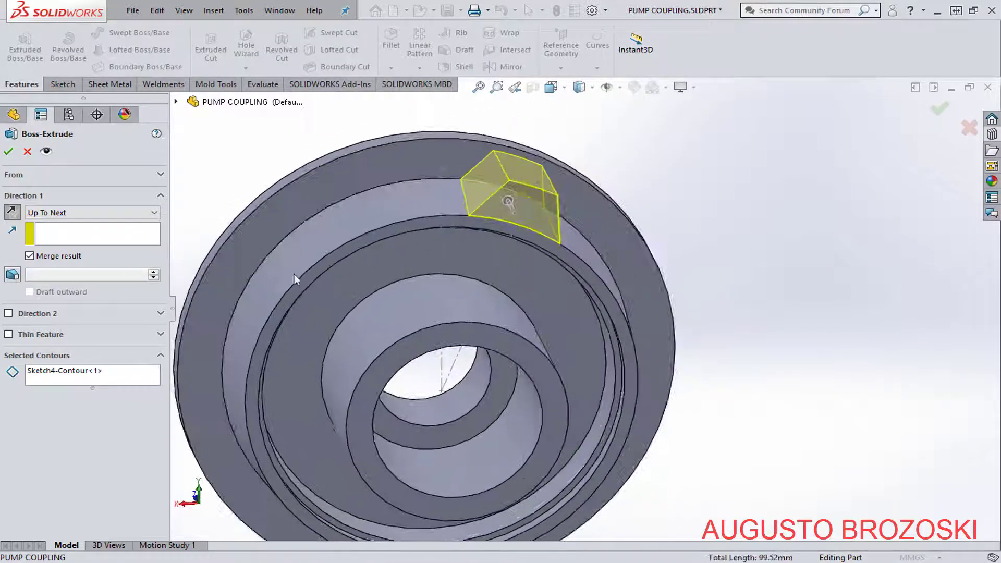
# Add a 5° outward draft to the lug extrusion and disable merging its result with the existing body.
pyautogui.click(13, 275)
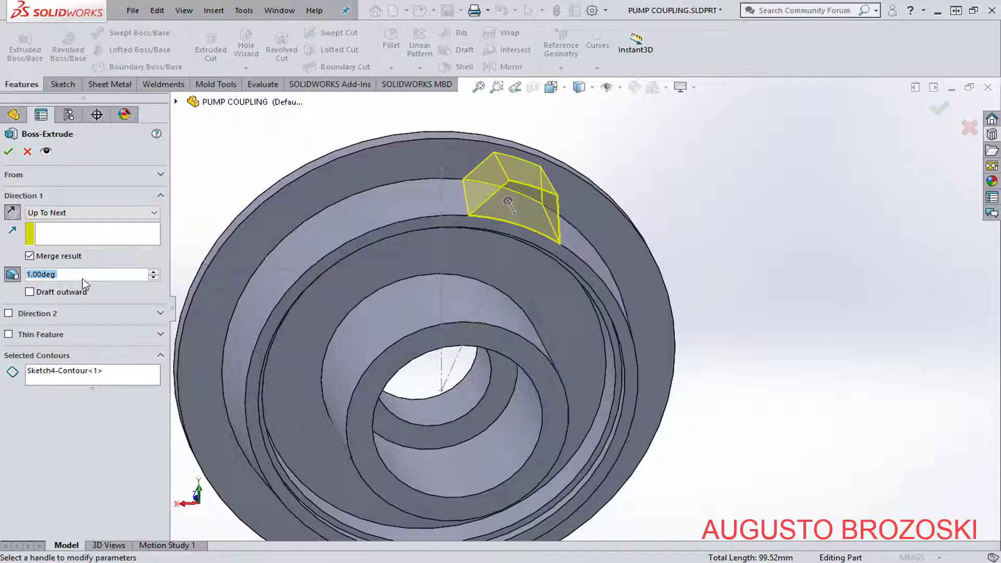
pyautogui.write('5')
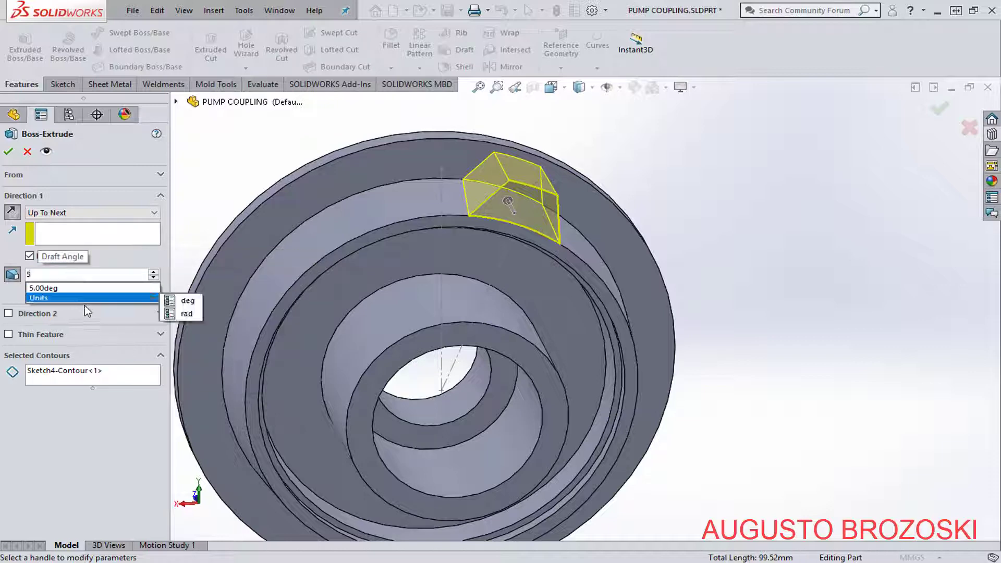
pyautogui.click(98, 289)
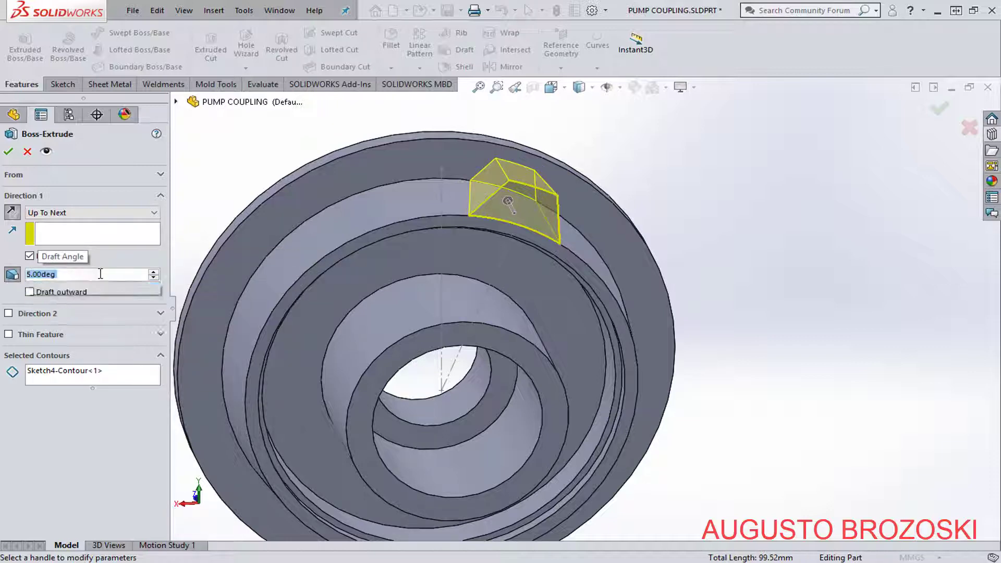
pyautogui.click(99, 276)
pyautogui.click(30, 256)
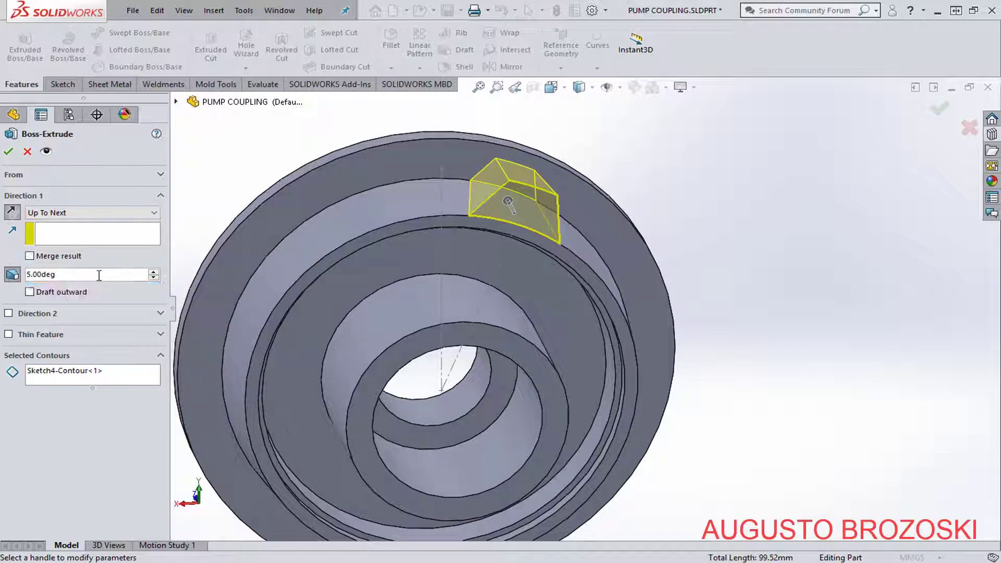
pyautogui.click(30, 293)
# Set the lug extrusion's draft angle to 3°.
pyautogui.moveTo(506, 145); pyautogui.dragTo(260, 228, button='middle')
pyautogui.click(31, 274)
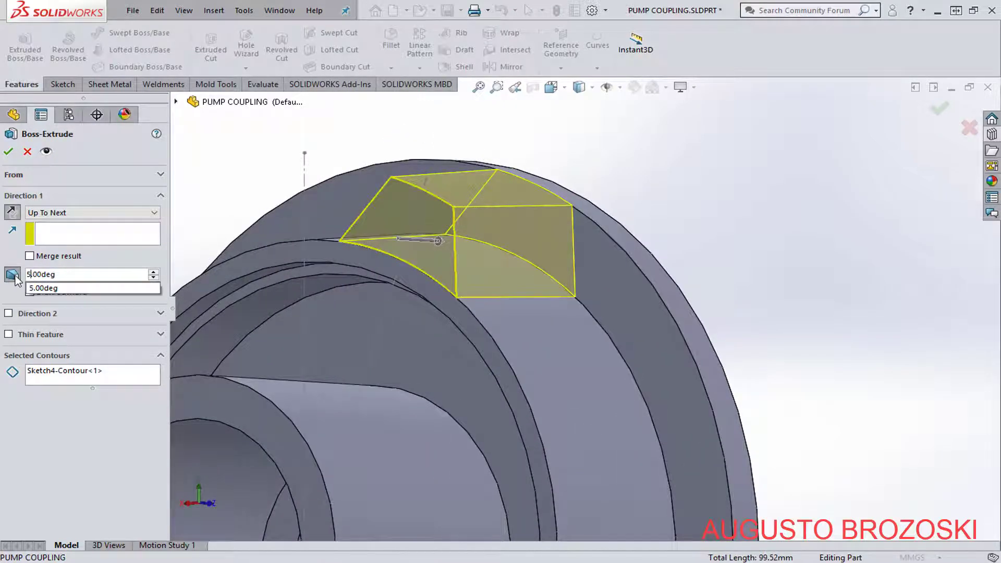
pyautogui.doubleClick(28, 274)
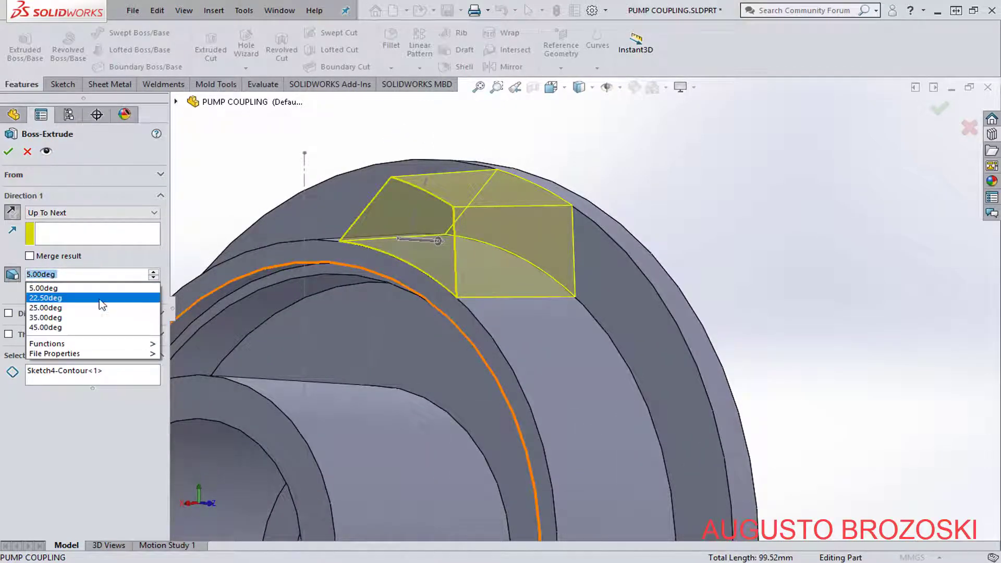
pyautogui.write('3')
pyautogui.moveTo(145, 297)
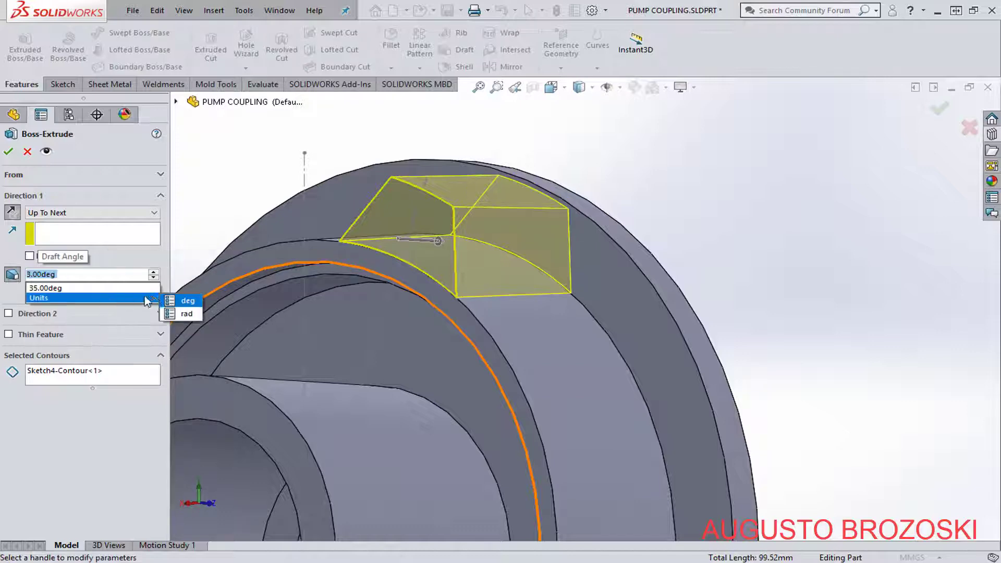
pyautogui.click(132, 258)
# Check the lug preview from the back of the coupling and accept the boss extrusion.
pyautogui.moveTo(387, 258); pyautogui.dragTo(488, 178, button='middle')
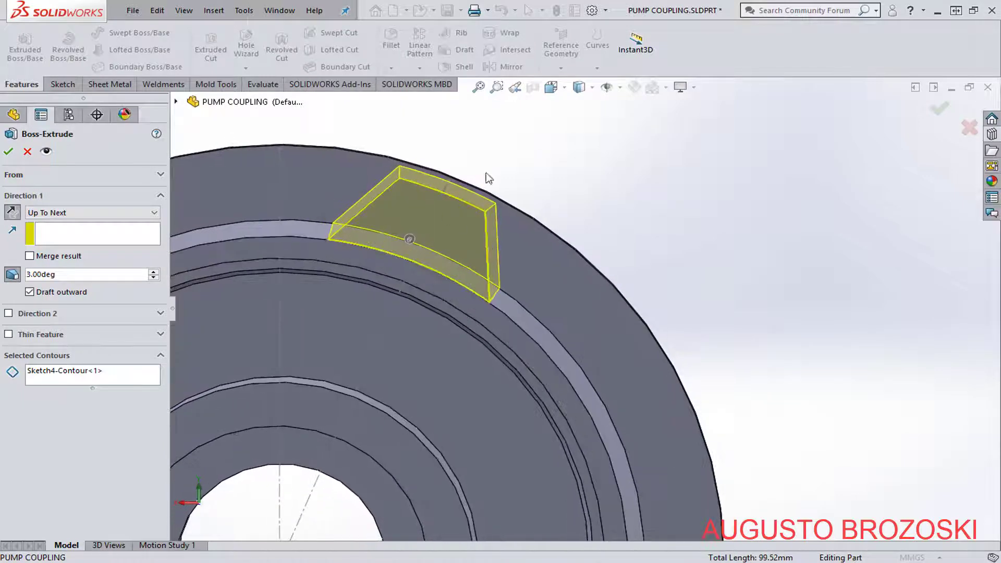
pyautogui.click(565, 87)
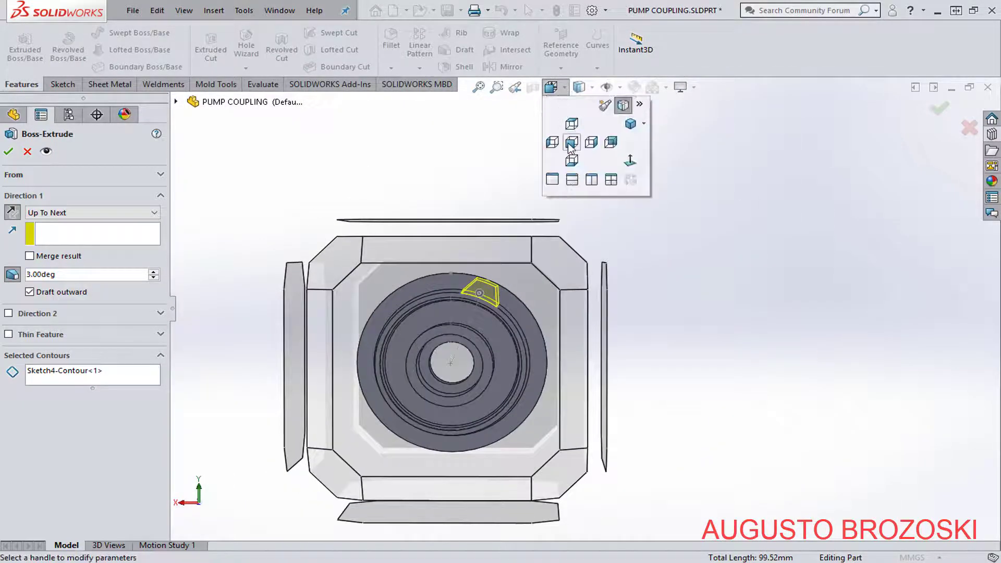
pyautogui.click(571, 143)
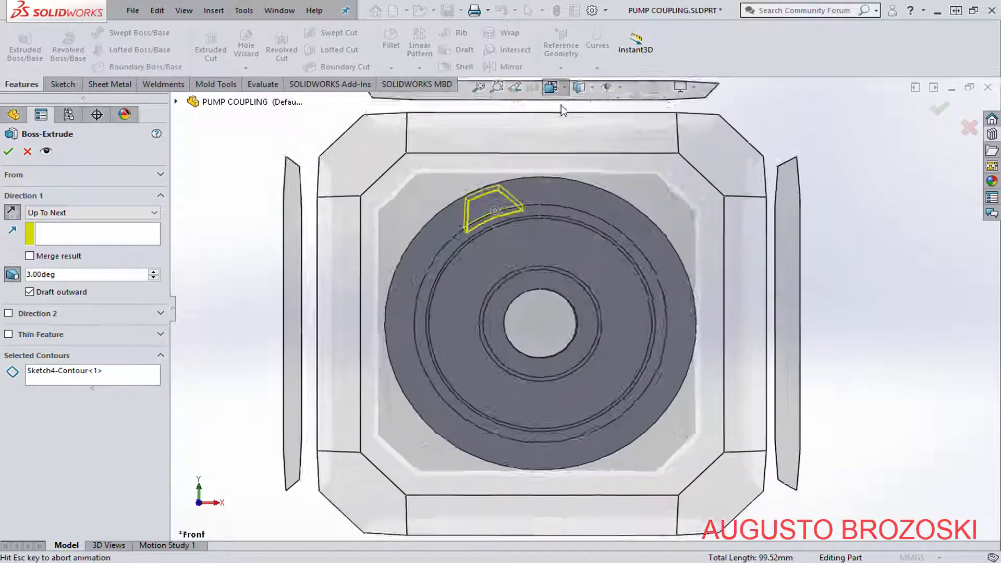
pyautogui.click(563, 87)
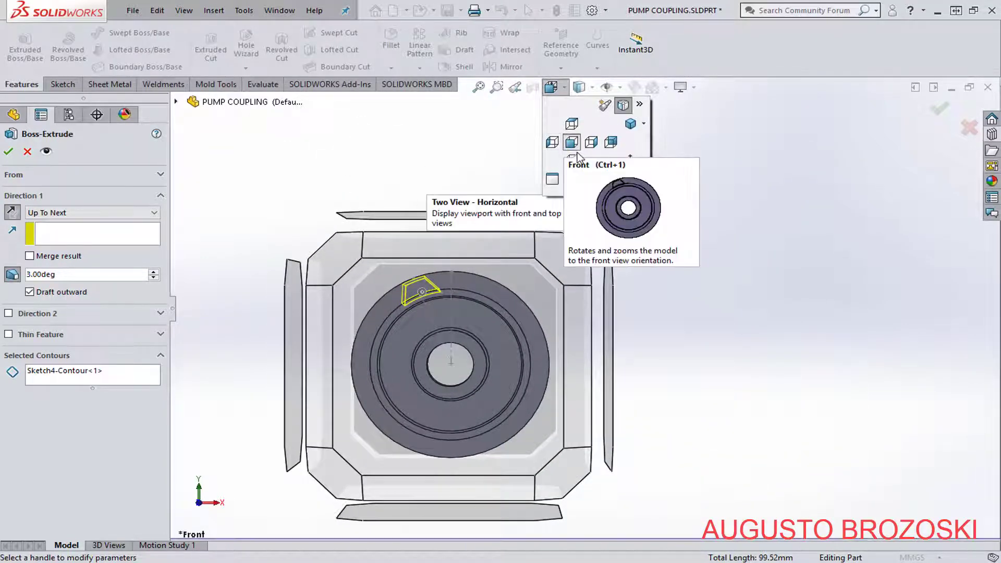
pyautogui.click(552, 142)
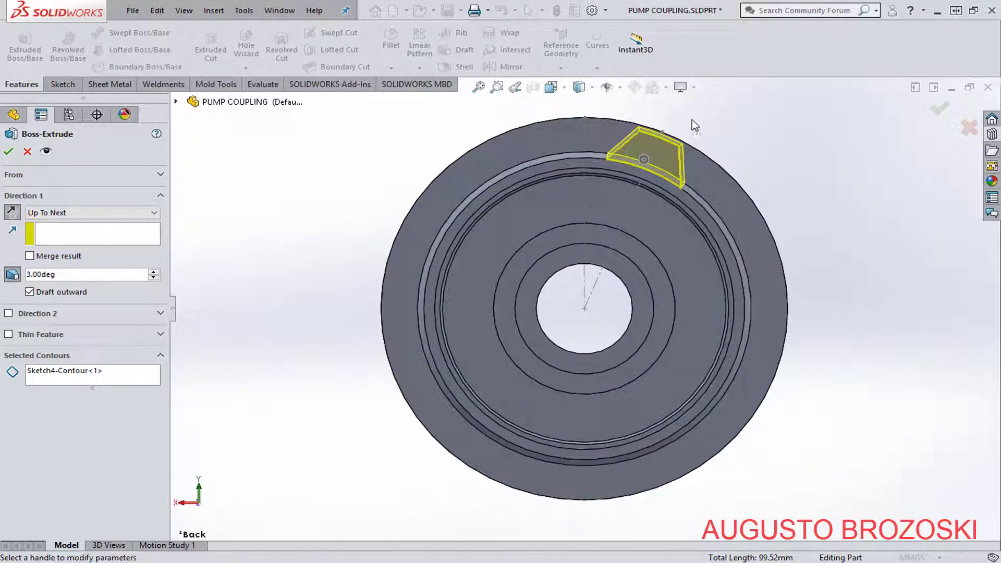
pyautogui.scroll(-5, 695, 126)
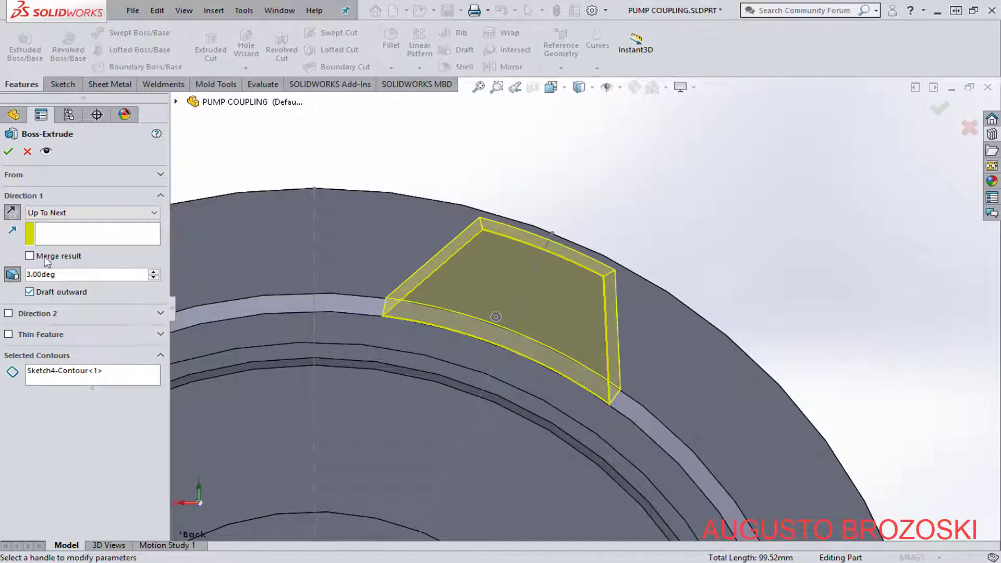
pyautogui.click(9, 152)
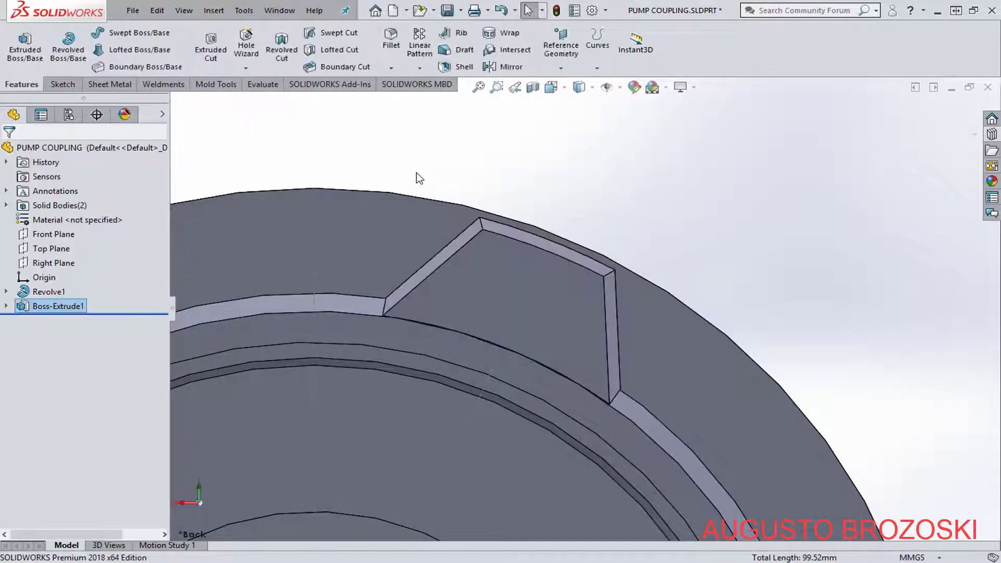
# Start a Hole Wizard hole and place its centre point near the middle of the lug's flat end face.
pyautogui.click(565, 87)
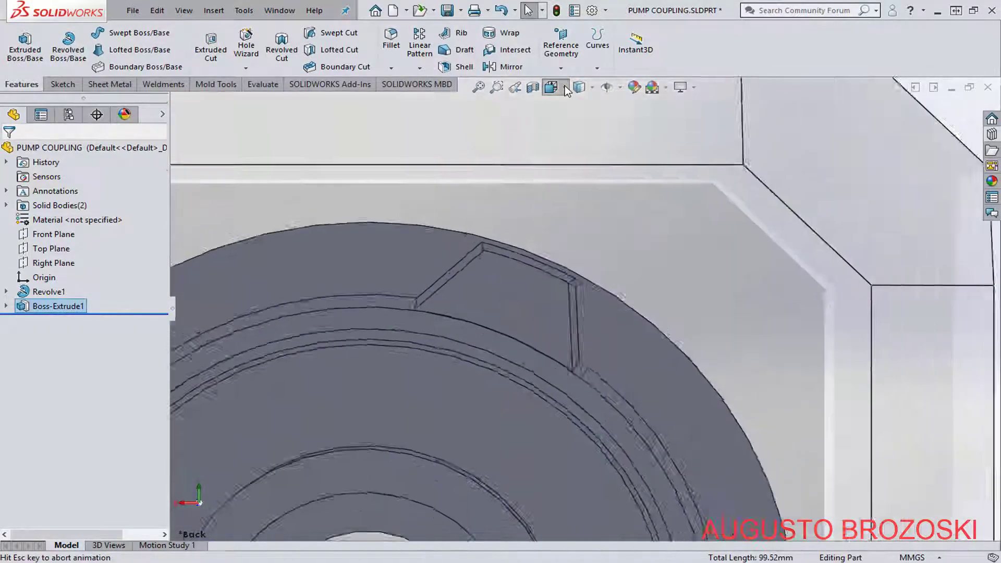
pyautogui.click(565, 88)
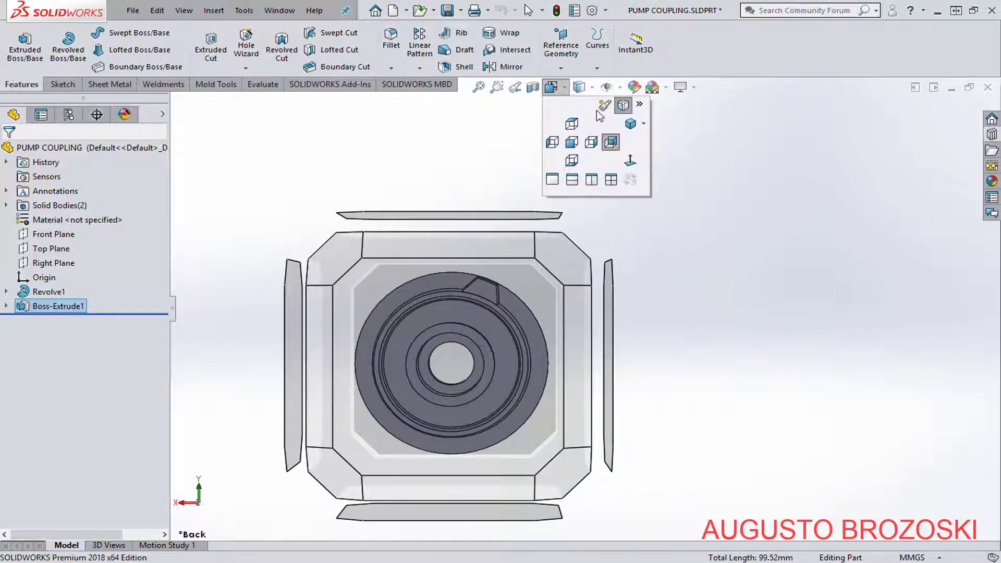
pyautogui.click(629, 124)
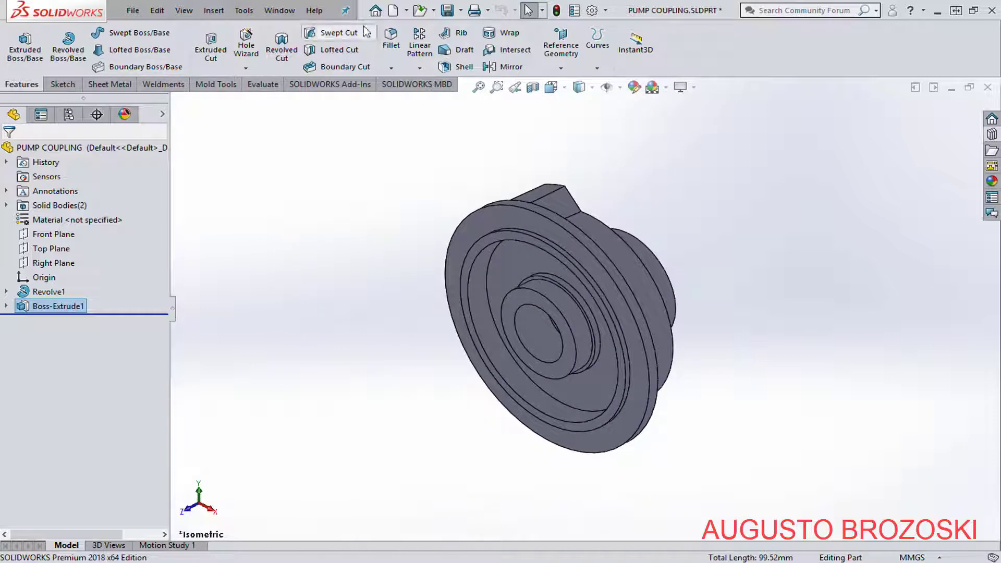
pyautogui.click(472, 102)
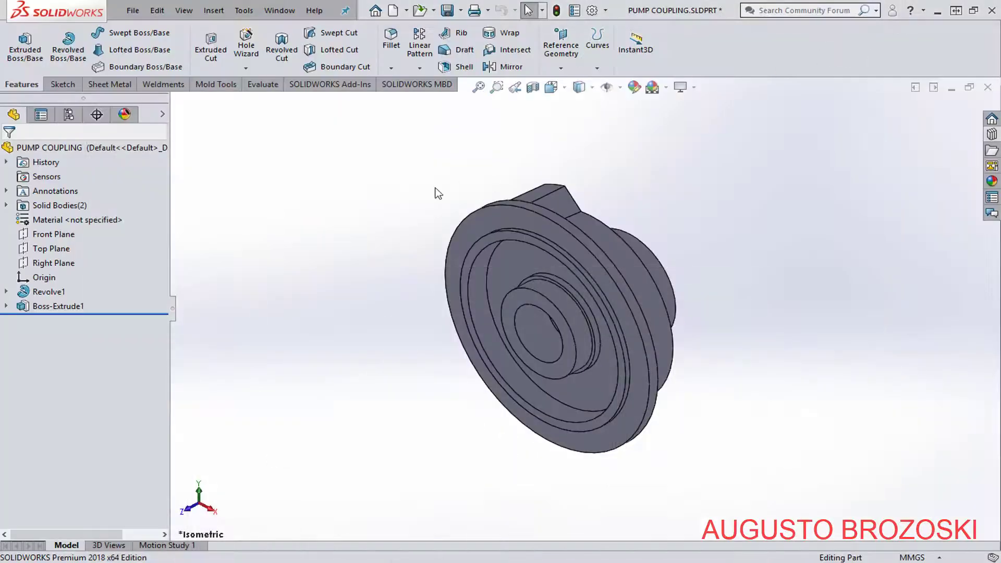
pyautogui.click(551, 87)
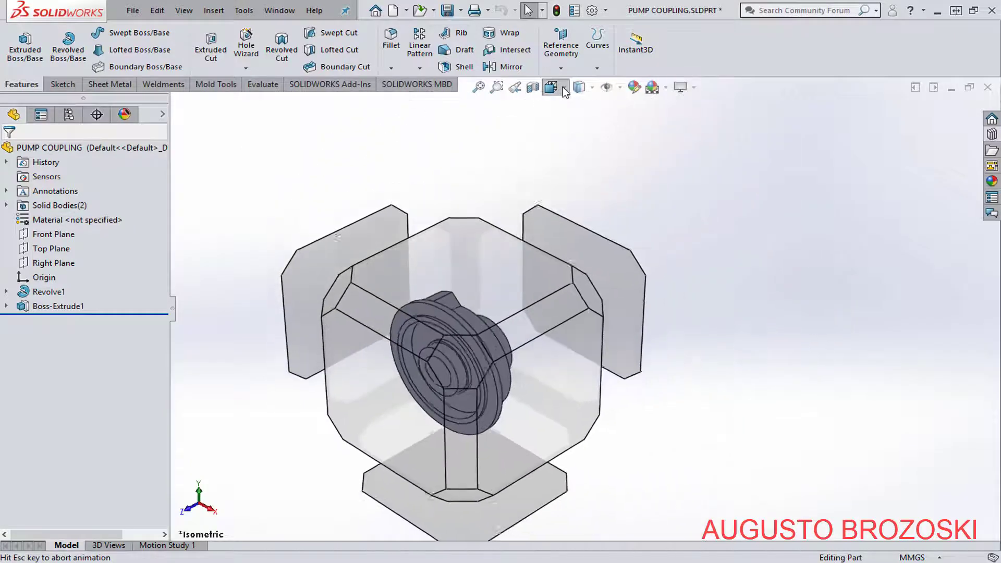
pyautogui.click(564, 299)
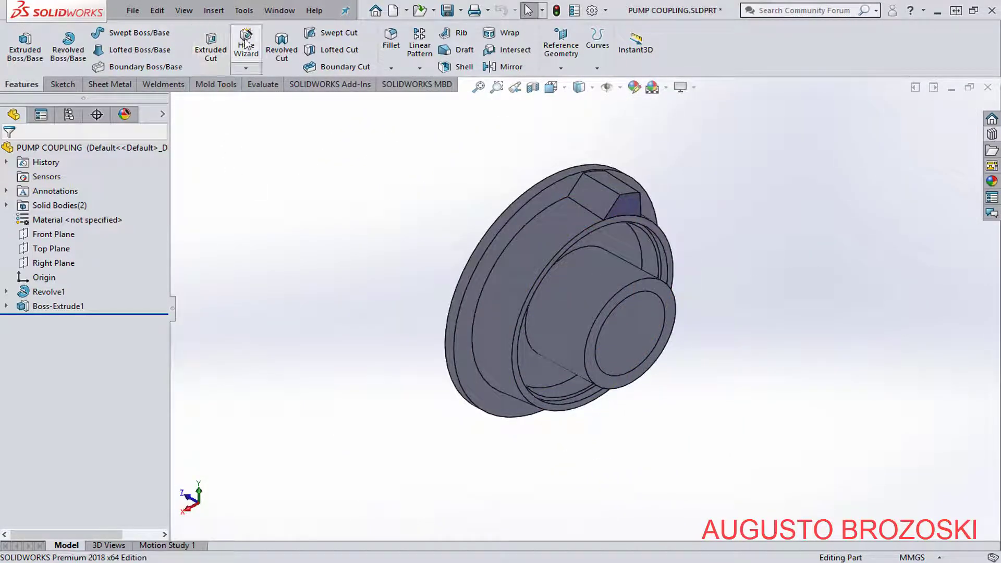
pyautogui.click(244, 55)
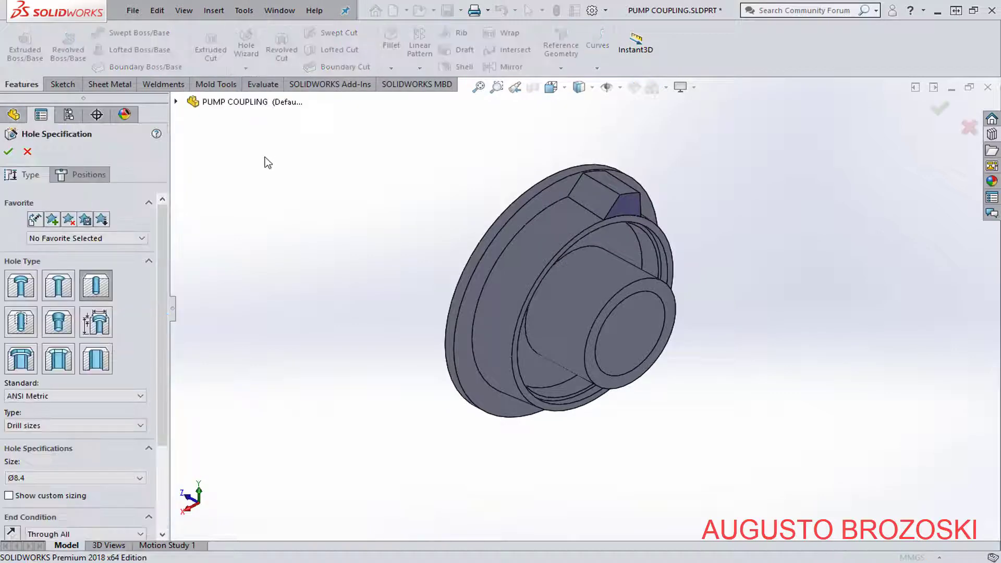
pyautogui.click(107, 177)
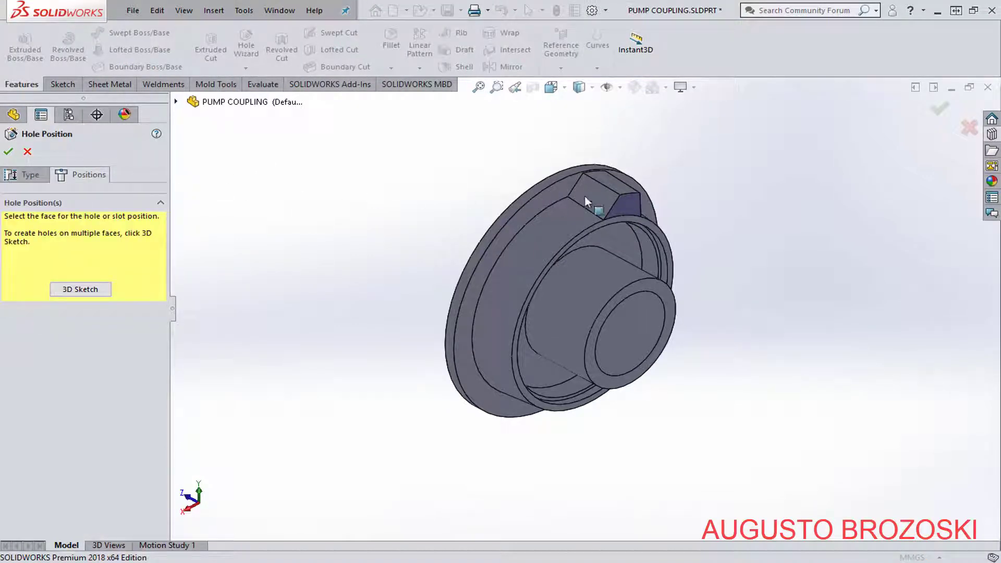
pyautogui.scroll(-8, 581, 203)
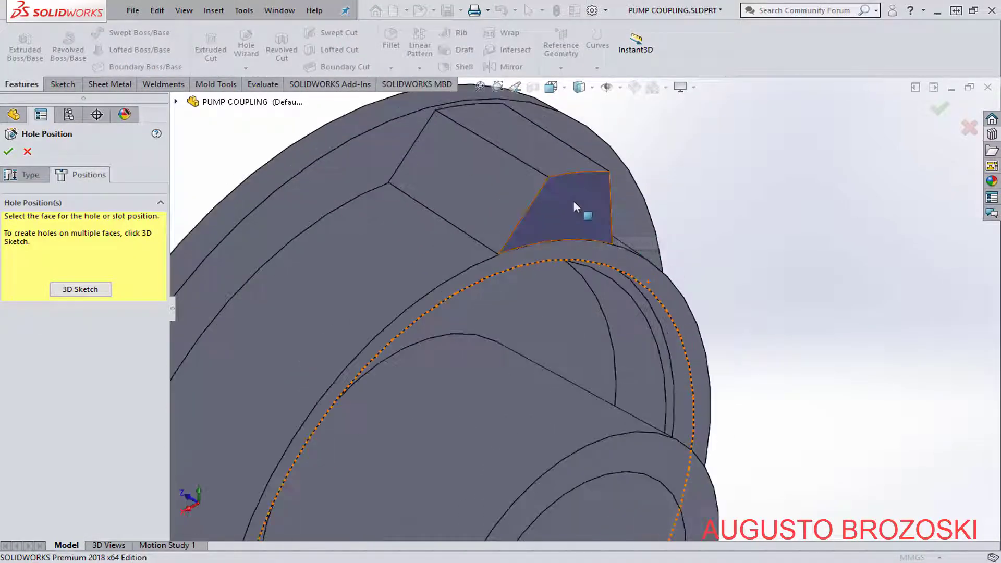
pyautogui.click(575, 206)
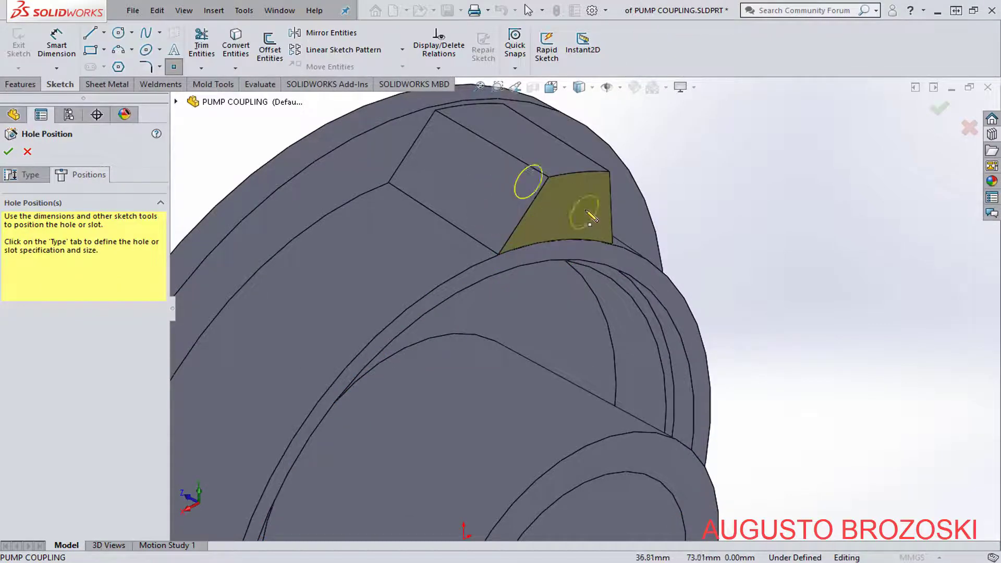
pyautogui.click(575, 205)
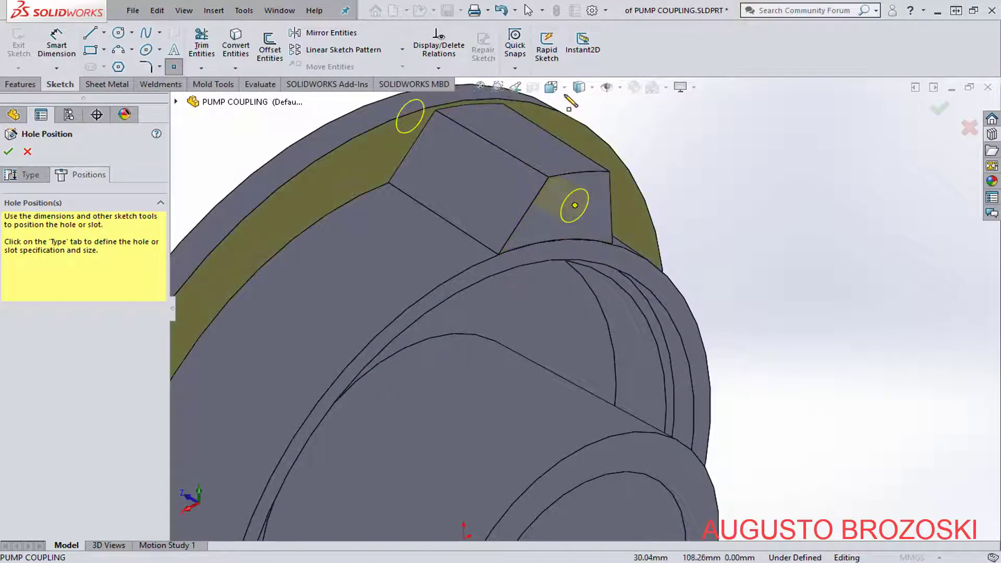
# In the back view, sketch construction centerlines from the flange's top quadrant to the origin and from the origin to the hole's centre point.
pyautogui.click(566, 90)
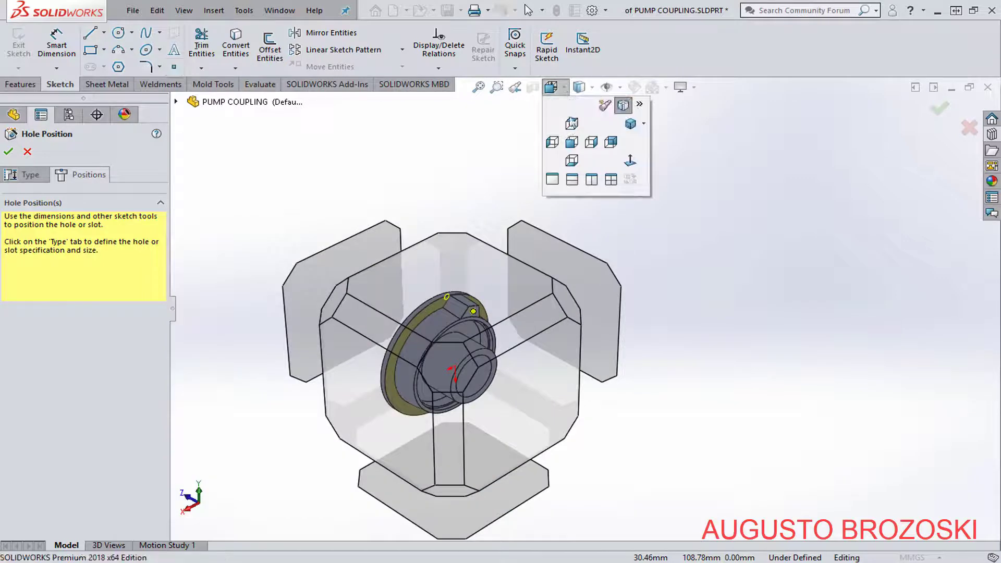
pyautogui.click(611, 141)
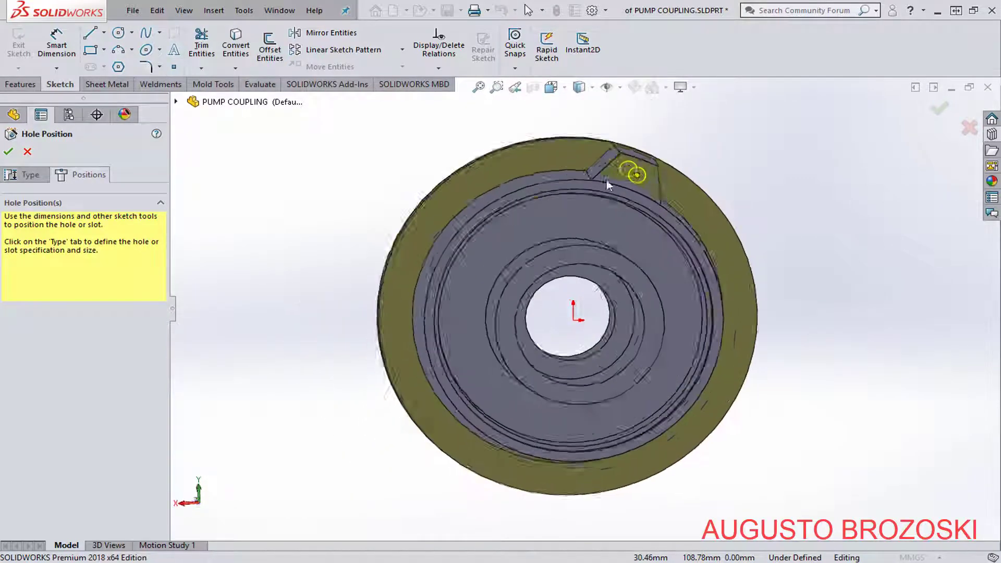
pyautogui.scroll(-1, 696, 164)
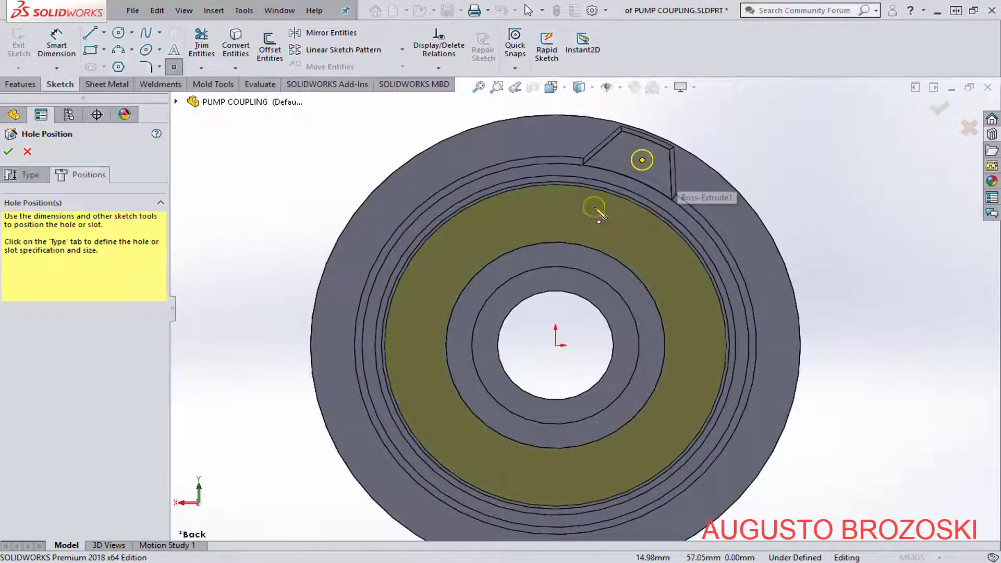
pyautogui.click(103, 34)
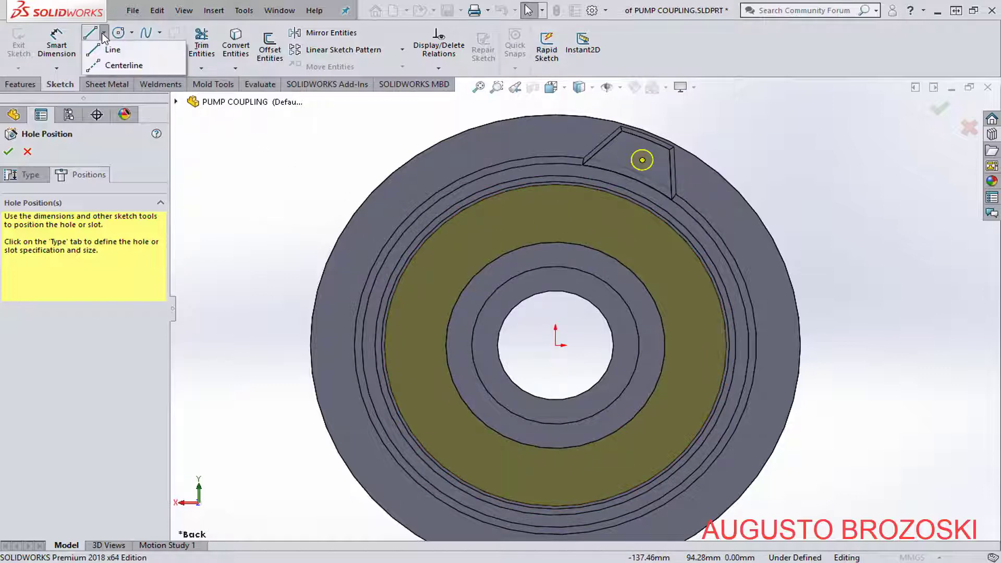
pyautogui.click(119, 66)
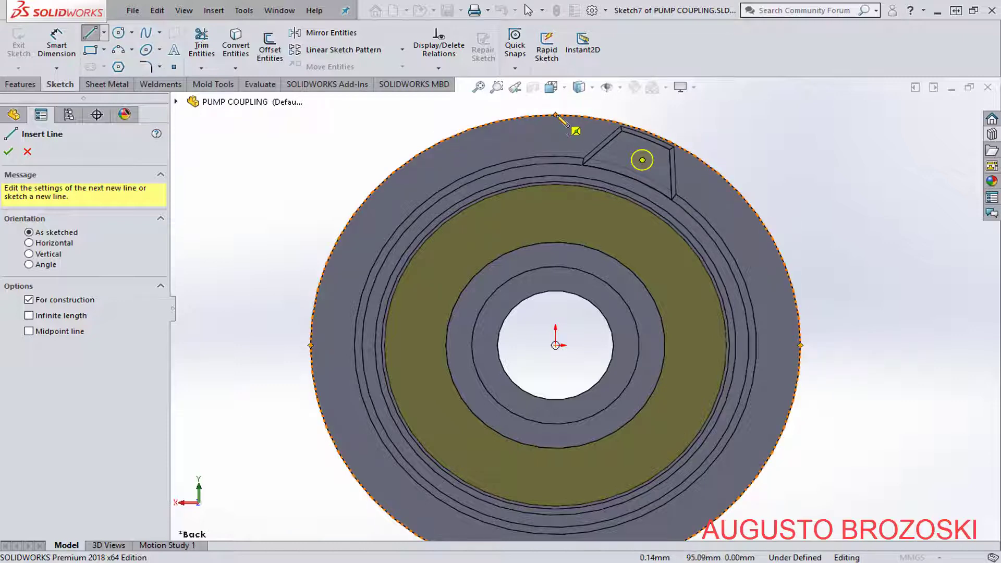
pyautogui.click(556, 115)
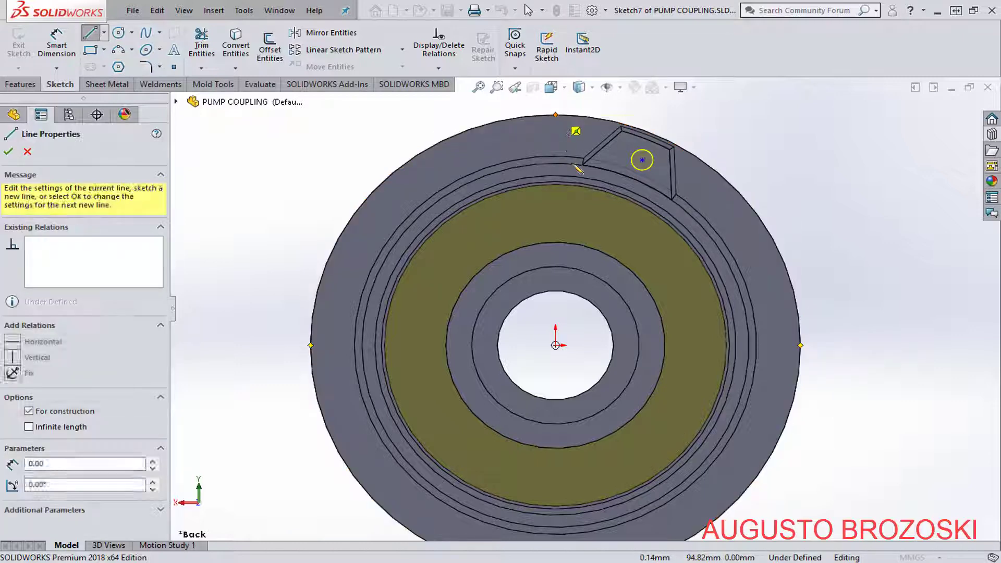
pyautogui.click(556, 345)
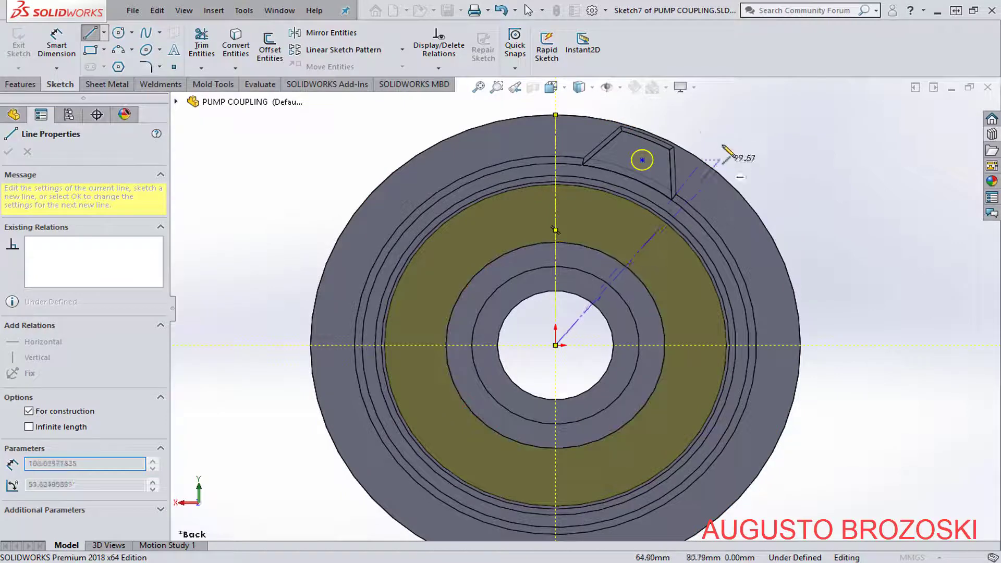
pyautogui.click(643, 160)
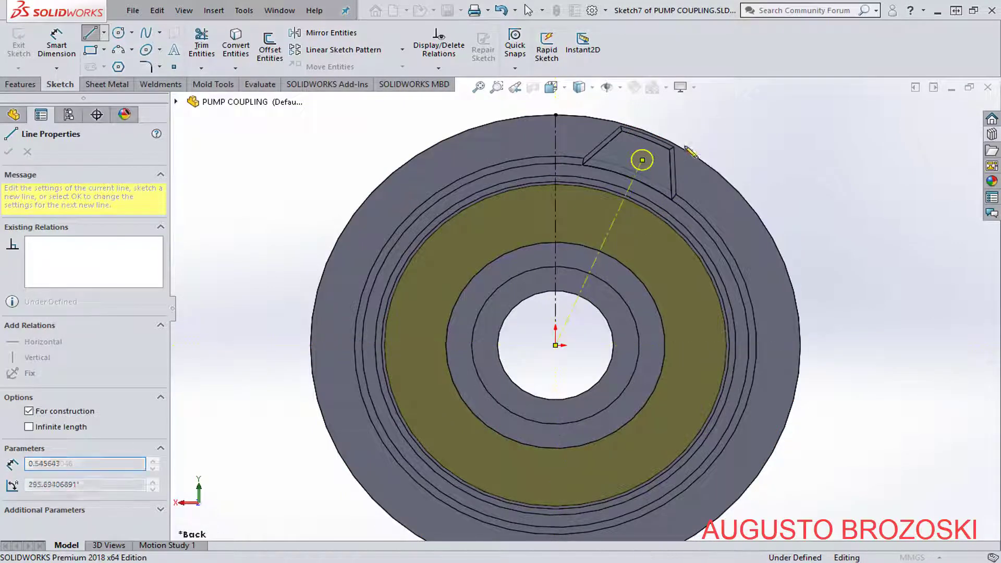
pyautogui.press('Escape')
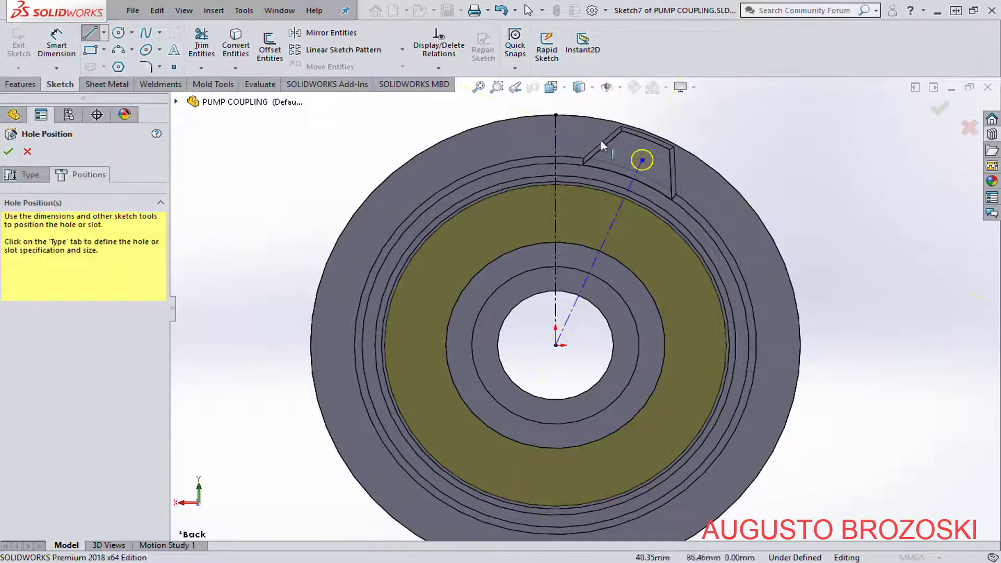
# Dimension the angle between the vertical centerline and the line to the hole centre at 22.5°.
pyautogui.click(71, 40)
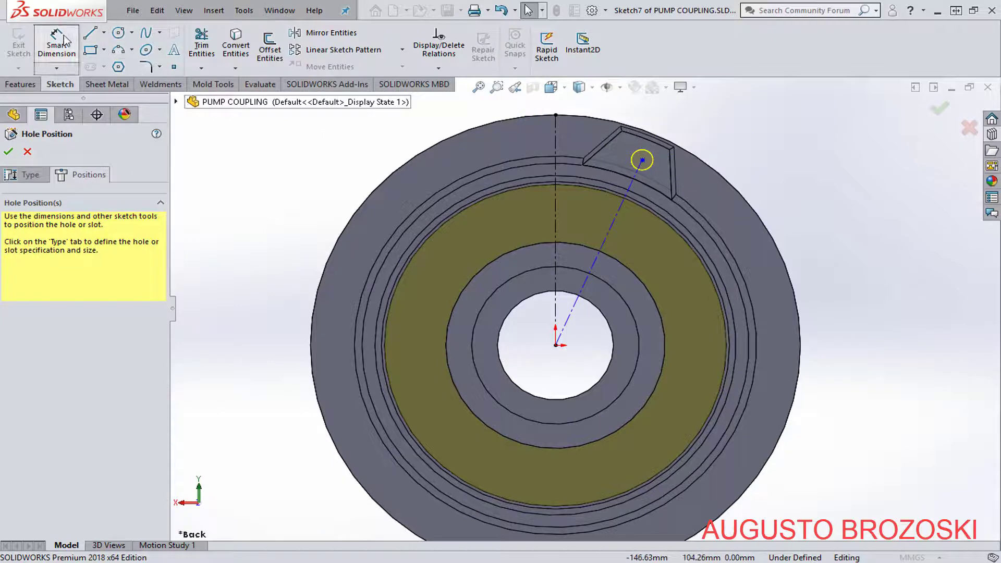
pyautogui.click(556, 219)
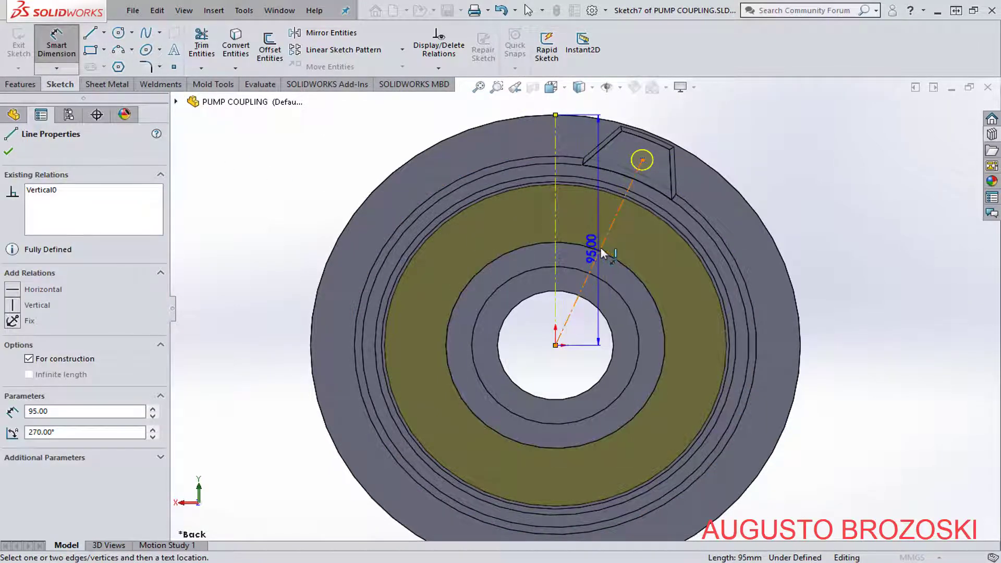
pyautogui.click(602, 243)
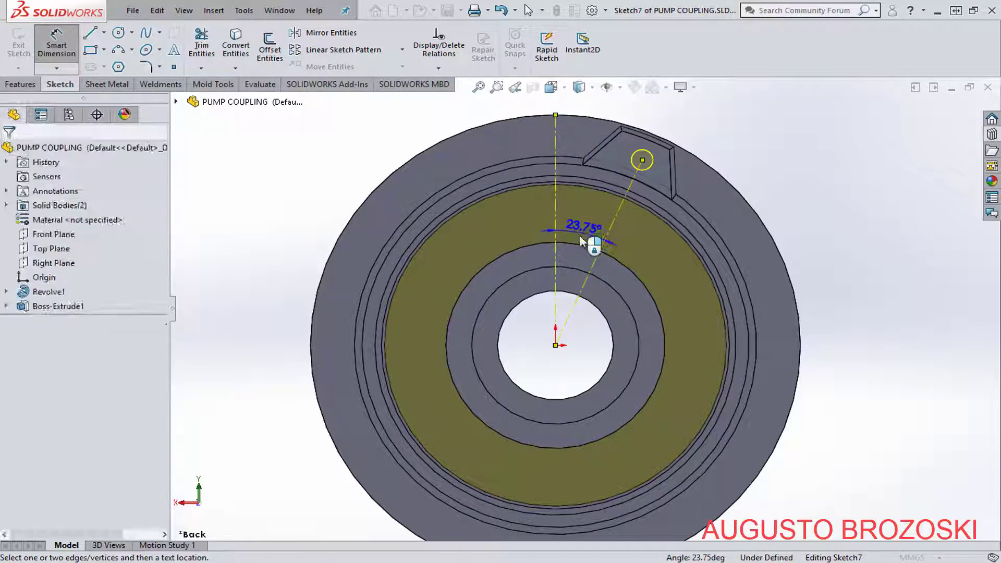
pyautogui.click(580, 236)
pyautogui.write('22')
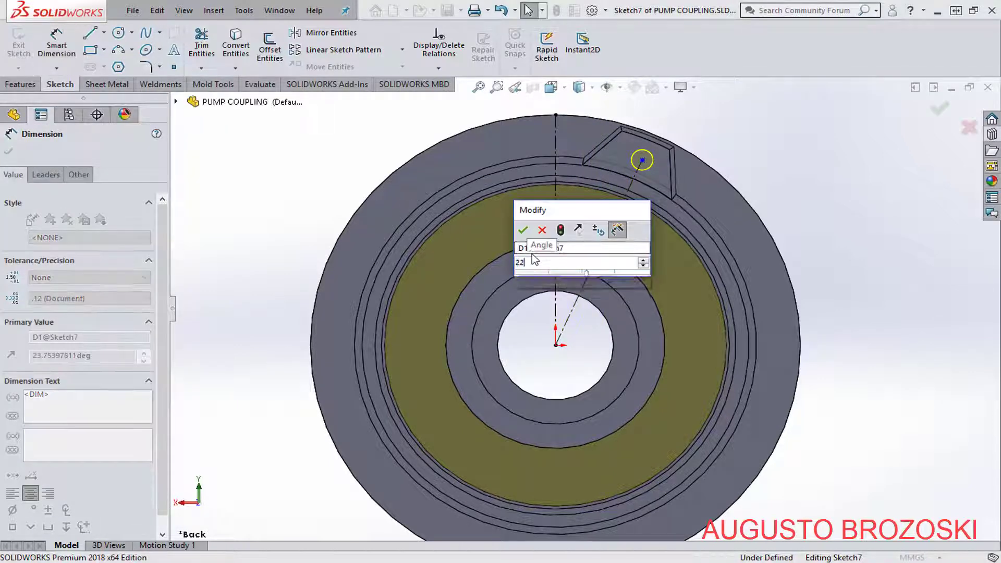
pyautogui.write('.5')
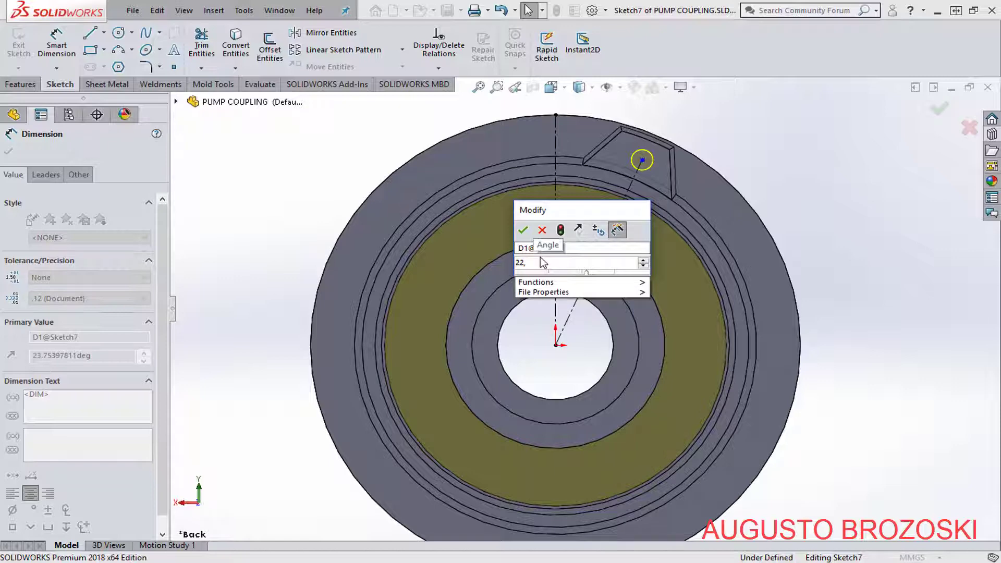
pyautogui.press('Return')
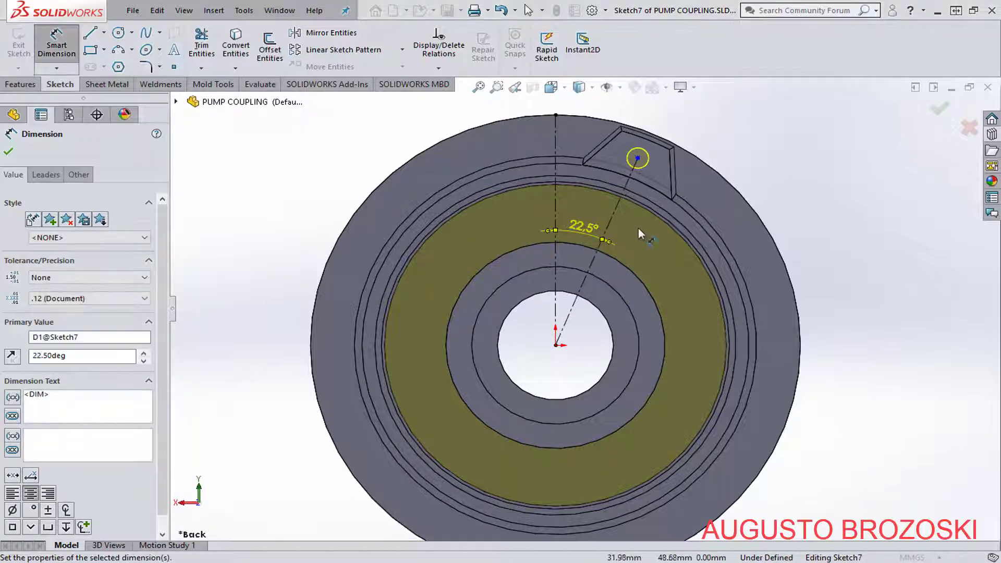
# Dimension the slanted centerline from the origin to the hole centre at 84 mm.
pyautogui.click(625, 220)
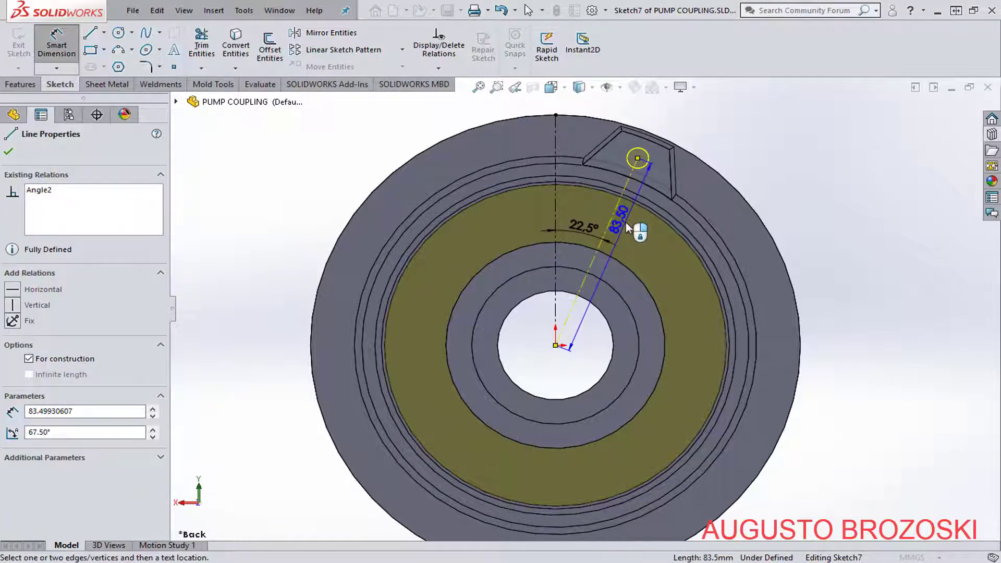
pyautogui.click(618, 235)
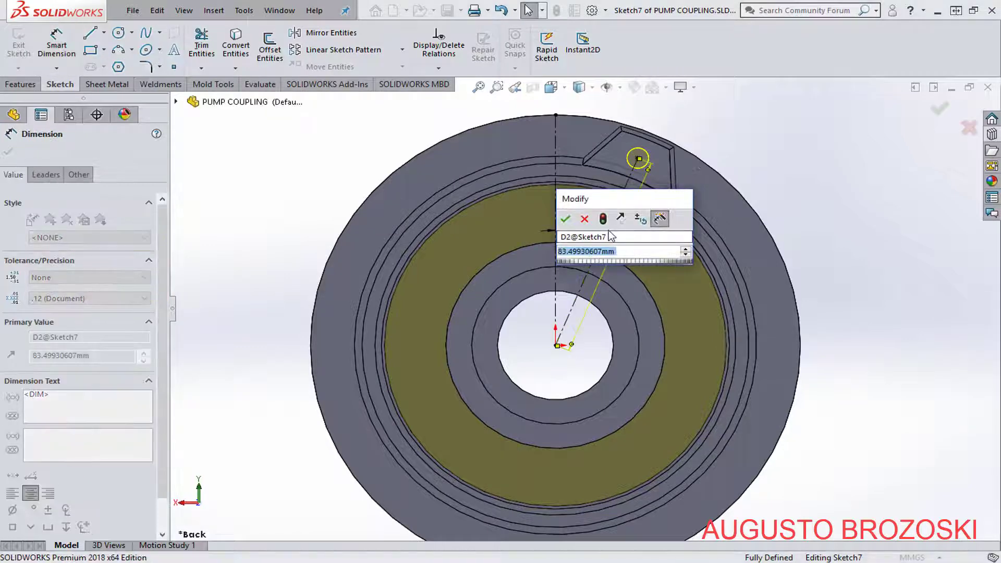
pyautogui.write('83.5')
pyautogui.press('Return')
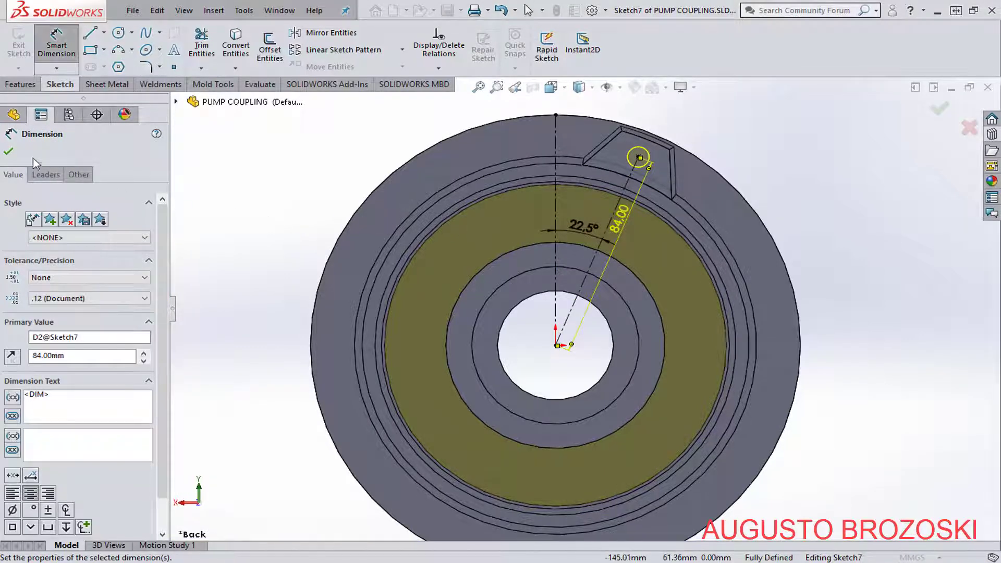
pyautogui.click(10, 152)
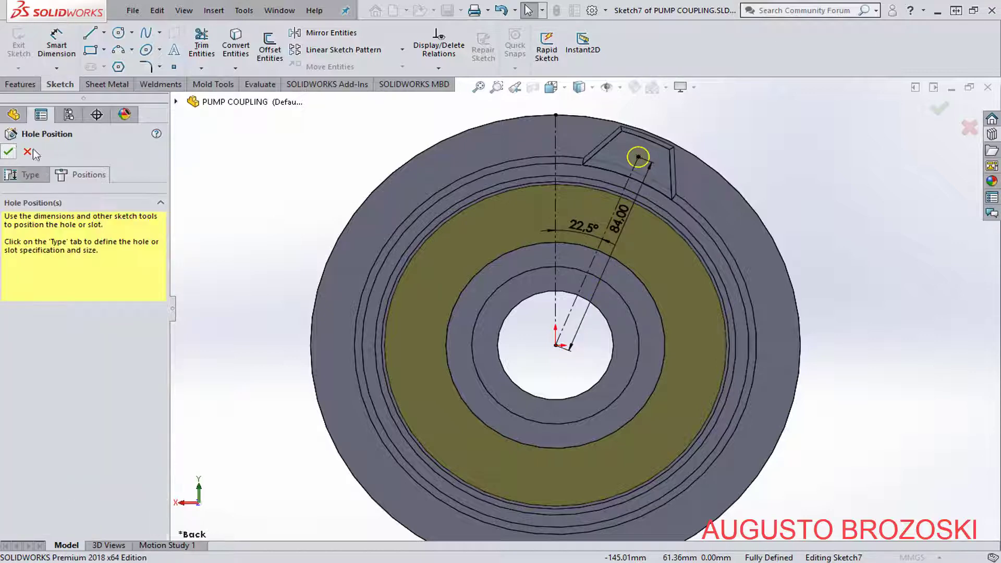
# Specify a plain hole with drill size Ø8.4 and a Through All end condition.
pyautogui.click(26, 176)
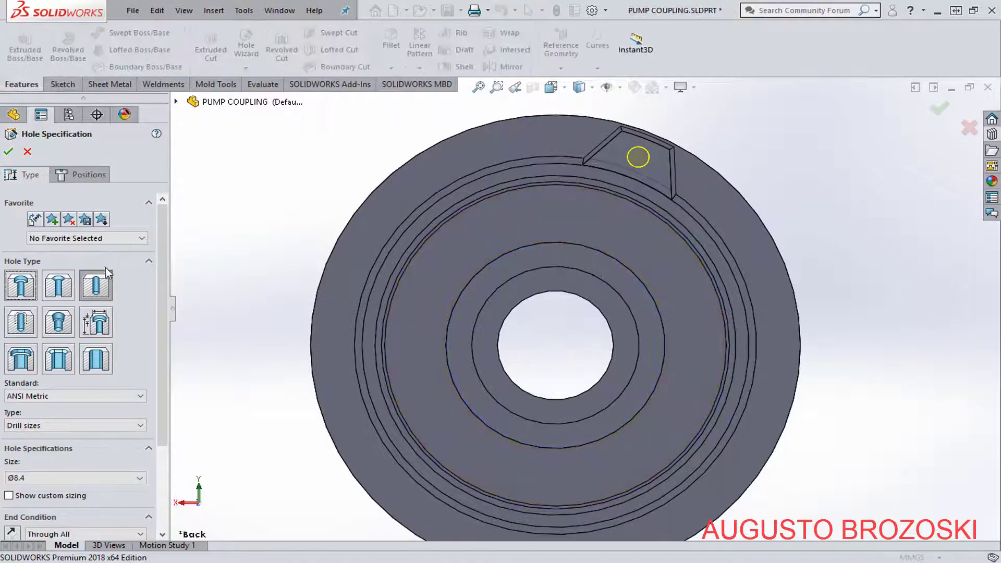
pyautogui.click(96, 294)
pyautogui.moveTo(161, 317); pyautogui.dragTo(151, 407)
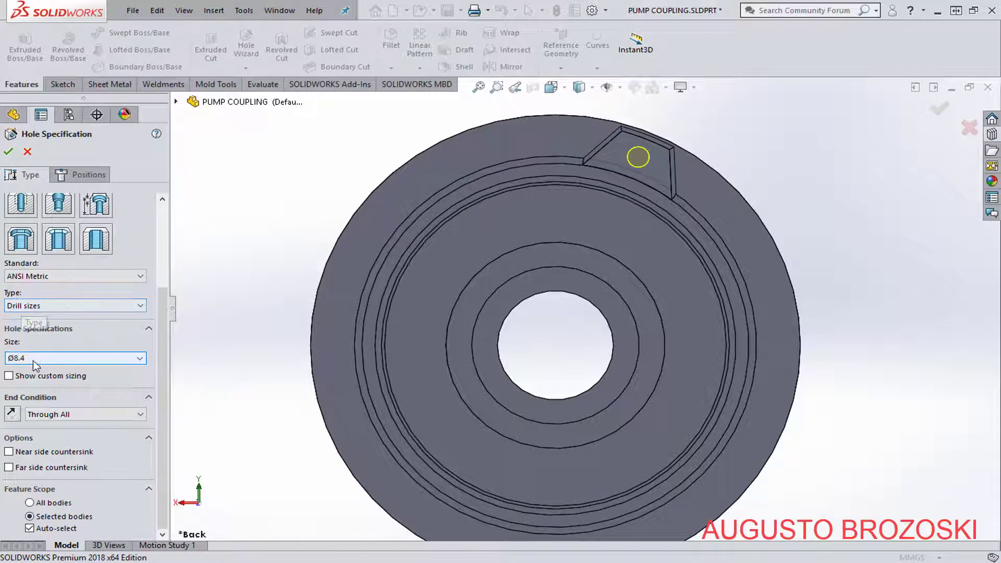
pyautogui.click(139, 358)
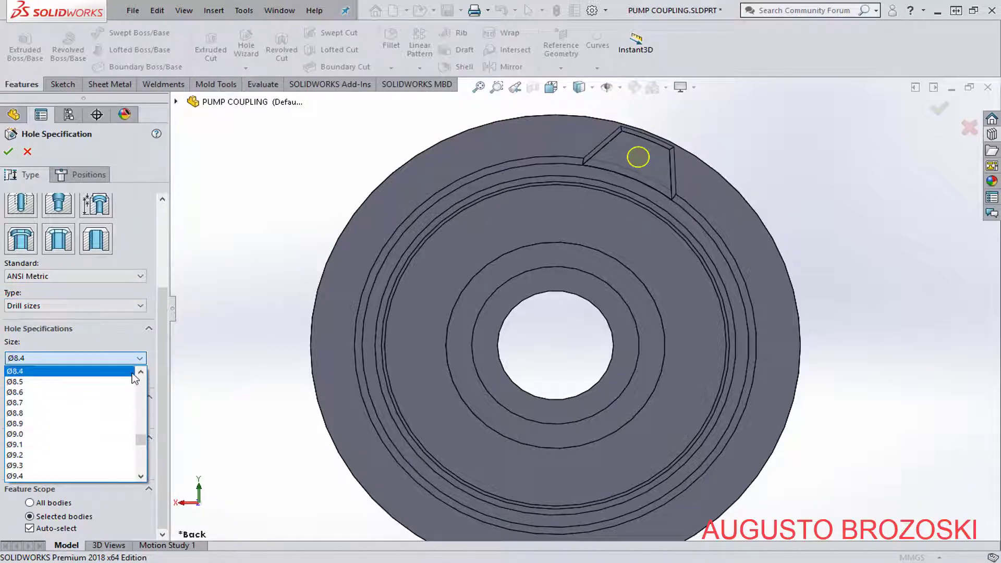
pyautogui.click(73, 371)
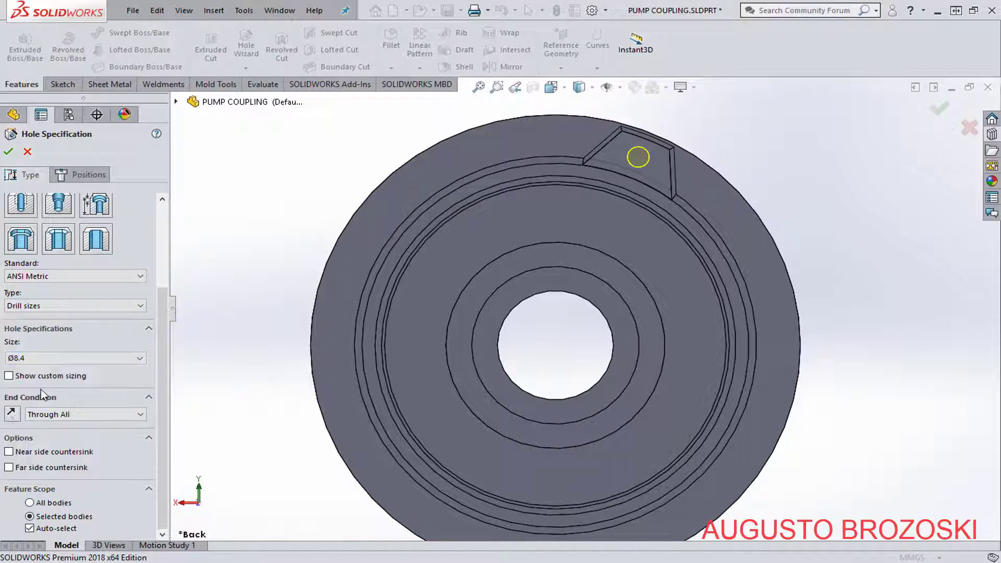
pyautogui.click(85, 414)
pyautogui.click(71, 436)
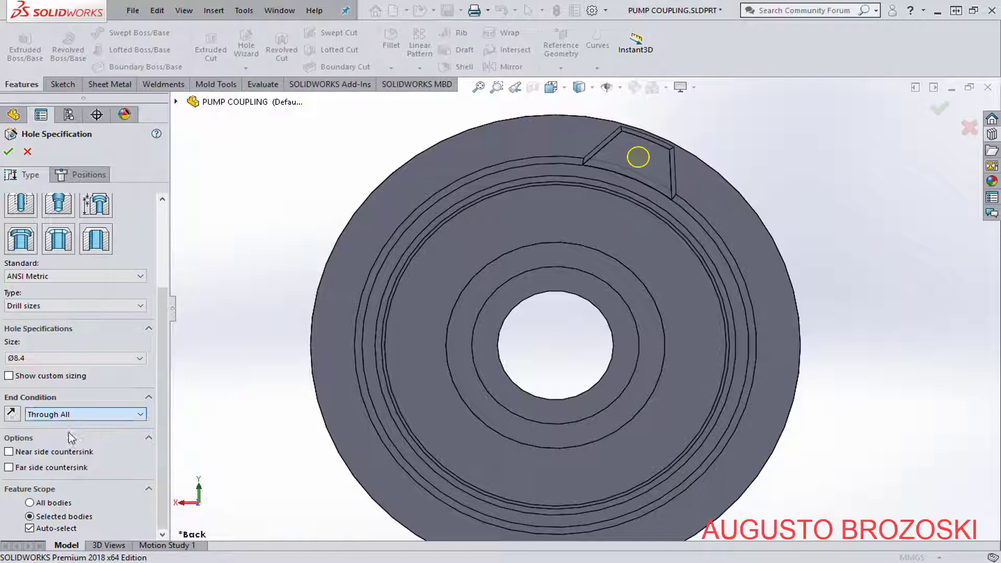
# Check the hole preview on the lug and flange in isometric view and accept the hole.
pyautogui.click(563, 85)
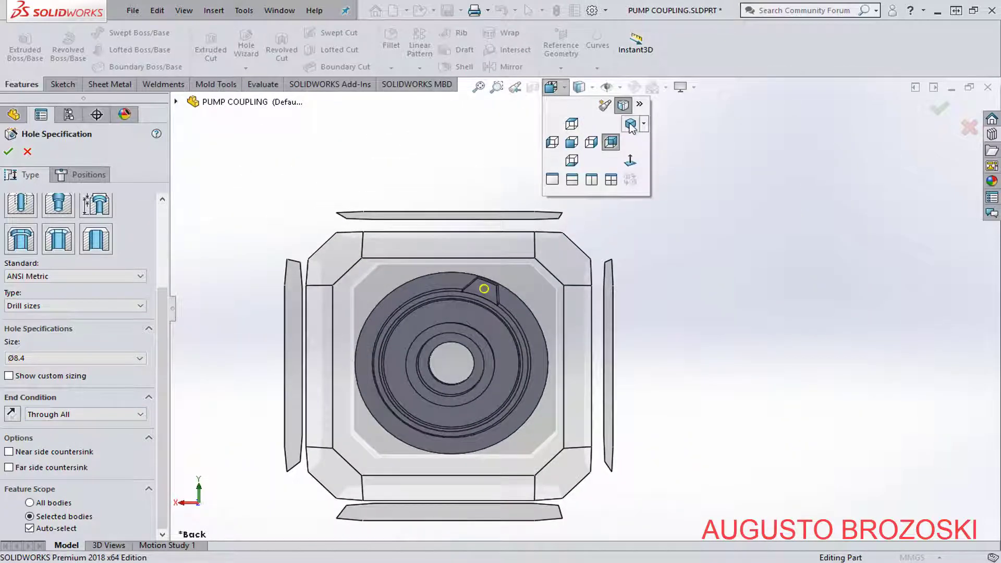
pyautogui.click(630, 125)
pyautogui.scroll(-2, 534, 191)
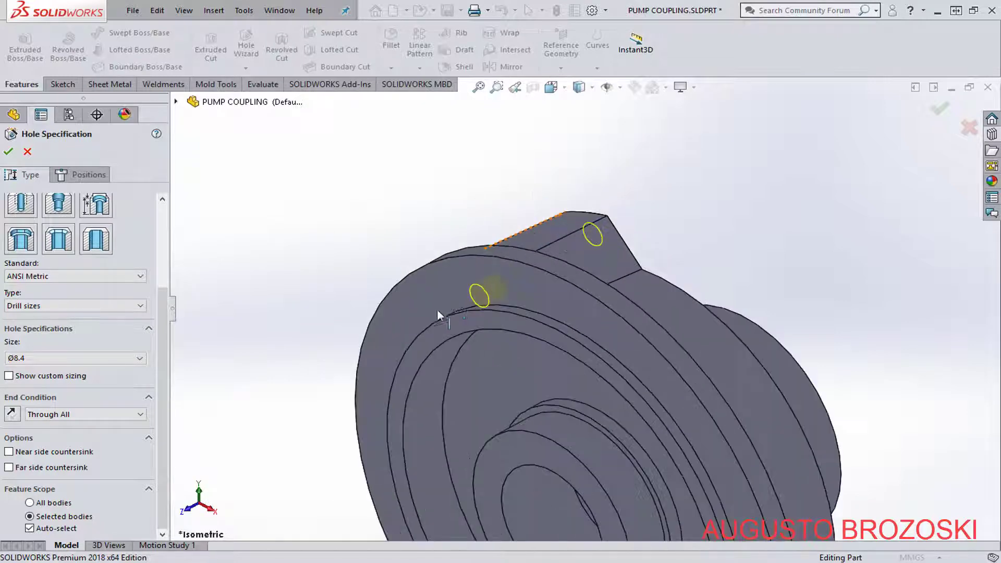
pyautogui.click(8, 153)
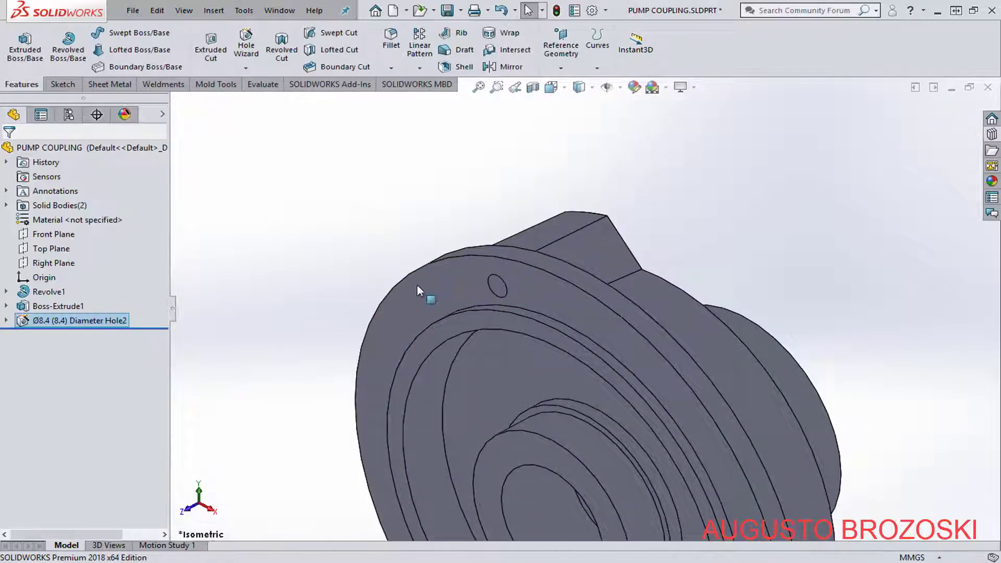
# Examine the drilled hole through the lug and flange from the front, side and back of the coupling.
pyautogui.moveTo(417, 286); pyautogui.dragTo(398, 252, button='middle')
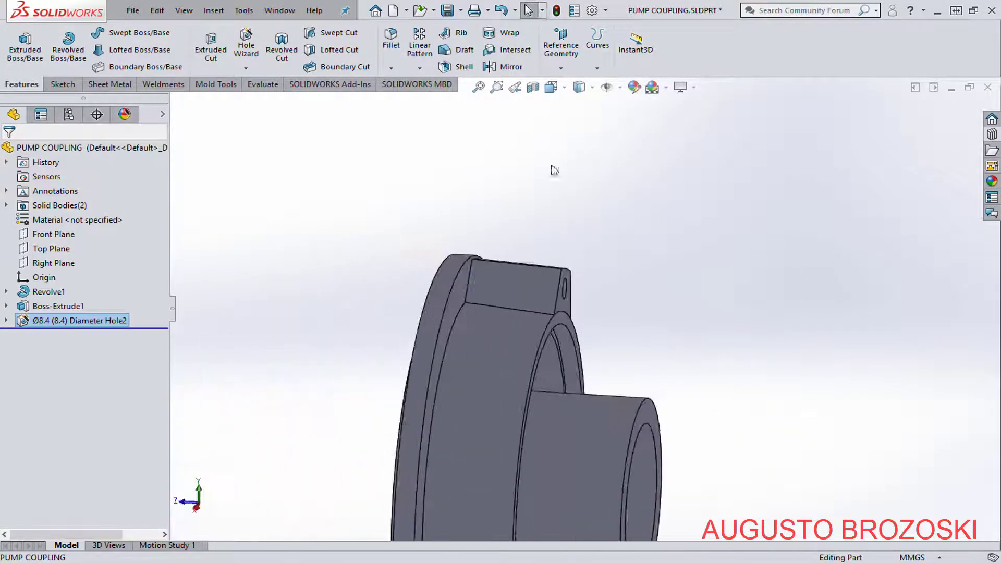
pyautogui.click(553, 87)
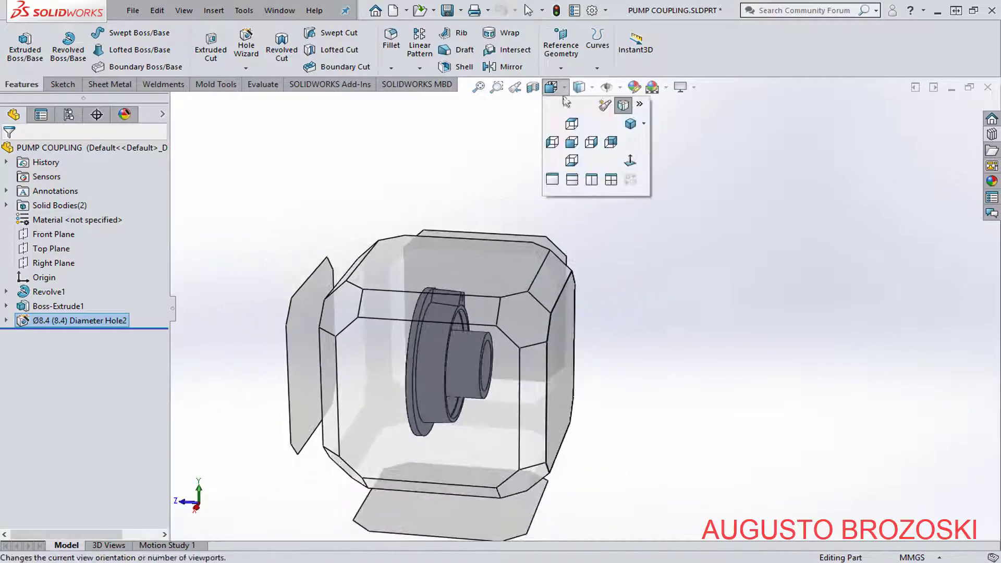
pyautogui.click(630, 124)
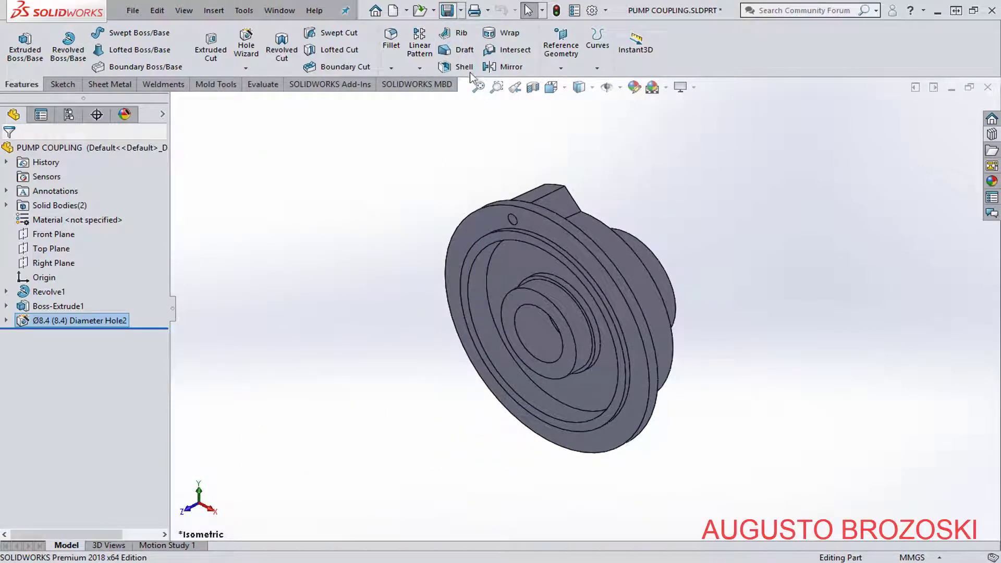
pyautogui.click(484, 109)
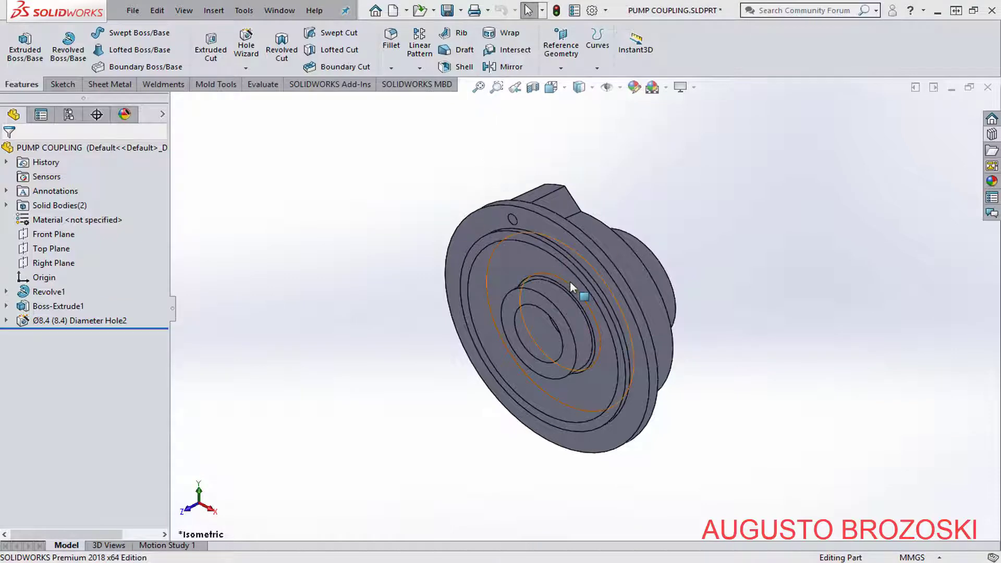
pyautogui.moveTo(570, 284); pyautogui.dragTo(433, 197, button='middle')
pyautogui.scroll(-2, 656, 207)
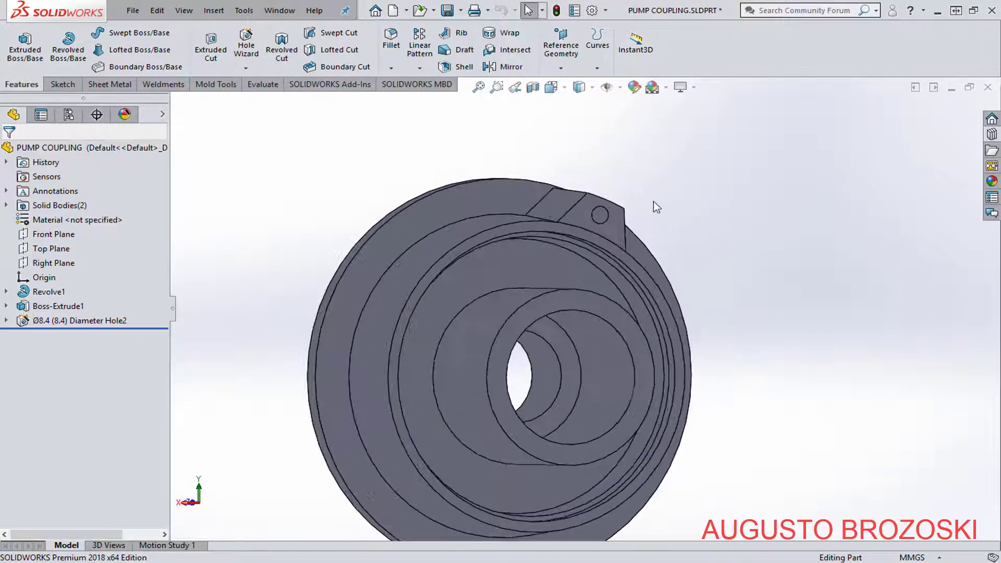
pyautogui.scroll(-4, 656, 207)
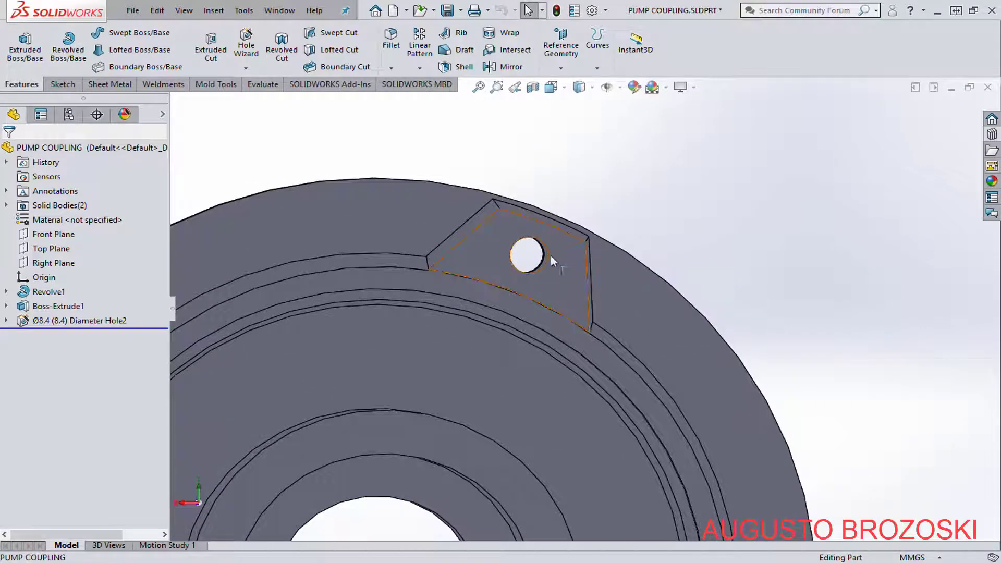
pyautogui.scroll(3, 518, 237)
pyautogui.moveTo(490, 271); pyautogui.dragTo(416, 231, button='middle')
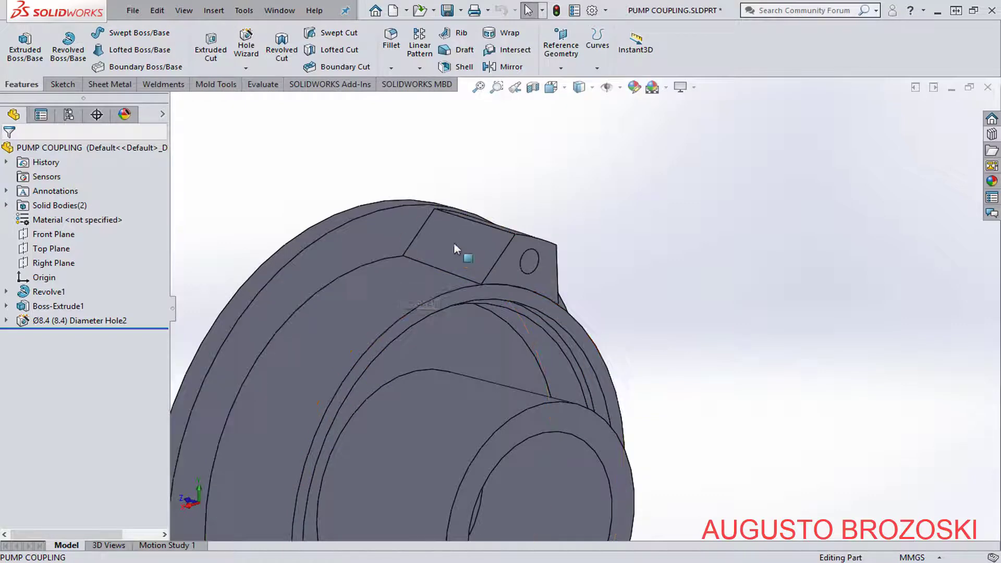
pyautogui.scroll(2, 436, 283)
pyautogui.moveTo(436, 284); pyautogui.dragTo(447, 312, button='middle')
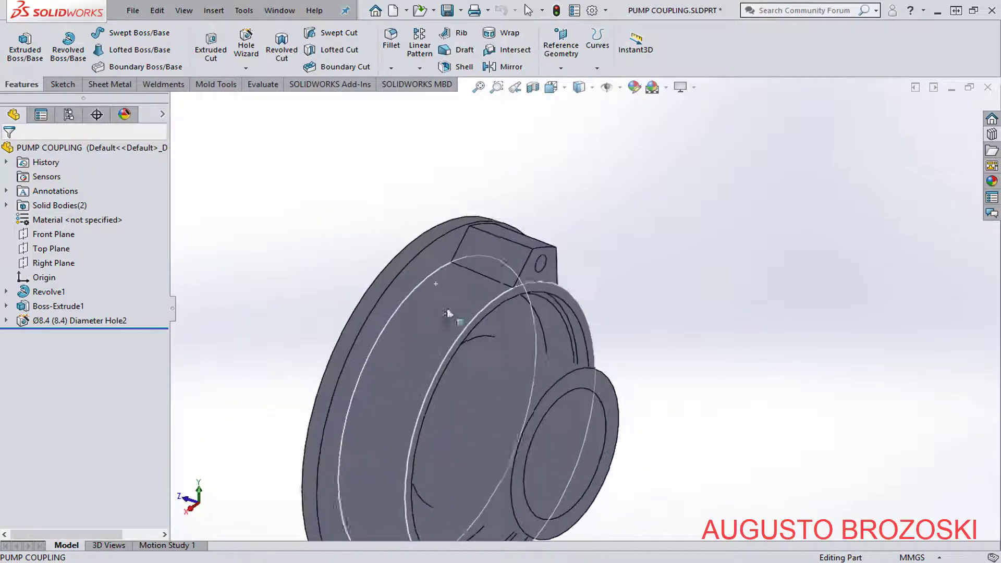
# Try a 5 mm fillet on one base edge where the lug meets the coupling body, and undo it.
pyautogui.scroll(-2, 398, 191)
pyautogui.click(391, 39)
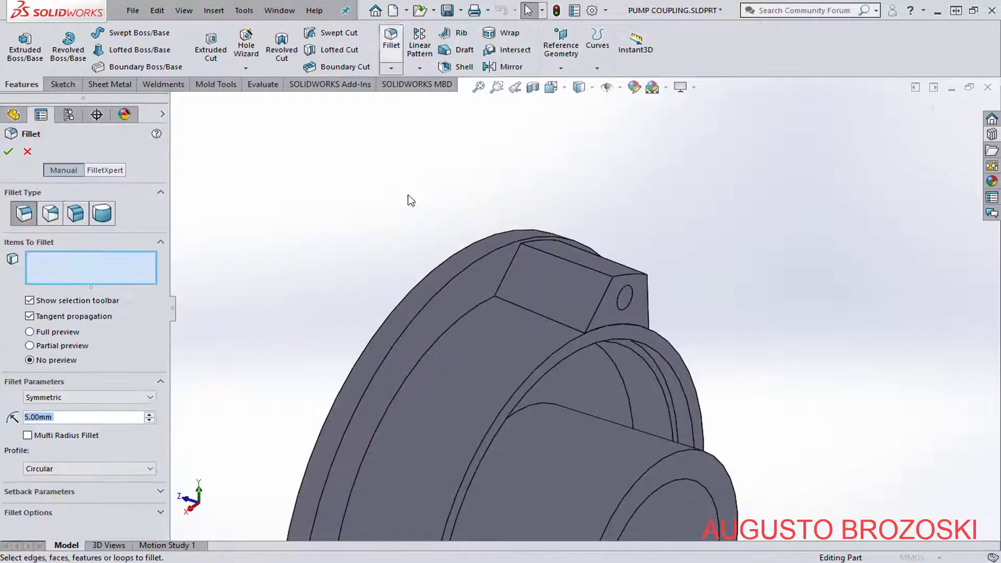
pyautogui.click(536, 313)
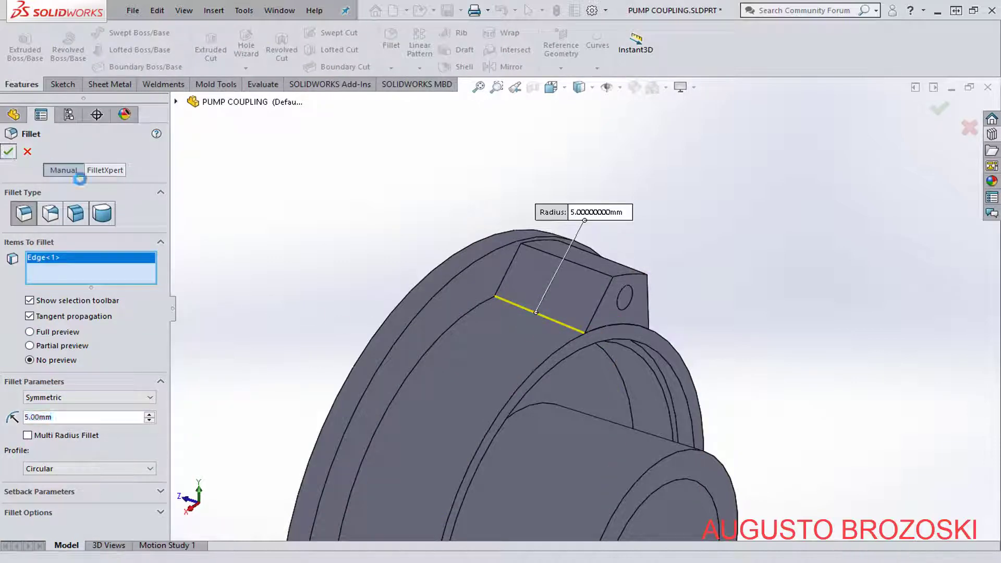
pyautogui.click(8, 152)
pyautogui.moveTo(395, 257); pyautogui.dragTo(649, 270, button='middle')
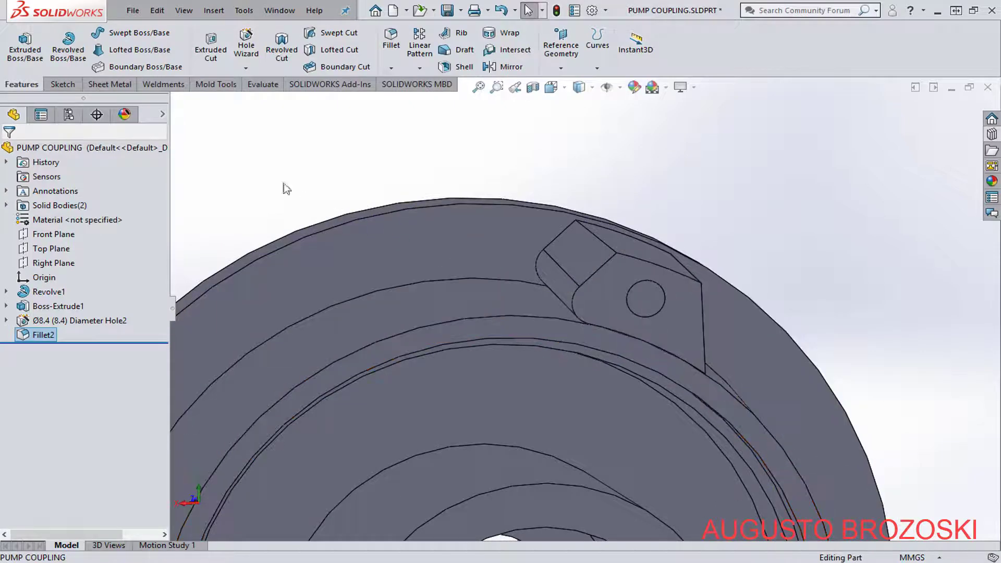
pyautogui.click(501, 13)
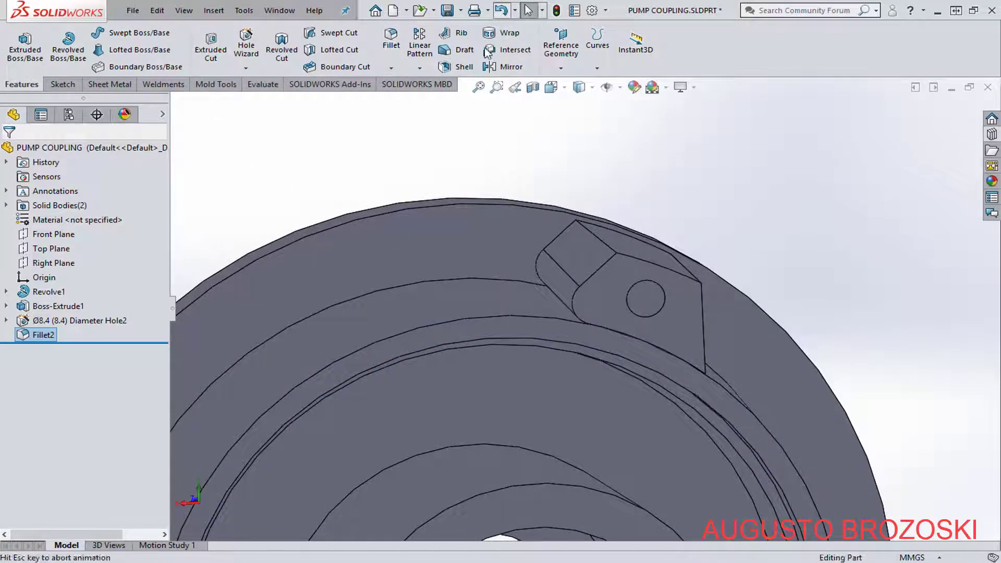
# Edit the lug extrusion so that its result merges with the coupling body.
pyautogui.rightClick(60, 311)
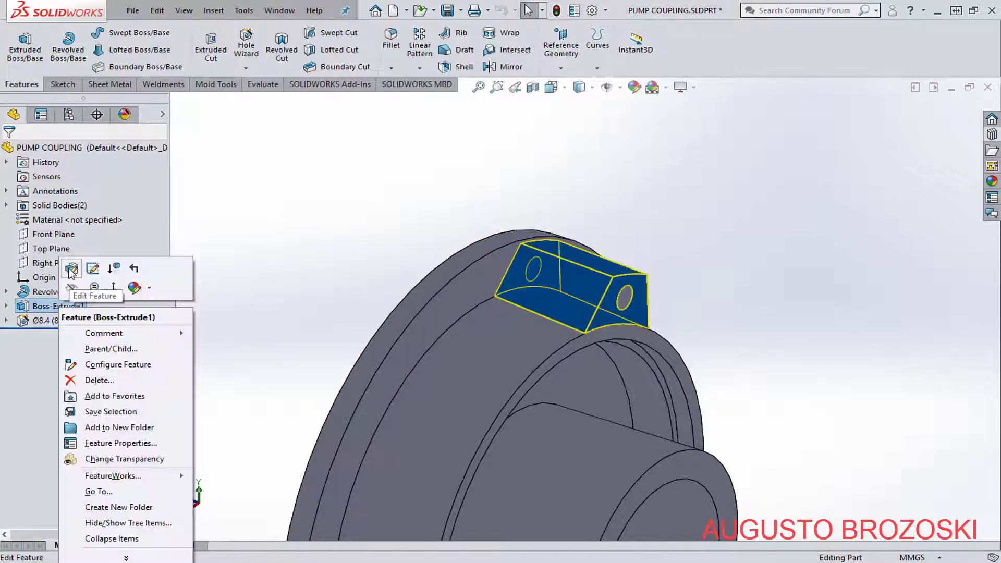
pyautogui.click(71, 269)
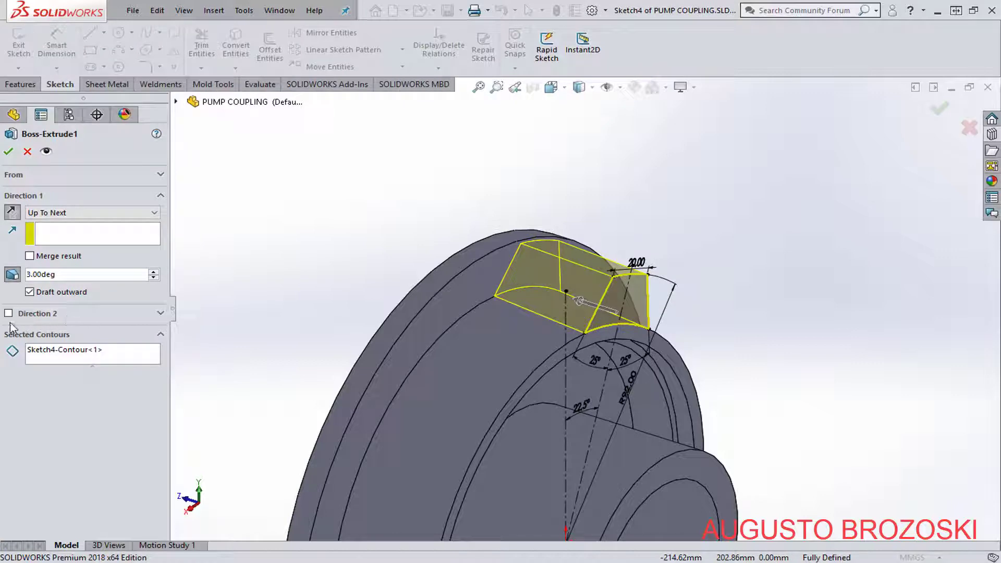
pyautogui.click(30, 257)
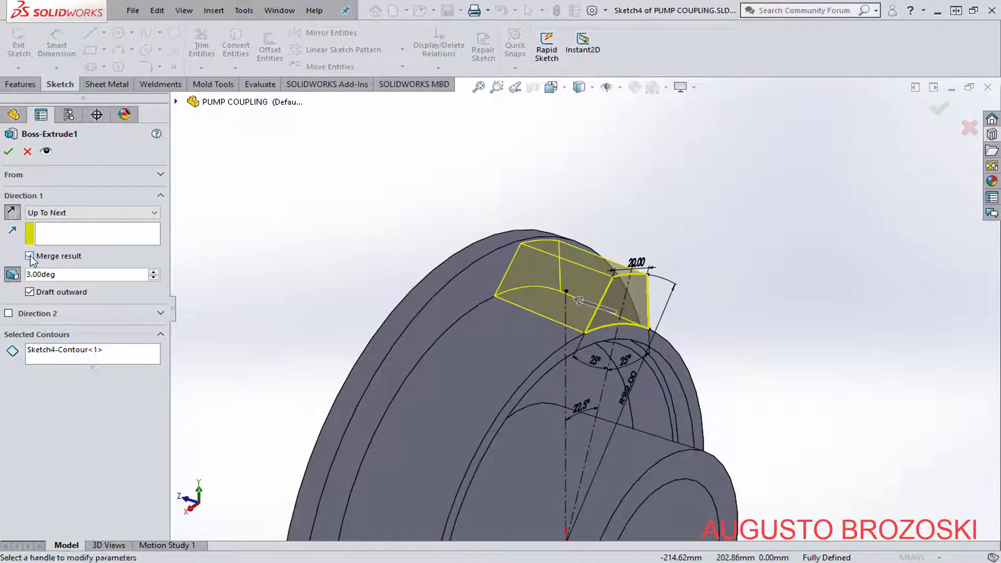
pyautogui.click(8, 151)
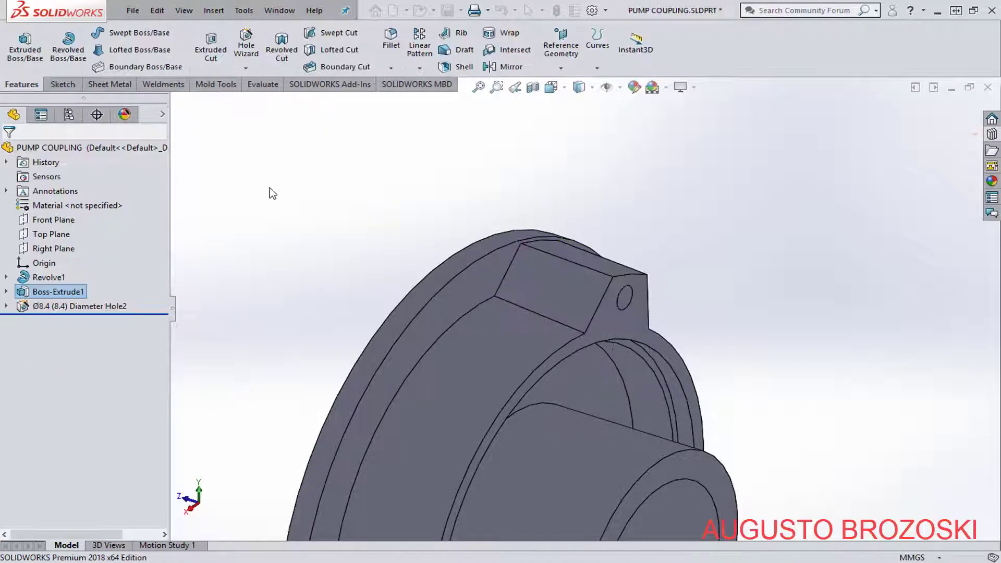
# Fillet the lug's four lengthwise edges, two at the base and two on the outer side, with a 5 mm radius.
pyautogui.moveTo(495, 295); pyautogui.dragTo(435, 272, button='middle')
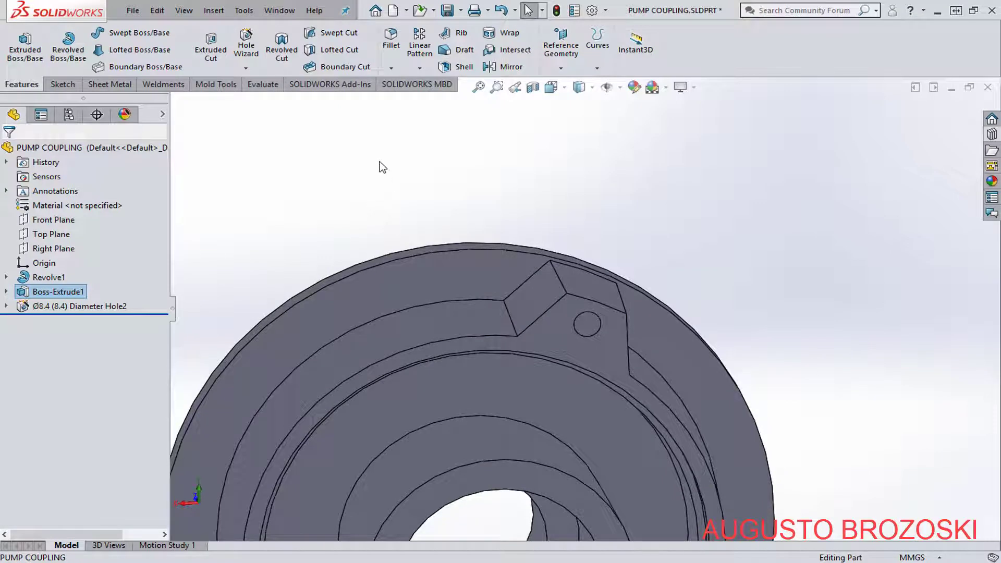
pyautogui.click(391, 39)
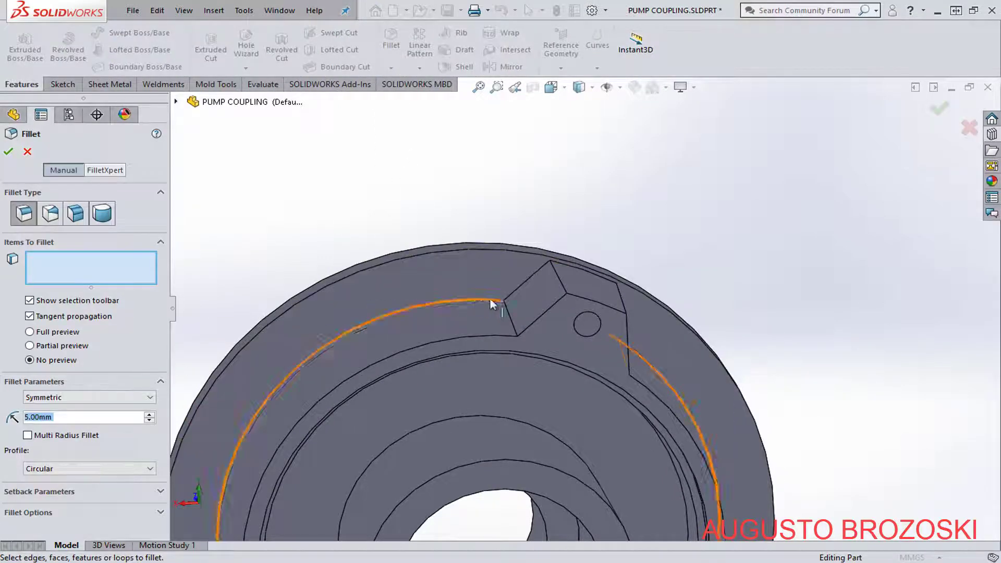
pyautogui.click(511, 321)
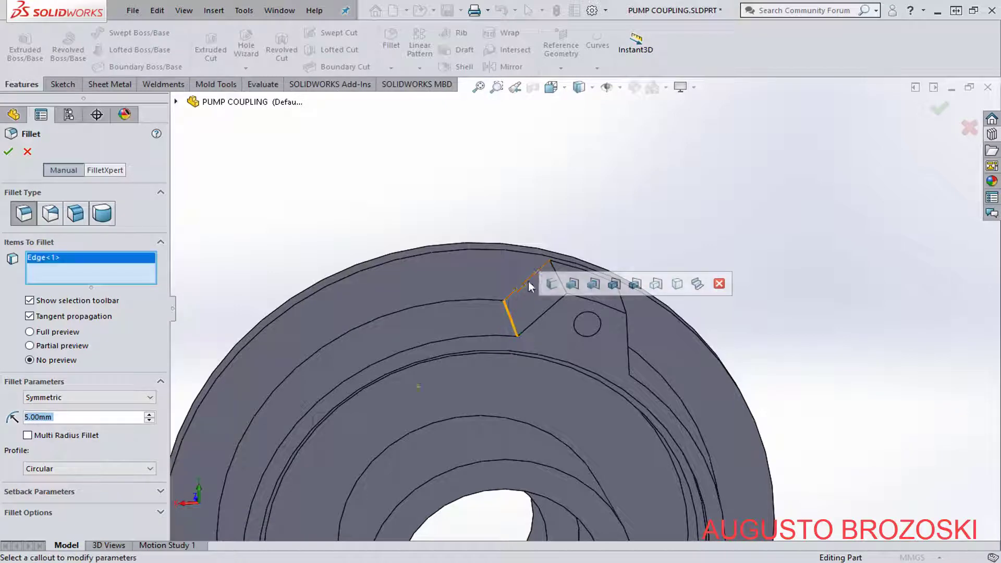
pyautogui.click(554, 271)
pyautogui.moveTo(677, 294); pyautogui.dragTo(588, 304, button='middle')
pyautogui.scroll(-2, 580, 302)
pyautogui.click(578, 284)
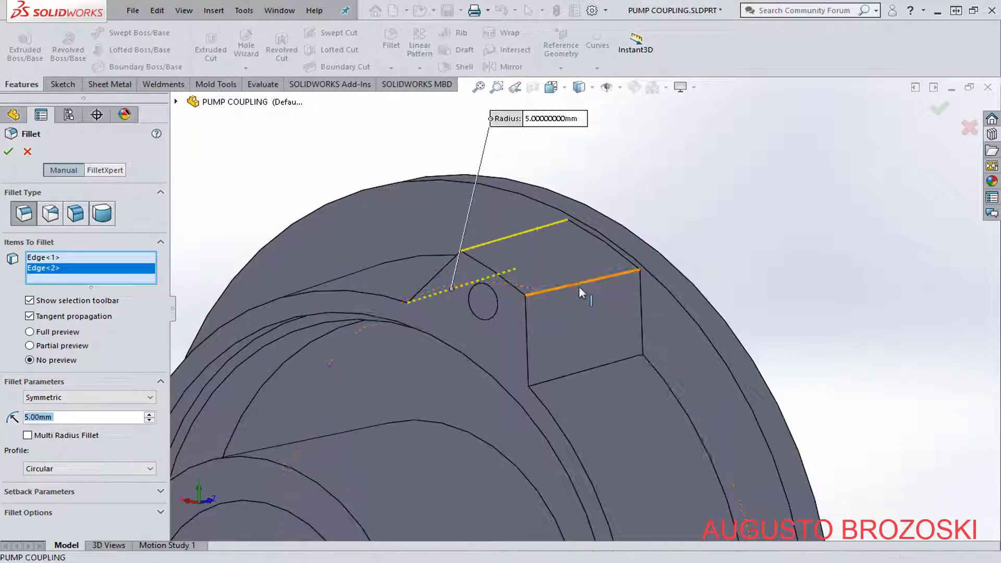
pyautogui.click(577, 371)
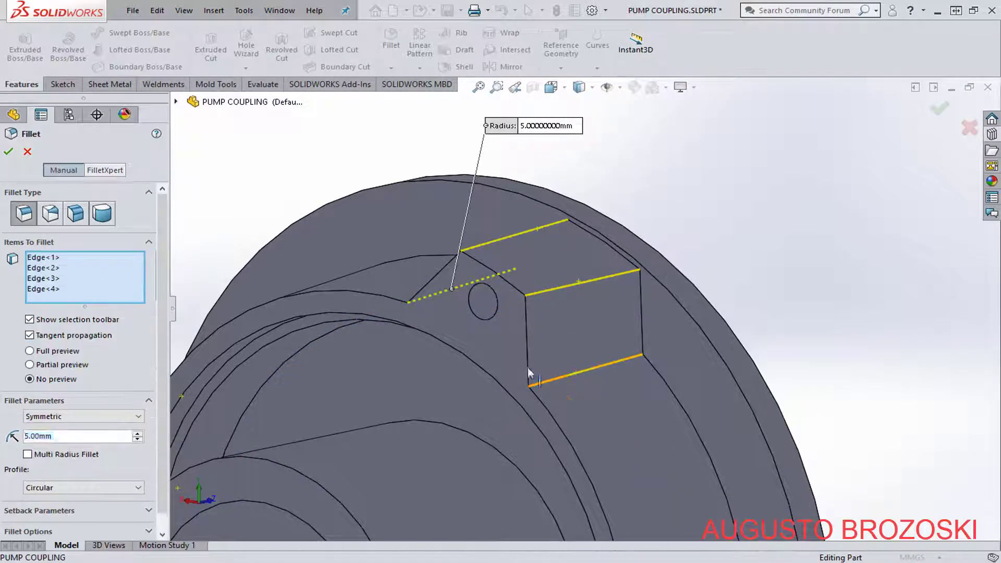
pyautogui.click(8, 152)
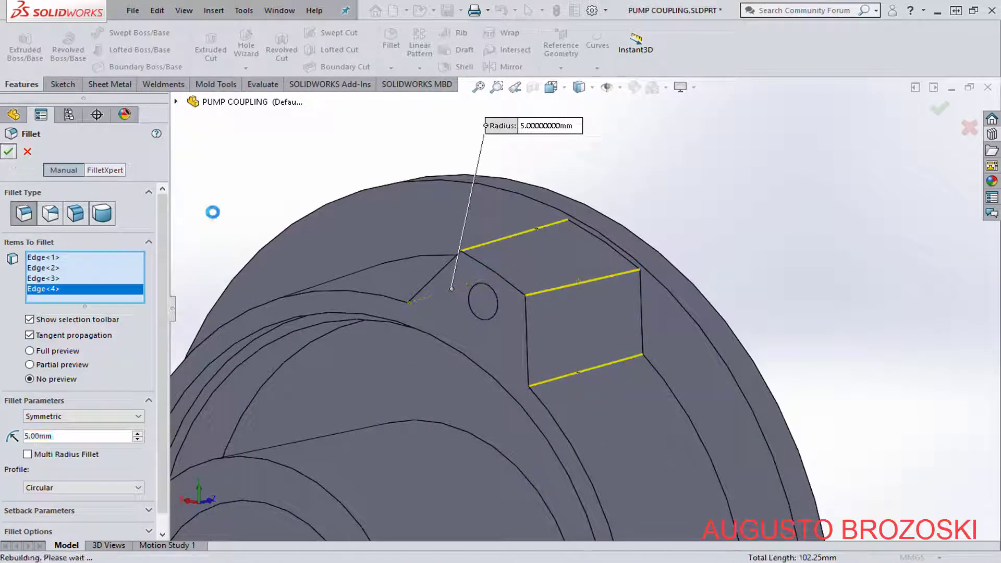
# Set up a circular pattern with the lug fillet, the Ø8.4 hole and the lug extrusion as features to pattern.
pyautogui.scroll(3, 465, 227)
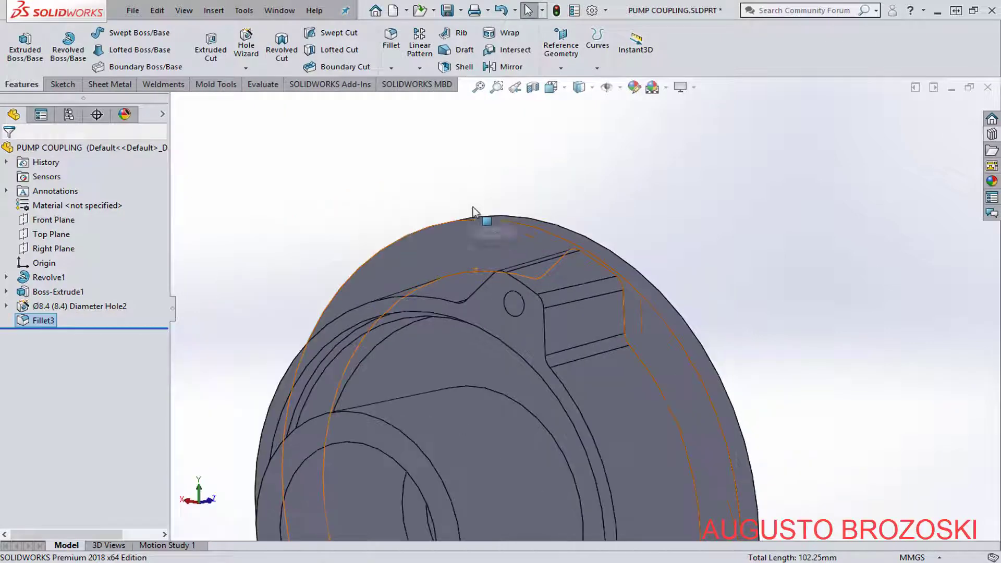
pyautogui.moveTo(534, 242); pyautogui.dragTo(481, 206, button='middle')
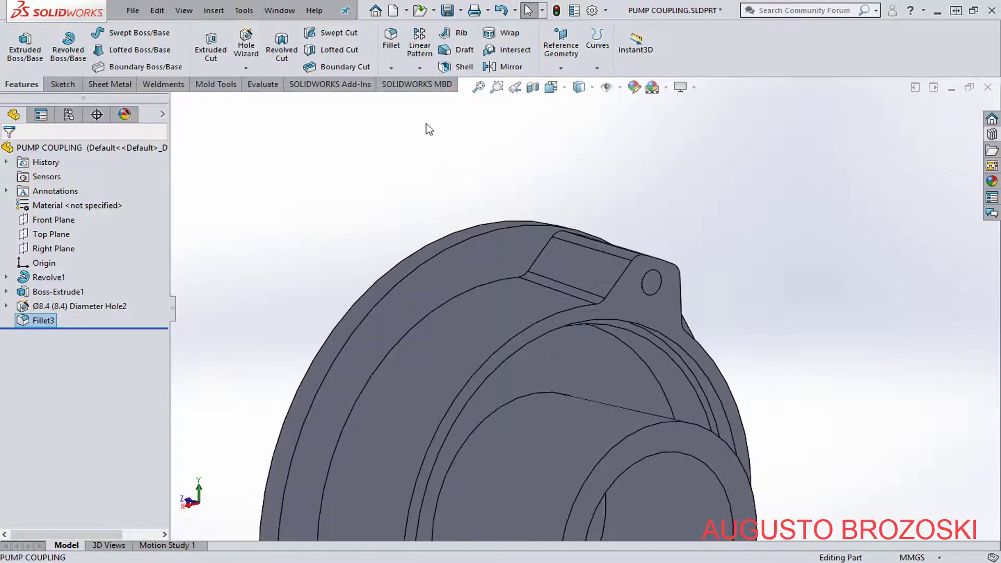
pyautogui.click(419, 68)
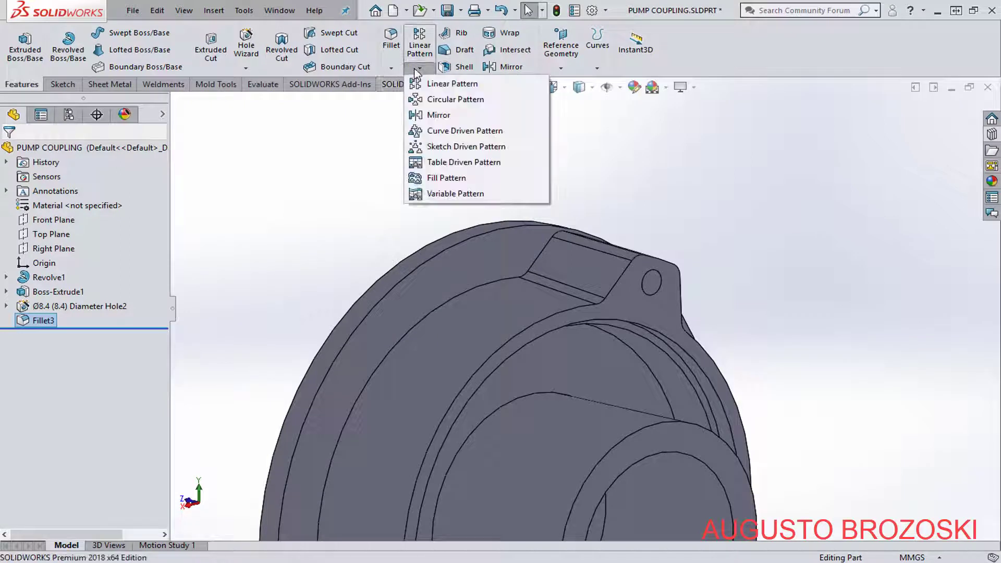
pyautogui.click(463, 99)
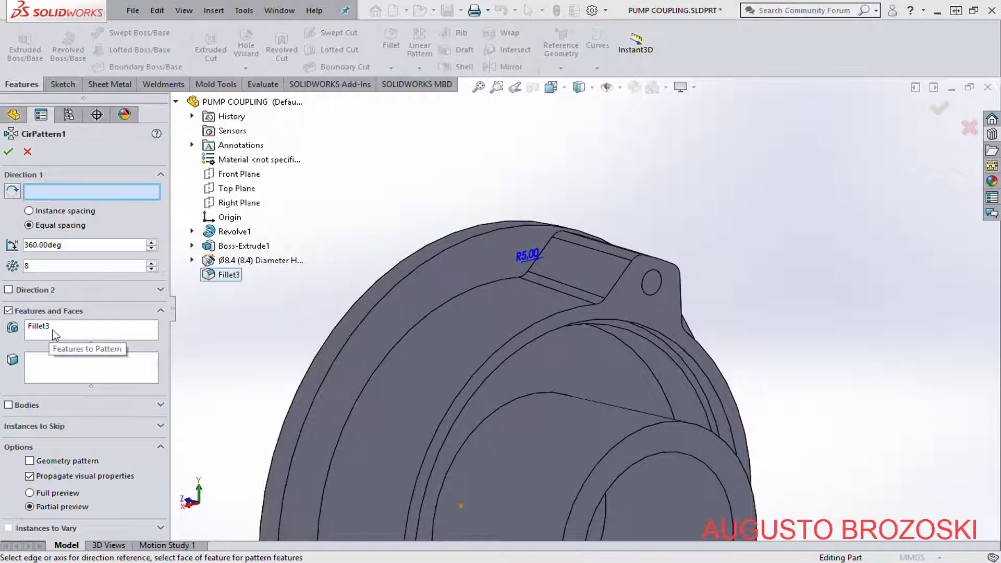
pyautogui.click(115, 331)
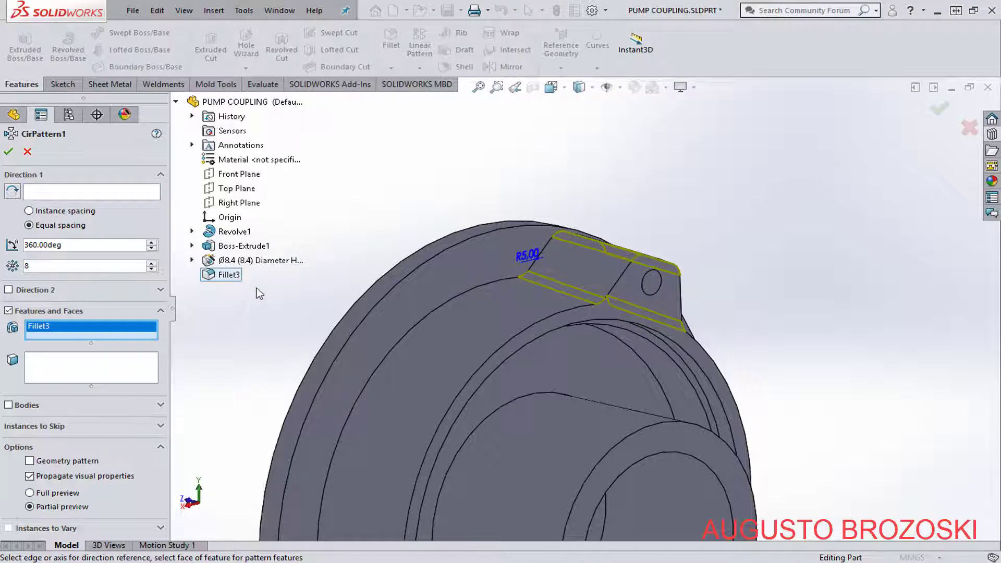
pyautogui.click(253, 260)
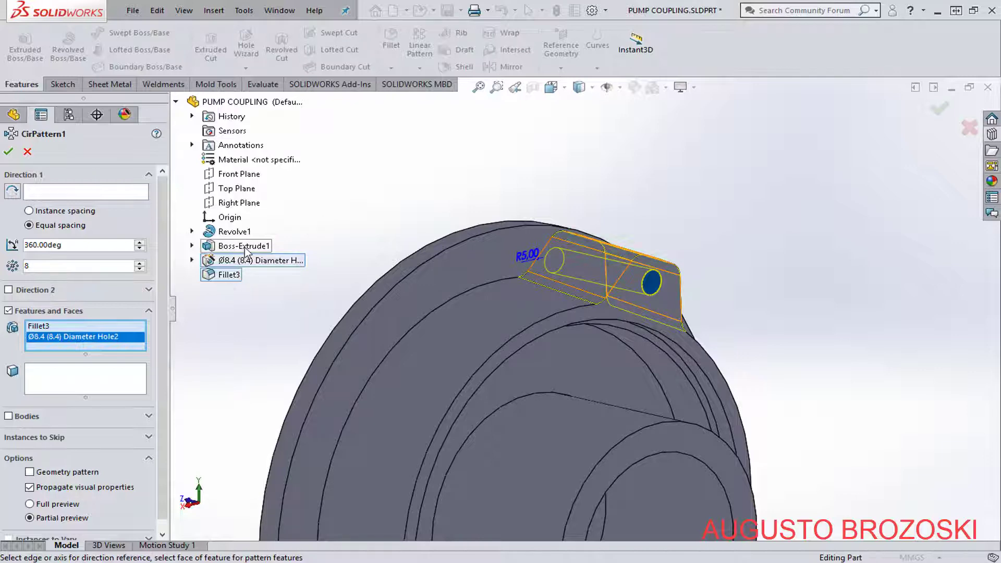
pyautogui.click(246, 249)
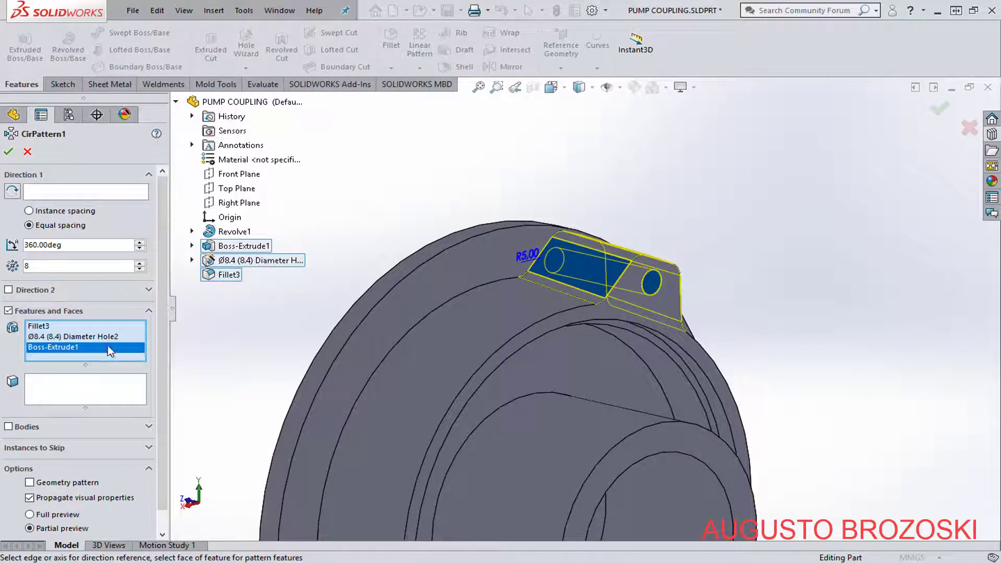
# Pattern the features around the flange's circular edge with 8 equally spaced instances over 360 degrees.
pyautogui.click(86, 193)
pyautogui.scroll(3, 420, 209)
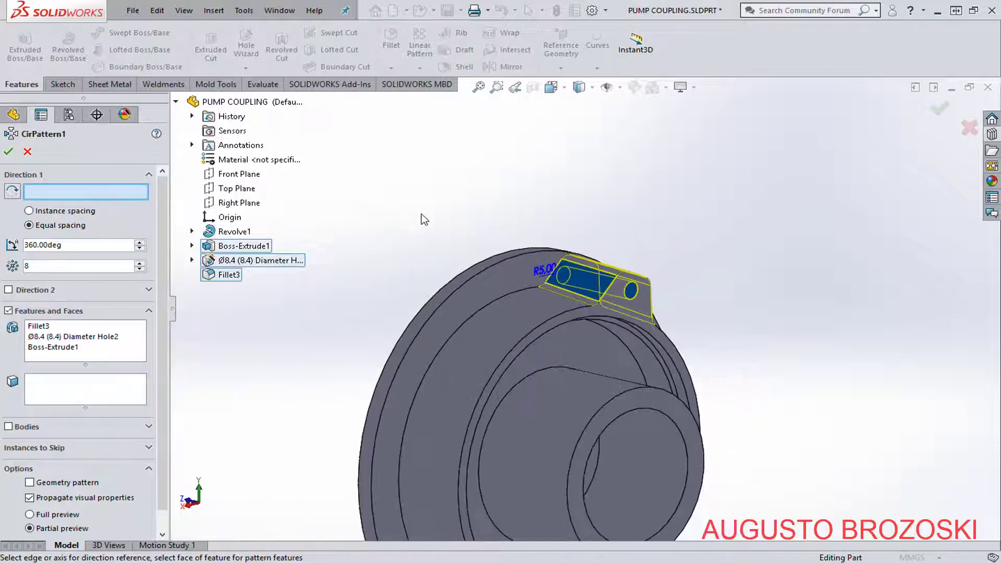
pyautogui.click(473, 296)
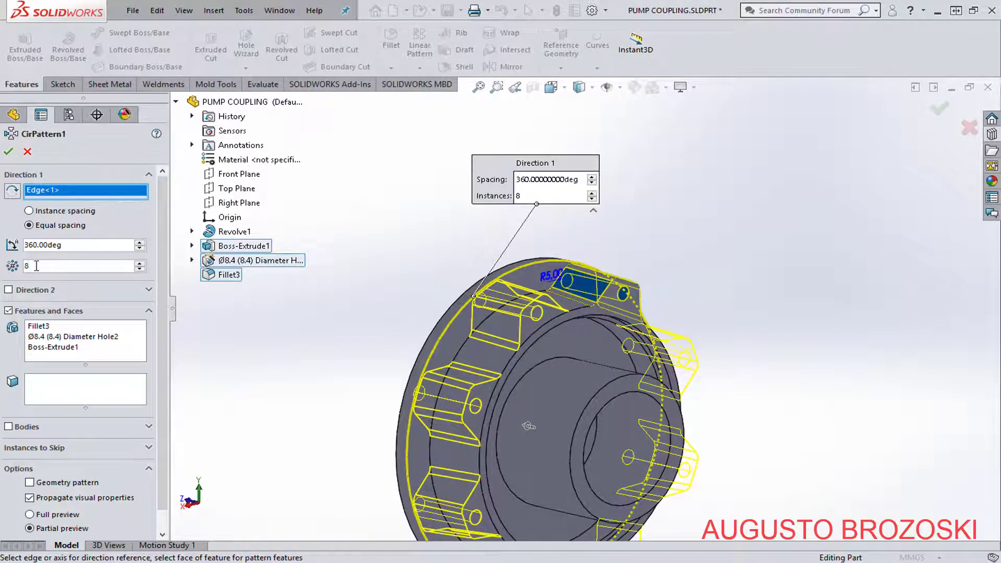
pyautogui.click(8, 152)
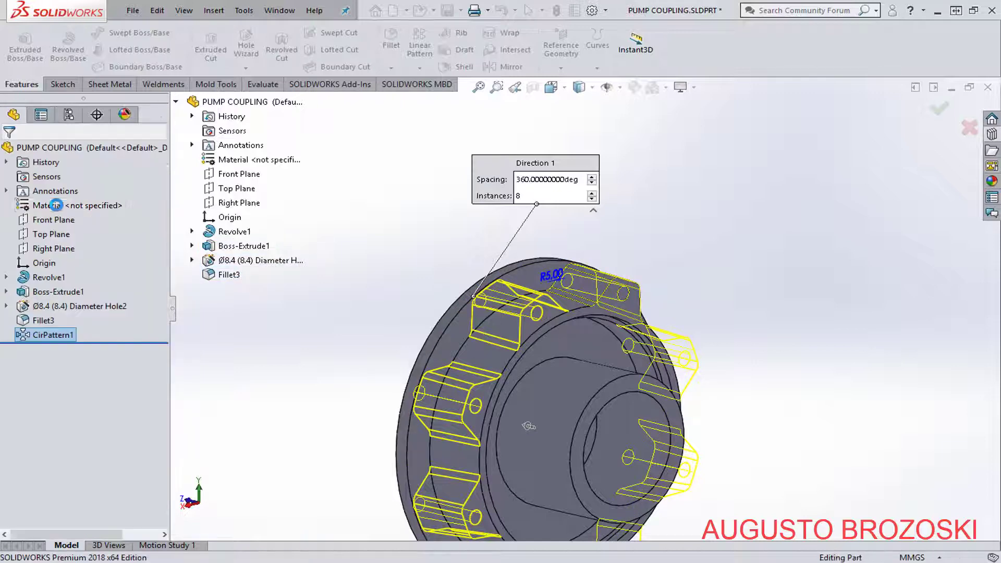
# Apply the Plain White scene and show the patterned coupling in isometric view.
pyautogui.moveTo(447, 353); pyautogui.dragTo(561, 234, button='middle')
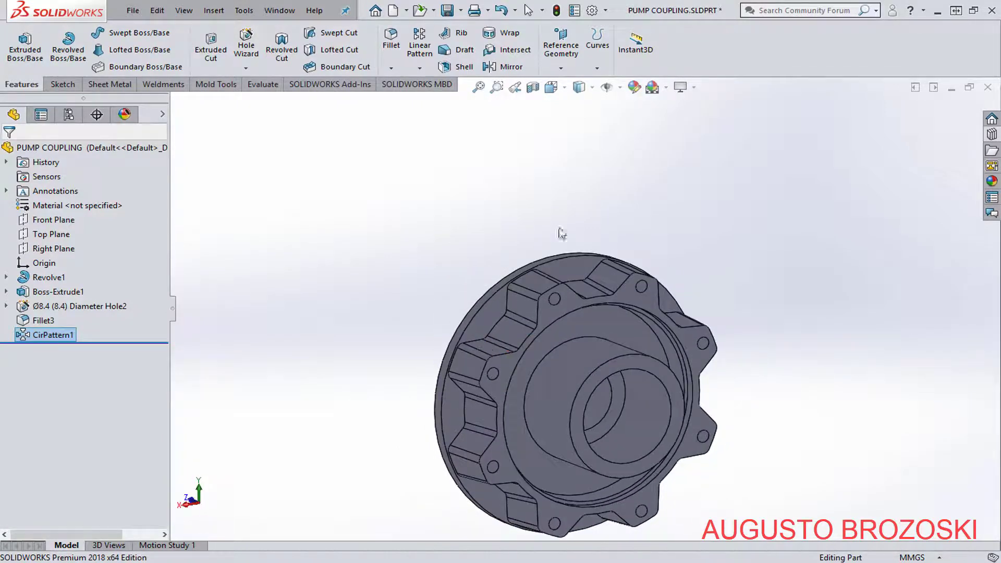
pyautogui.click(666, 88)
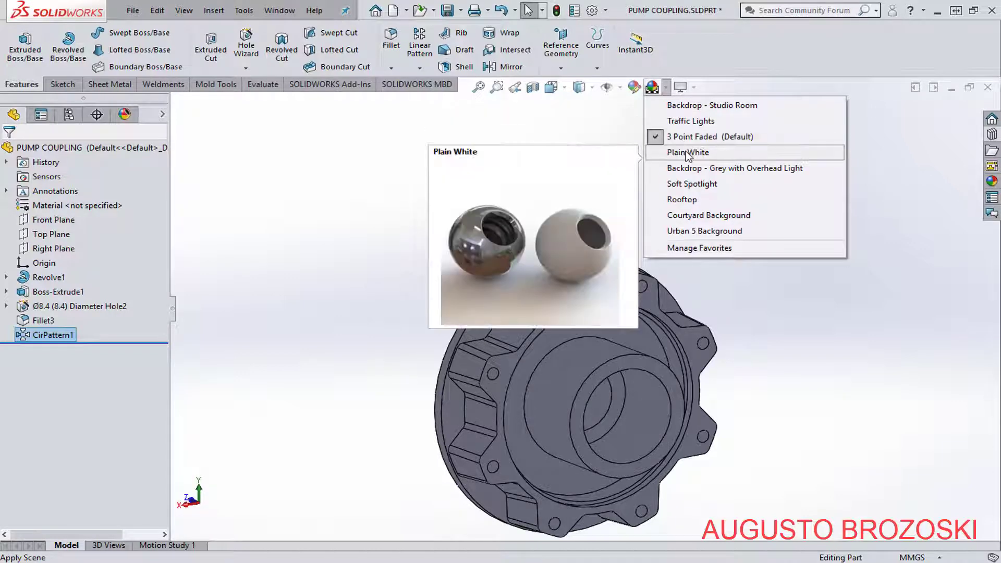
pyautogui.click(687, 152)
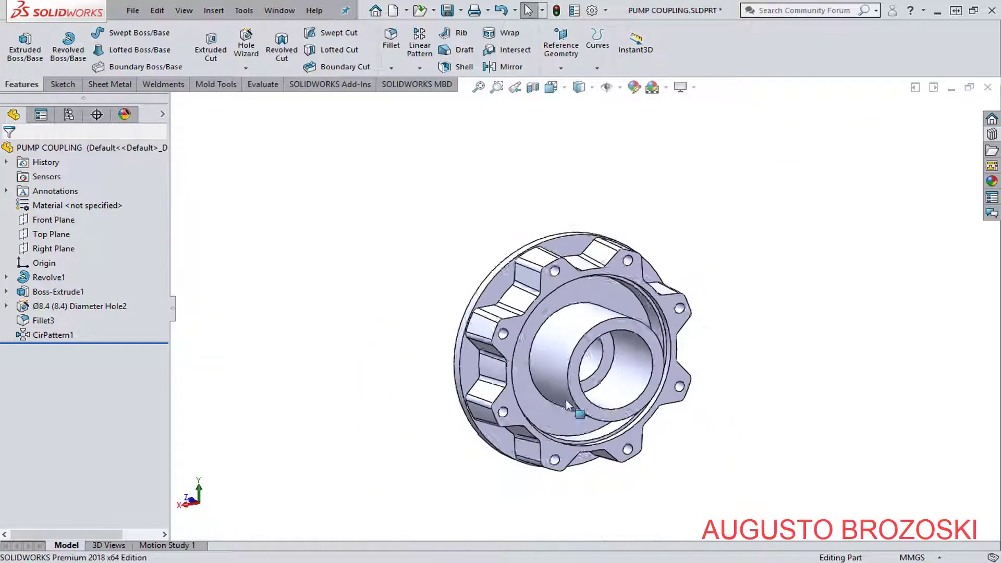
pyautogui.moveTo(565, 400); pyautogui.dragTo(621, 236, button='middle')
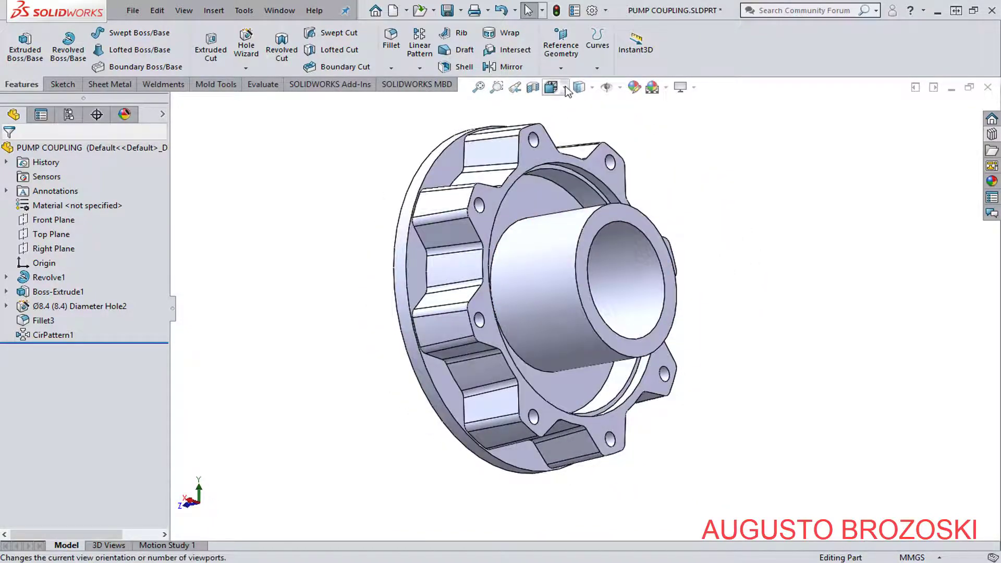
pyautogui.click(565, 86)
pyautogui.click(586, 127)
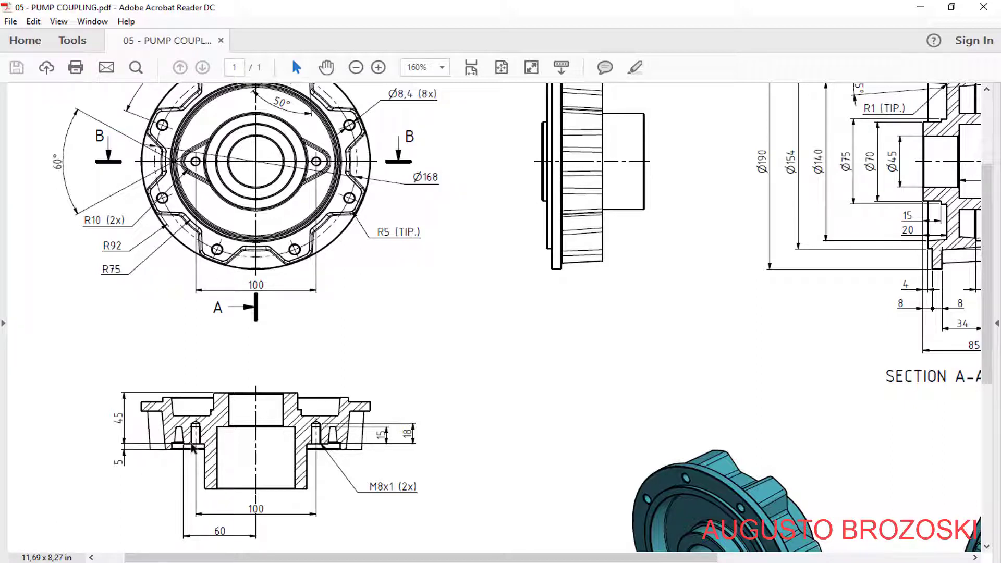
# Return to SOLIDWORKS and create a reference plane offset 45 mm from the Front Plane, flipped toward the long hub side.
pyautogui.click(920, 6)
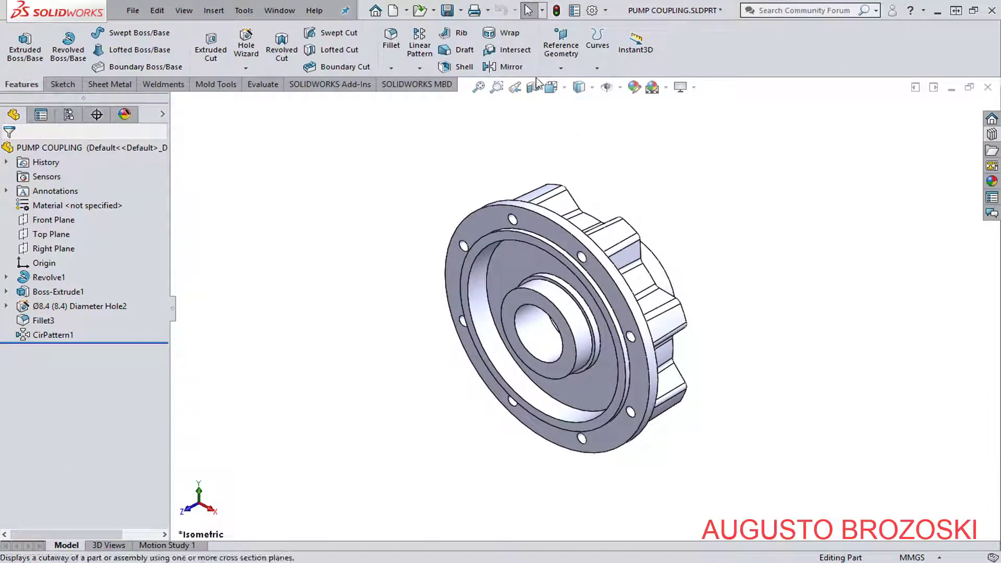
pyautogui.click(556, 50)
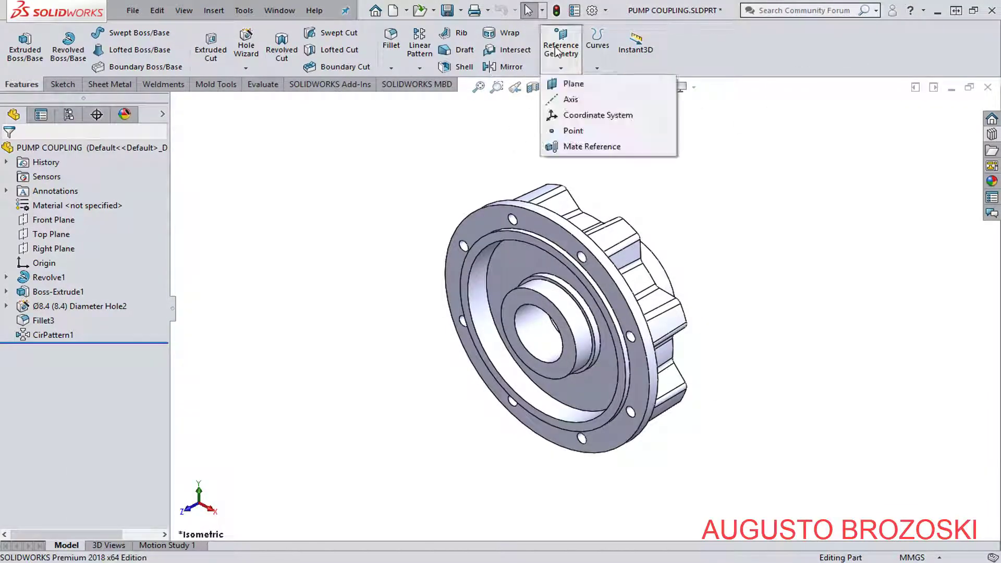
pyautogui.click(570, 84)
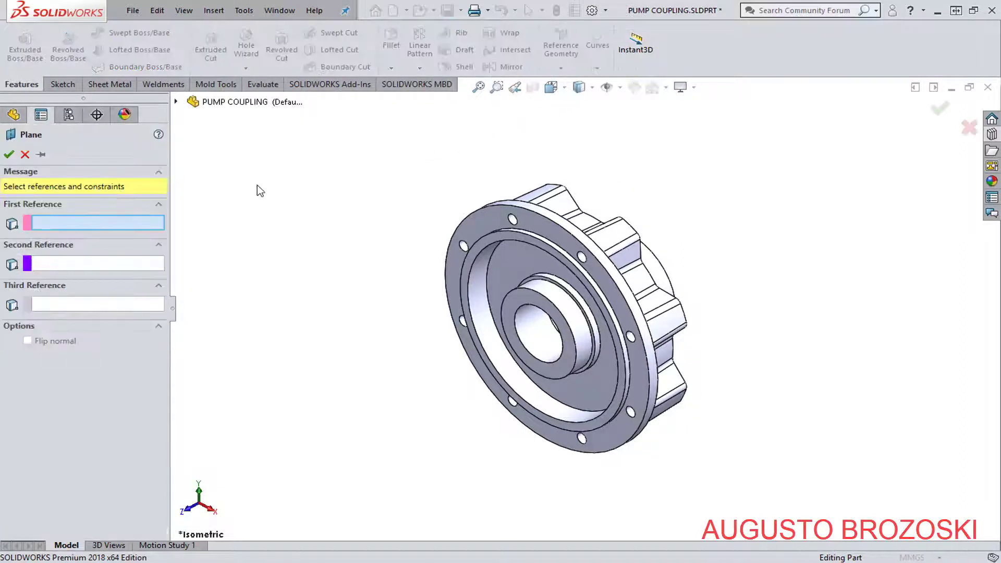
pyautogui.click(176, 103)
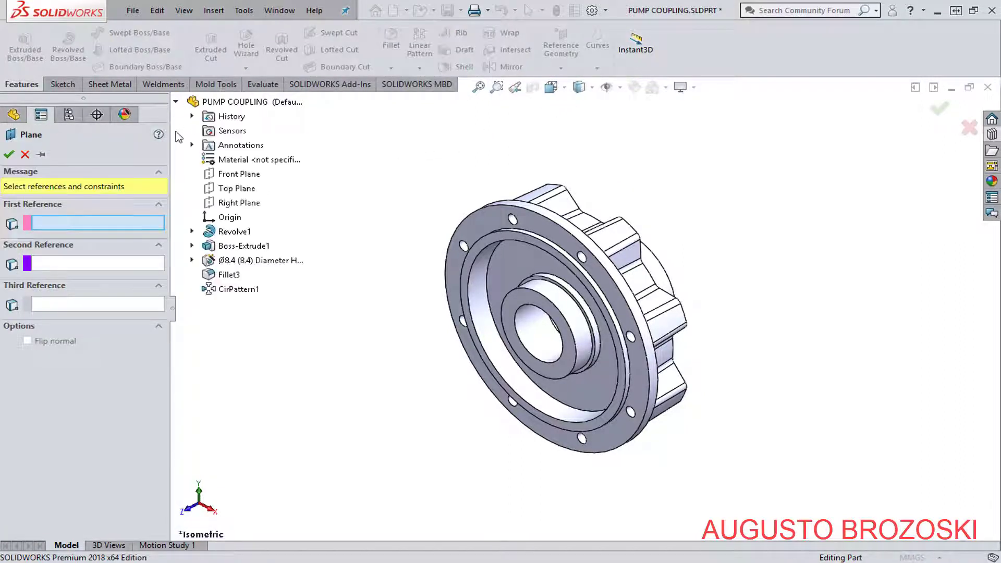
pyautogui.click(236, 175)
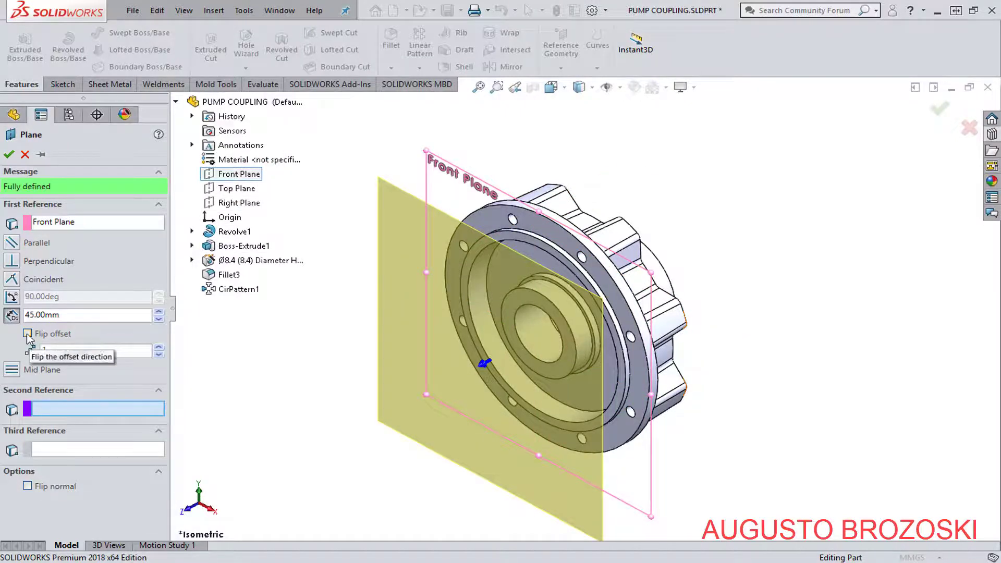
pyautogui.click(28, 334)
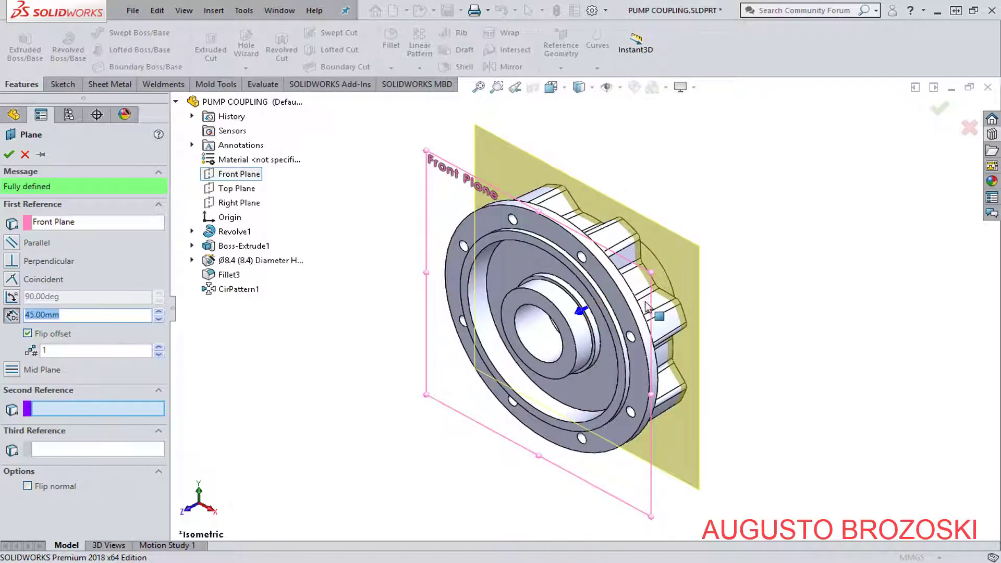
pyautogui.moveTo(647, 306); pyautogui.dragTo(498, 259, button='middle')
pyautogui.click(8, 155)
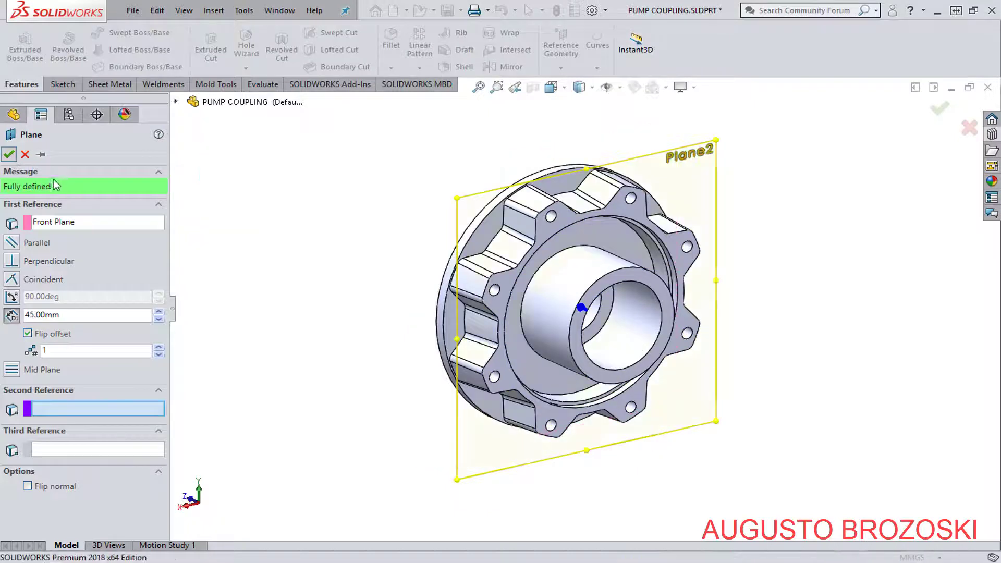
# Start a sketch on the new offset plane and view the coupling from the back.
pyautogui.click(63, 85)
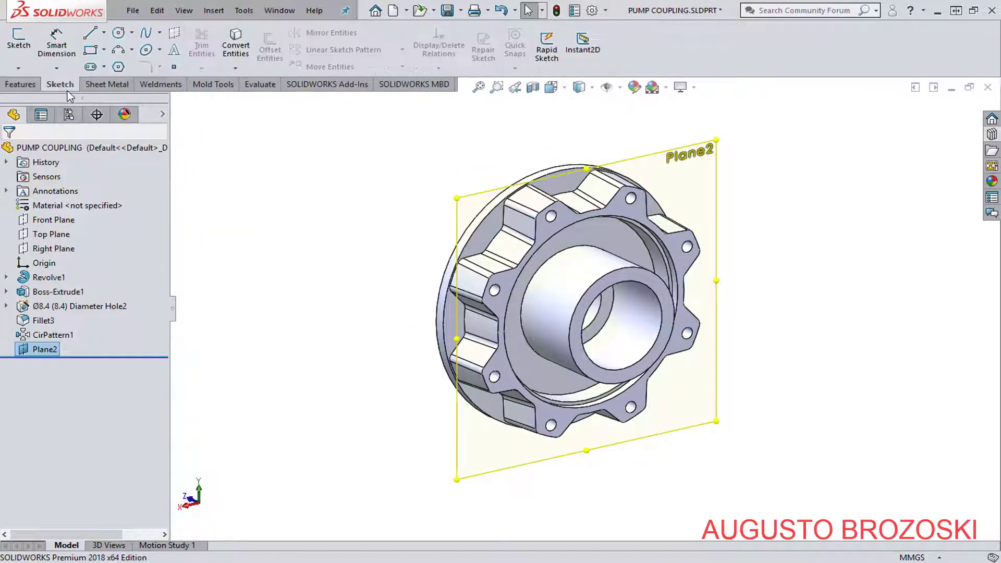
pyautogui.click(20, 44)
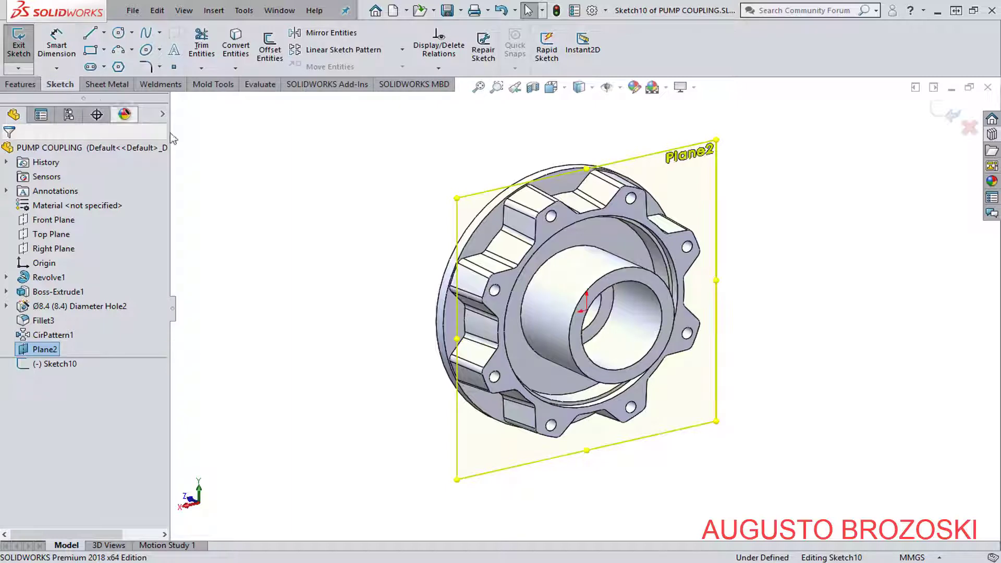
pyautogui.rightClick(75, 367)
pyautogui.click(80, 406)
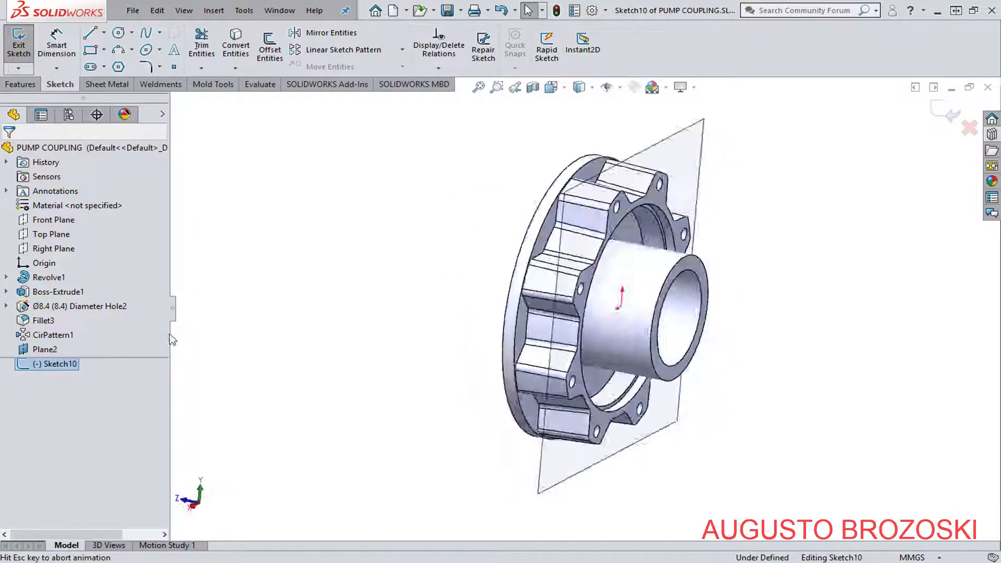
pyautogui.click(564, 87)
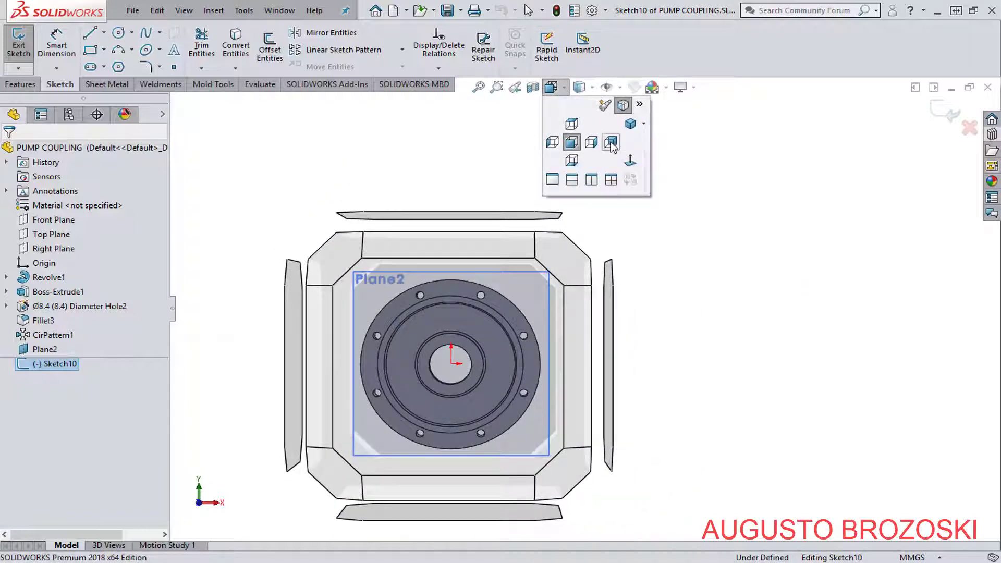
pyautogui.click(610, 141)
pyautogui.scroll(-5, 528, 342)
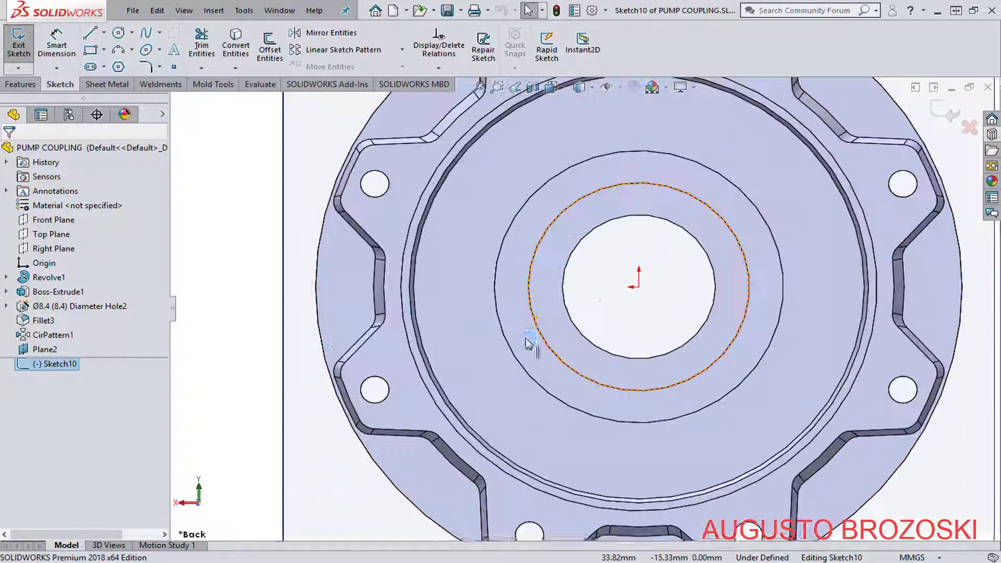
# Sketch a circle of about 6 mm radius level with the origin, about 57 mm from it, between the hub and the outer rim.
pyautogui.click(119, 35)
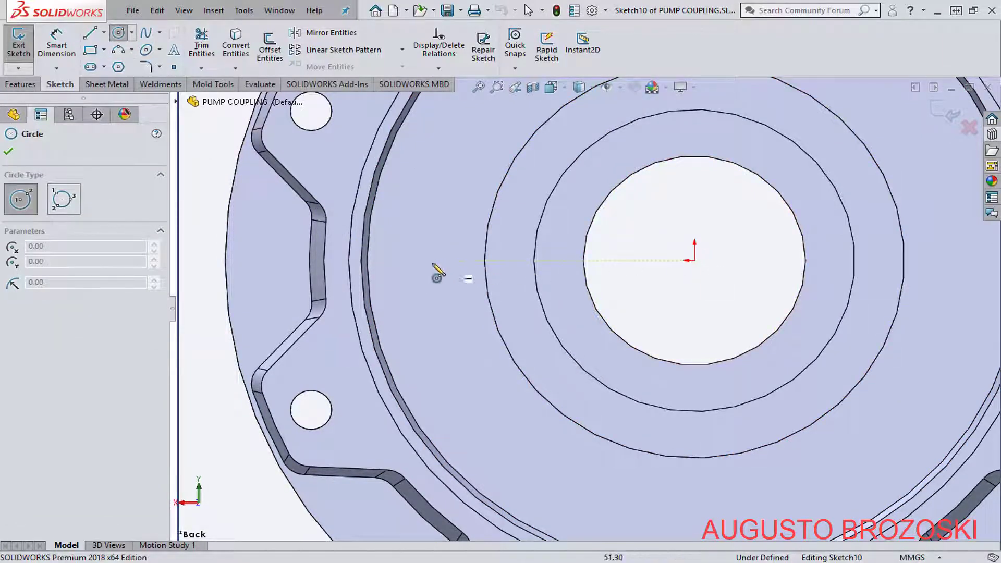
pyautogui.click(414, 260)
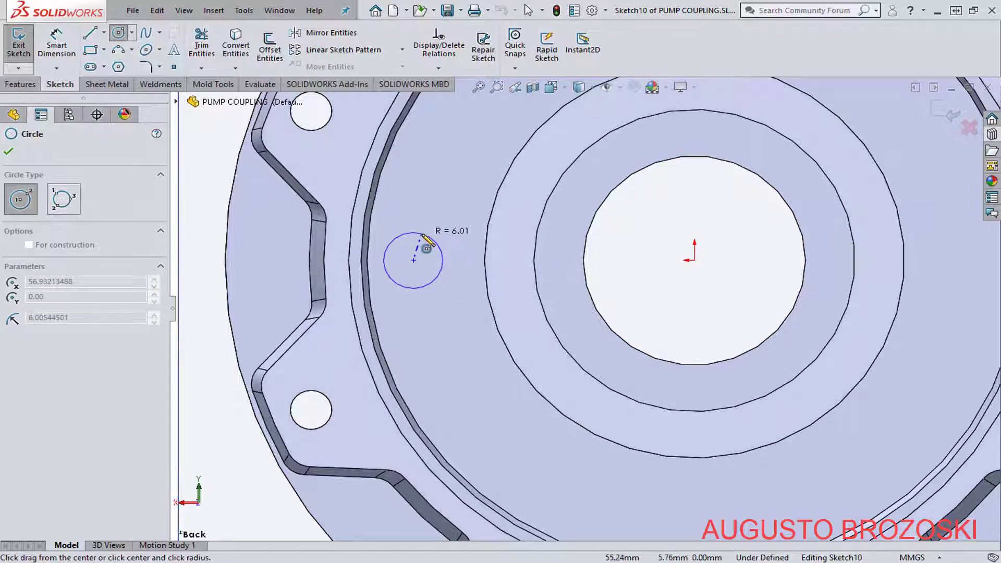
pyautogui.click(422, 236)
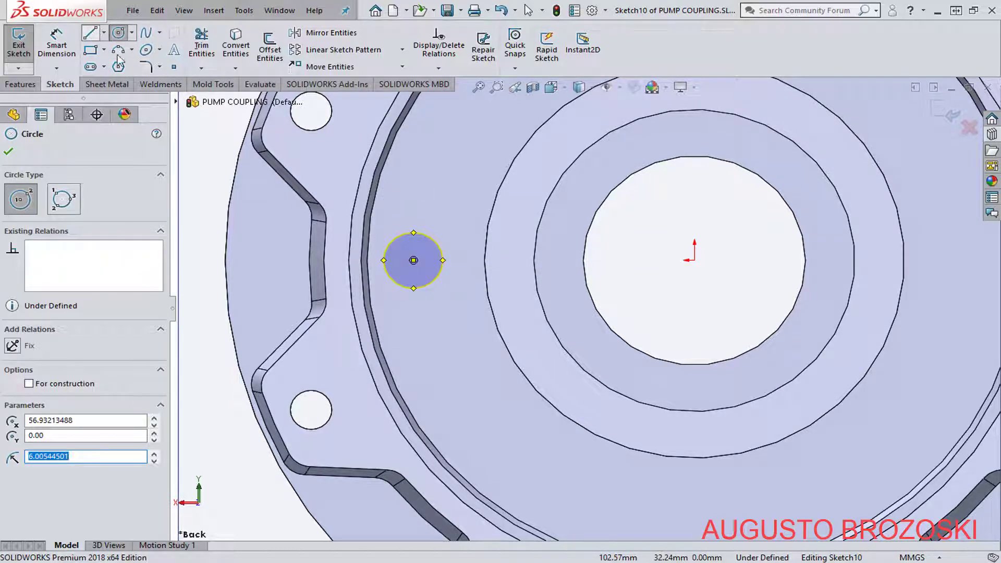
# Draw two lines from the upper and lower sides of the small circle, diverging toward the hub and ending inside its outer edge.
pyautogui.click(91, 34)
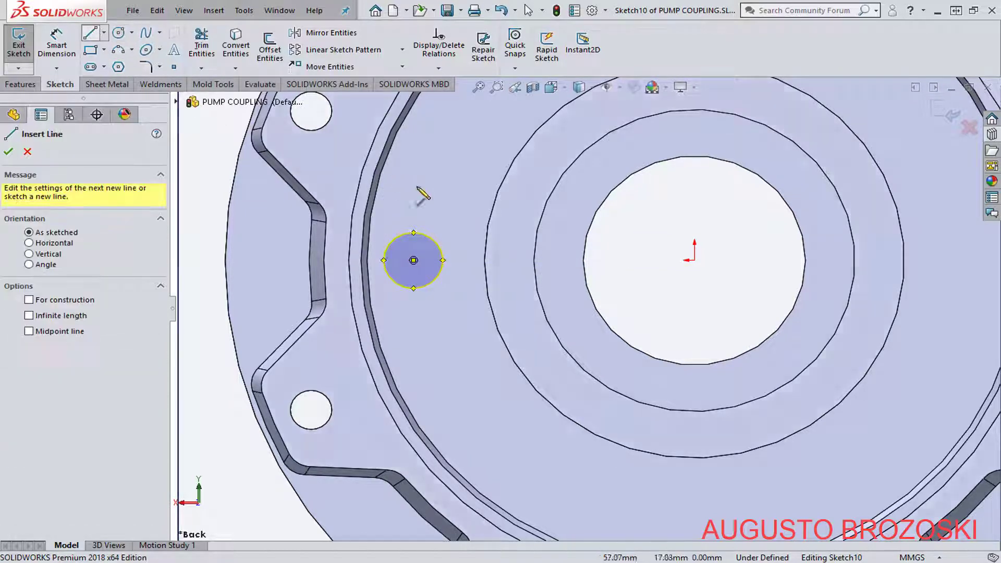
pyautogui.click(402, 238)
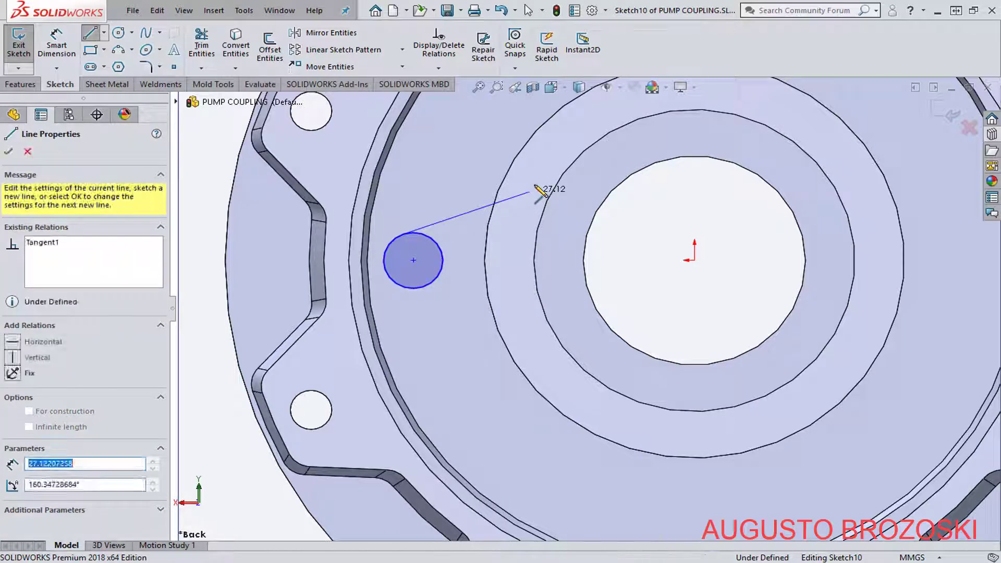
pyautogui.click(531, 190)
pyautogui.press('Escape')
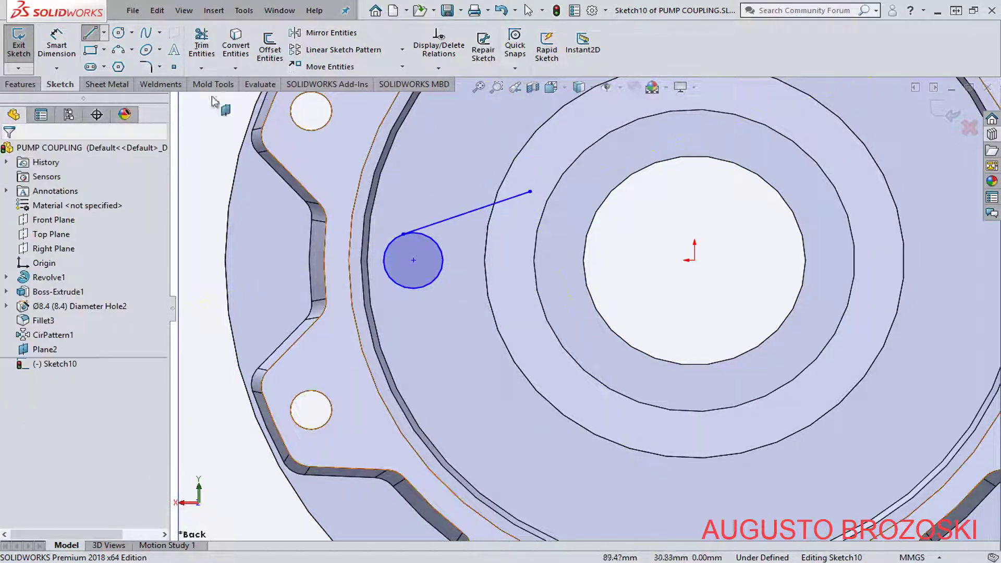
pyautogui.click(90, 33)
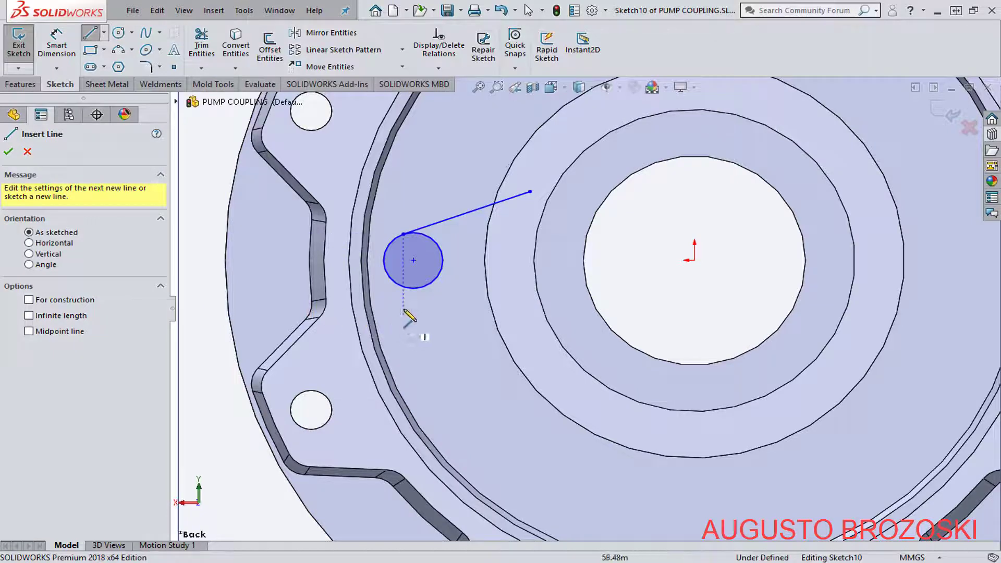
pyautogui.click(398, 286)
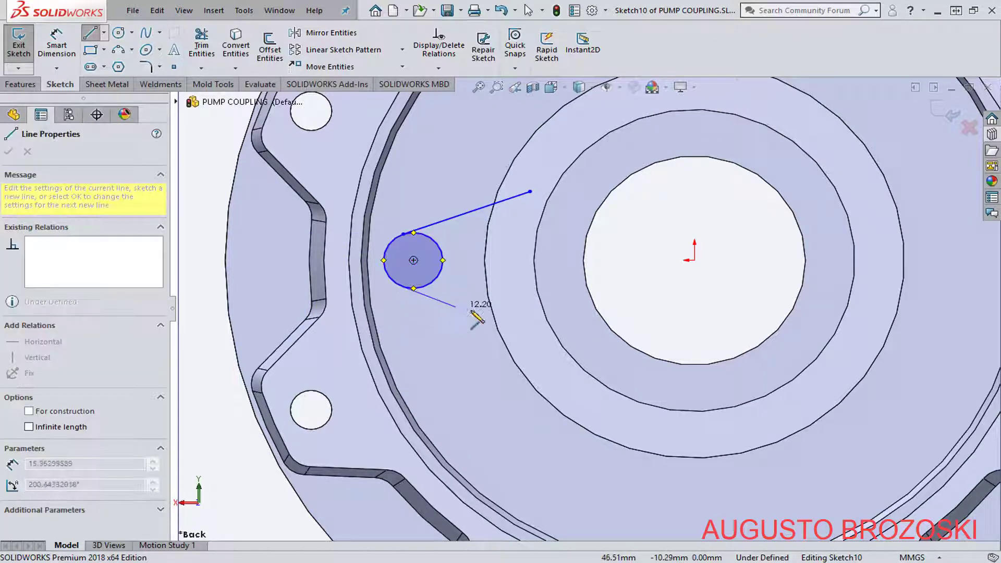
pyautogui.click(519, 328)
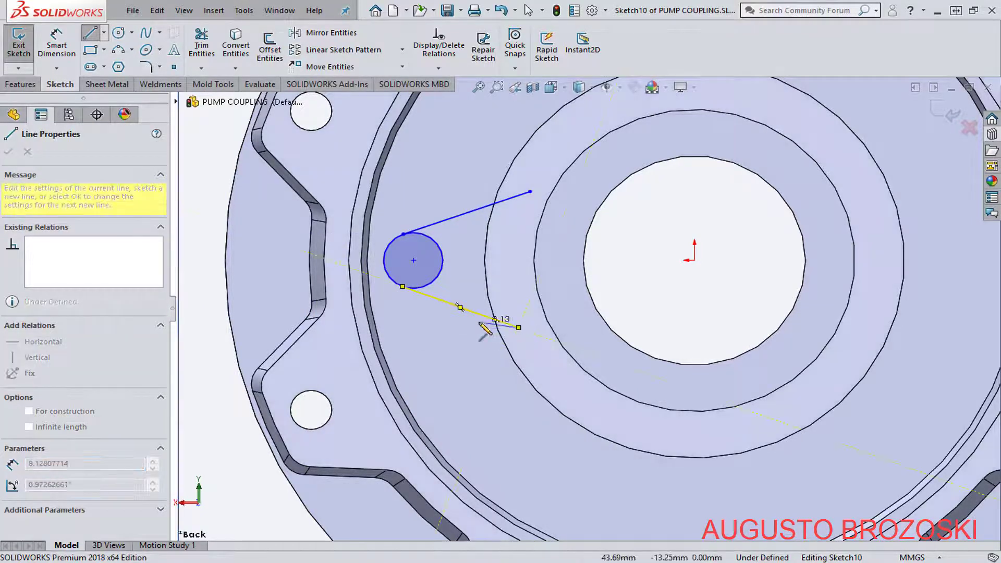
pyautogui.press('Escape')
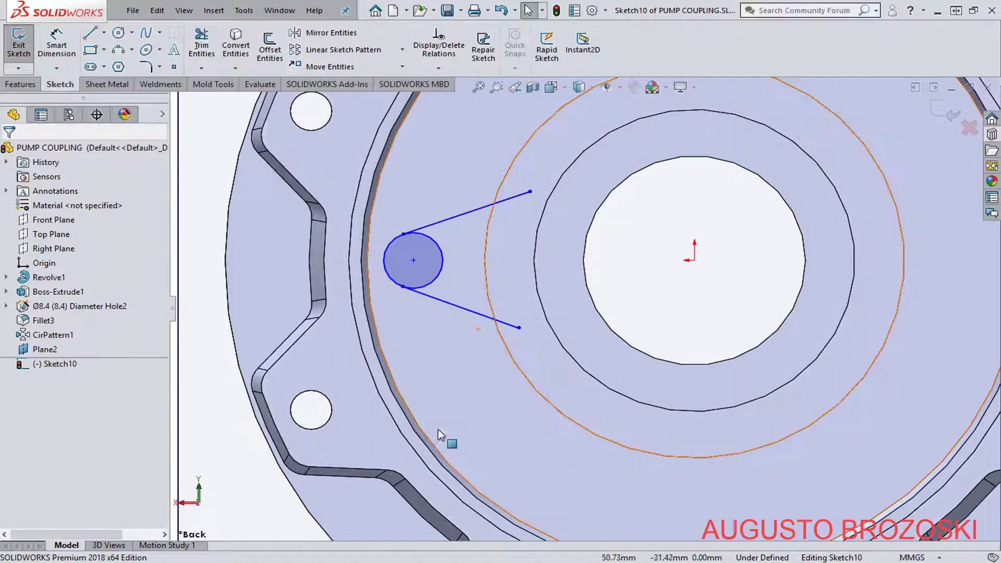
# Consult the PDF drawing, sketch an origin-centred circle of about 39.4 mm radius, and trim it to the arc between the two lines.
pyautogui.hotkey('alt', 'Tab')
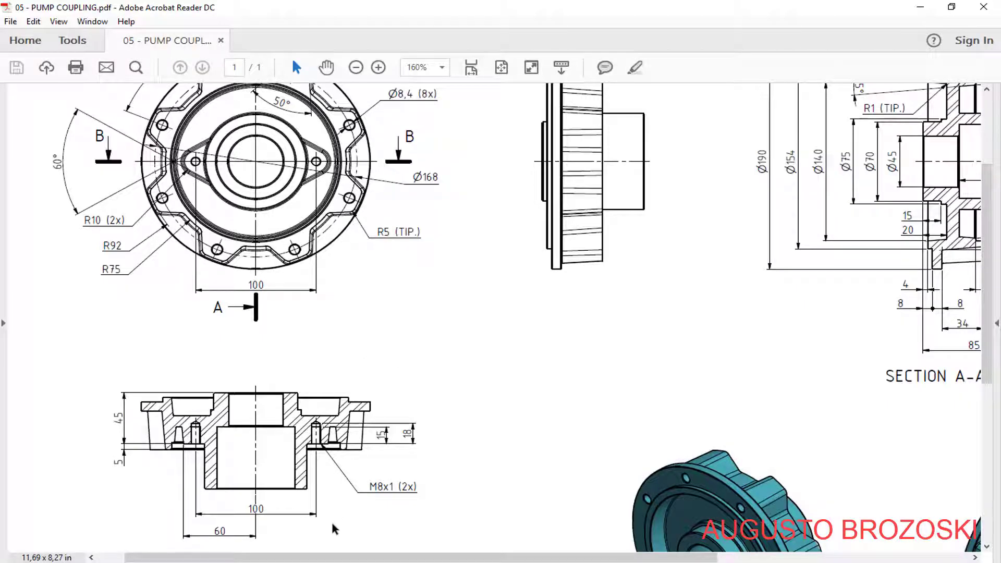
pyautogui.hscroll(5, 765, 162)
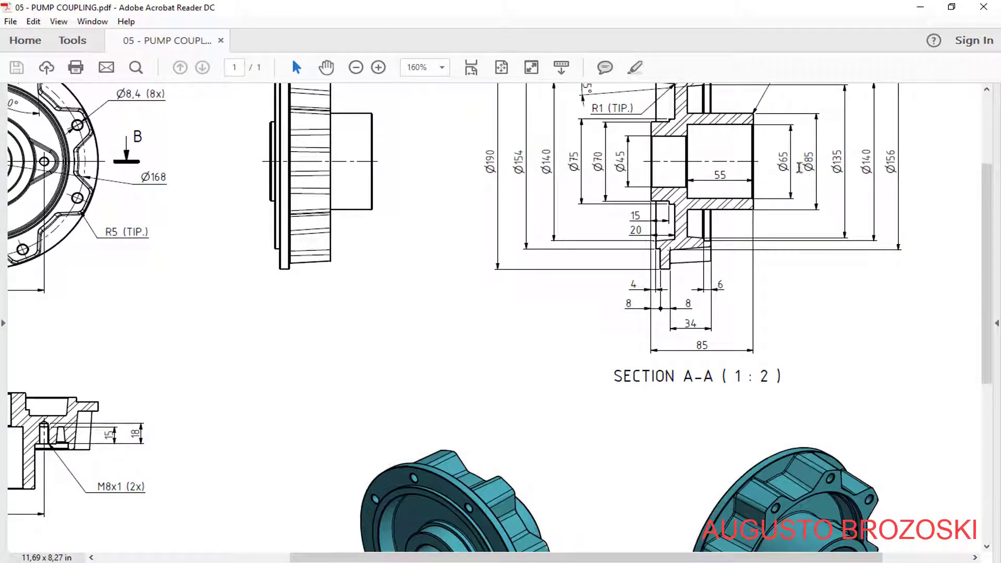
pyautogui.moveTo(569, 556); pyautogui.dragTo(363, 547)
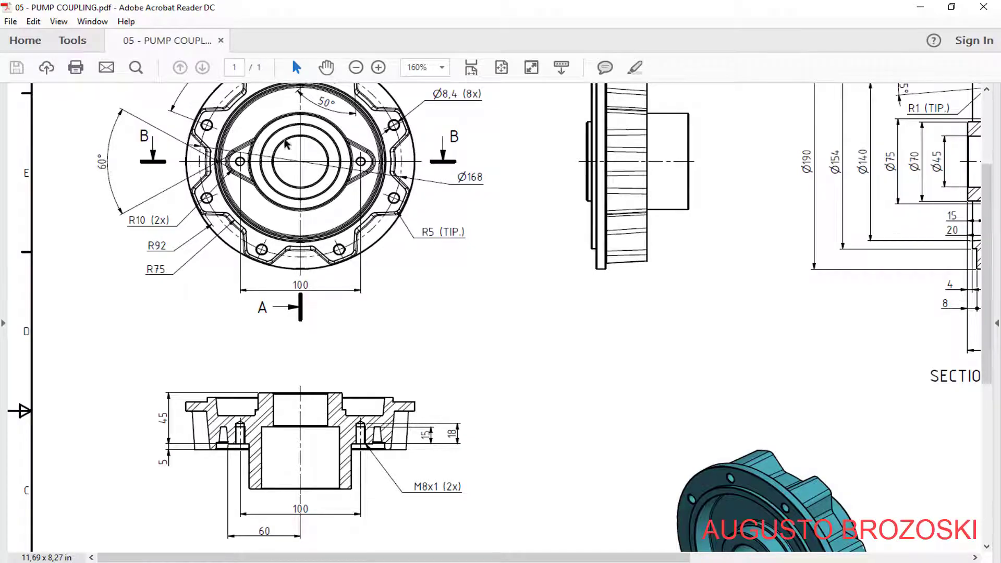
pyautogui.click(920, 8)
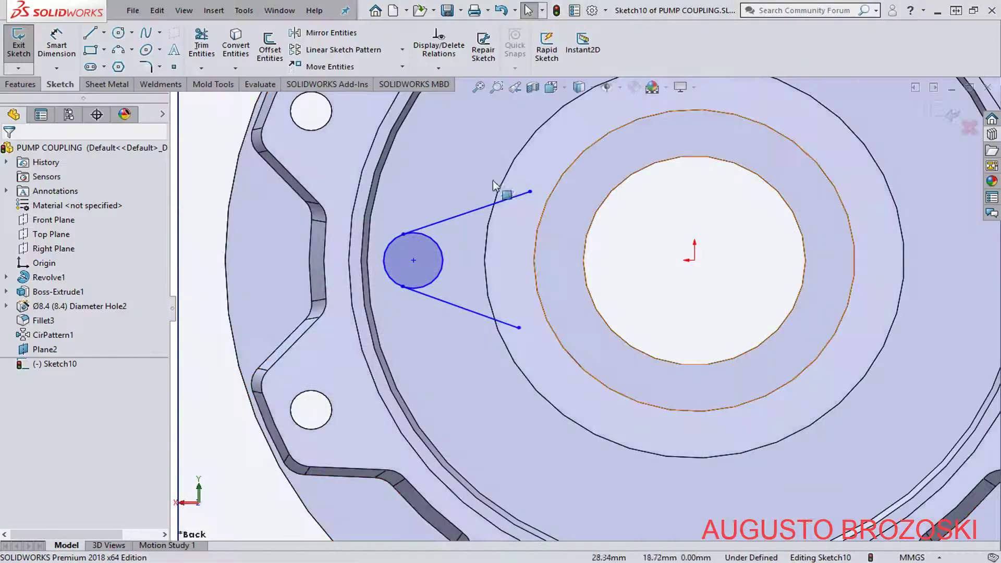
pyautogui.click(118, 34)
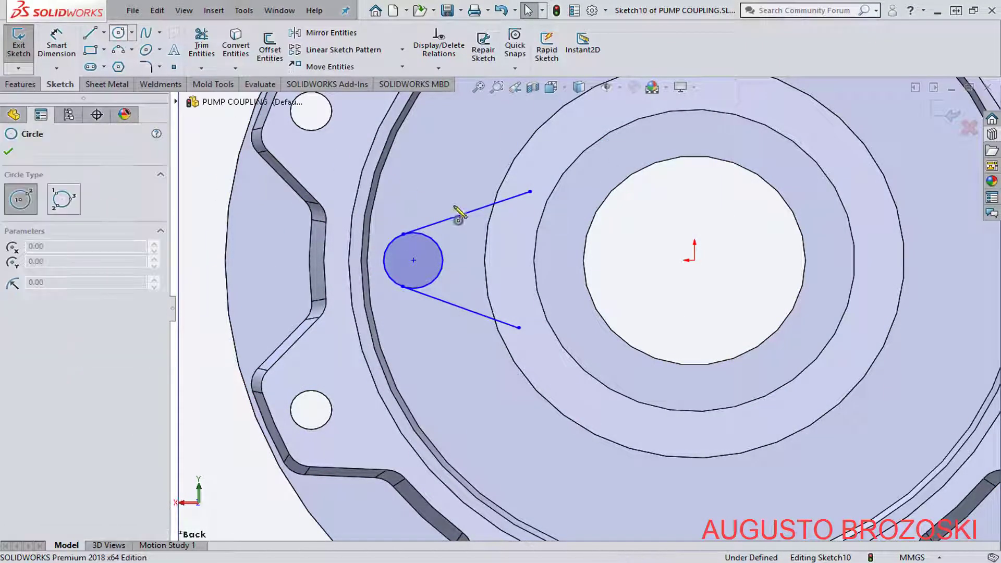
pyautogui.click(695, 260)
pyautogui.click(501, 272)
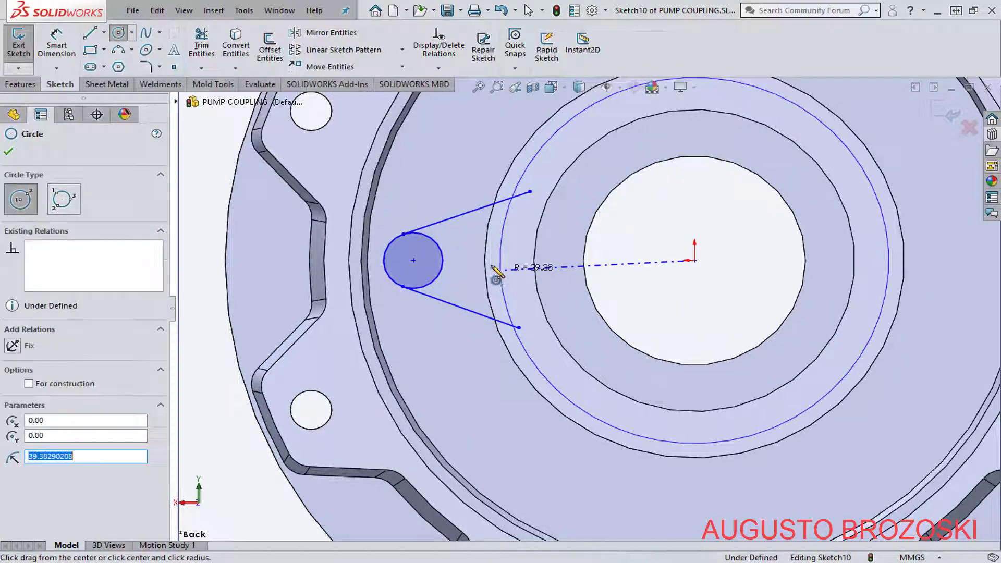
pyautogui.press('Escape')
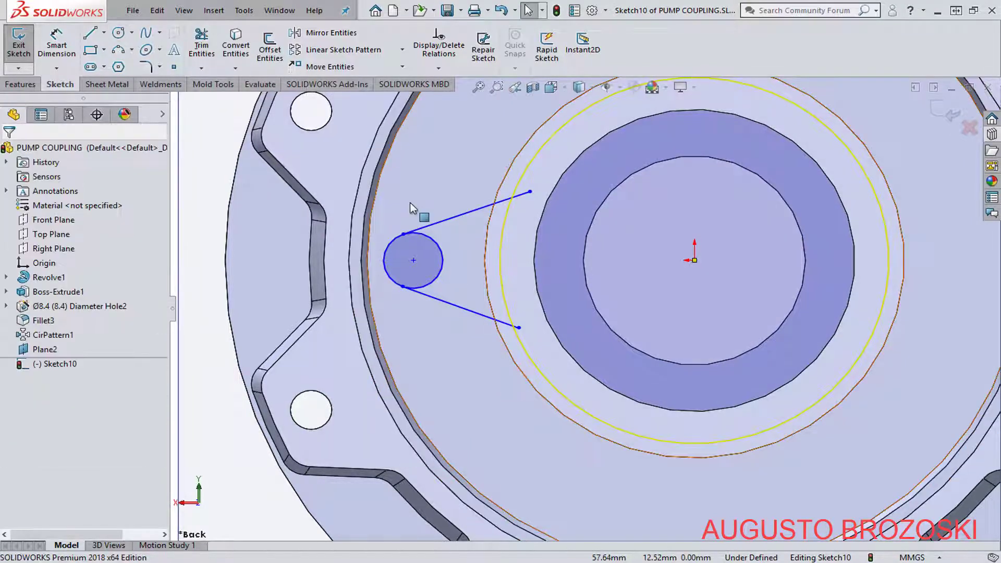
pyautogui.press('Escape')
pyautogui.click(202, 42)
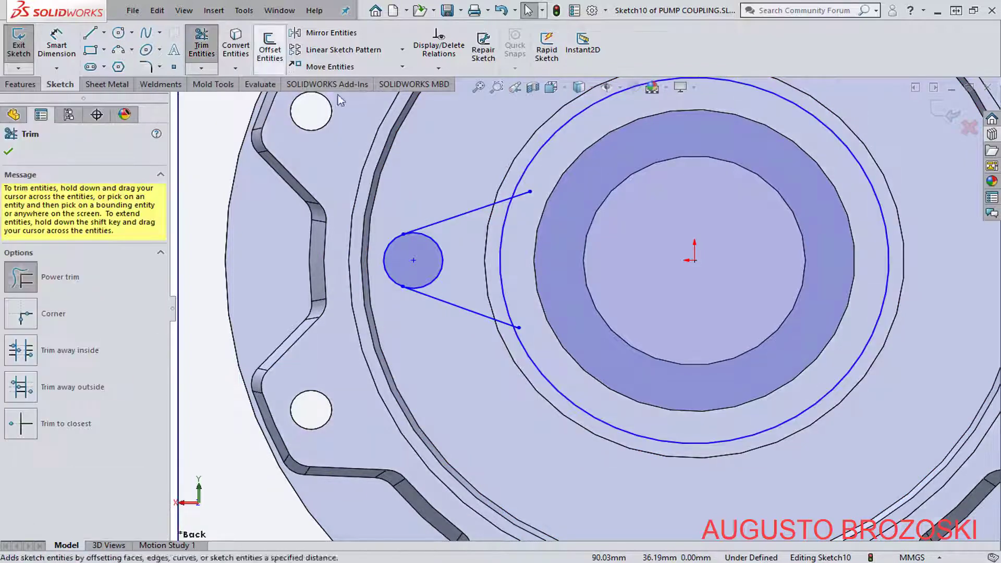
pyautogui.moveTo(527, 157); pyautogui.dragTo(543, 172)
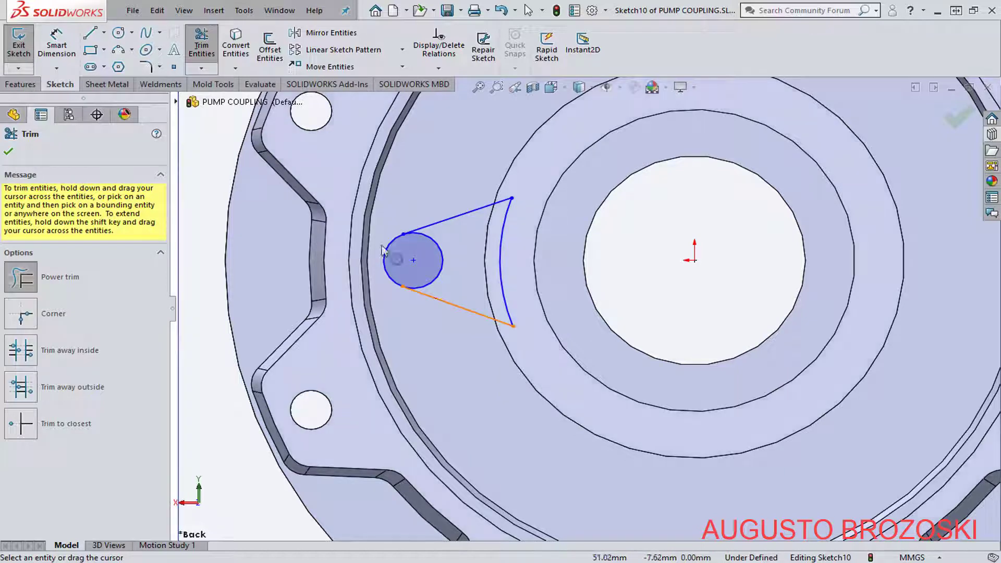
# Dimension the arc between the two diverging lines with a radius of 40 mm.
pyautogui.click(56, 44)
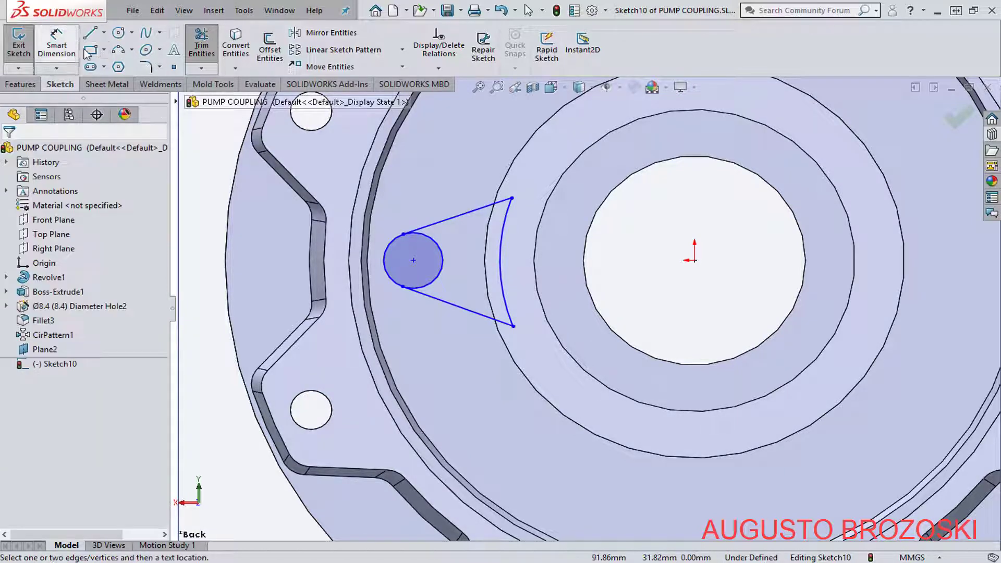
pyautogui.click(503, 241)
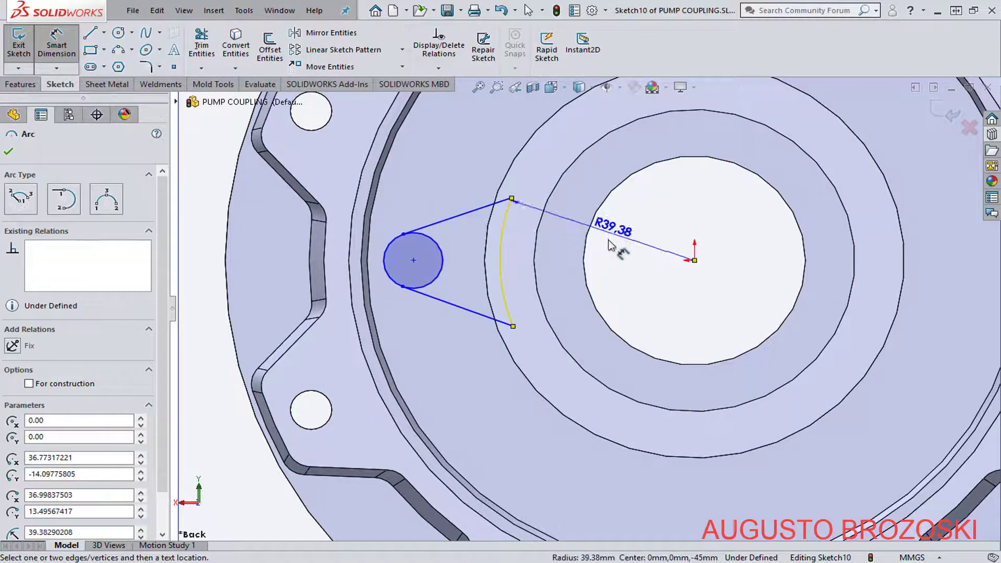
pyautogui.click(594, 272)
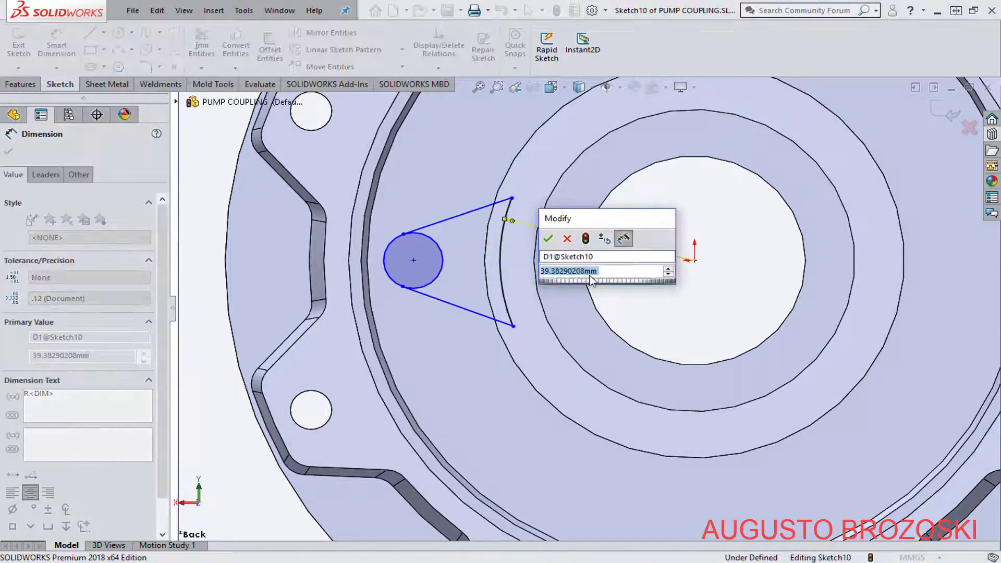
pyautogui.write('40')
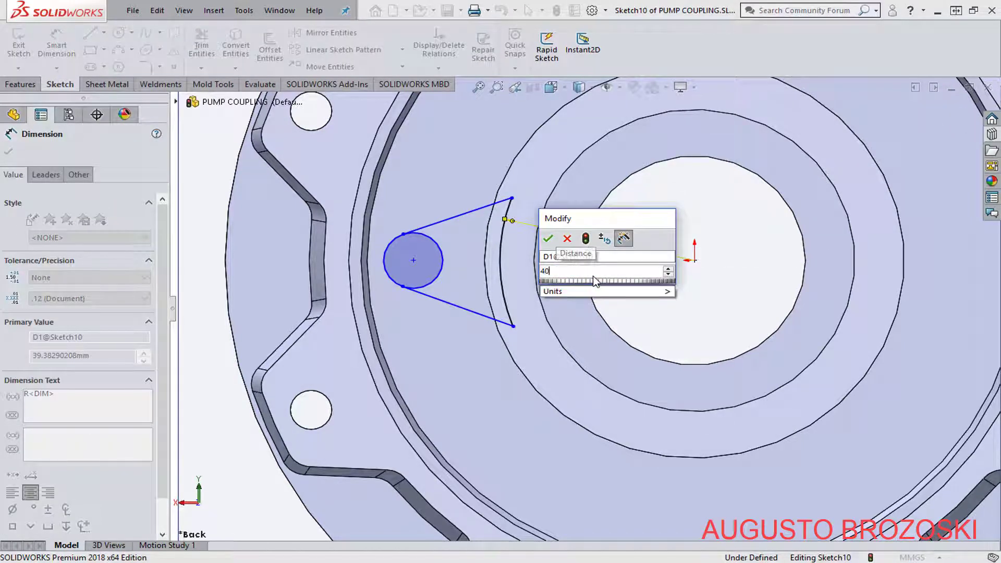
pyautogui.press('Return')
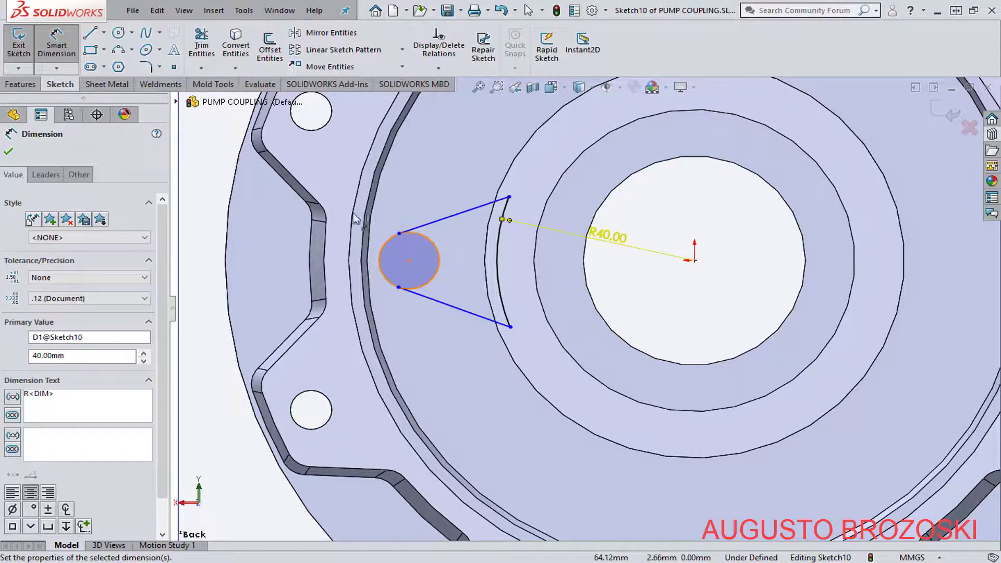
# Trim away the small circle's portion between the two lines and dimension the remaining outer arc with a 10 mm radius.
pyautogui.click(202, 48)
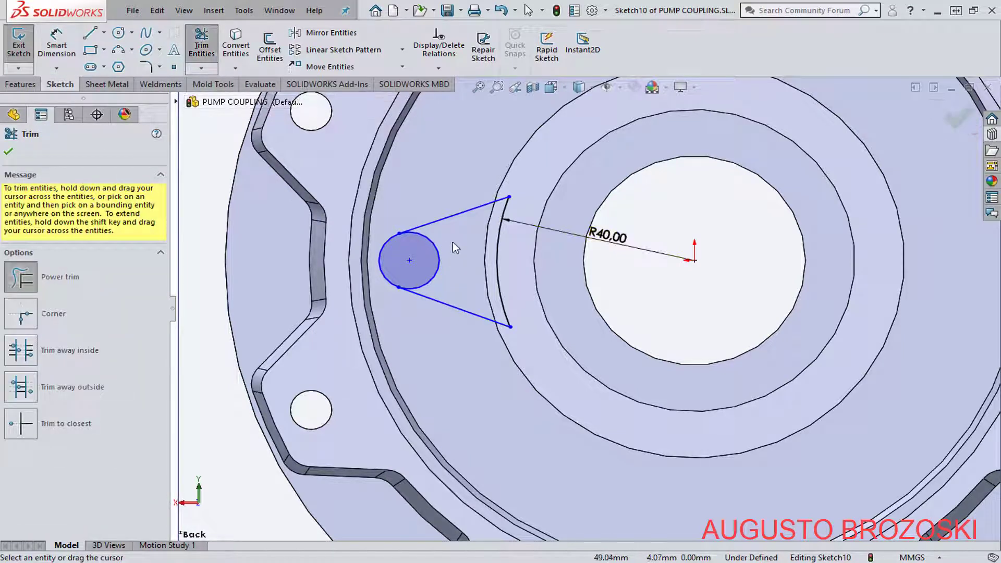
pyautogui.moveTo(453, 242); pyautogui.dragTo(412, 267)
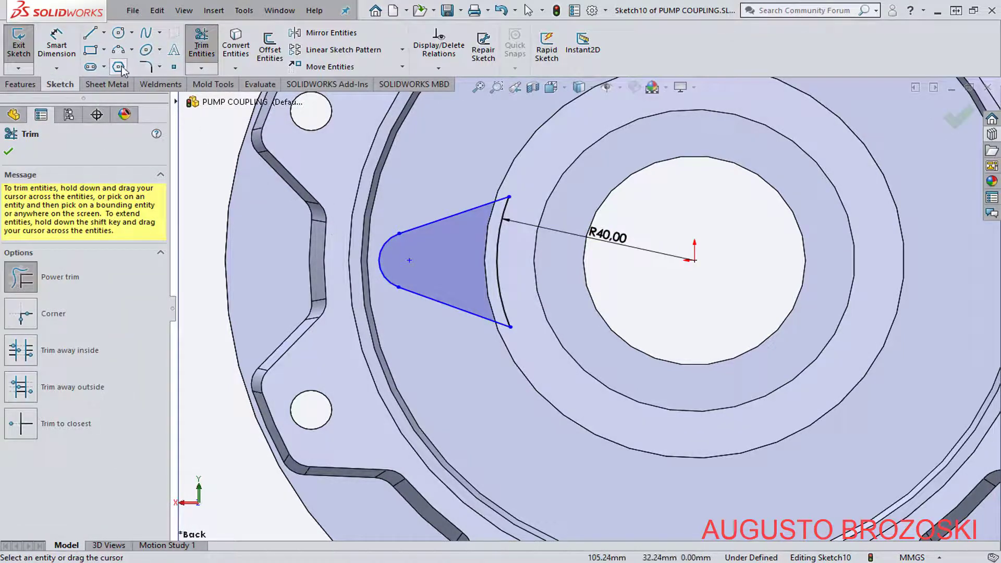
pyautogui.click(57, 42)
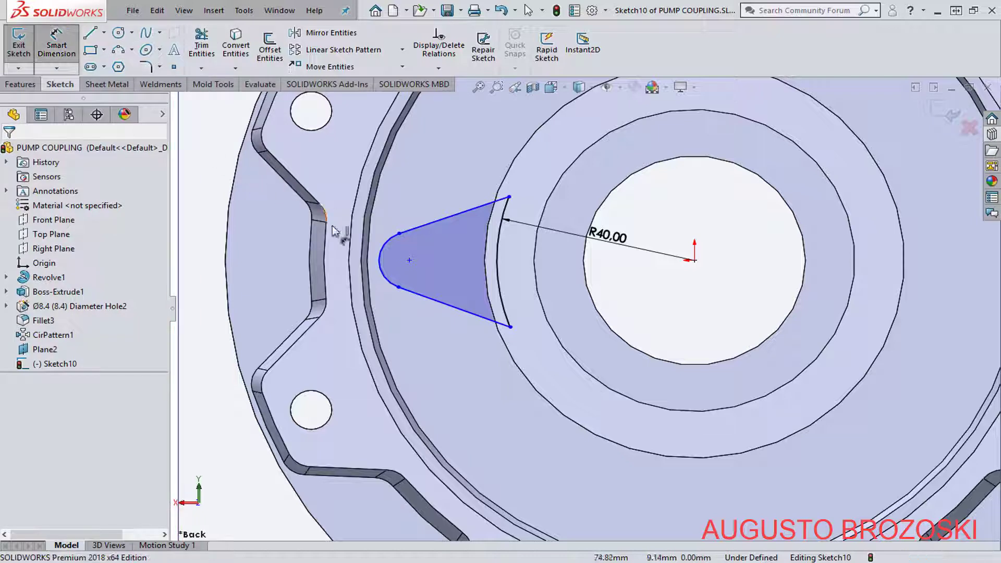
pyautogui.click(384, 279)
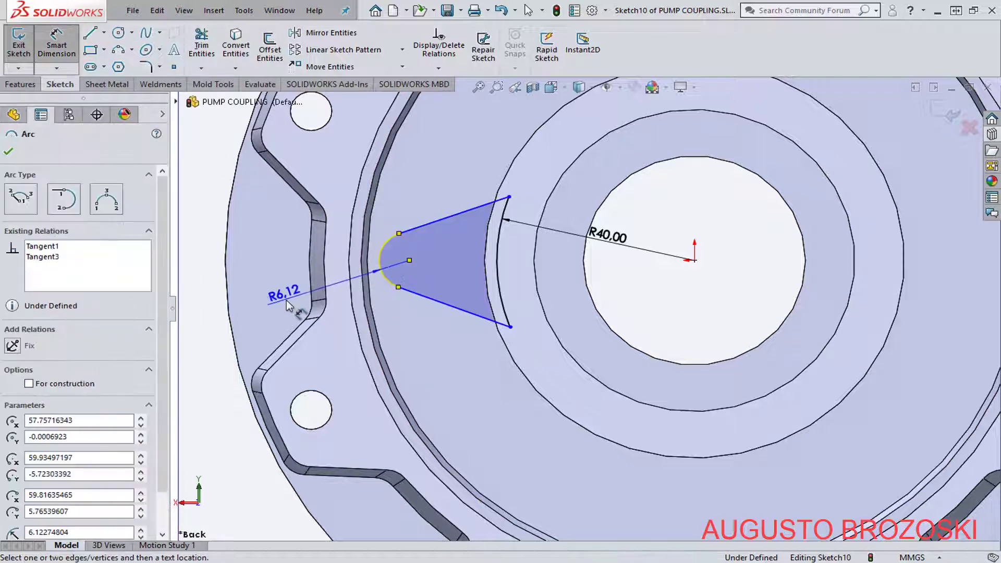
pyautogui.click(286, 301)
pyautogui.write('5')
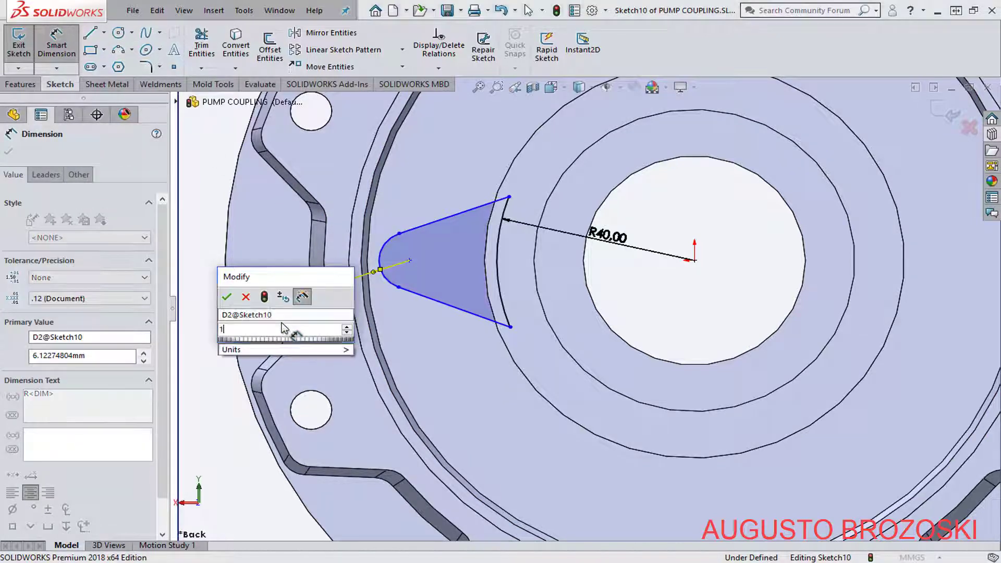
pyautogui.press('Return')
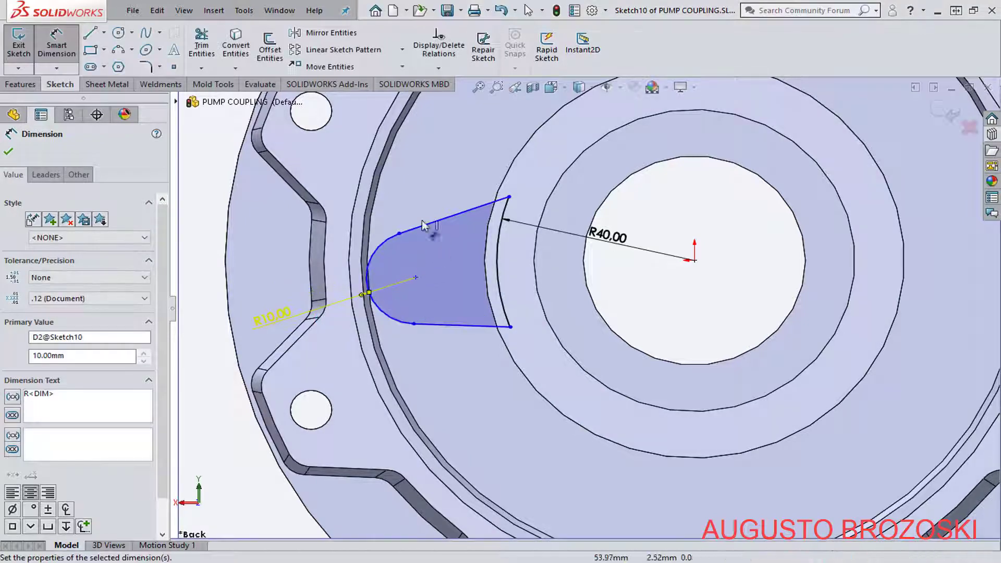
pyautogui.press('Escape')
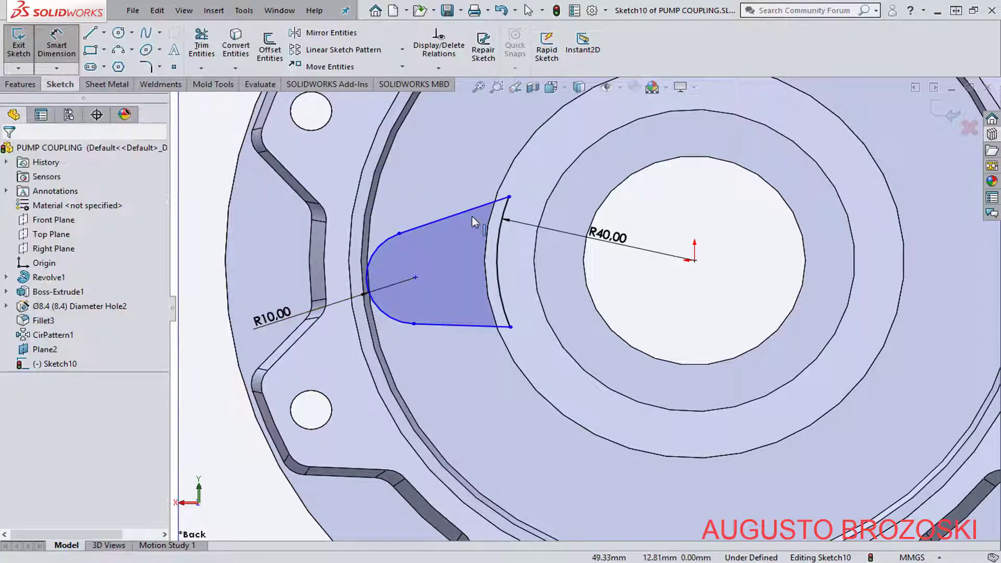
pyautogui.press('Escape')
# Add a Horizontal relation between the small arc's centre point and the origin.
pyautogui.click(415, 278)
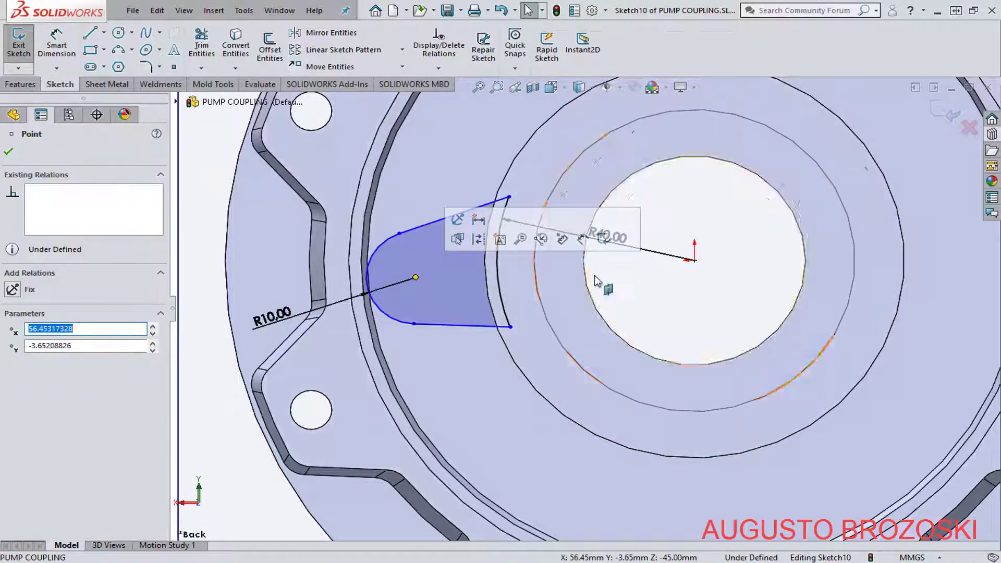
pyautogui.keyDown('ctrl'); pyautogui.click(694, 260); pyautogui.keyUp('ctrl')
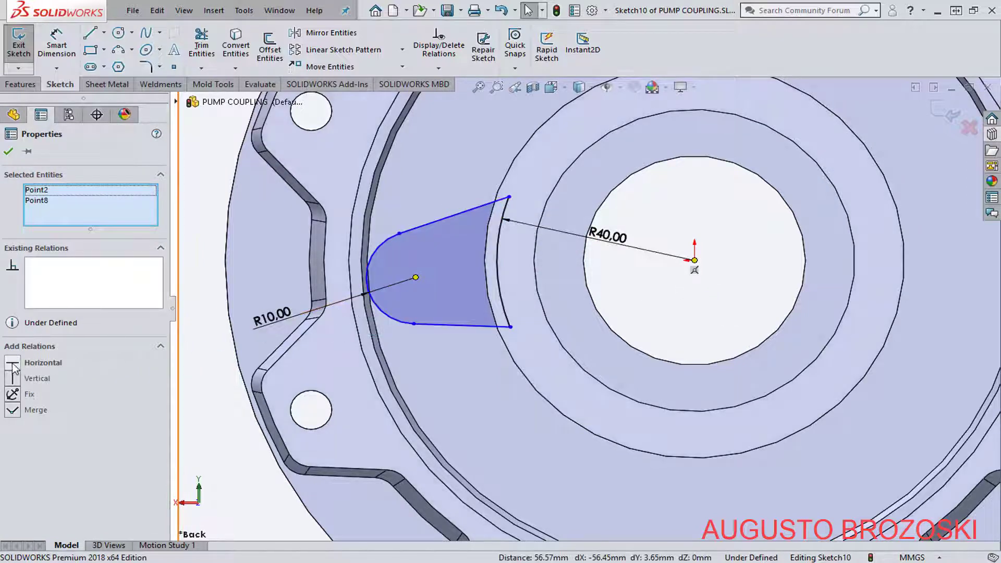
pyautogui.click(13, 364)
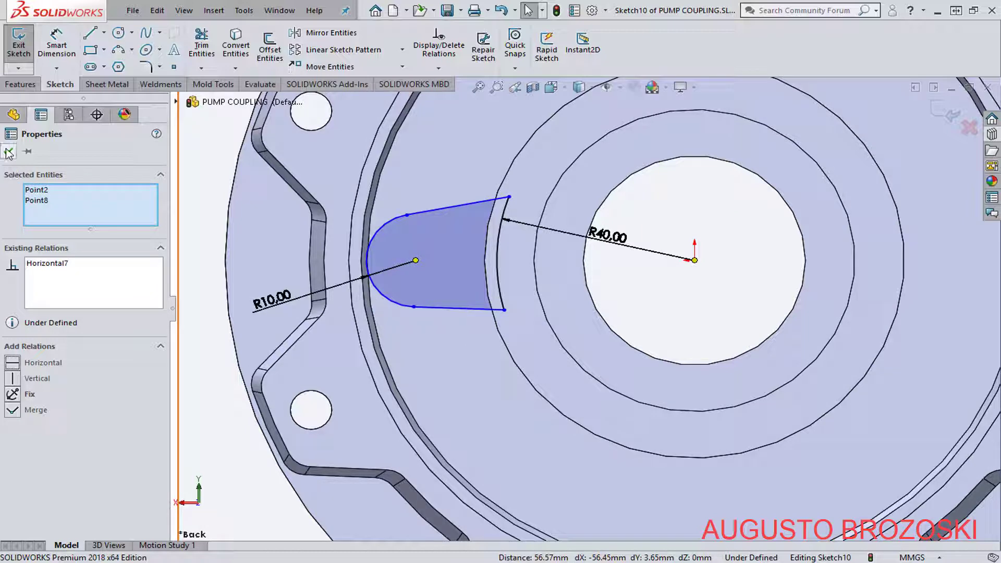
pyautogui.click(9, 152)
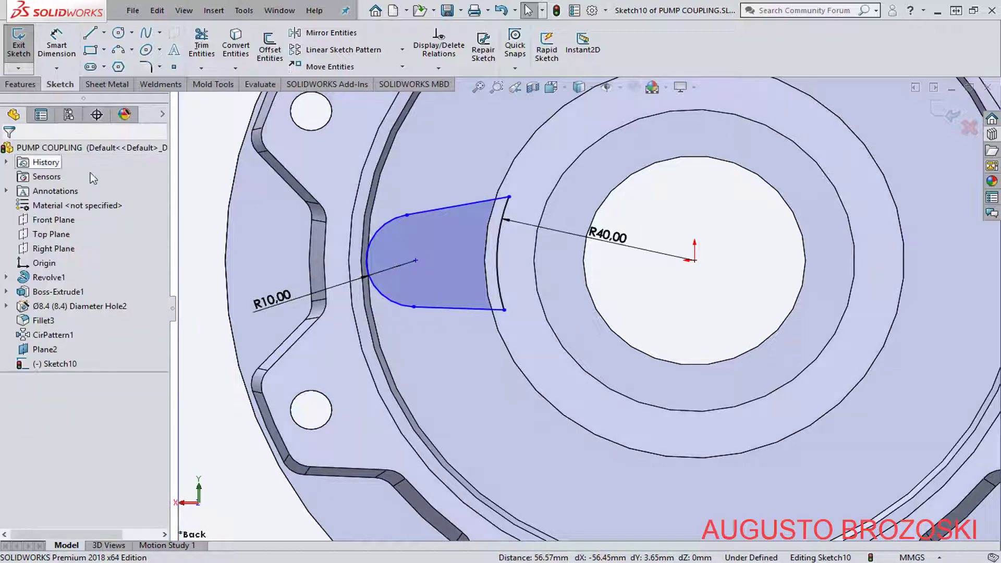
# Draw a horizontal centerline from the small arc's centre to the origin.
pyautogui.click(59, 45)
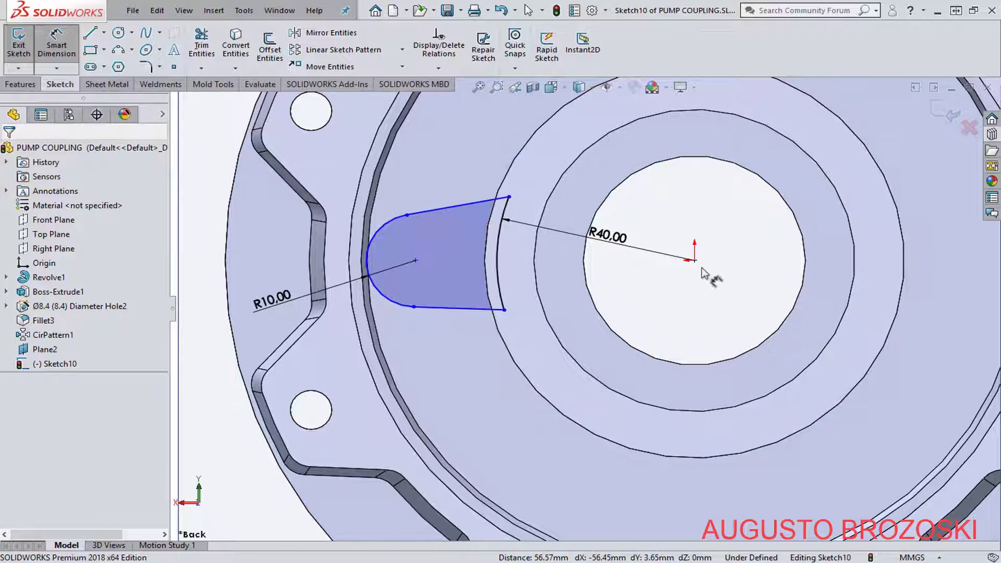
pyautogui.press('Escape')
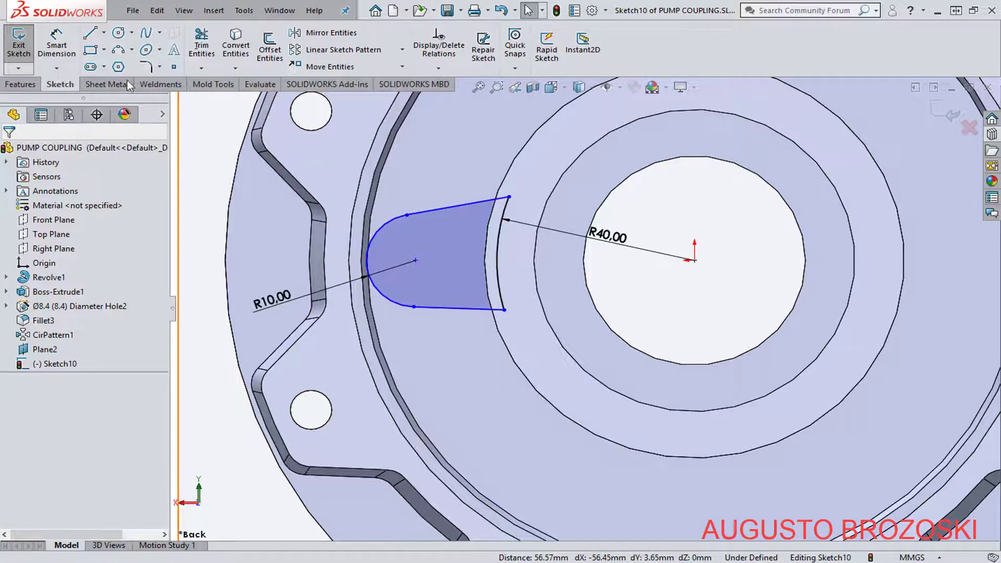
pyautogui.click(105, 34)
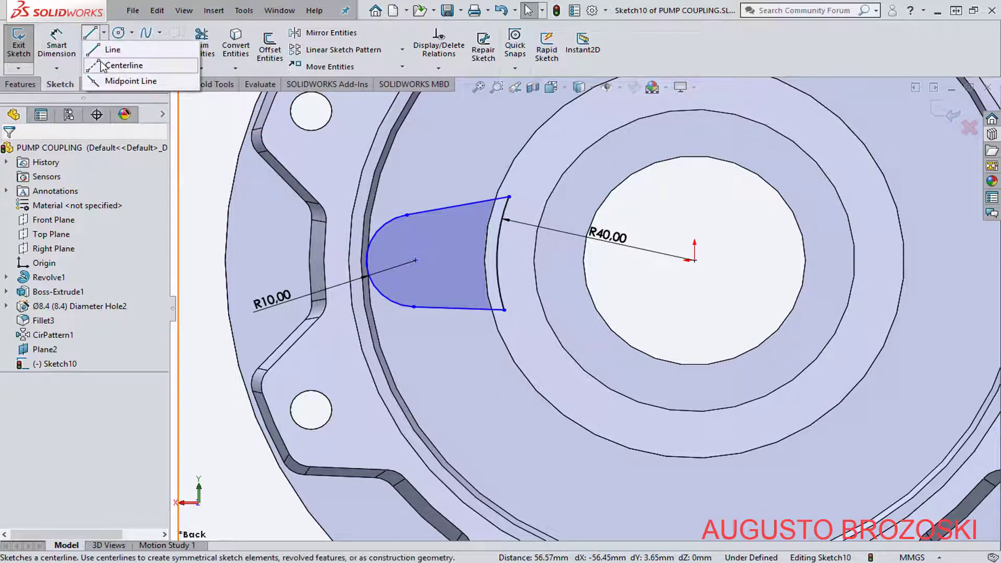
pyautogui.click(123, 65)
pyautogui.click(416, 260)
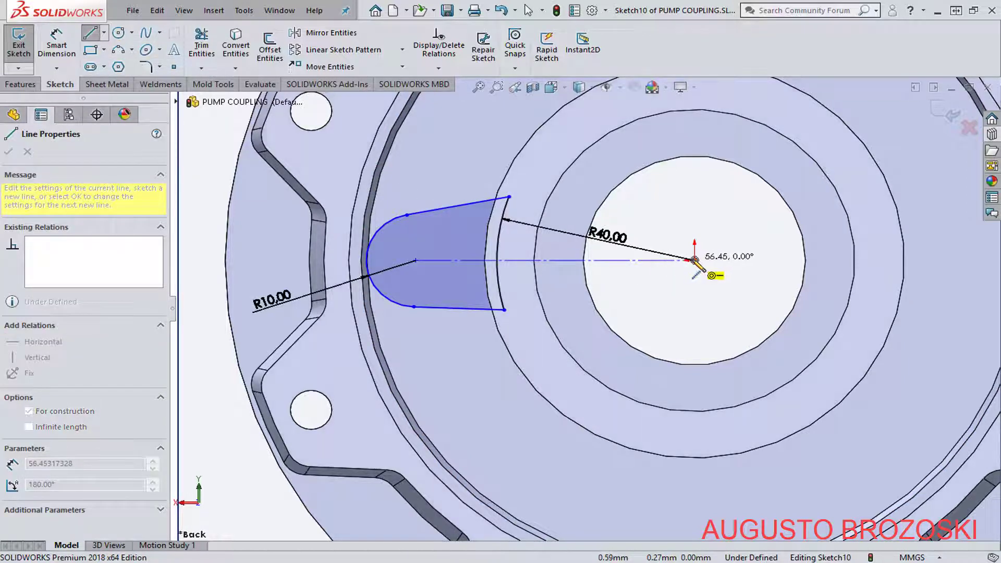
pyautogui.click(695, 260)
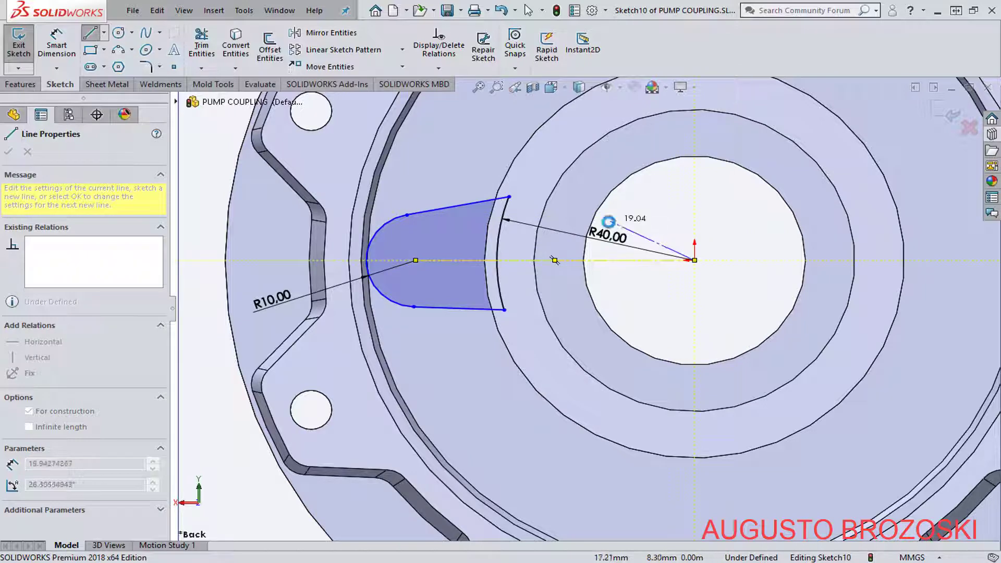
pyautogui.press('Escape')
# Dimension the angle between the upper slanted line and the centerline as 30°.
pyautogui.click(57, 47)
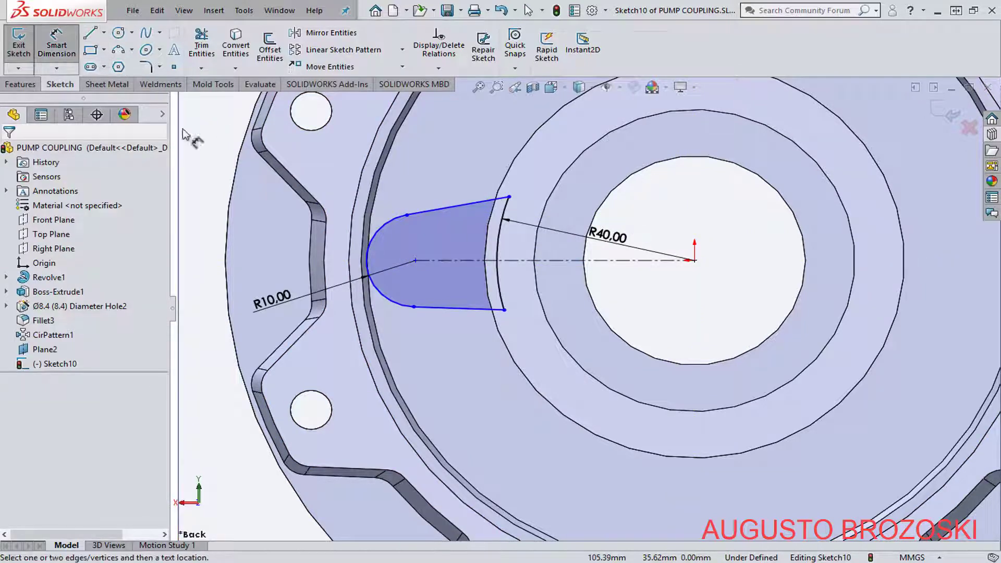
pyautogui.click(472, 206)
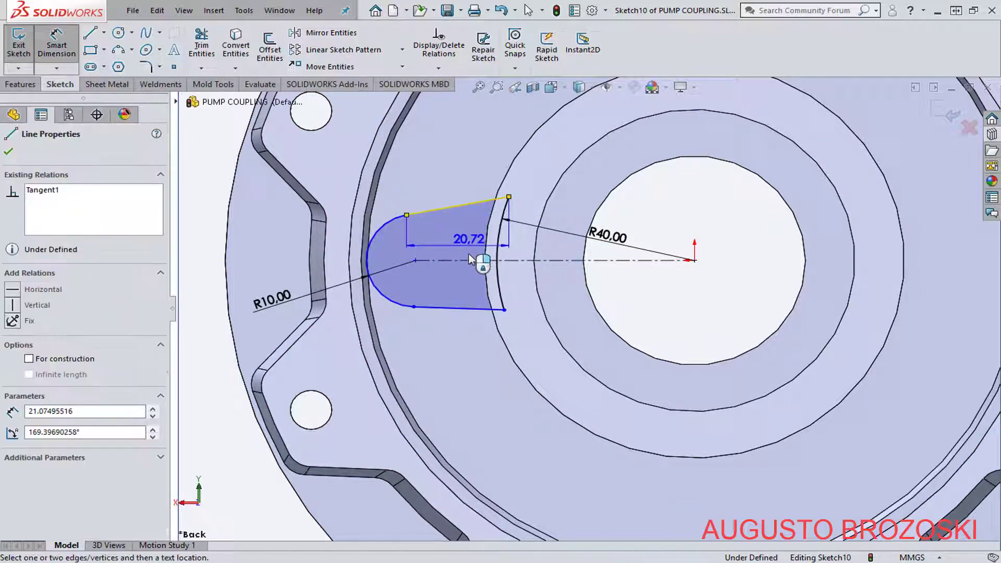
pyautogui.click(470, 261)
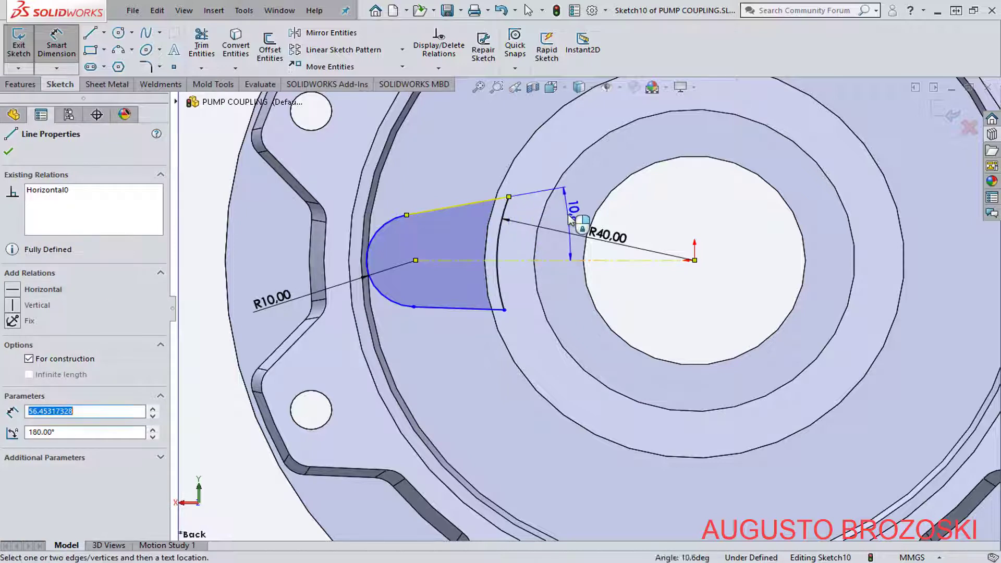
pyautogui.click(557, 232)
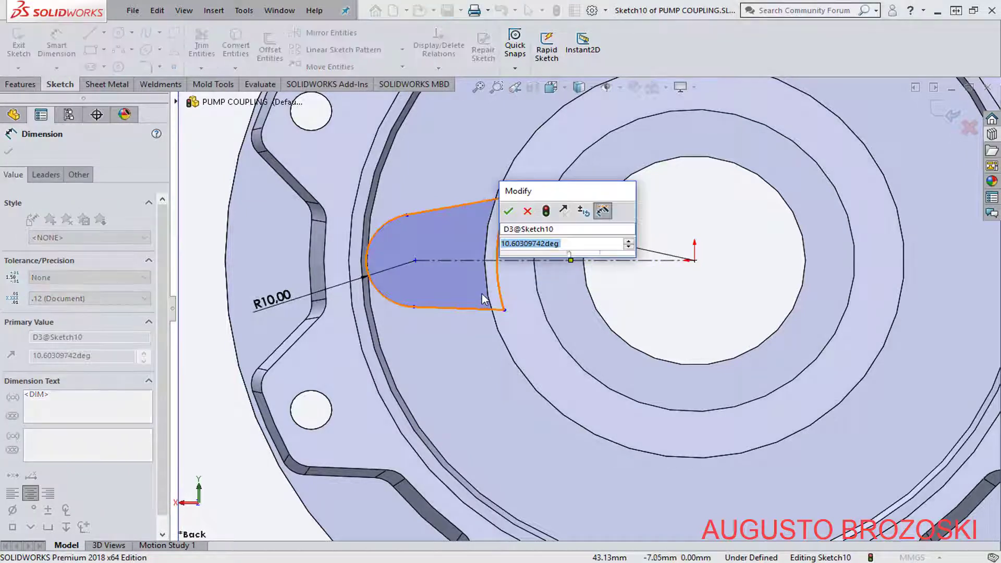
pyautogui.write('30')
pyautogui.press('Return')
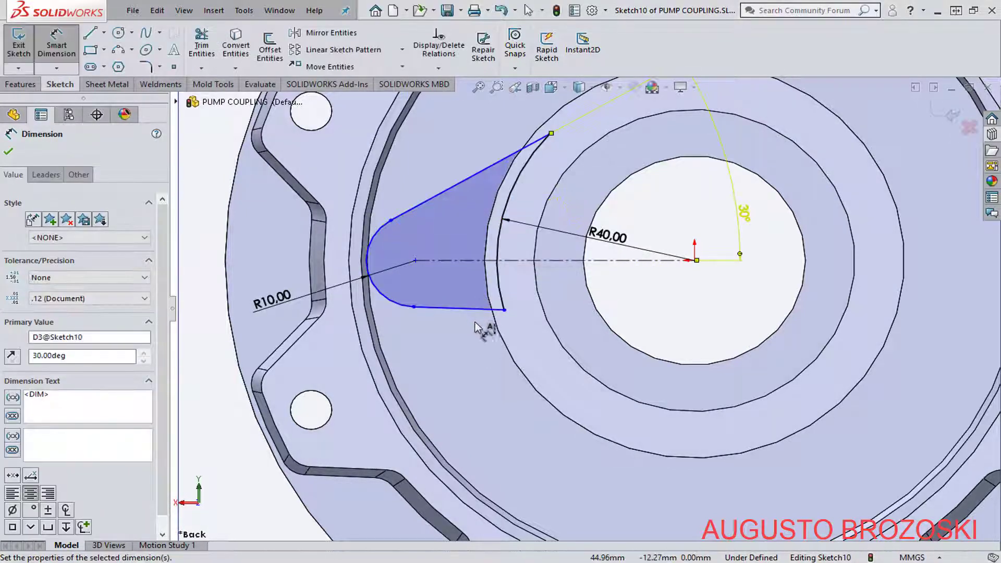
# Dimension the angle between the centerline and the lower slanted line as 30°.
pyautogui.click(470, 261)
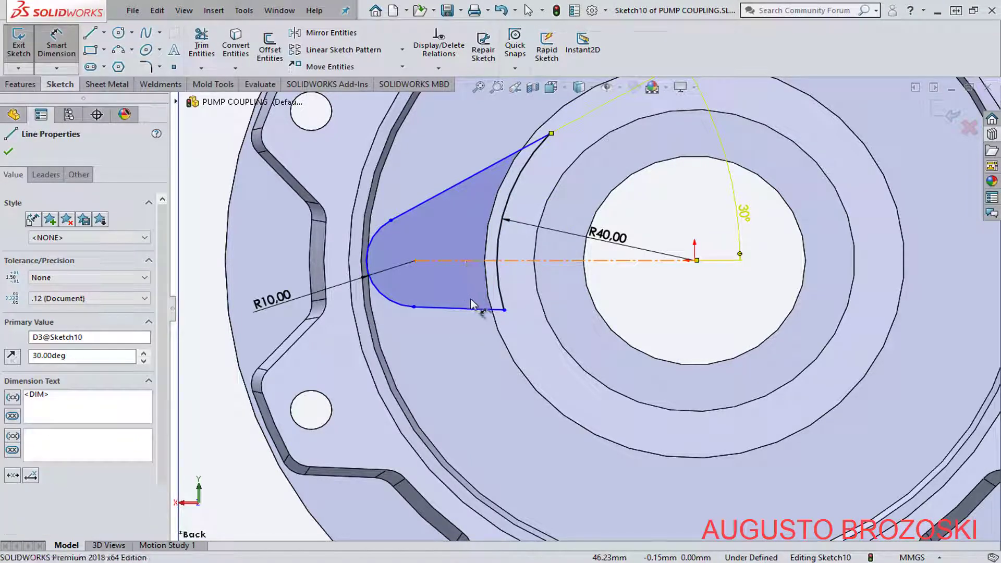
pyautogui.click(492, 309)
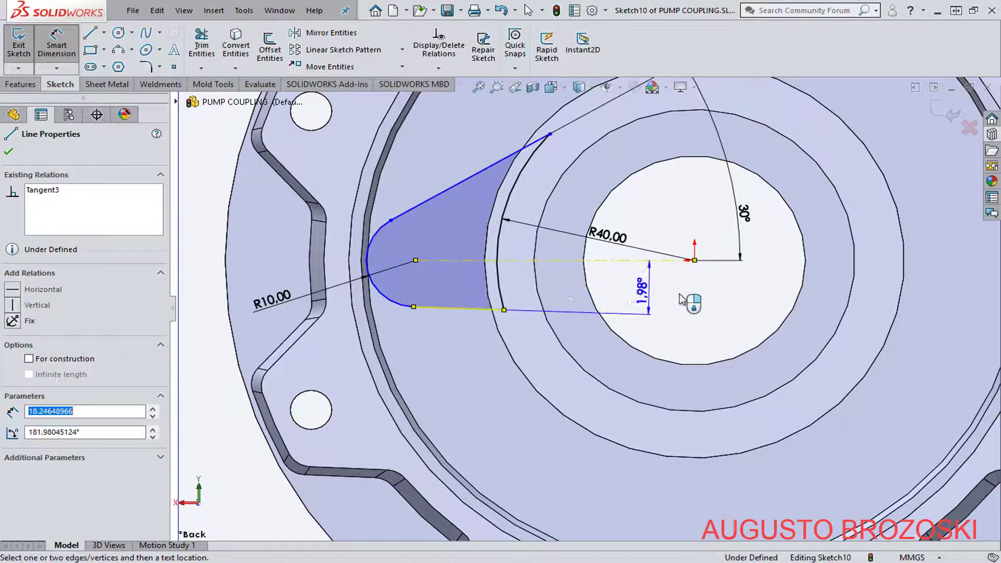
pyautogui.click(667, 296)
pyautogui.write('30')
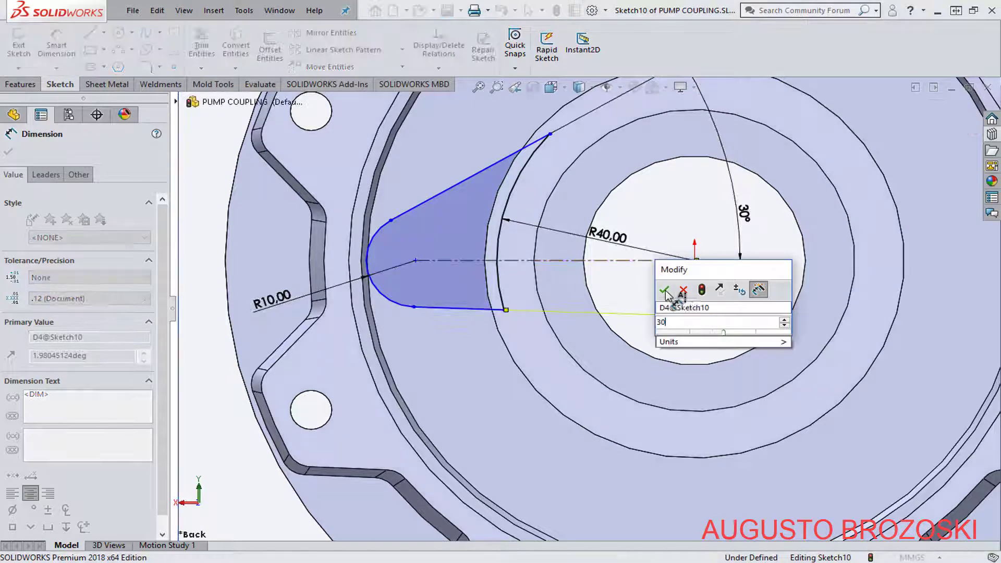
pyautogui.click(665, 291)
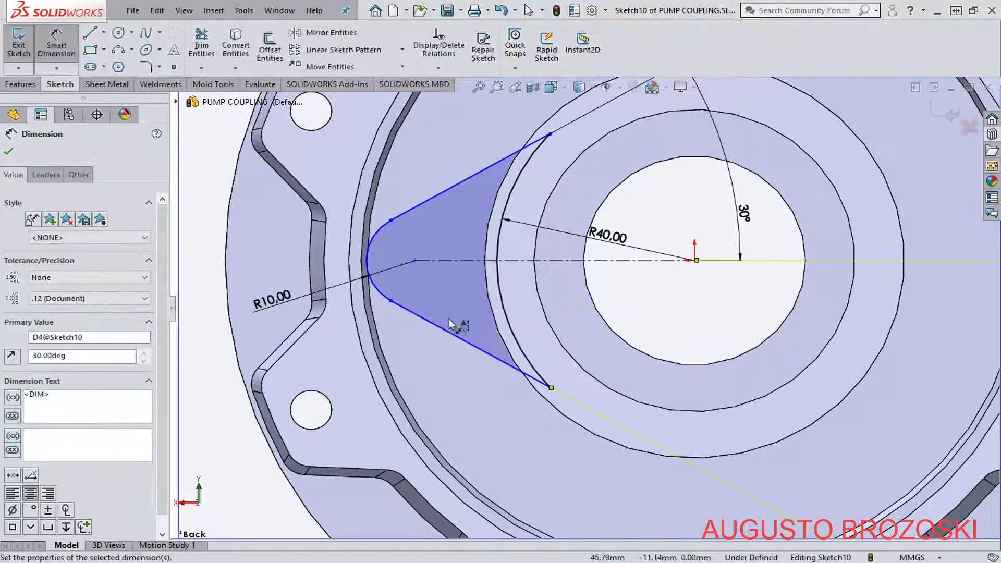
# Dimension the distance from the small arc's centre to the origin as 50 mm.
pyautogui.click(416, 261)
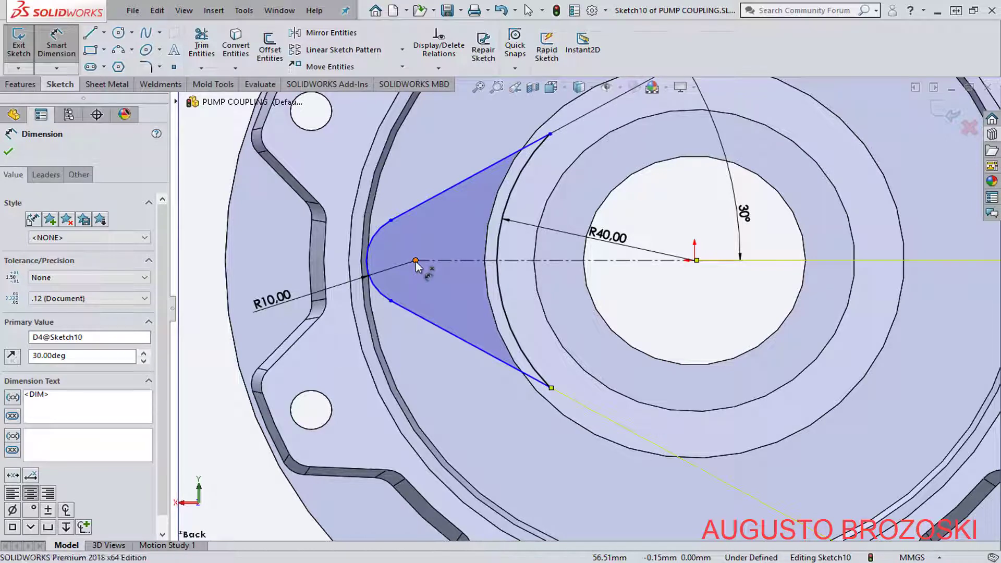
pyautogui.click(695, 260)
pyautogui.click(568, 448)
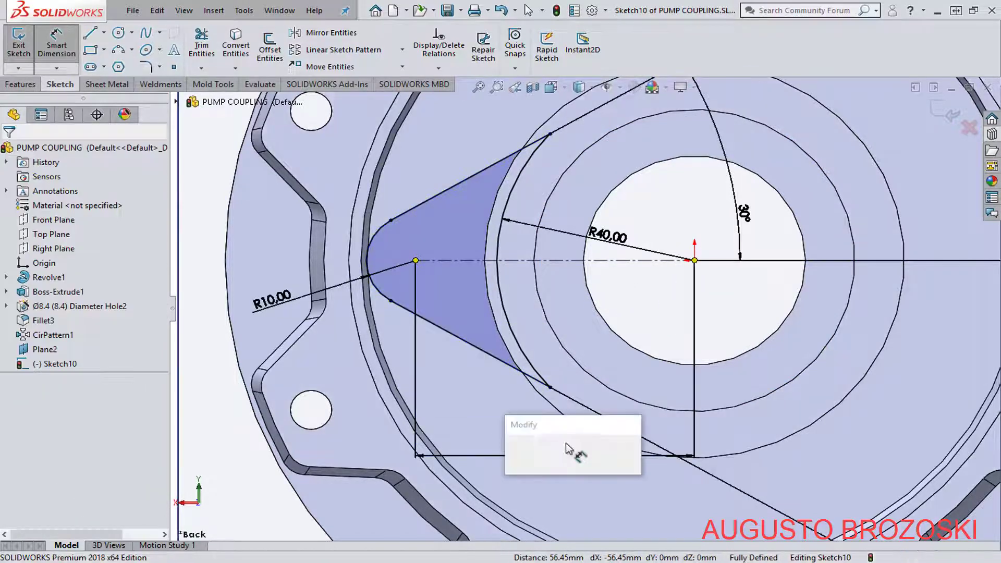
pyautogui.write('55')
pyautogui.press('Return')
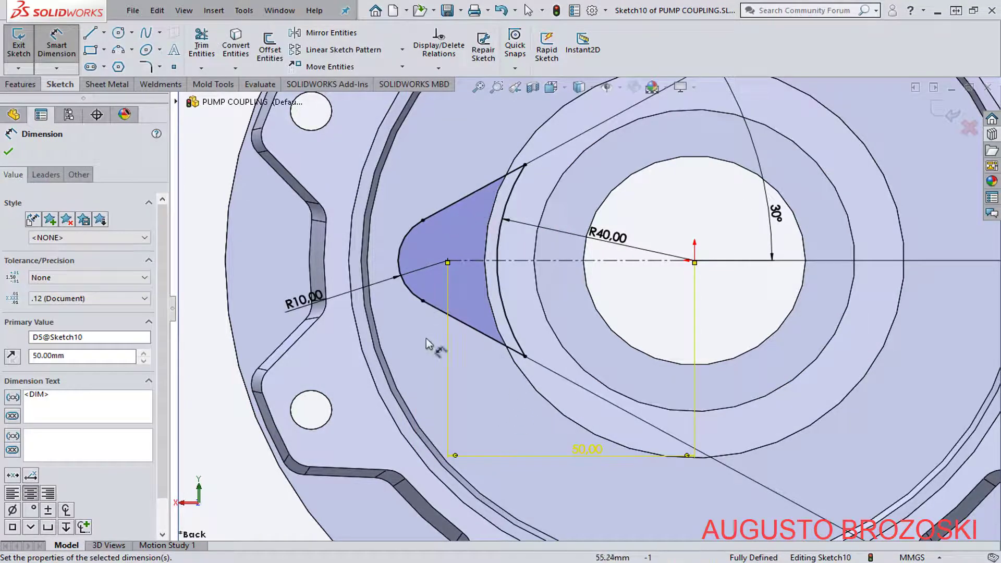
pyautogui.click(8, 152)
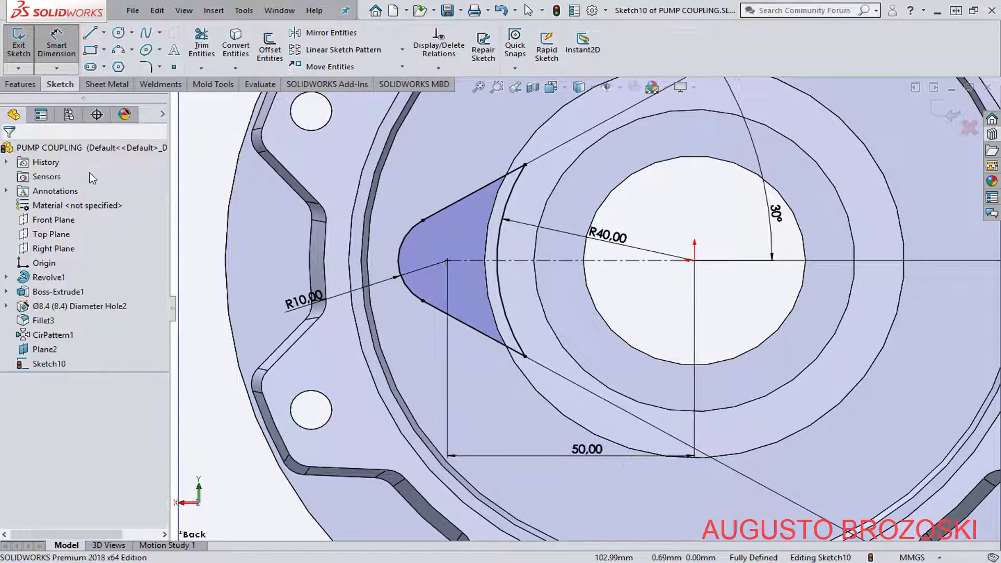
pyautogui.press('Escape')
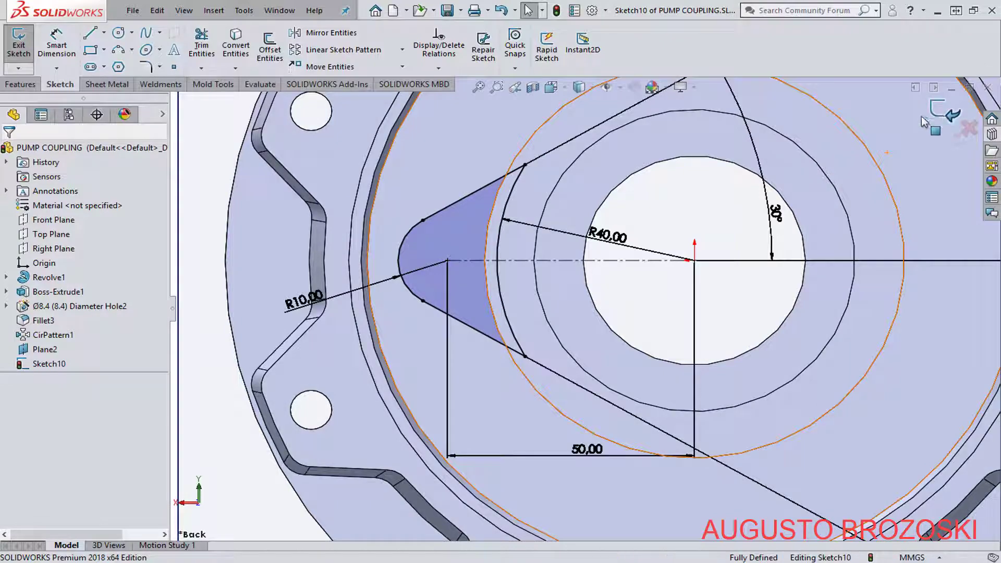
# Finish the ear profile sketch and extrude it as a boss with the Up To Body end condition, ending on the coupling body.
pyautogui.click(923, 119)
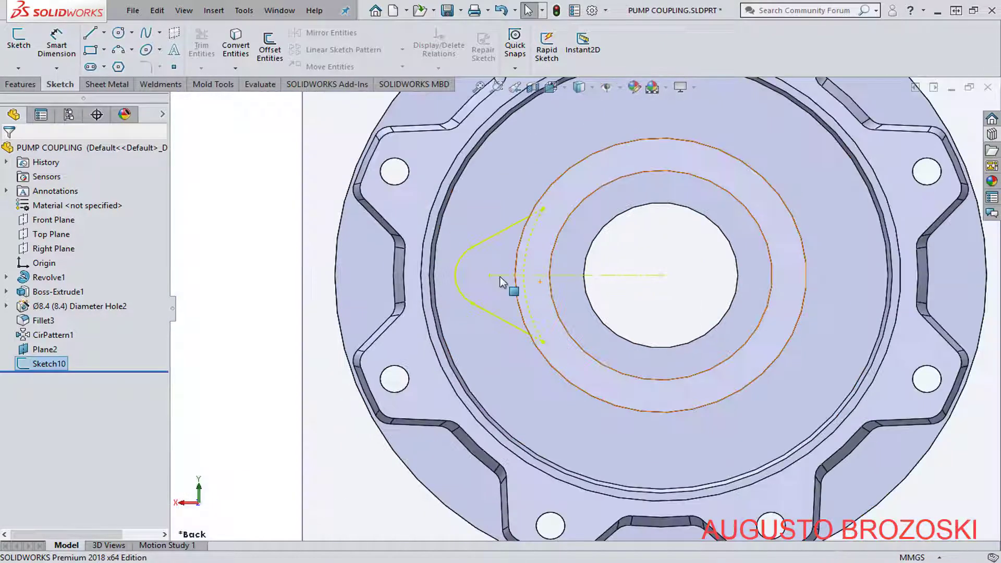
pyautogui.moveTo(500, 282)
pyautogui.mouseDown(button='middle')
pyautogui.moveTo(542, 313)
pyautogui.moveTo(415, 321)
pyautogui.mouseUp(button='middle')
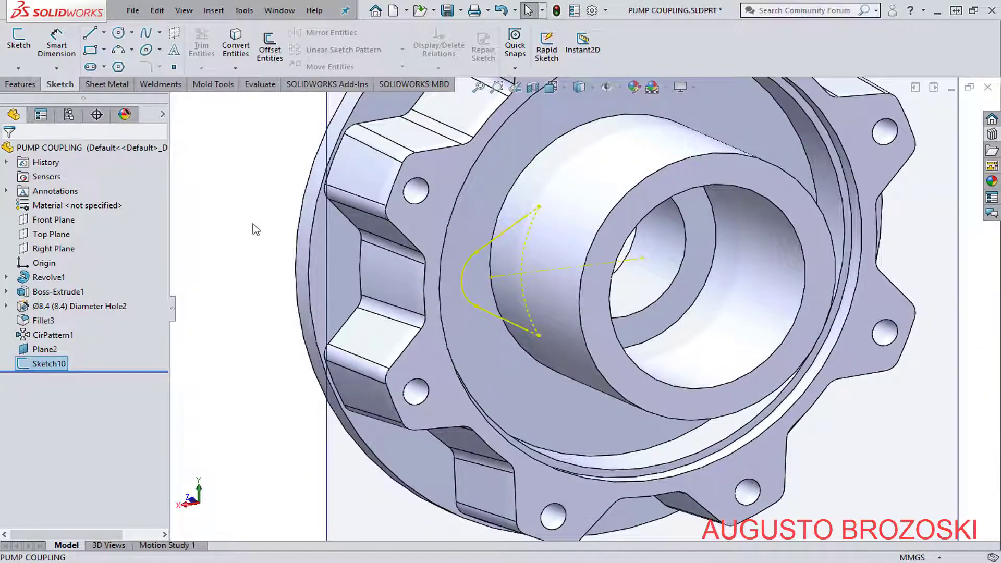
pyautogui.moveTo(252, 224); pyautogui.dragTo(241, 227, button='middle')
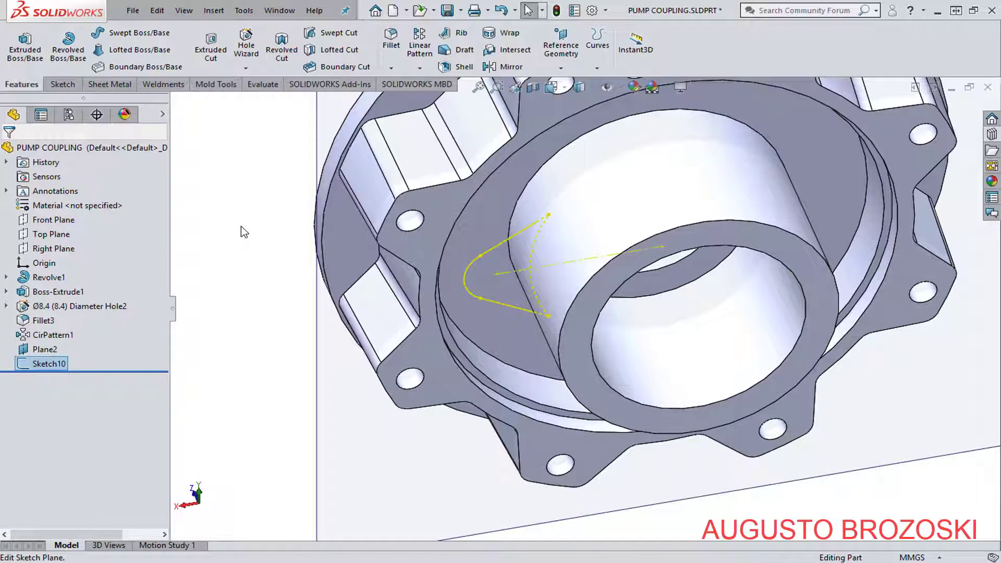
pyautogui.click(24, 46)
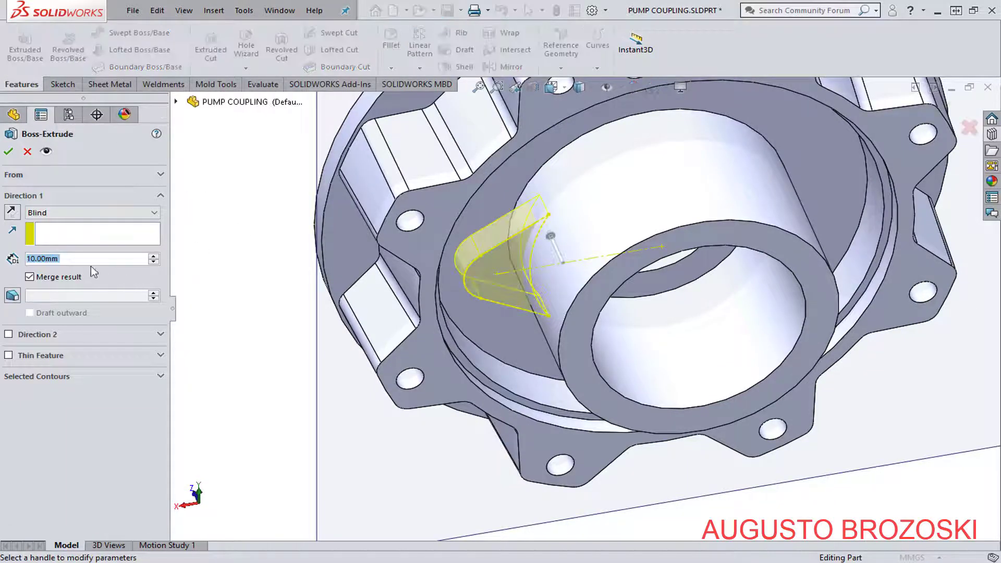
pyautogui.click(95, 214)
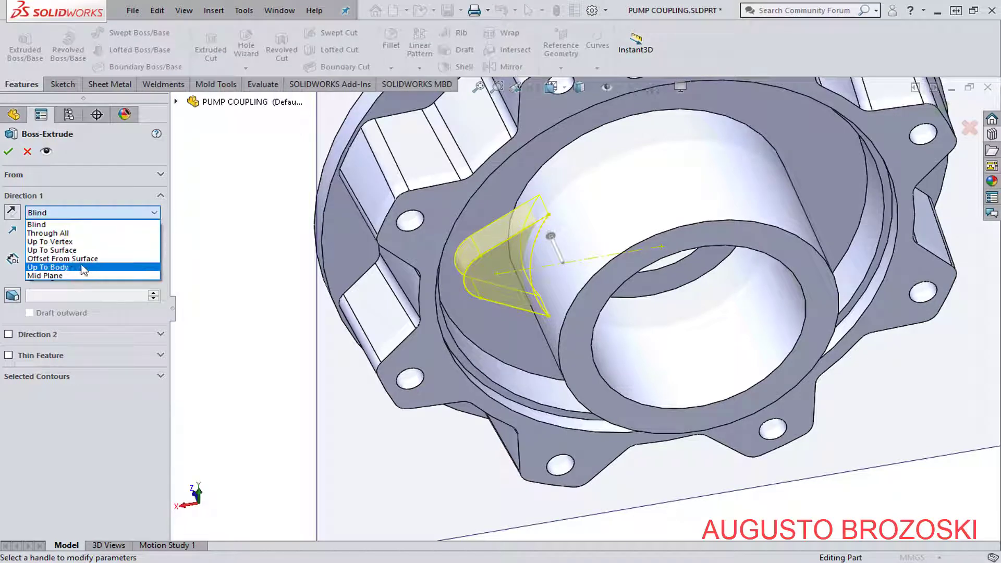
pyautogui.click(72, 267)
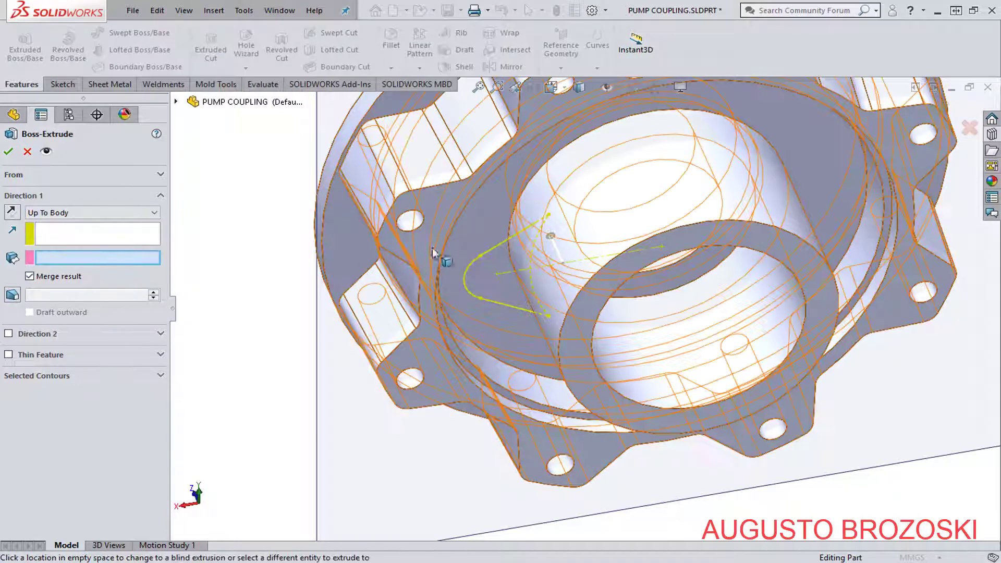
pyautogui.click(475, 224)
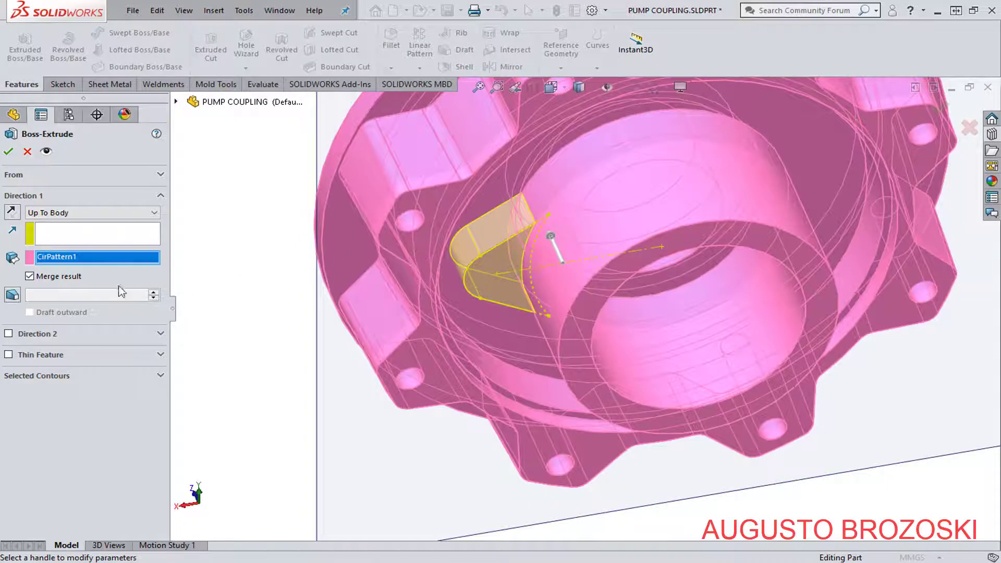
# Add a 3° outward draft to the ear extrusion and complete the feature.
pyautogui.click(11, 295)
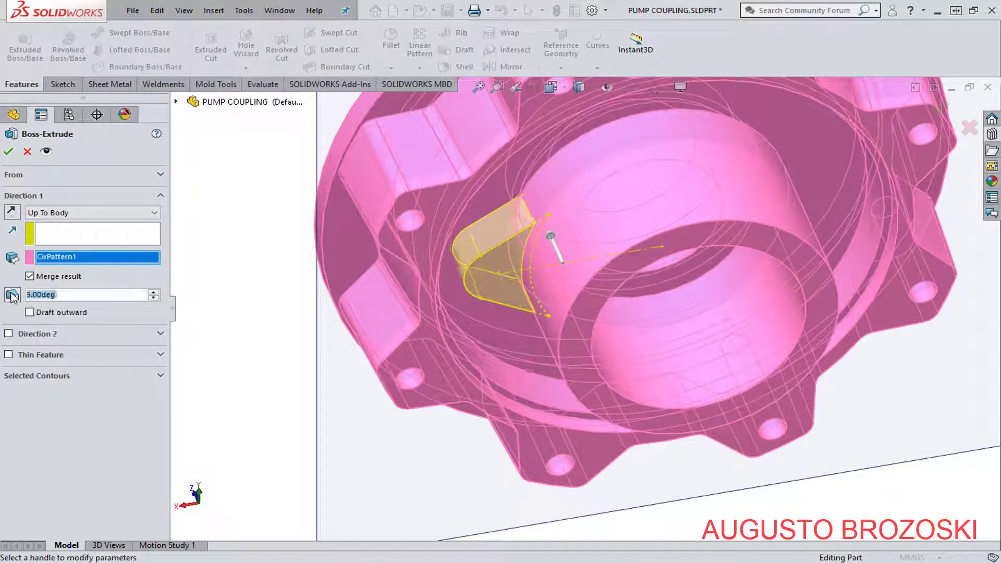
pyautogui.click(30, 313)
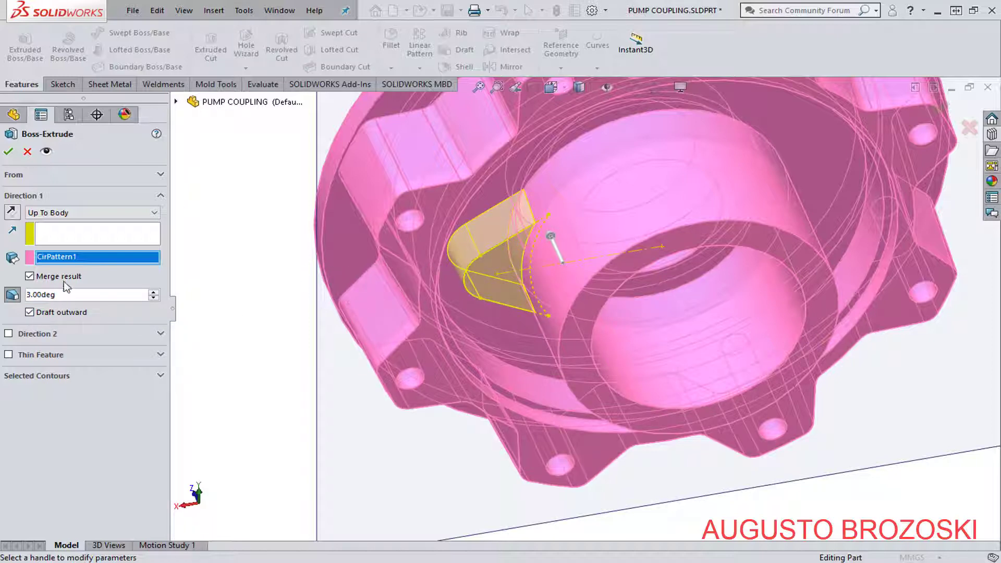
pyautogui.click(8, 152)
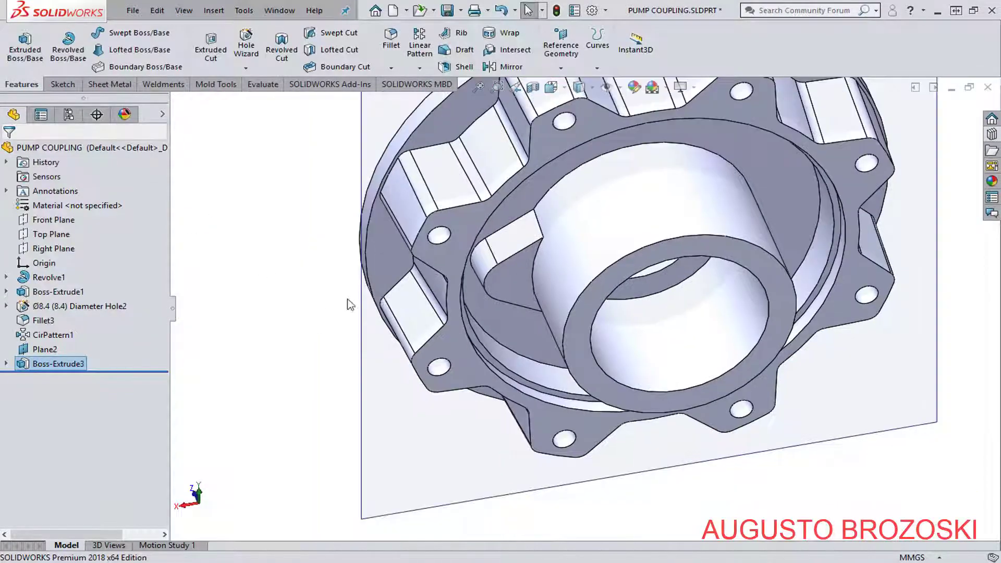
# Start a Hole Wizard hole on the ear's flat face from the back view, placing its point level with the origin.
pyautogui.moveTo(350, 305); pyautogui.dragTo(376, 200, button='middle')
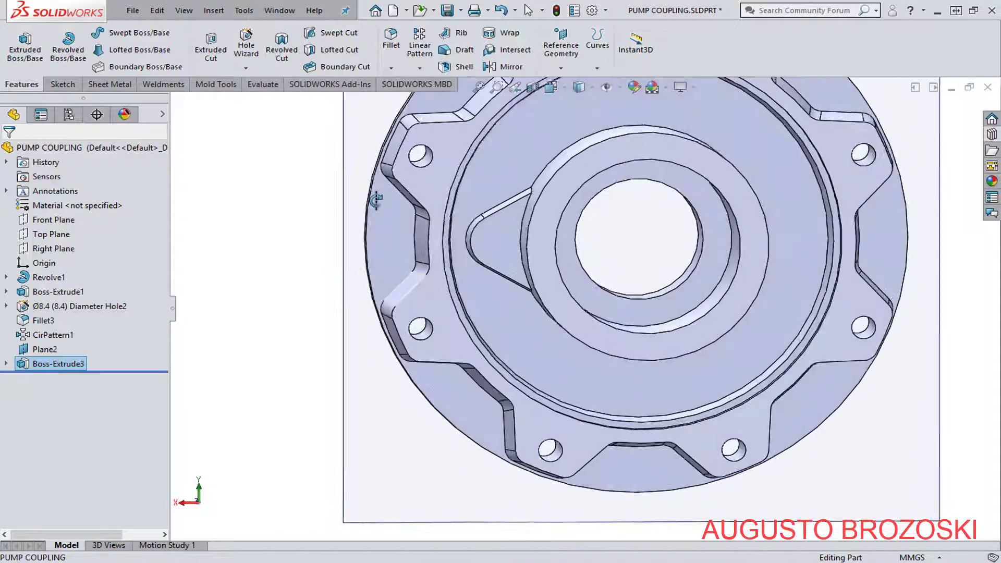
pyautogui.click(552, 88)
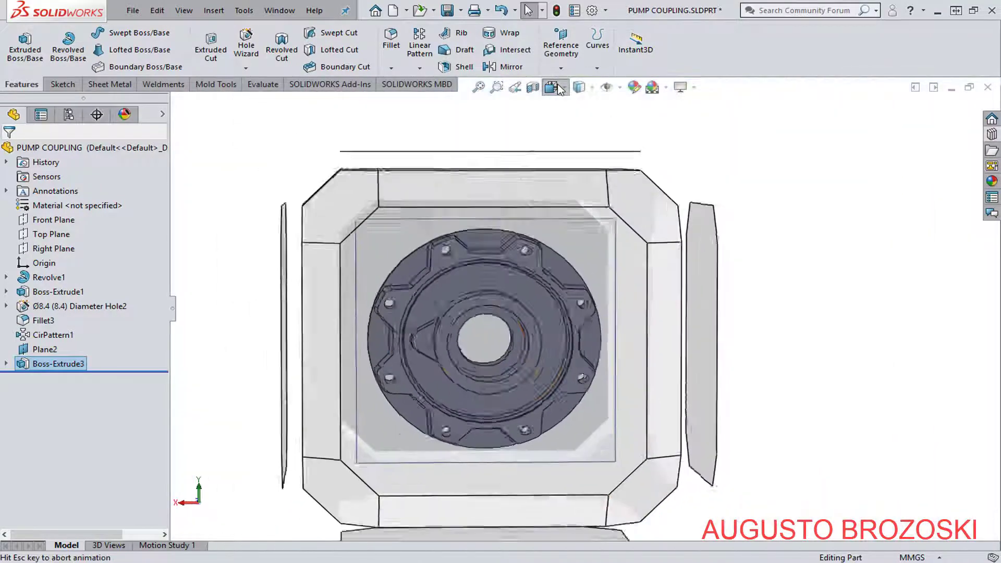
pyautogui.click(609, 146)
pyautogui.scroll(-10, 508, 366)
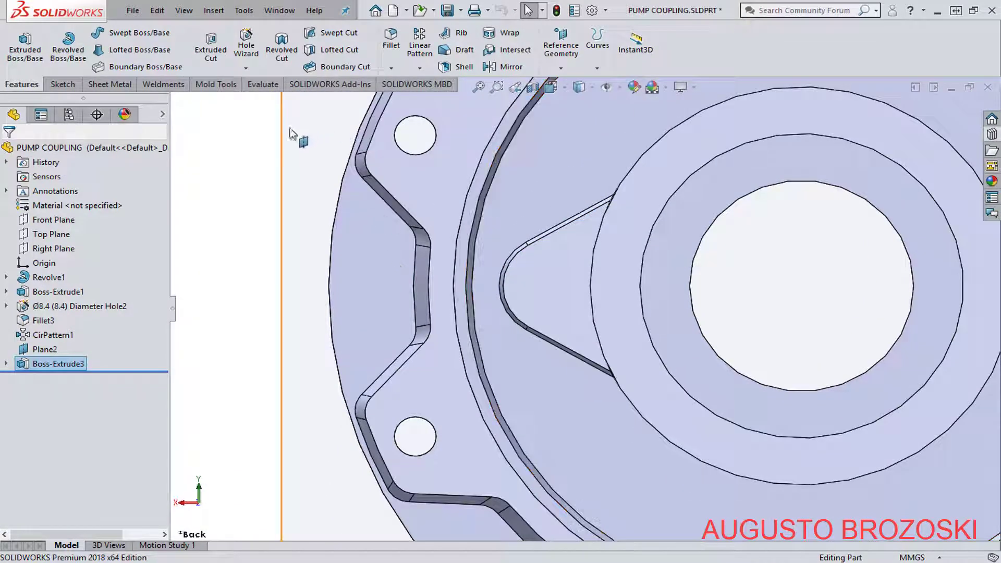
pyautogui.click(248, 46)
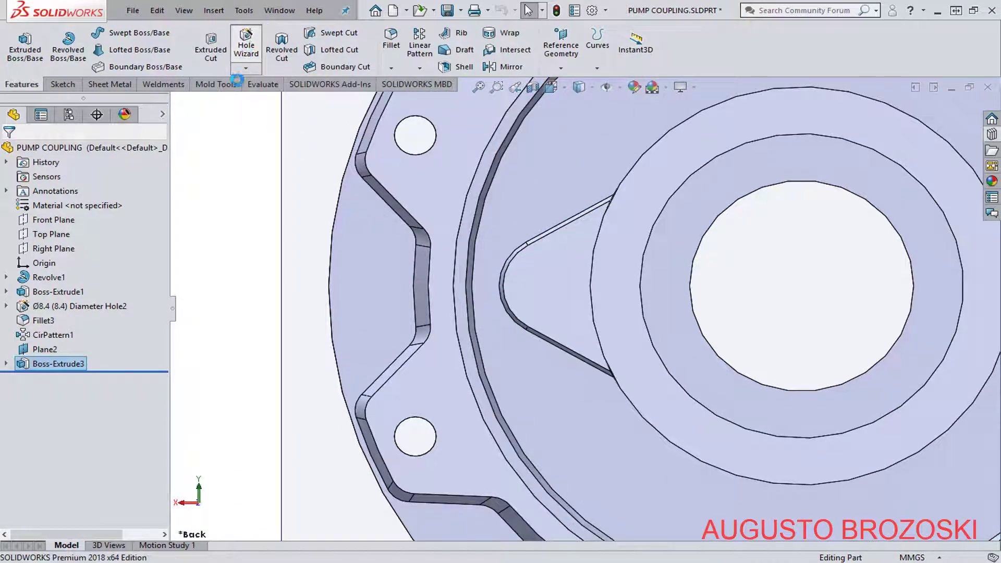
pyautogui.click(94, 177)
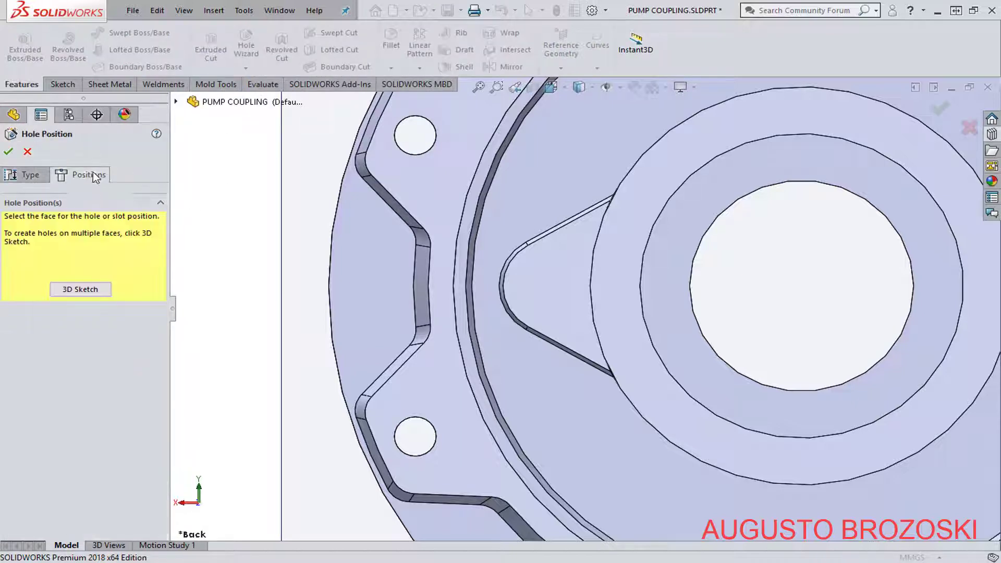
pyautogui.click(564, 301)
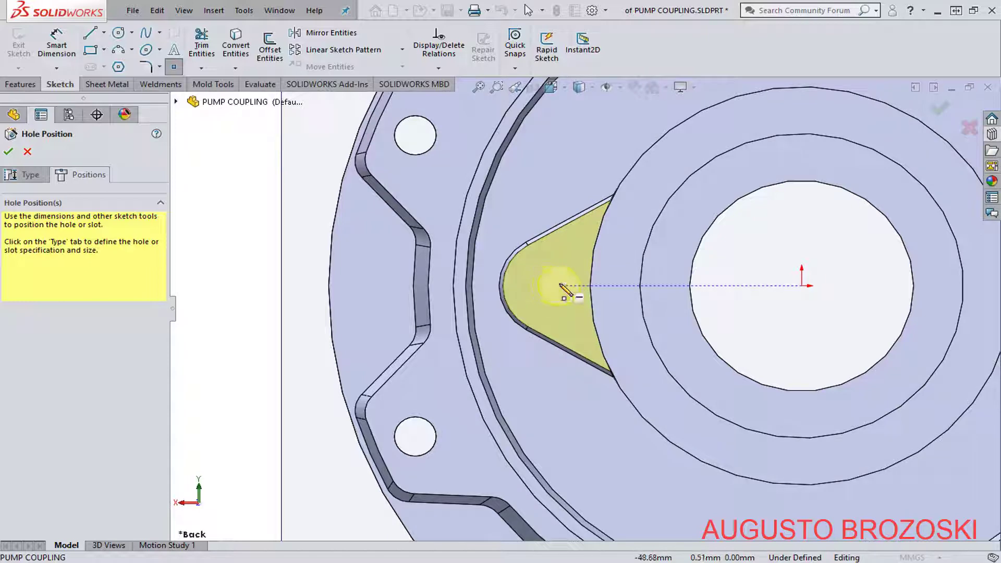
pyautogui.click(554, 285)
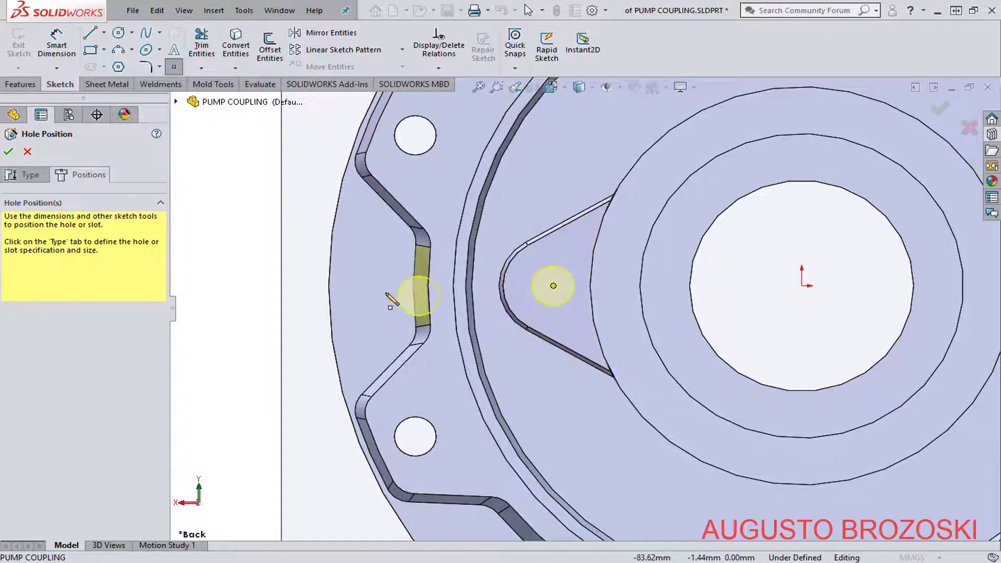
pyautogui.press('Escape')
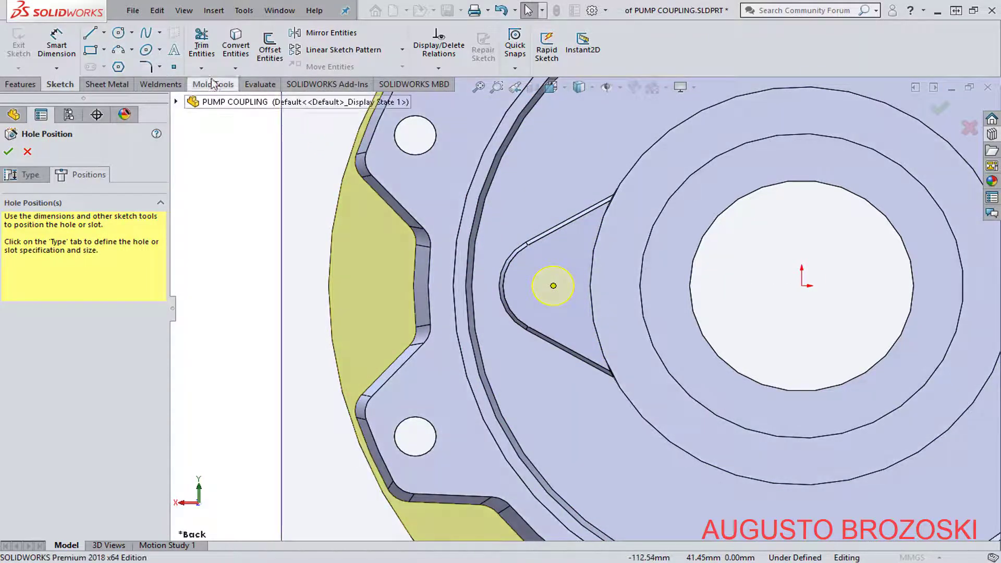
# Dimension the hole point's distance from the origin as 50 mm.
pyautogui.click(57, 44)
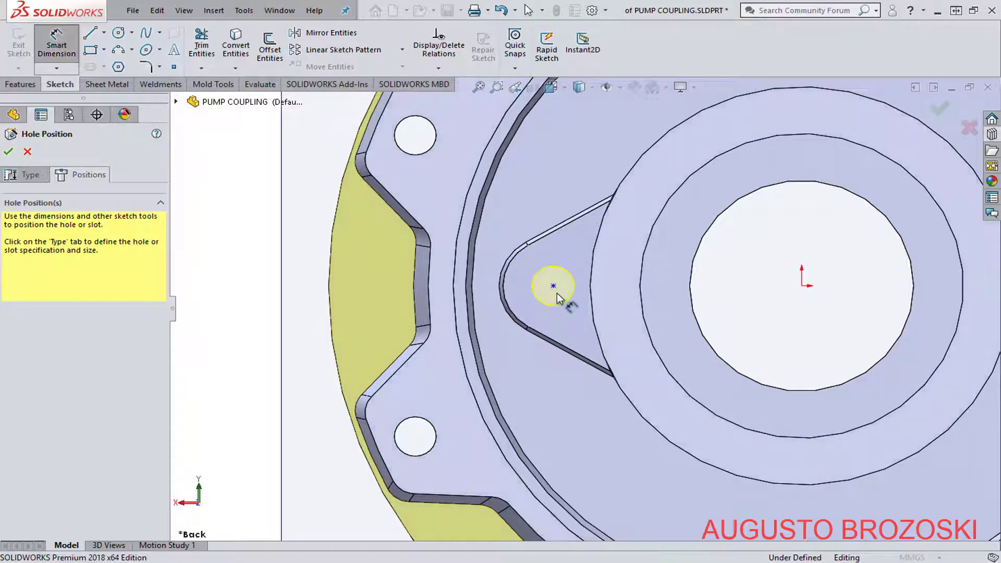
pyautogui.click(553, 286)
pyautogui.click(802, 288)
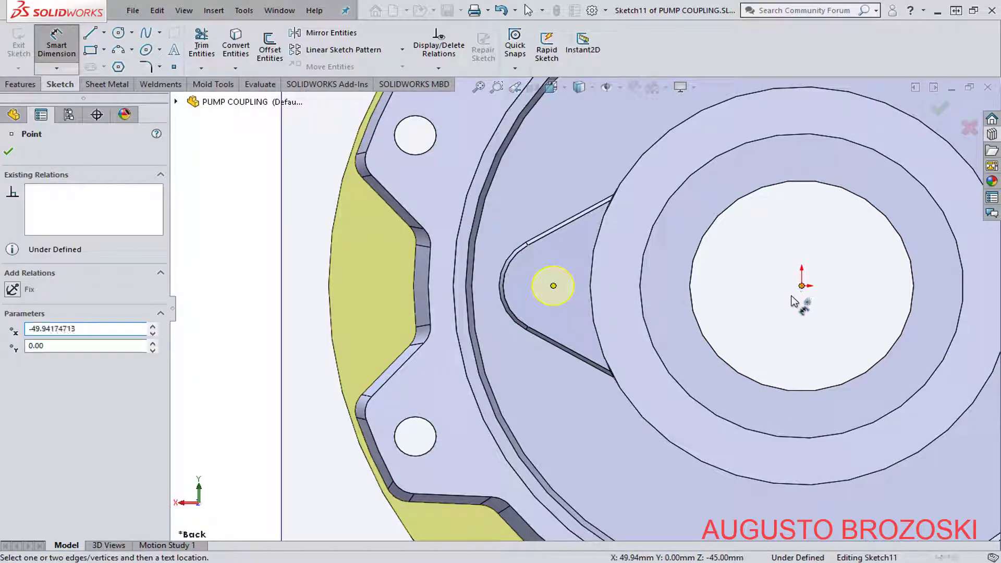
pyautogui.click(634, 445)
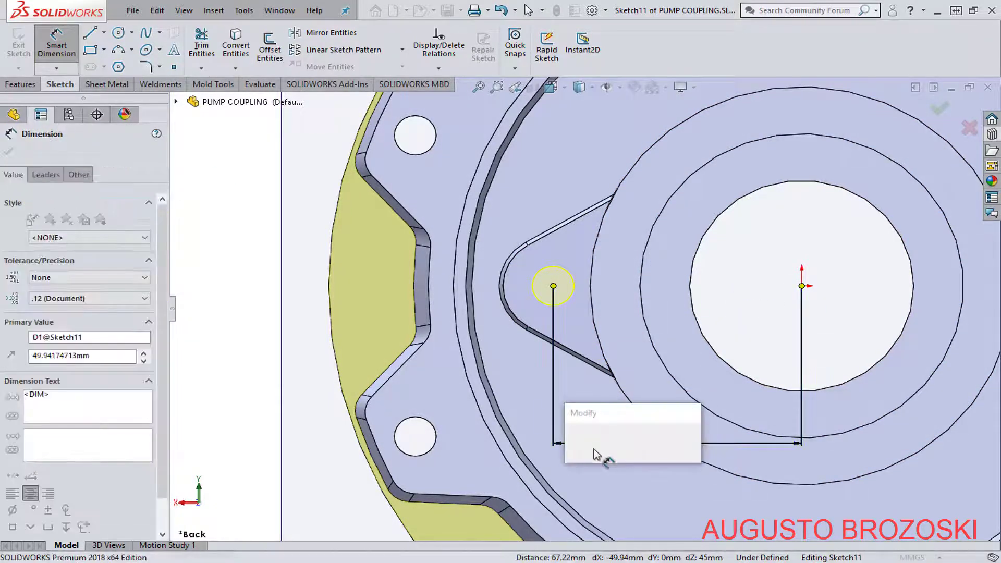
pyautogui.write('50')
pyautogui.press('Return')
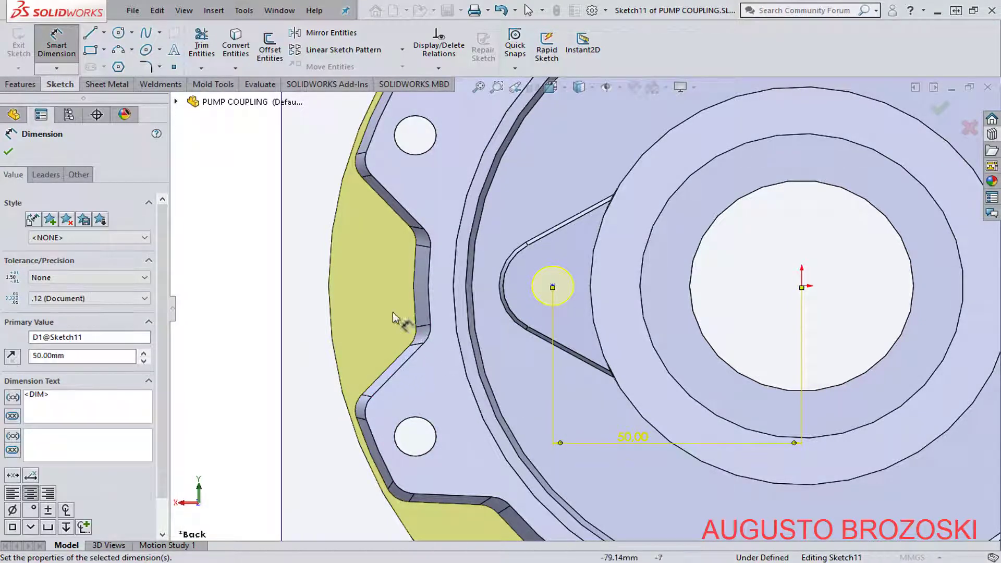
pyautogui.click(17, 150)
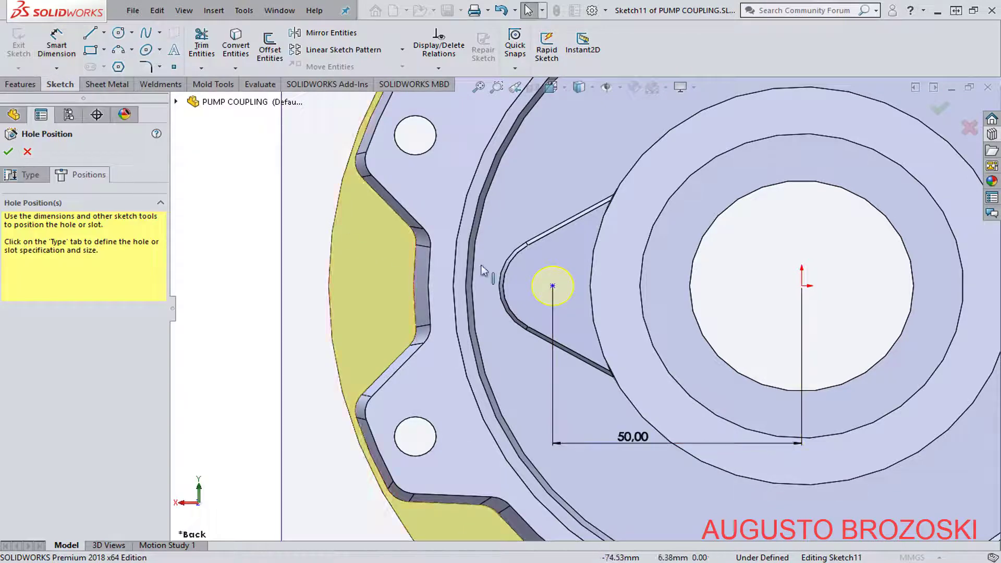
# Add a horizontal relation between the hole point and the origin.
pyautogui.click(553, 287)
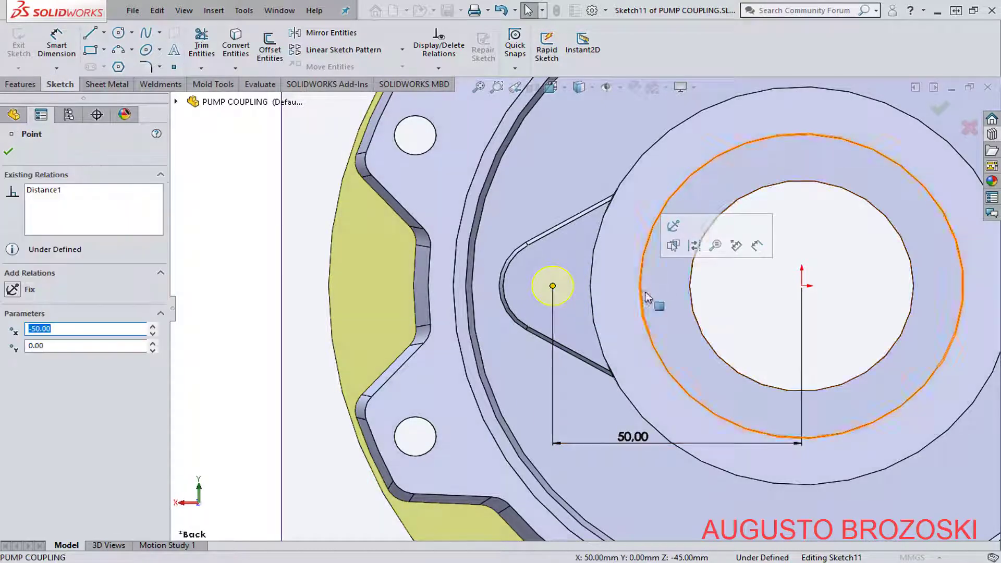
pyautogui.keyDown('ctrl'); pyautogui.click(804, 286); pyautogui.keyUp('ctrl')
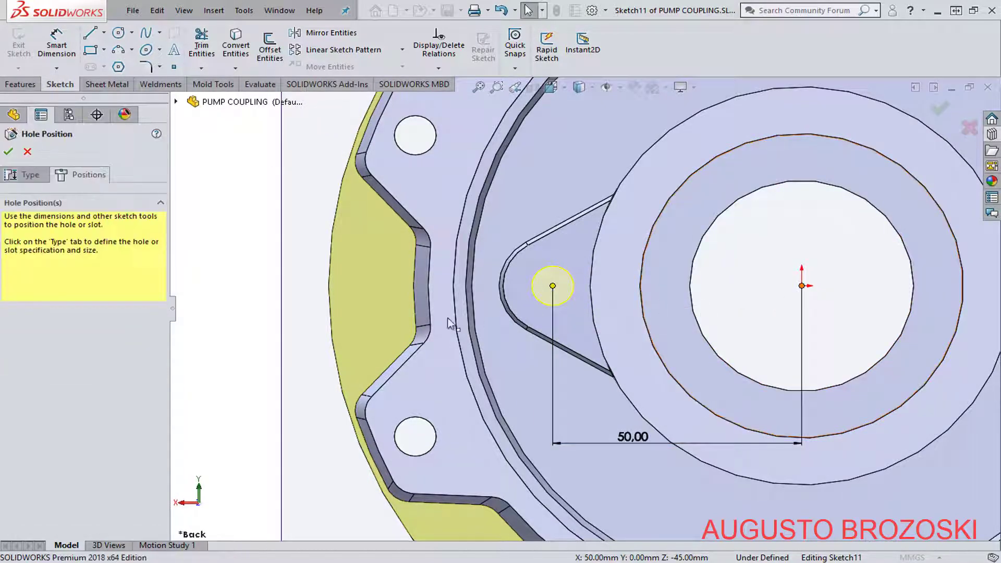
pyautogui.click(26, 362)
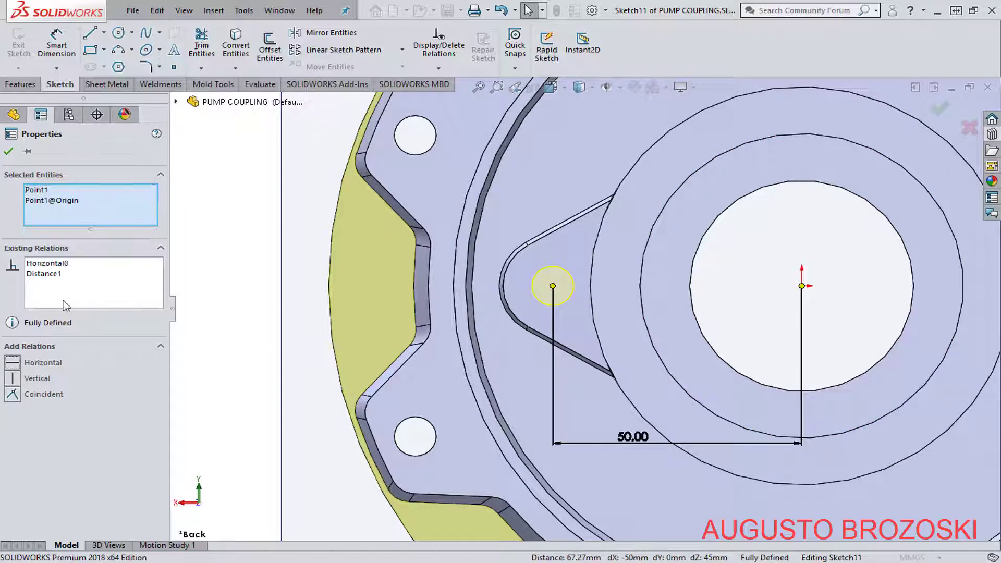
pyautogui.click(8, 153)
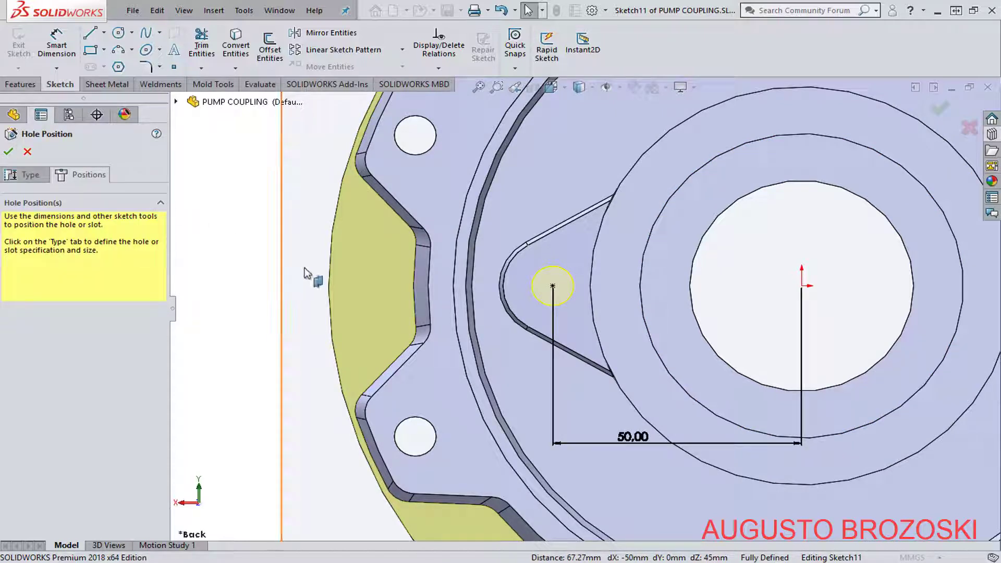
# Change the hole specification to a straight tap using the ANSI Metric standard and the Tapped hole type.
pyautogui.click(26, 176)
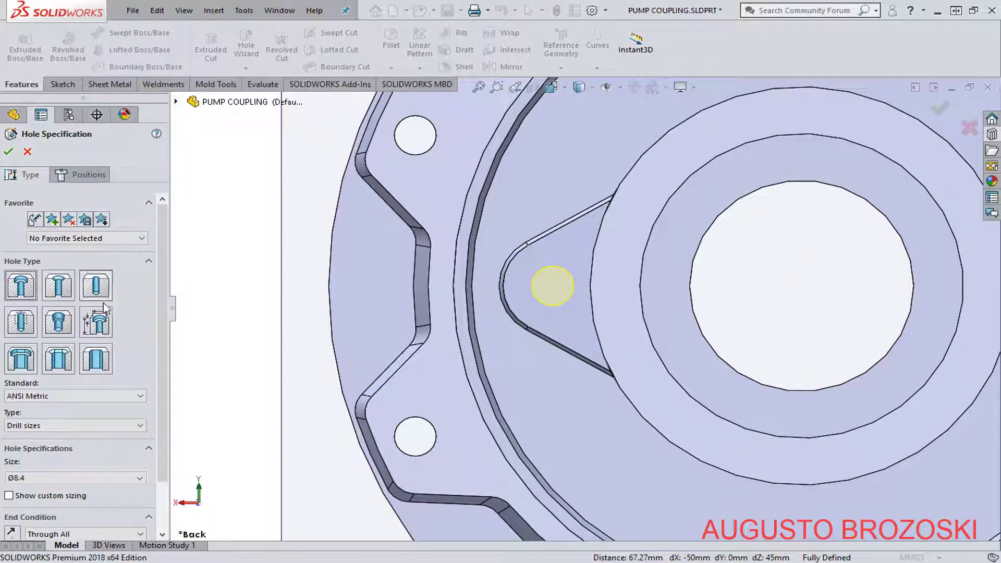
pyautogui.click(21, 322)
pyautogui.scroll(-4, 56, 279)
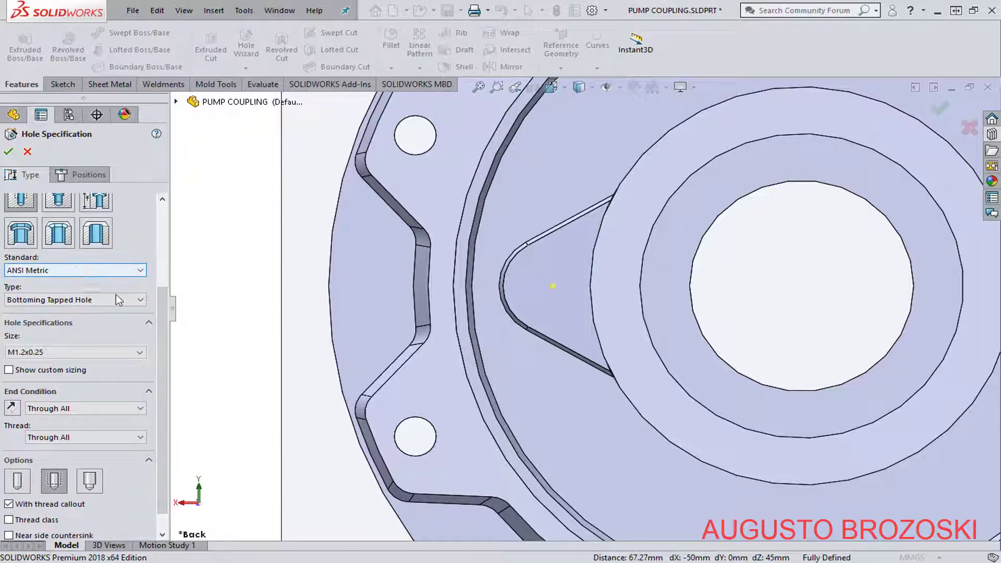
pyautogui.click(141, 301)
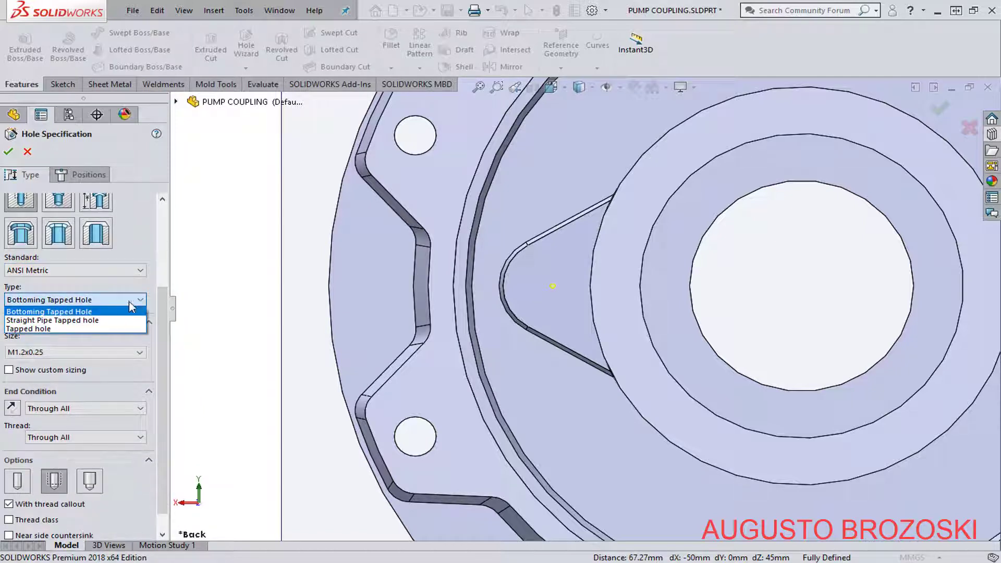
pyautogui.click(46, 328)
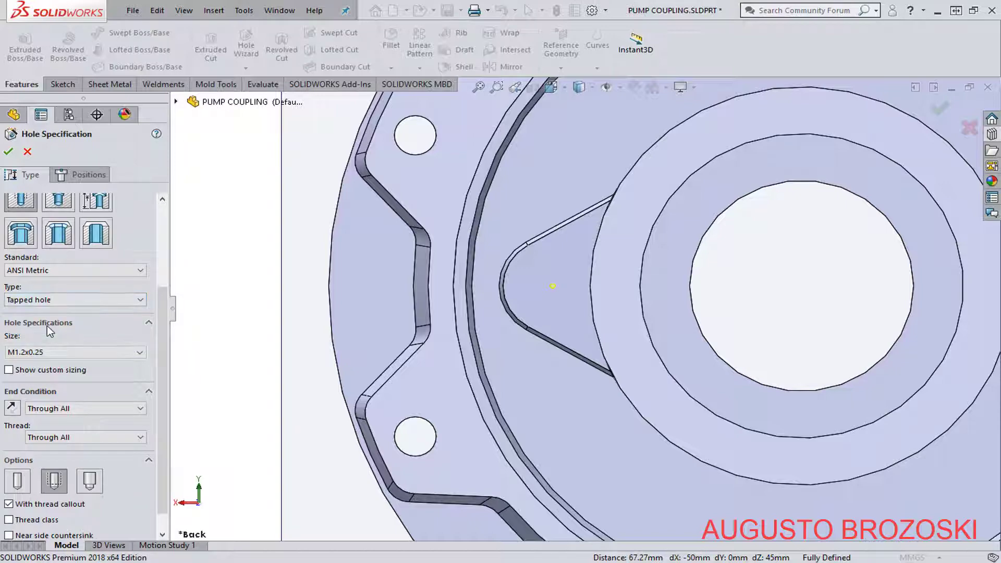
# Check the ear hole's callout in section B-B of the PDF drawing and set the tapped hole size to M8x1.0.
pyautogui.hotkey('alt', 'Tab')
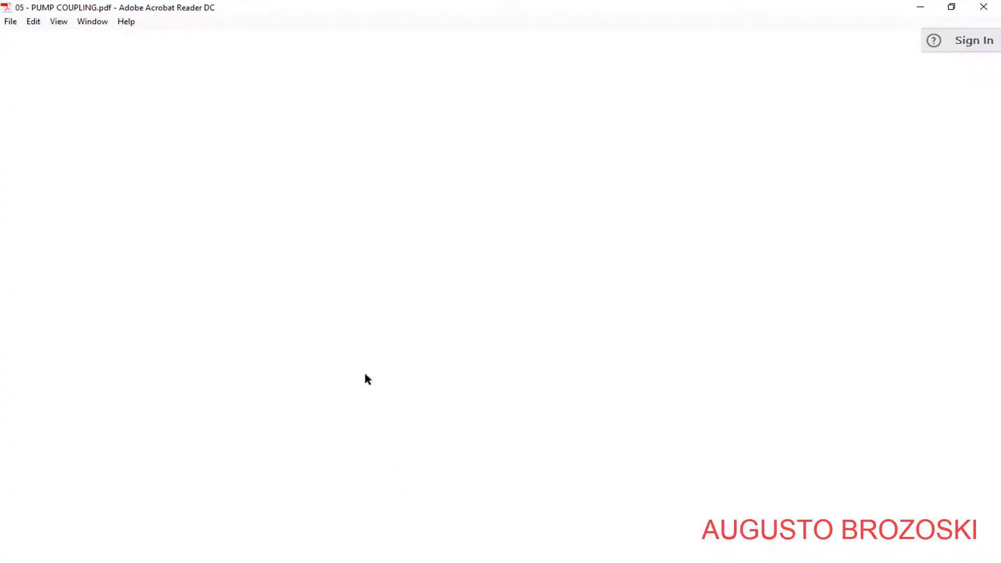
pyautogui.scroll(-2, 321, 376)
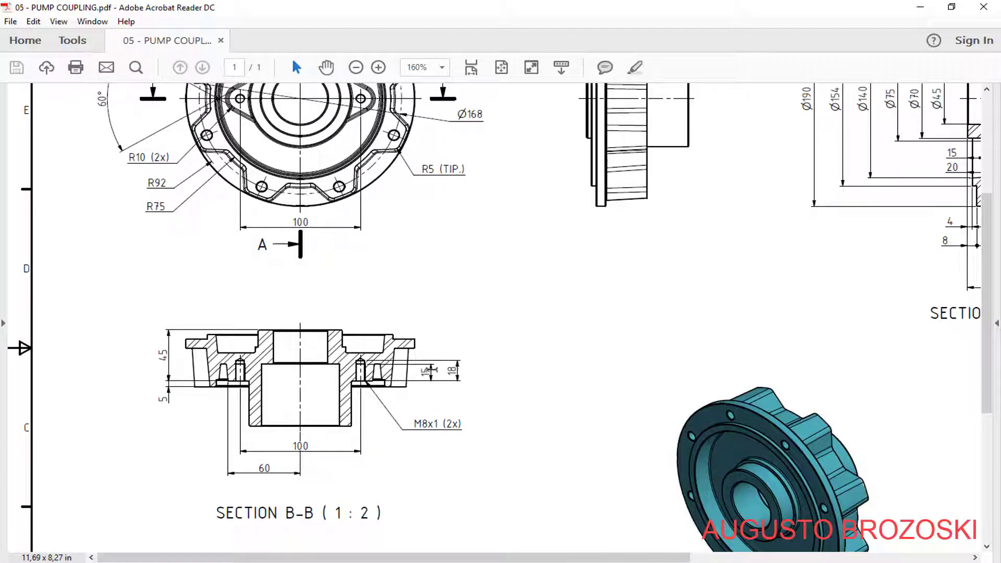
pyautogui.click(919, 8)
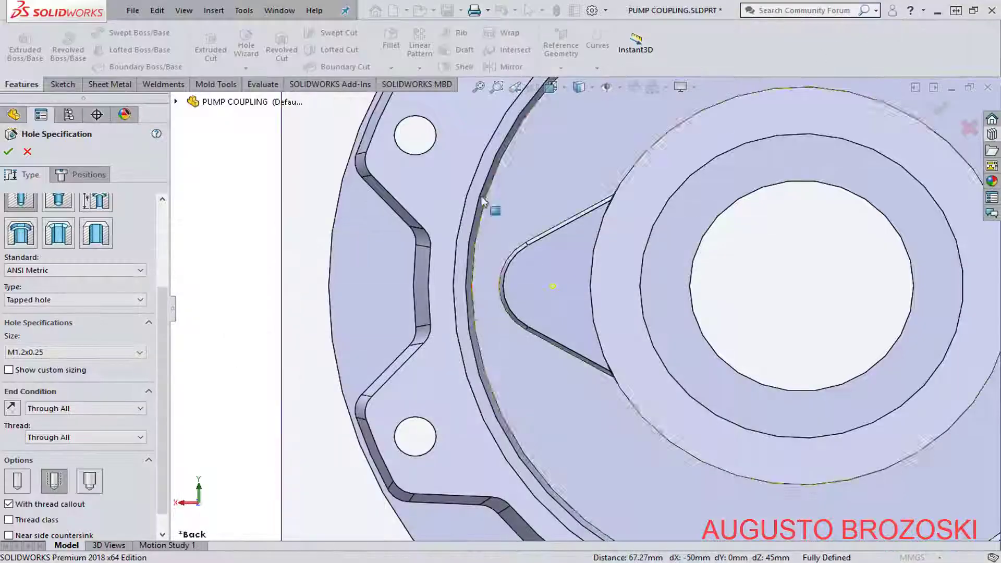
pyautogui.click(140, 353)
pyautogui.click(142, 469)
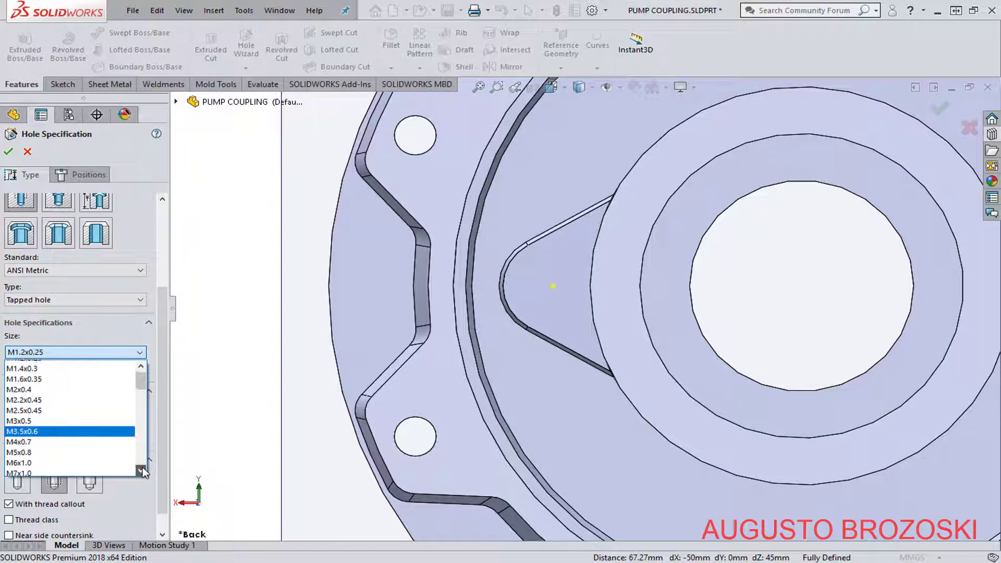
pyautogui.click(143, 468)
pyautogui.click(142, 468)
pyautogui.click(142, 468)
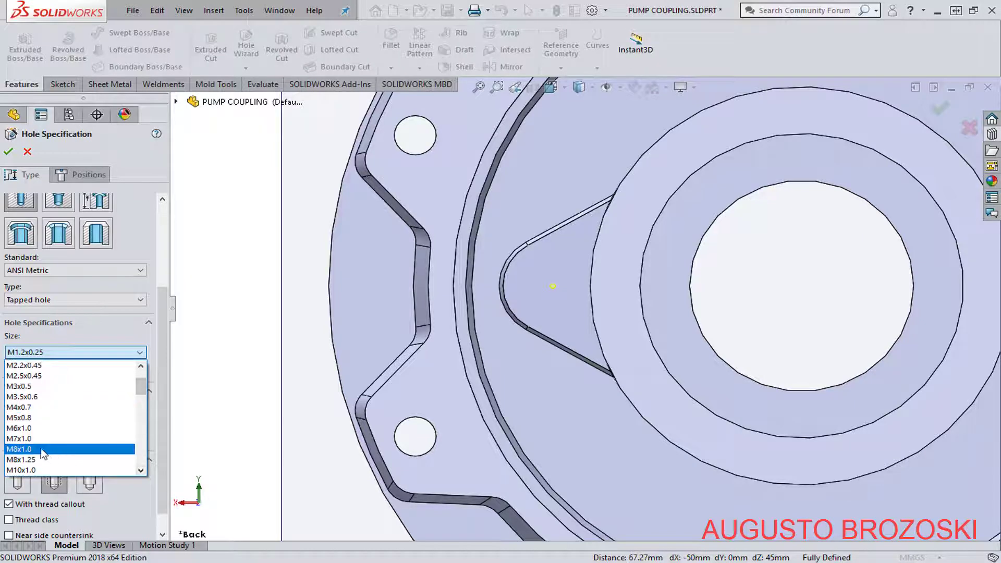
pyautogui.click(43, 451)
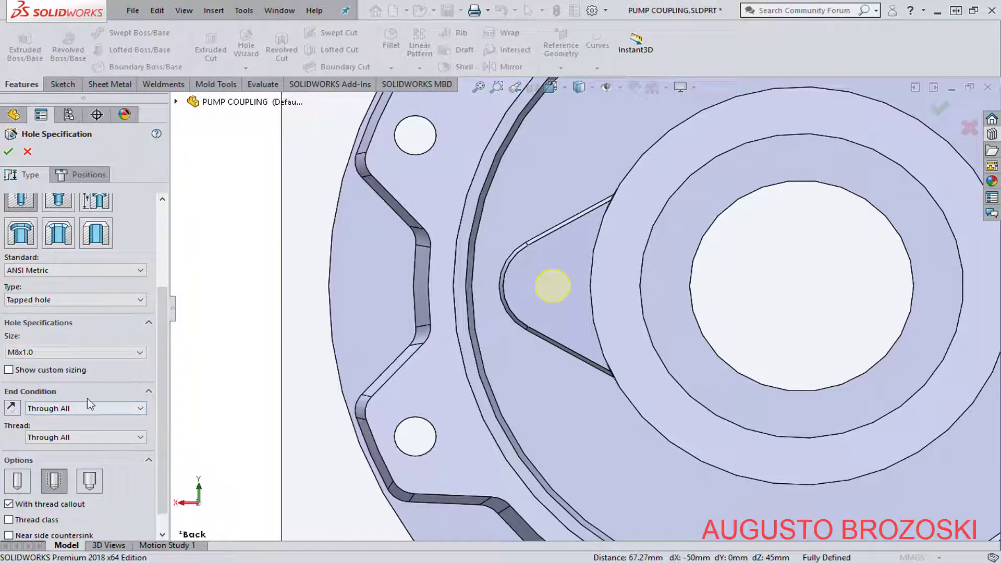
# Make the tapped hole blind with a hole depth of 18 mm and a thread depth of 15 mm.
pyautogui.click(139, 409)
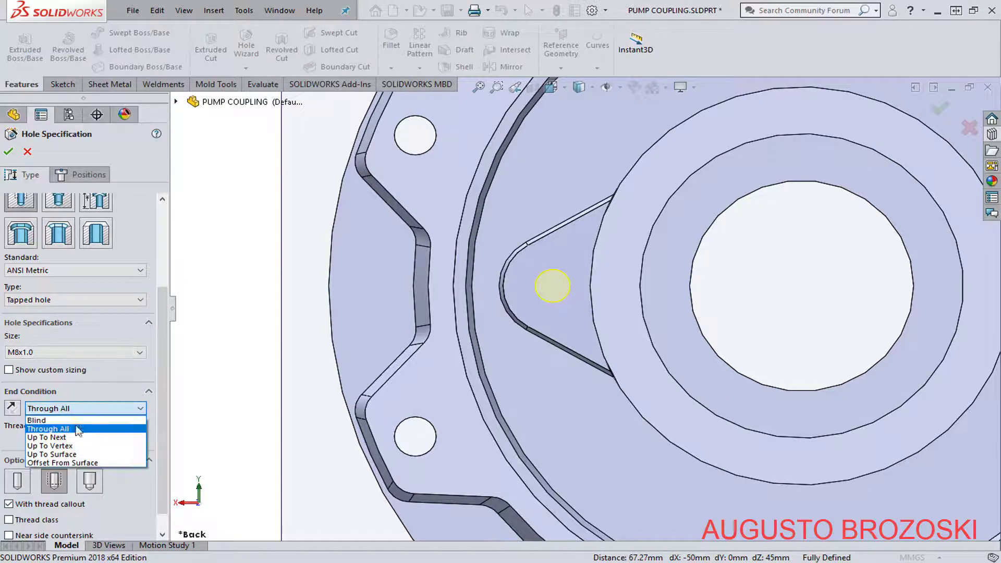
pyautogui.click(61, 421)
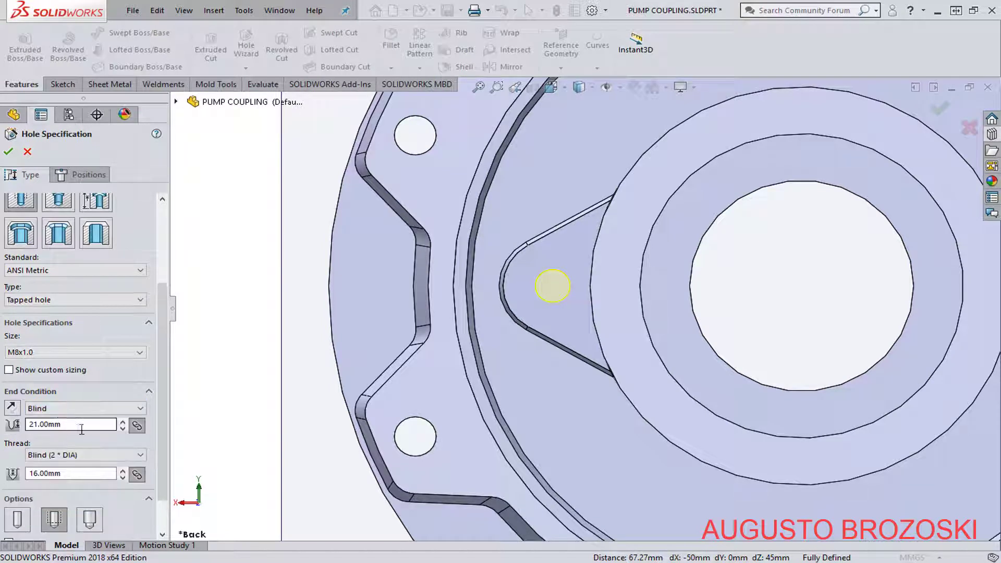
pyautogui.moveTo(92, 426); pyautogui.dragTo(31, 425)
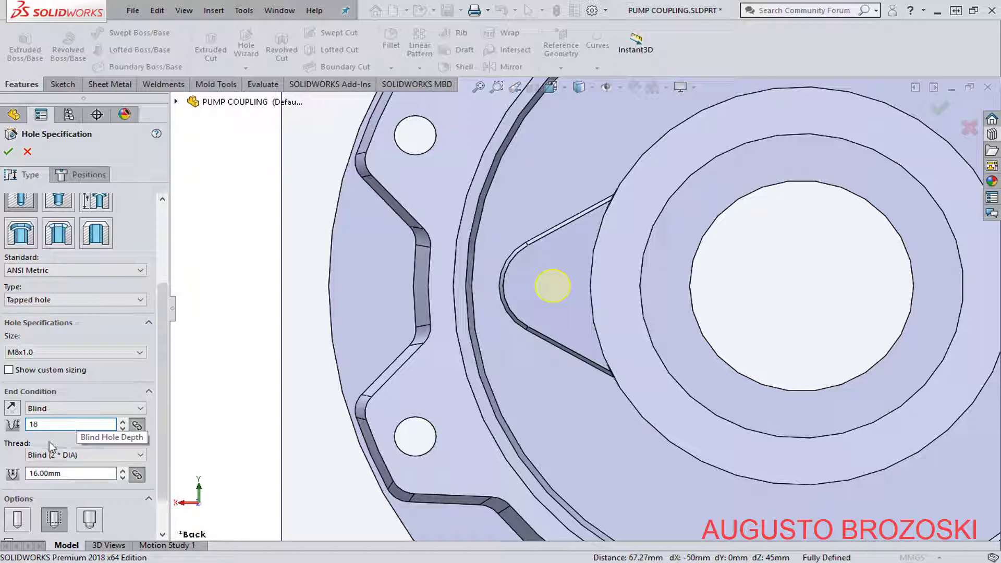
pyautogui.click(75, 474)
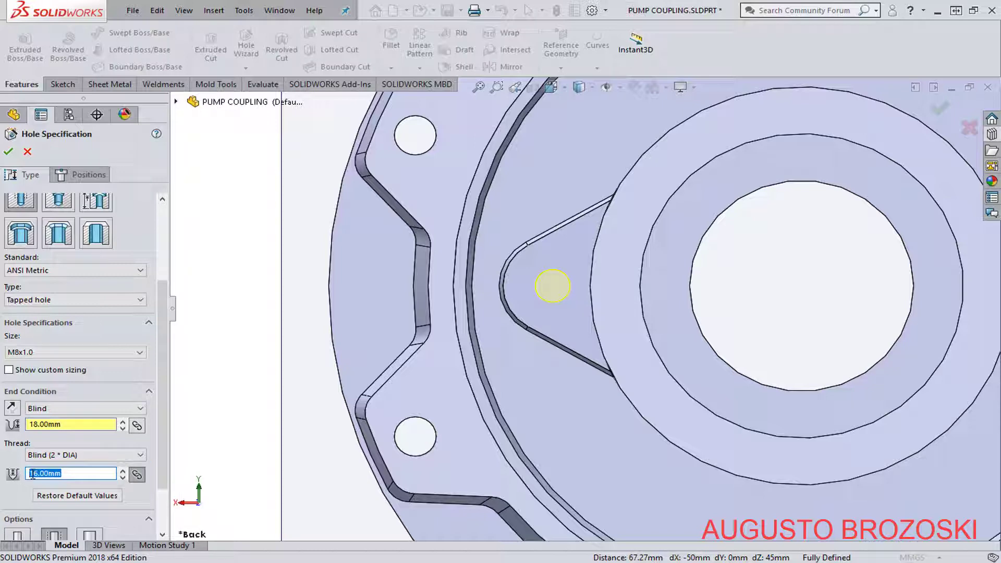
pyautogui.write('5')
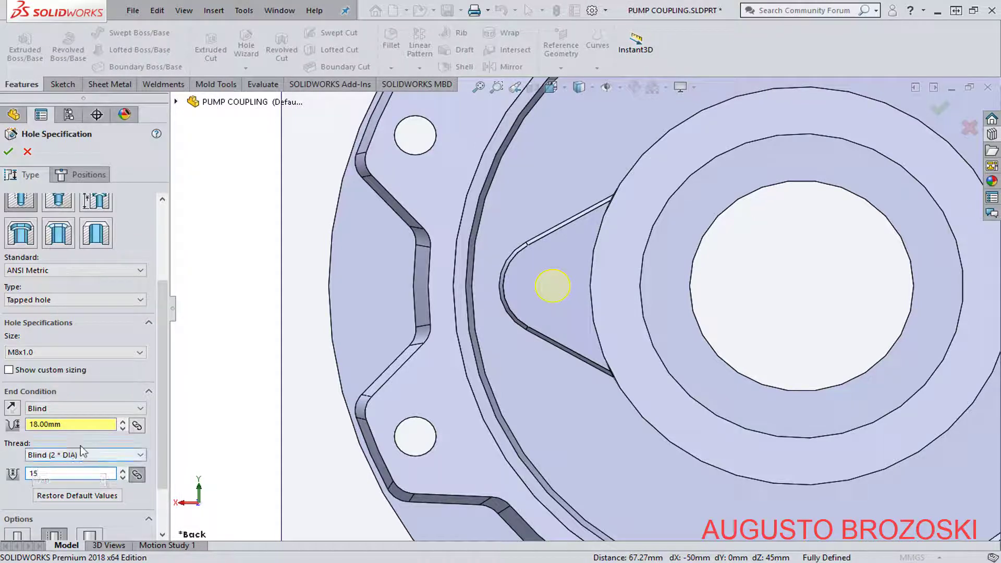
pyautogui.press('Return')
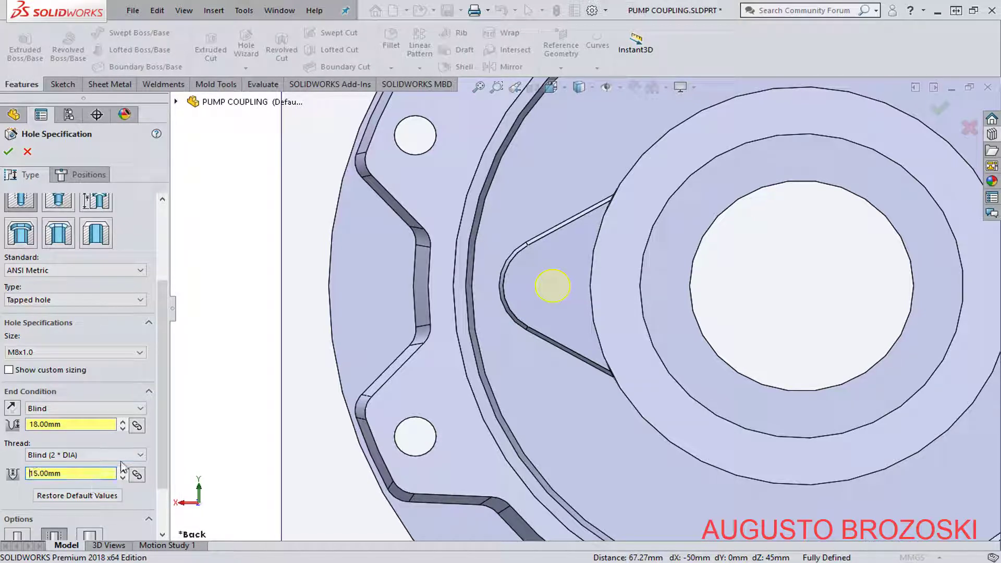
# Use the cosmetic thread option with thread callout and create the tapped hole.
pyautogui.moveTo(161, 439); pyautogui.dragTo(155, 486)
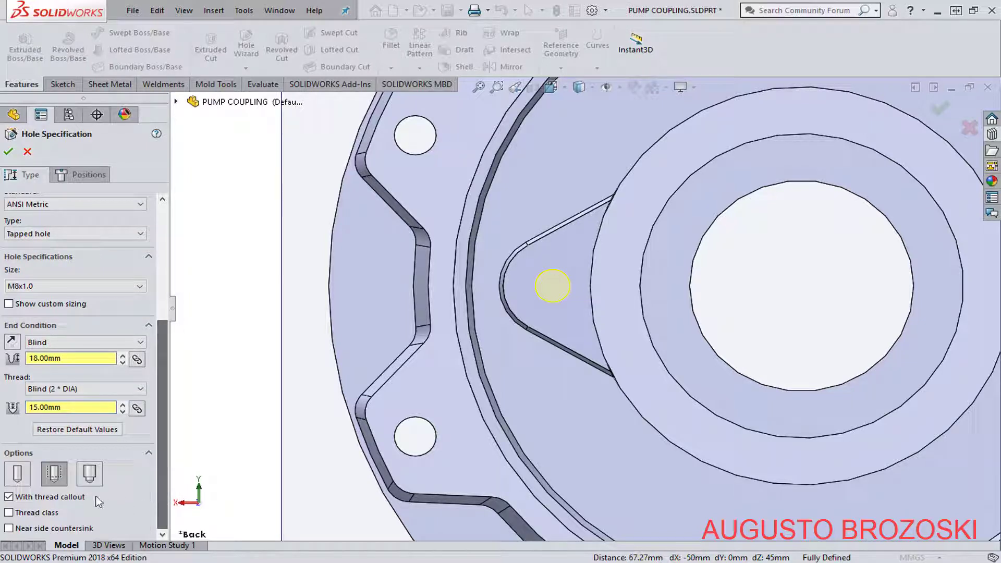
pyautogui.click(60, 477)
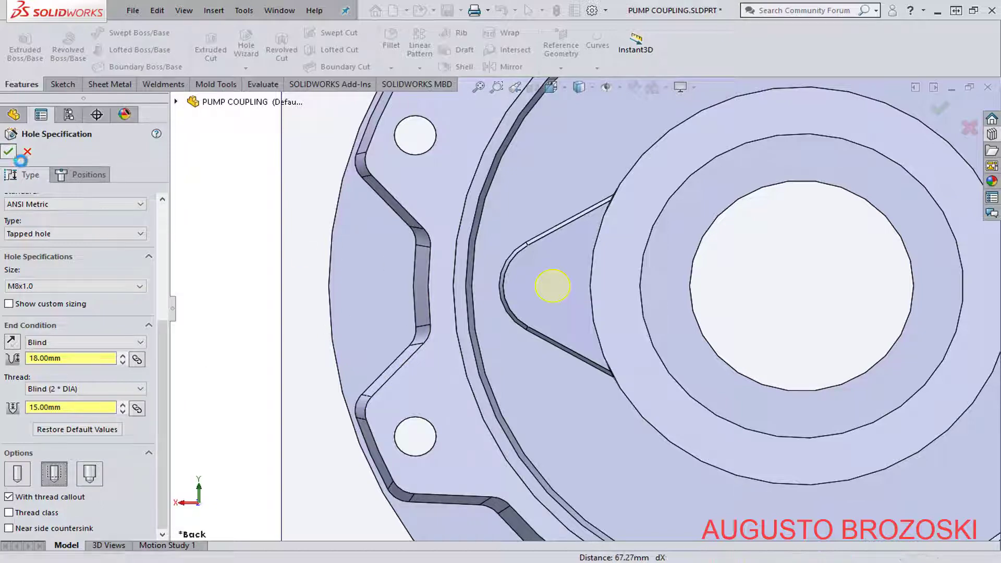
pyautogui.click(8, 152)
# Enable shaded cosmetic threads in the document's detailing properties and inspect the thread in the ear's hole.
pyautogui.scroll(2, 505, 317)
pyautogui.moveTo(505, 316); pyautogui.dragTo(377, 278, button='middle')
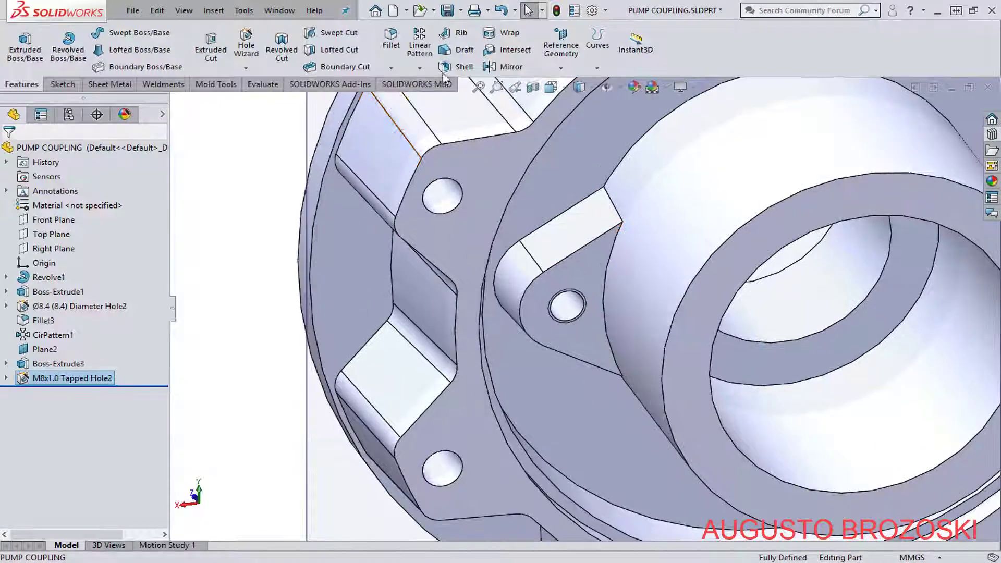
pyautogui.click(593, 11)
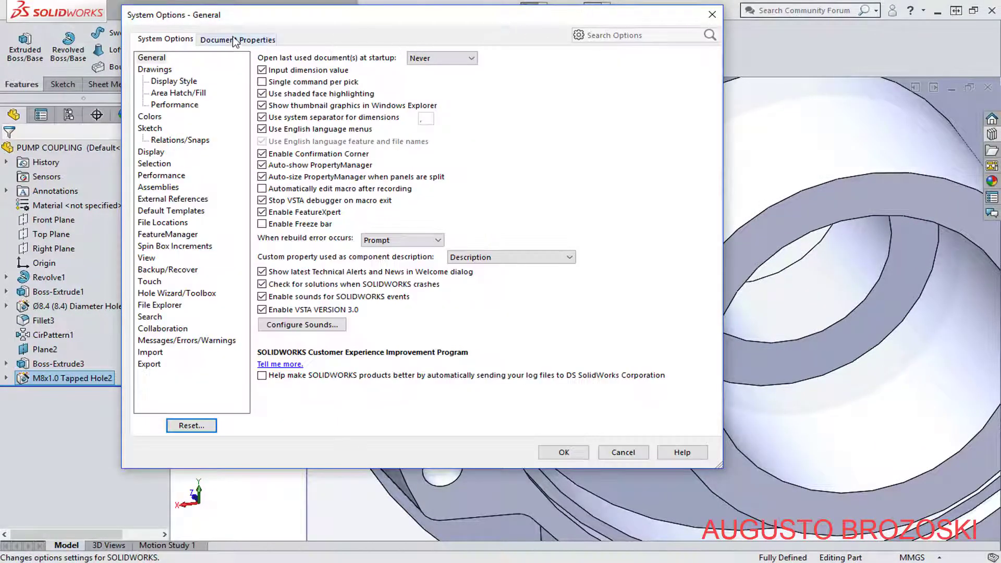
pyautogui.click(239, 40)
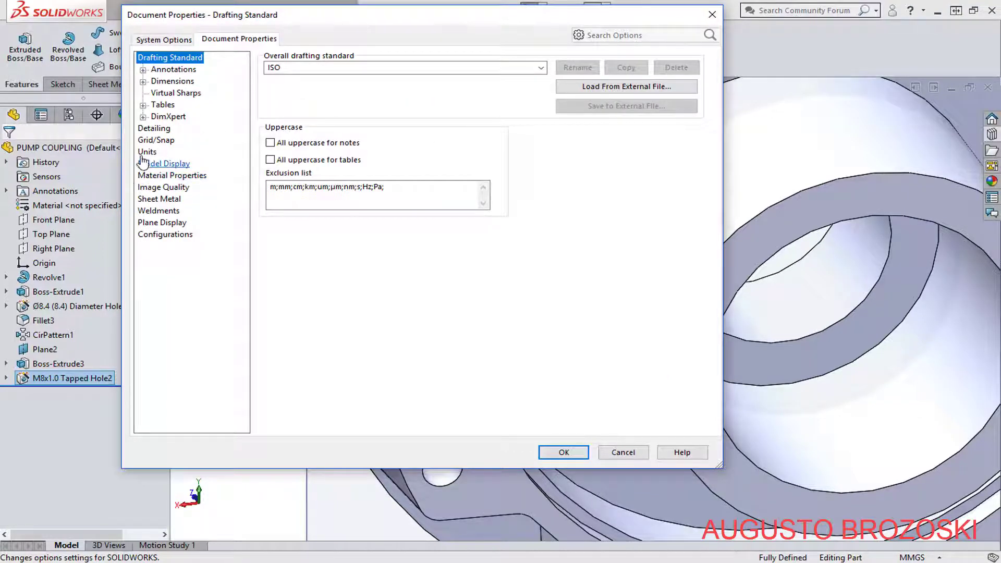
pyautogui.click(157, 130)
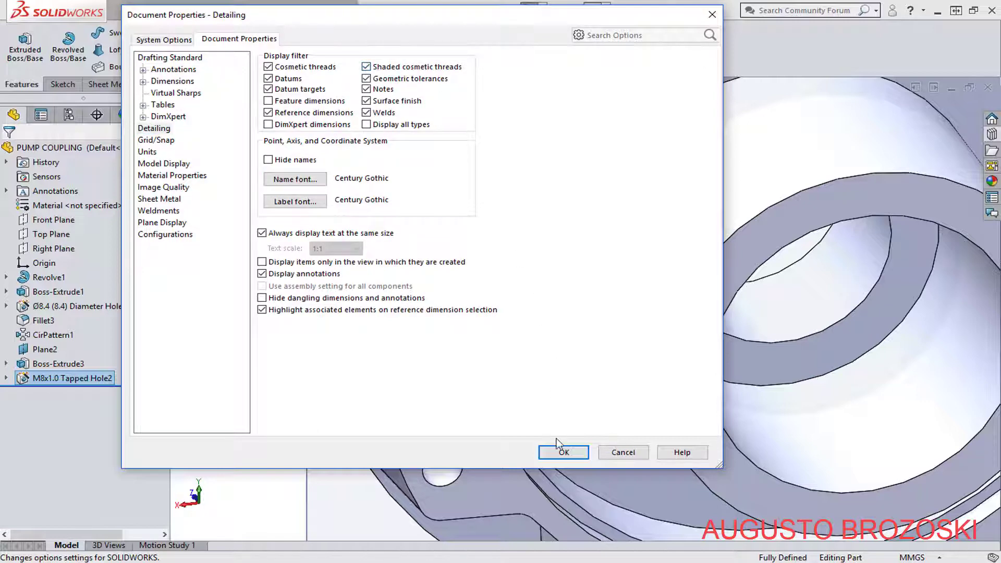
pyautogui.click(562, 450)
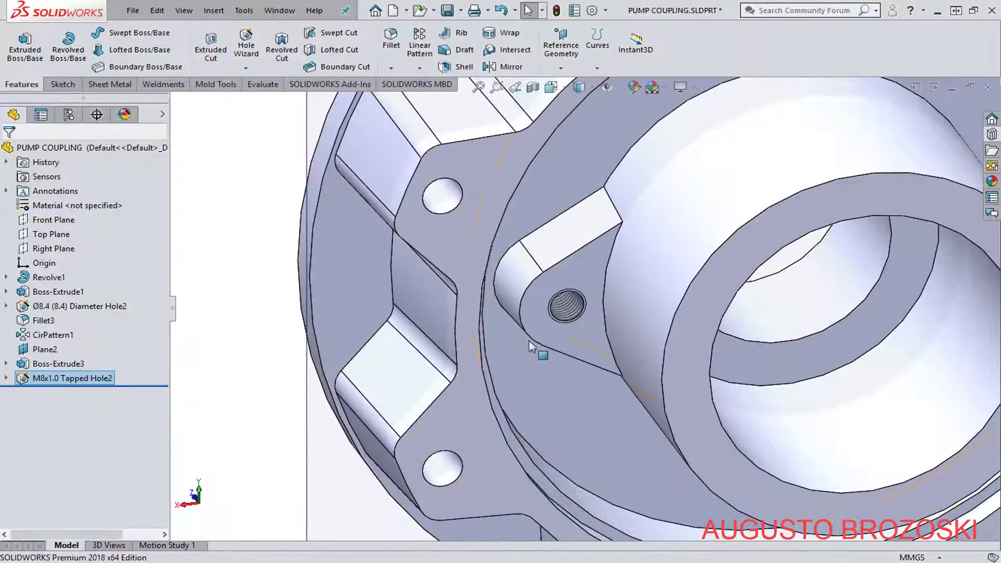
pyautogui.scroll(-5, 562, 314)
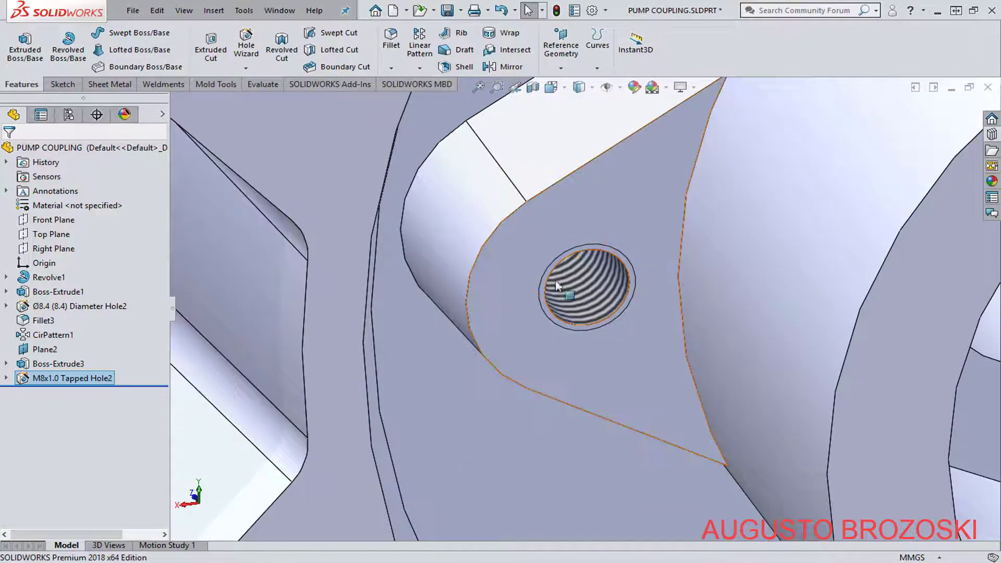
pyautogui.scroll(6, 440, 322)
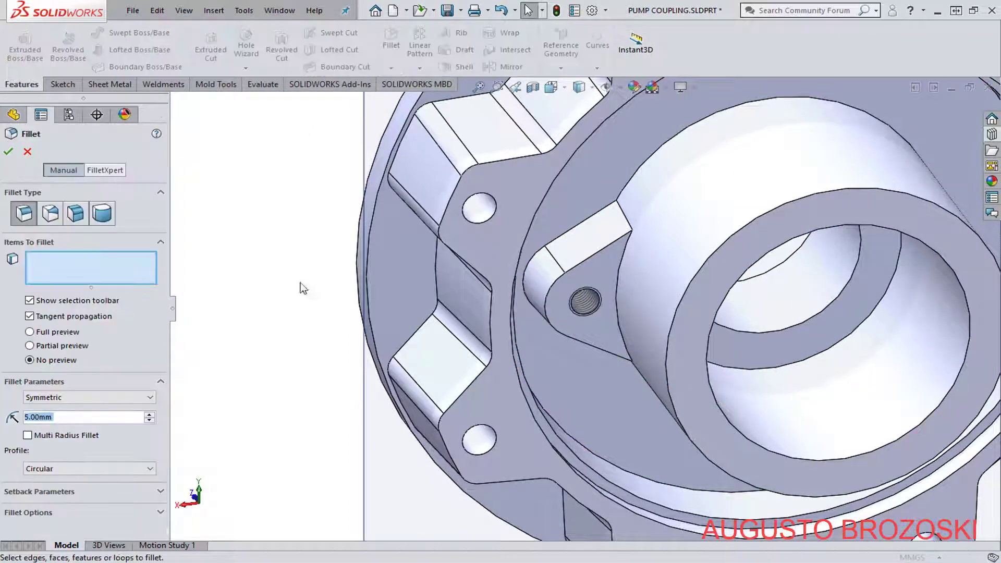
# Check the typical fillet radius in section A-A of the PDF drawing and fillet the ear's outer face edge with a 1 mm radius.
pyautogui.hotkey('alt', 'Tab')
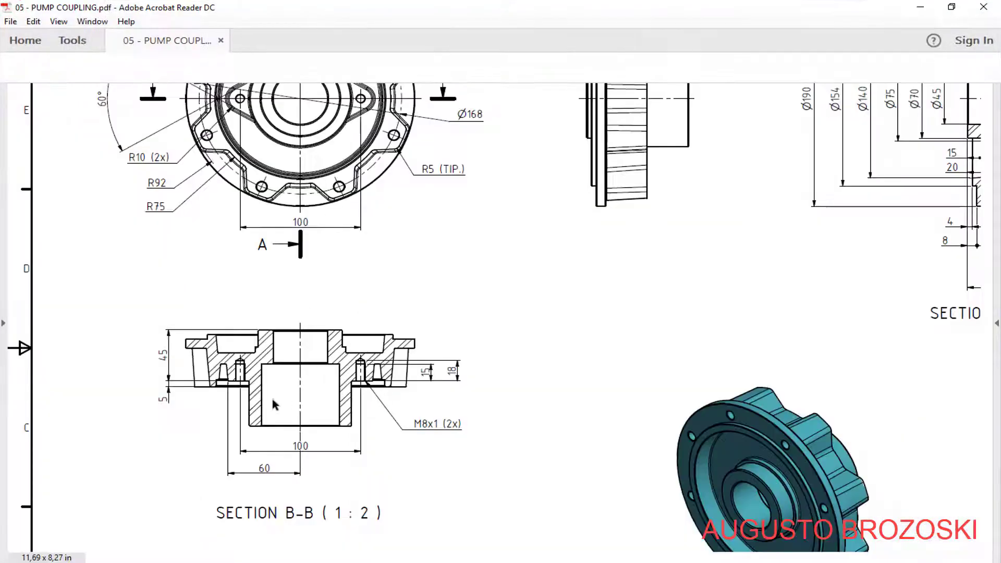
pyautogui.moveTo(465, 558); pyautogui.dragTo(701, 558)
pyautogui.scroll(3, 670, 308)
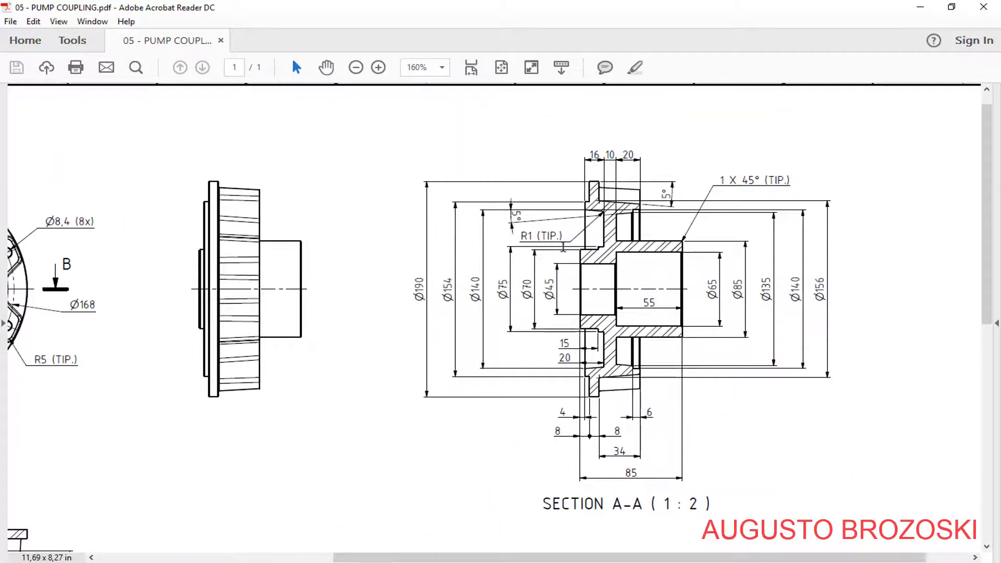
pyautogui.click(921, 7)
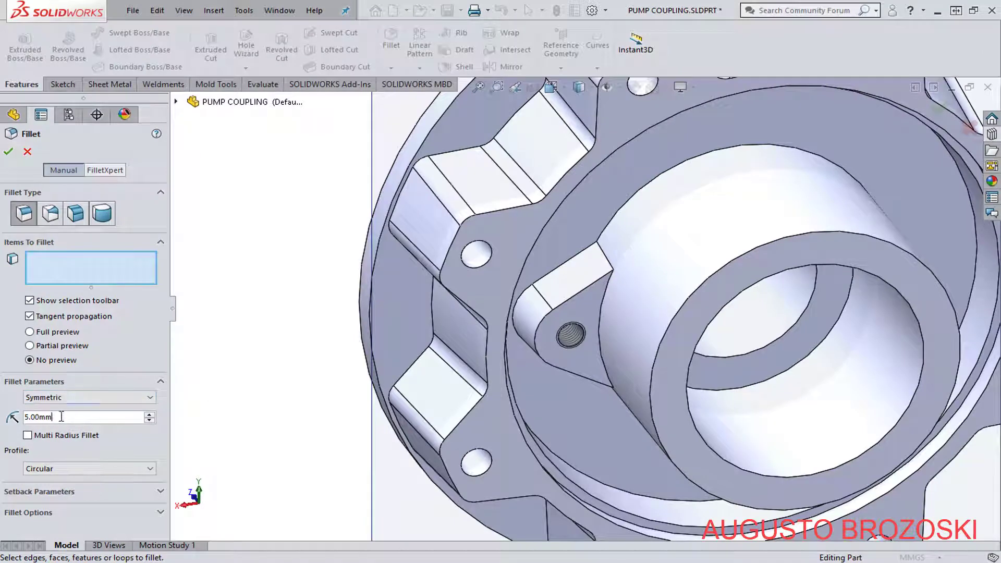
pyautogui.write('1')
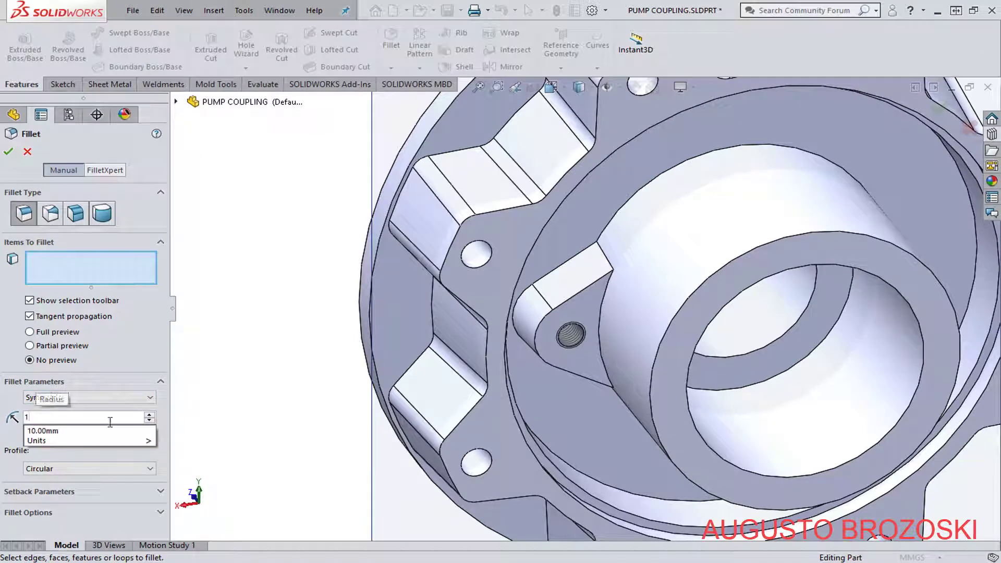
pyautogui.press('Return')
pyautogui.scroll(-5, 614, 303)
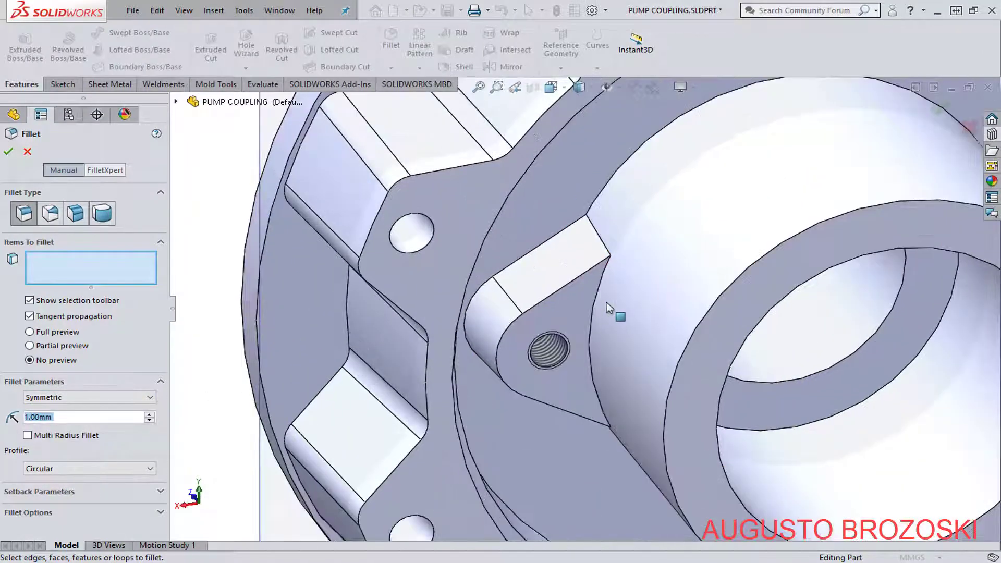
pyautogui.click(567, 280)
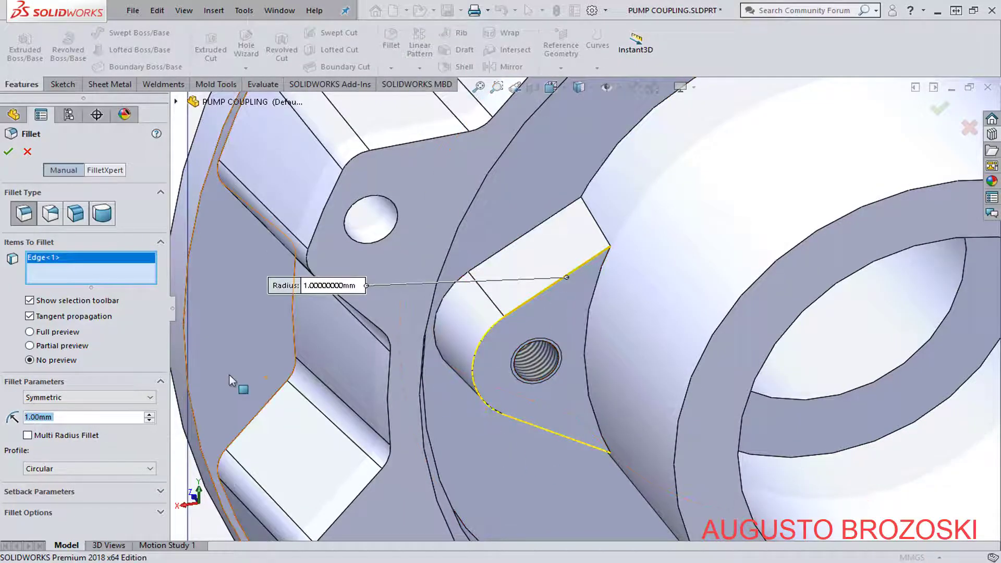
pyautogui.click(9, 152)
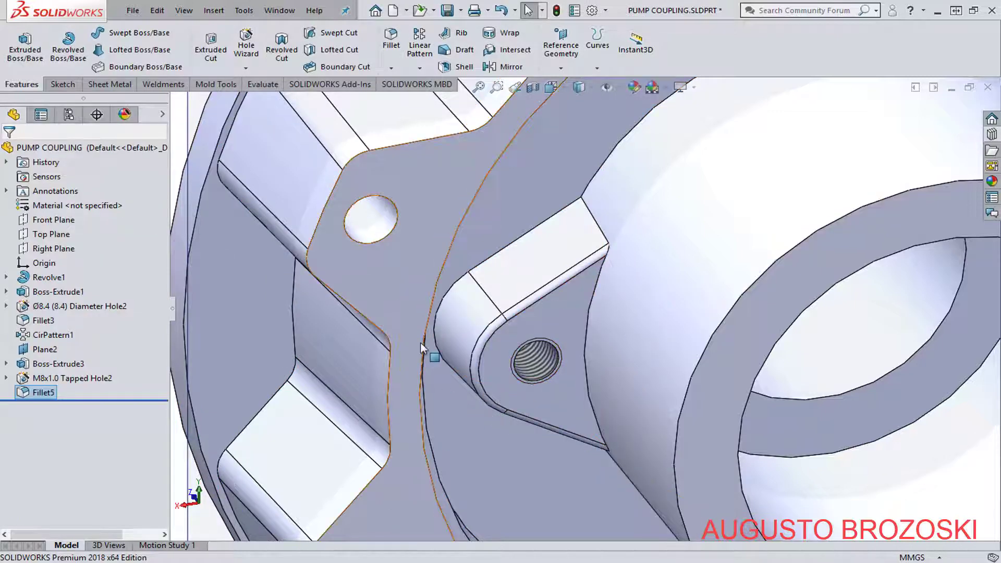
# Mirror the hub's side ear together with its M8x1.0 tapped hole and edge fillet about the Right Plane.
pyautogui.scroll(4, 425, 344)
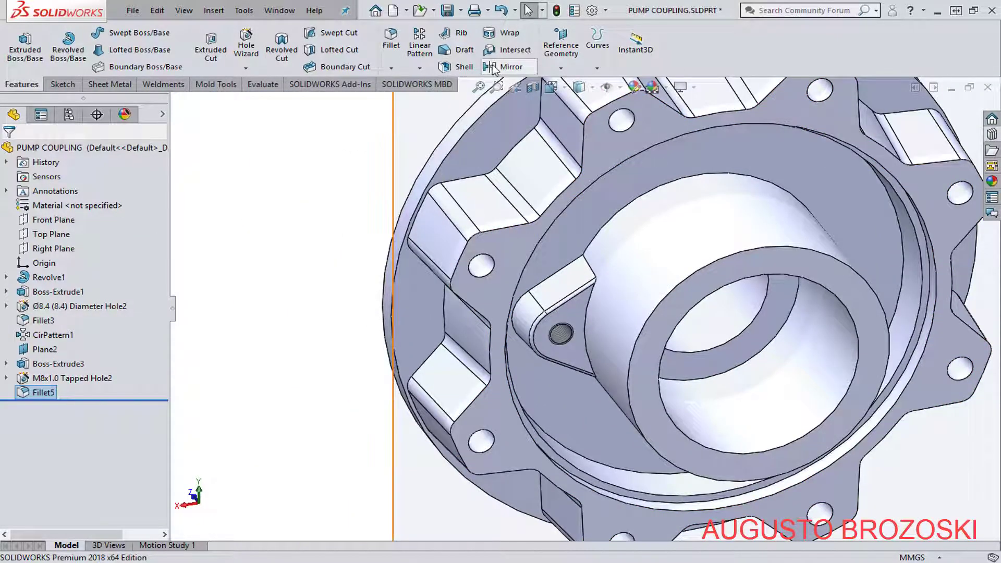
pyautogui.click(503, 69)
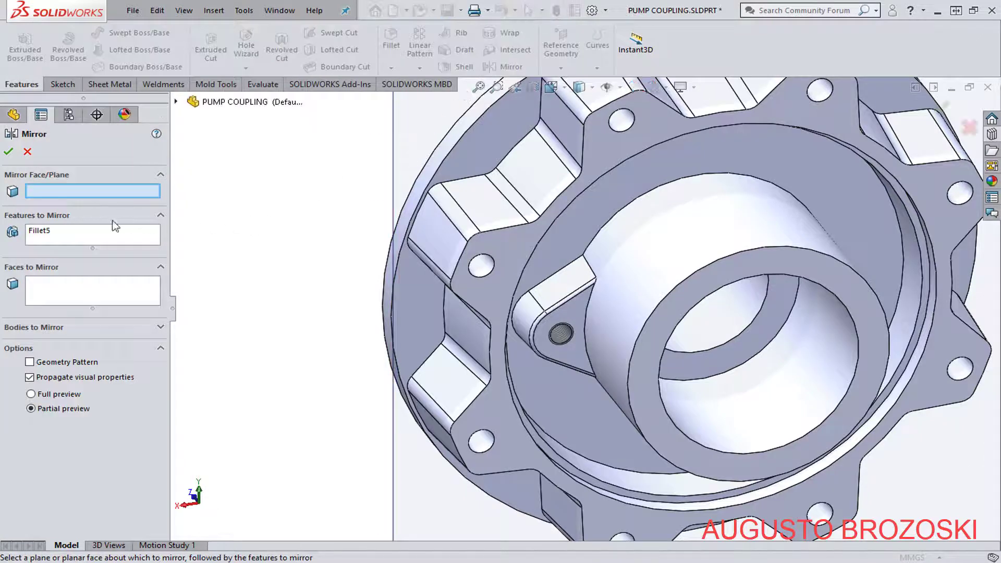
pyautogui.click(54, 235)
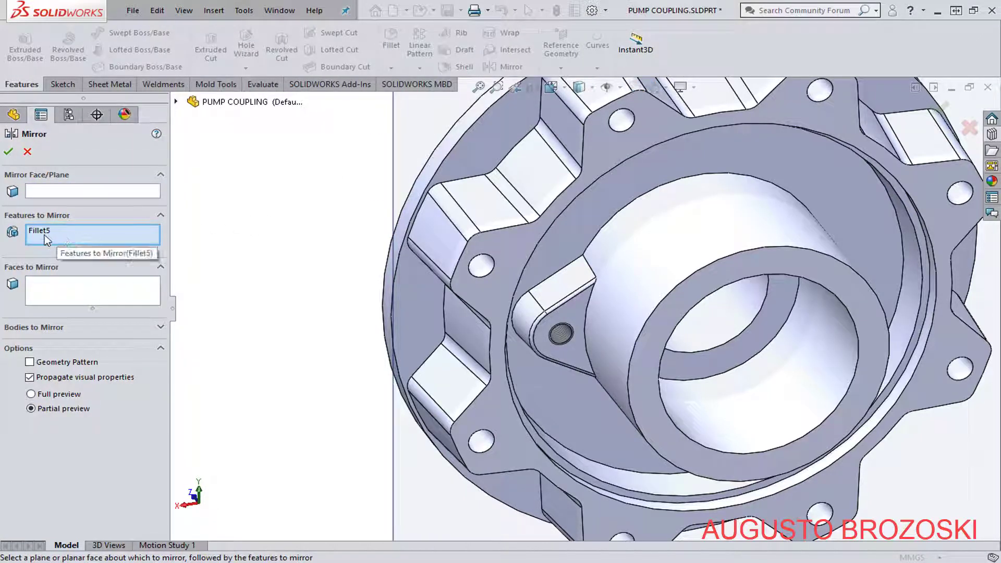
pyautogui.click(176, 101)
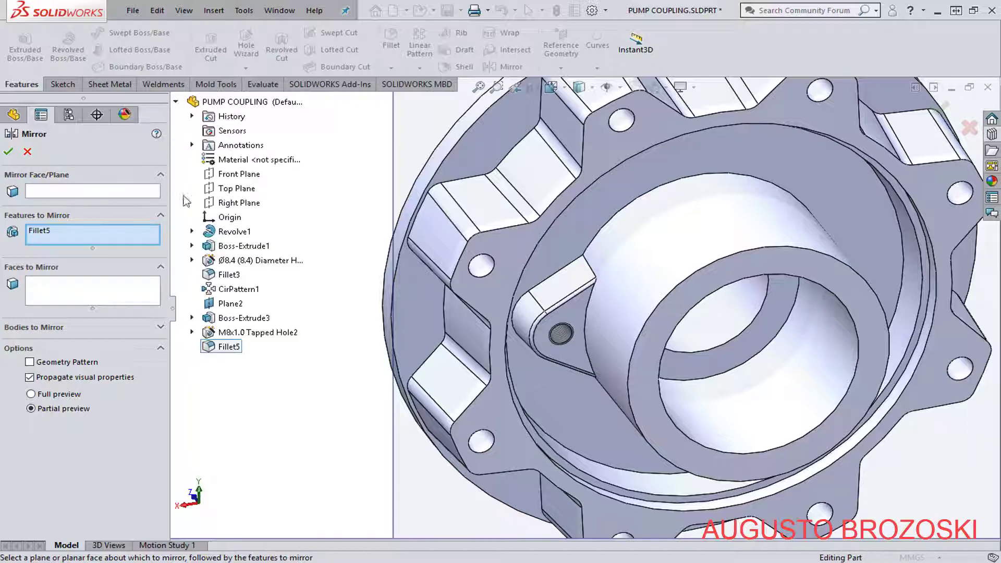
pyautogui.click(243, 334)
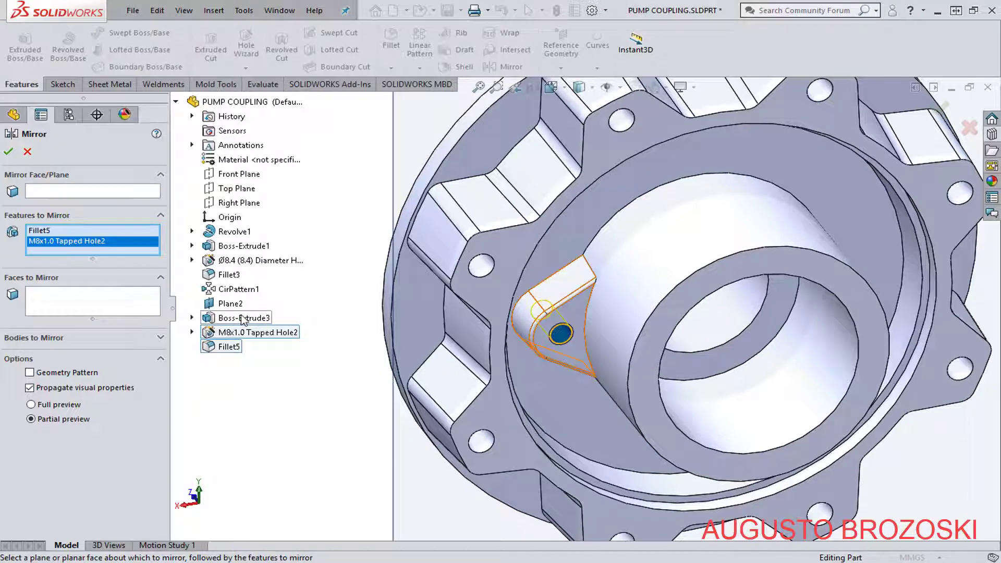
pyautogui.click(244, 319)
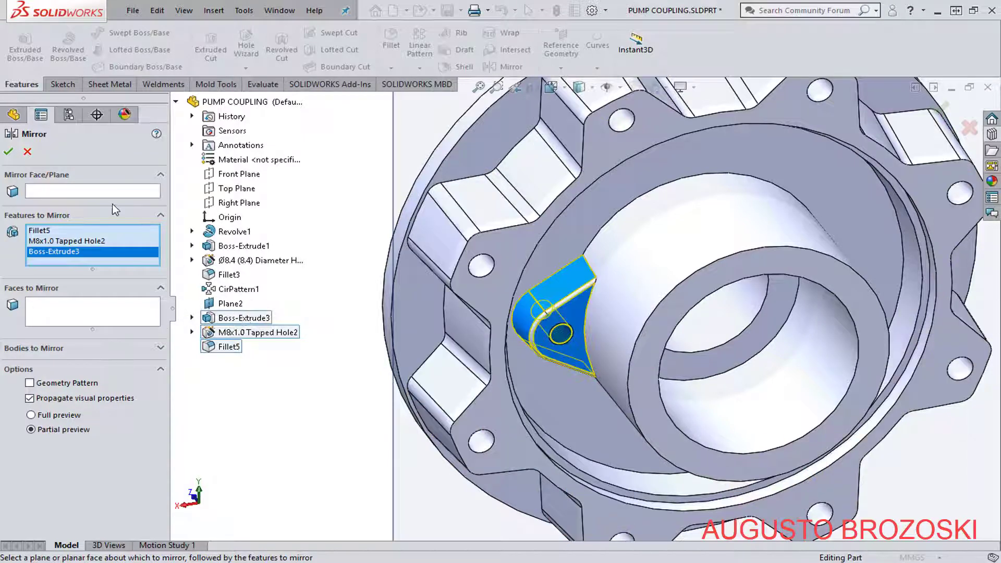
pyautogui.click(101, 192)
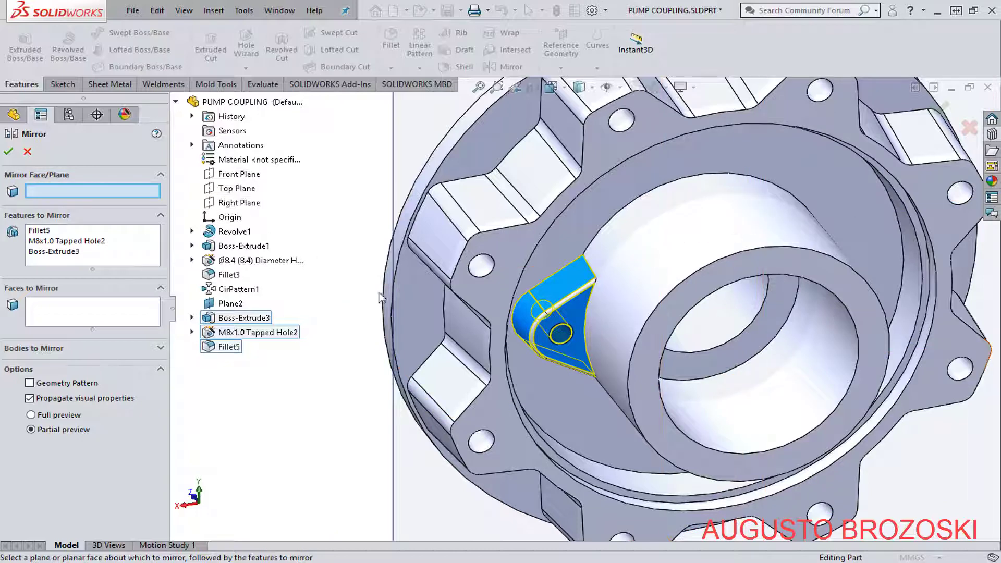
pyautogui.press('f')
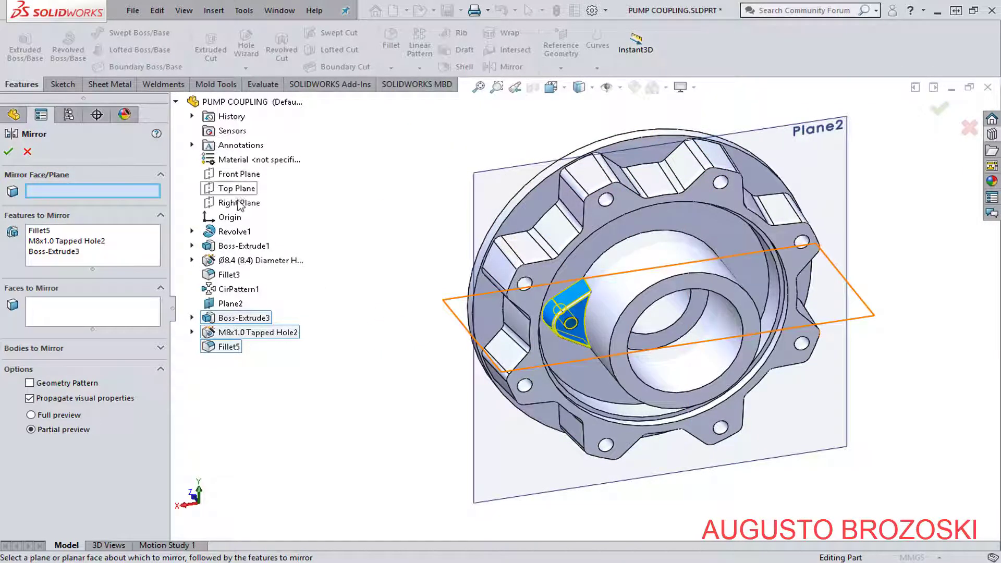
pyautogui.click(239, 203)
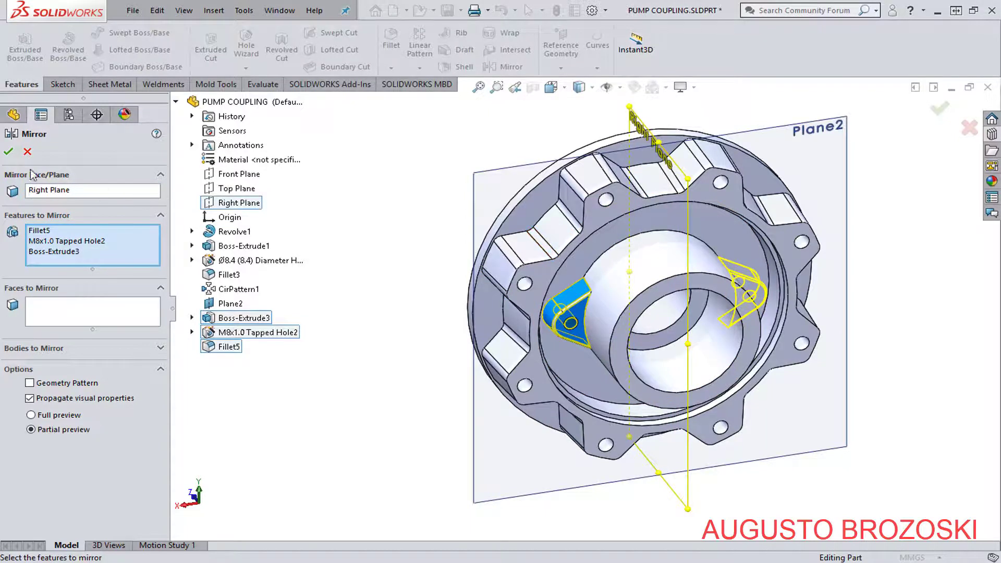
pyautogui.click(9, 153)
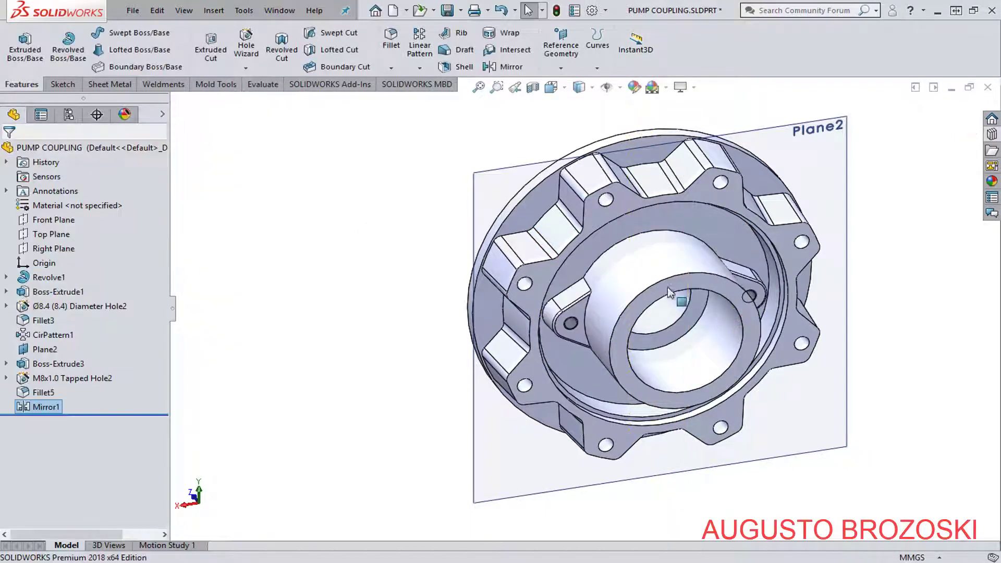
# Inspect both ears, set the part to the isometric view and hide Plane2.
pyautogui.scroll(-3, 751, 294)
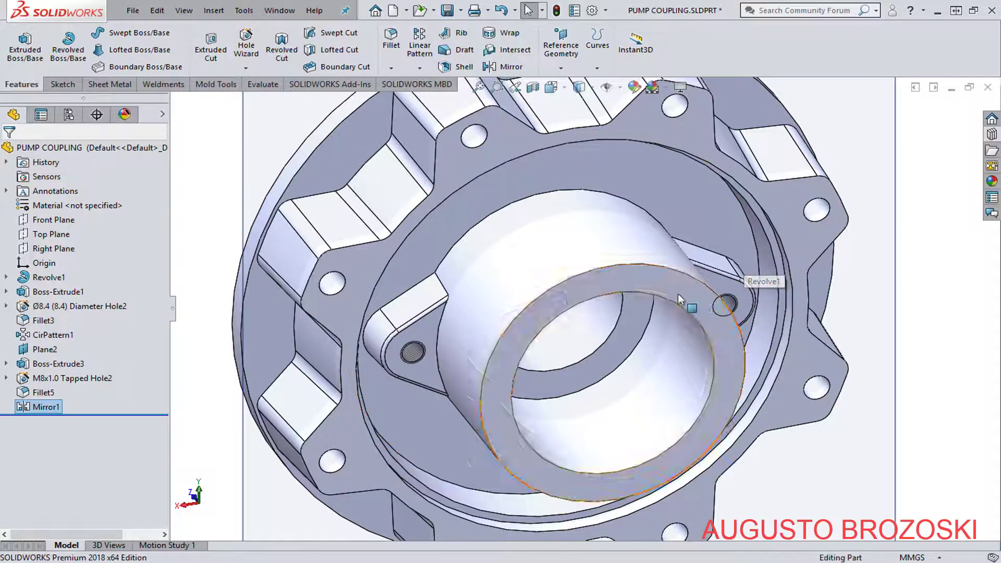
pyautogui.moveTo(689, 296)
pyautogui.mouseDown(button='middle')
pyautogui.moveTo(615, 292)
pyautogui.moveTo(695, 282)
pyautogui.moveTo(674, 288)
pyautogui.mouseUp(button='middle')
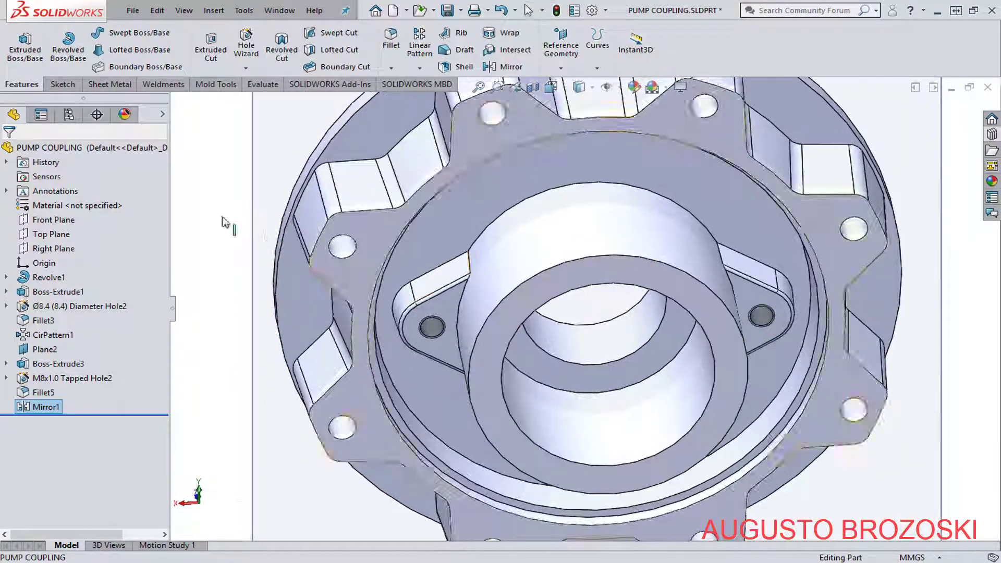
pyautogui.click(549, 88)
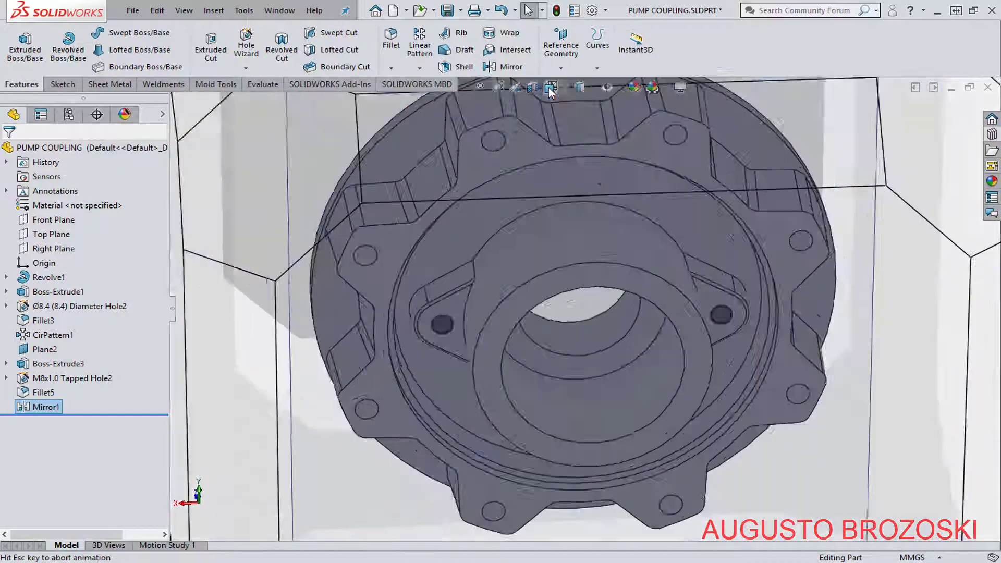
pyautogui.click(605, 120)
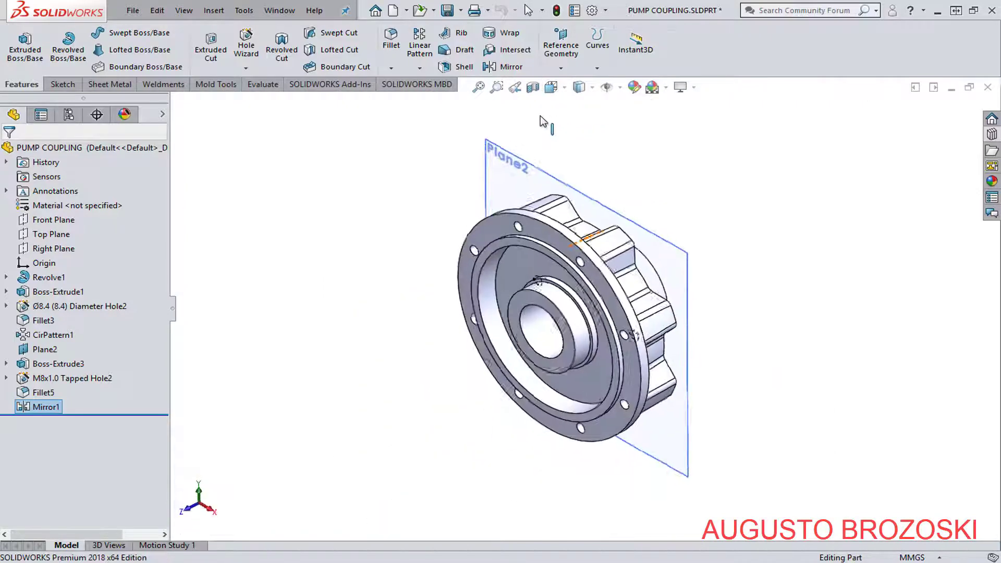
pyautogui.click(45, 349)
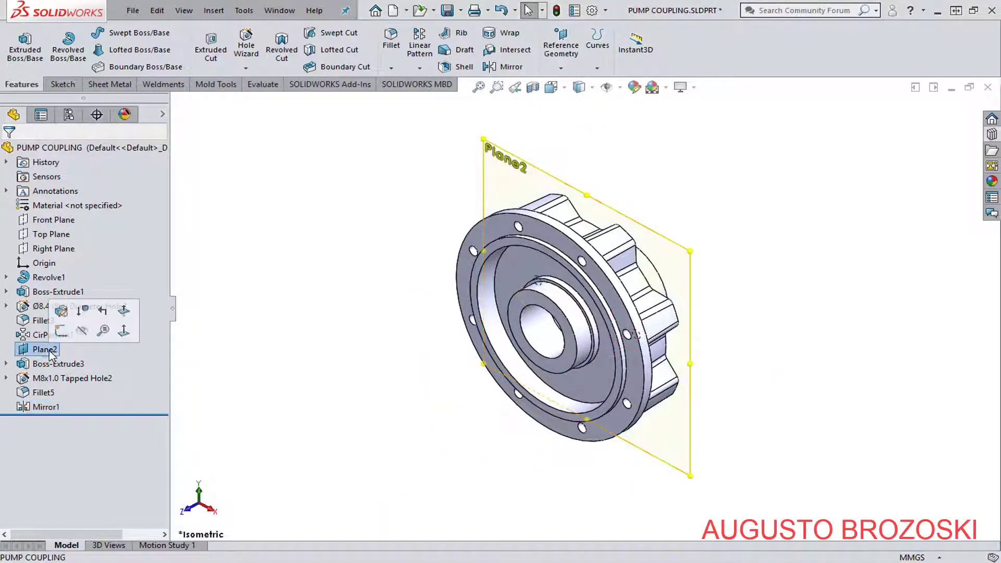
pyautogui.click(295, 310)
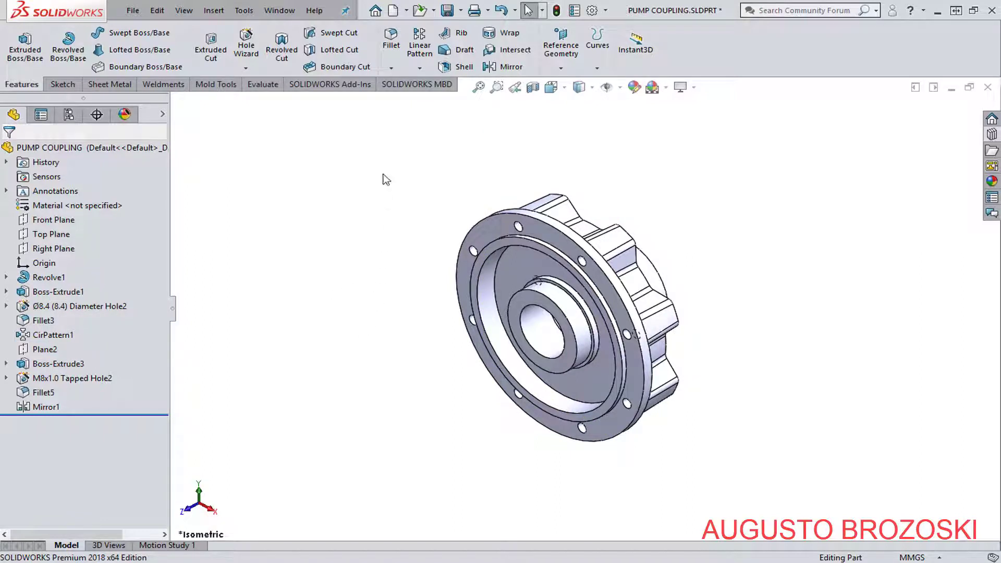
# Fillet the floor's outer edge in both the flange-side and the hub-side recess with a 1 mm radius.
pyautogui.click(390, 47)
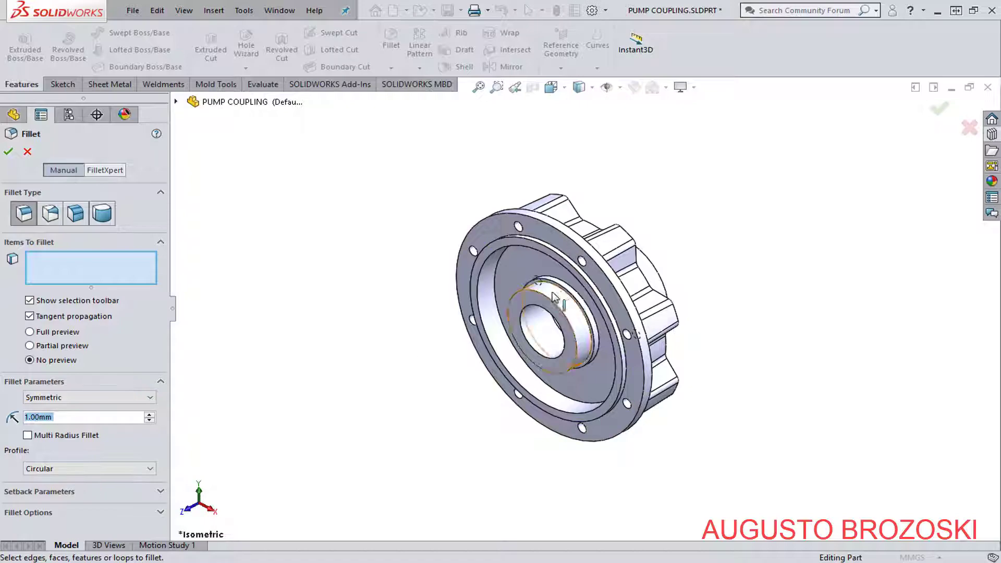
pyautogui.scroll(-5, 514, 283)
pyautogui.scroll(2, 475, 284)
pyautogui.click(472, 282)
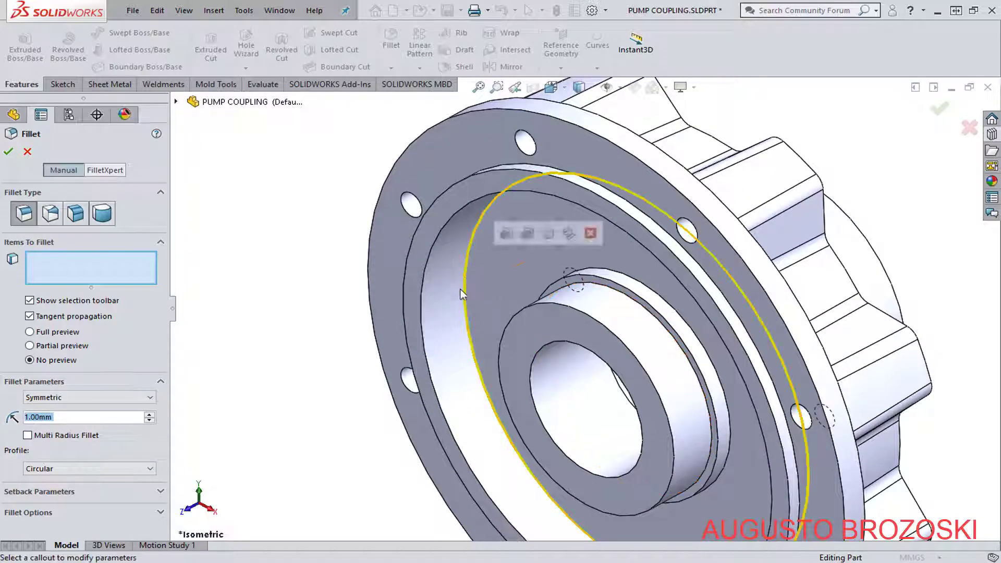
pyautogui.scroll(2, 444, 322)
pyautogui.moveTo(454, 327); pyautogui.dragTo(446, 244, button='middle')
pyautogui.scroll(-8, 599, 311)
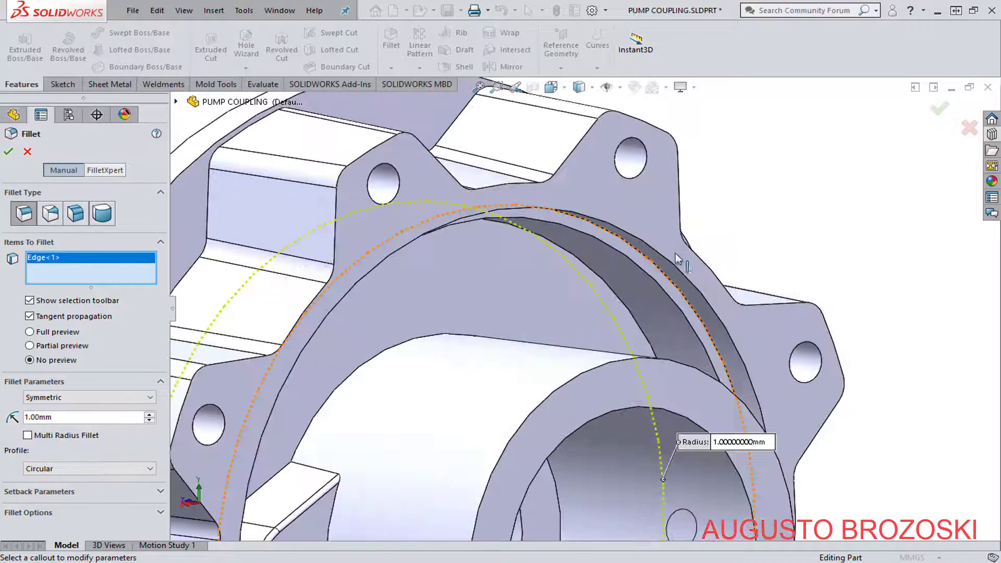
pyautogui.click(600, 311)
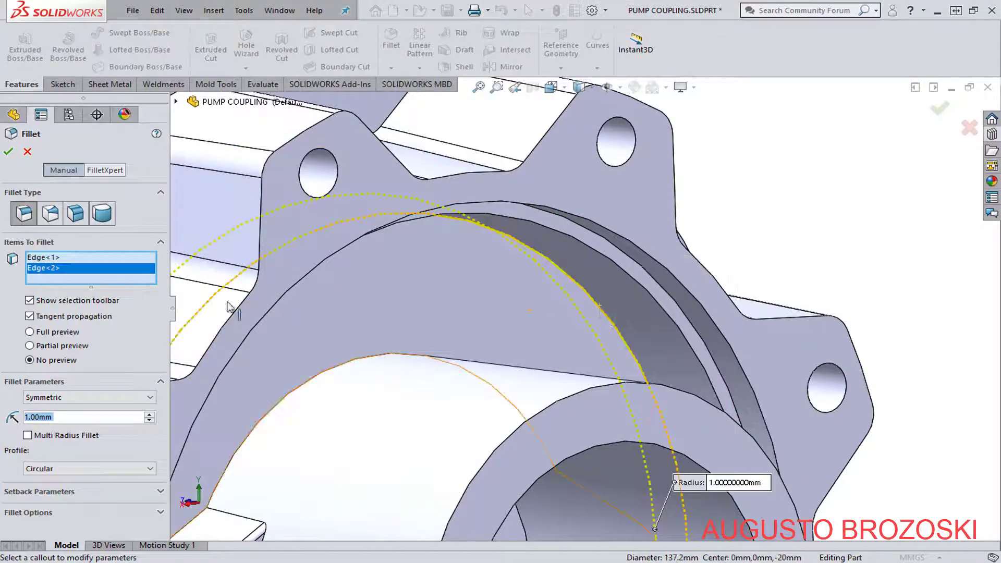
pyautogui.click(9, 152)
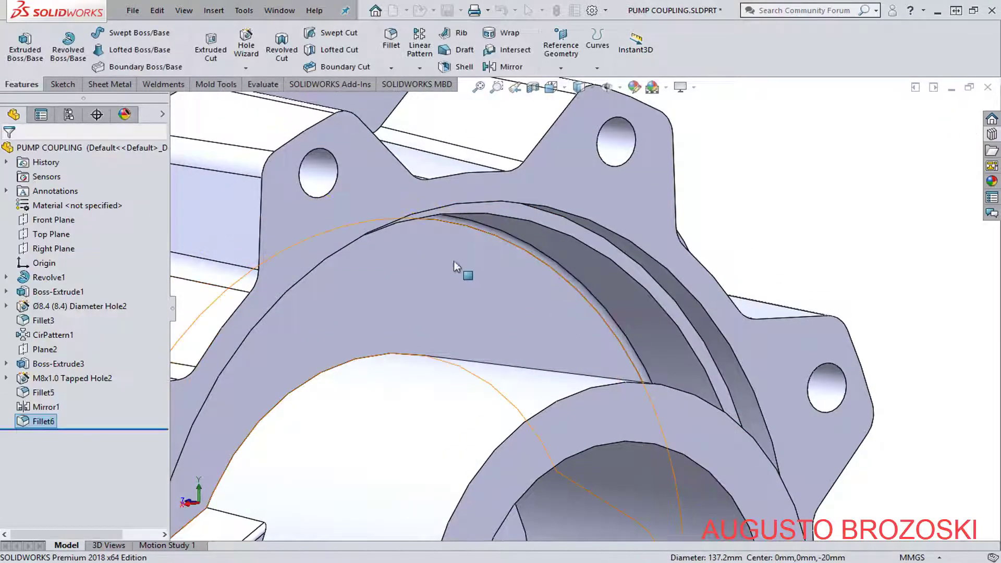
# Check the typical chamfer in section A-A of the PDF drawing and set up a 1 mm by 45° chamfer.
pyautogui.click(374, 554)
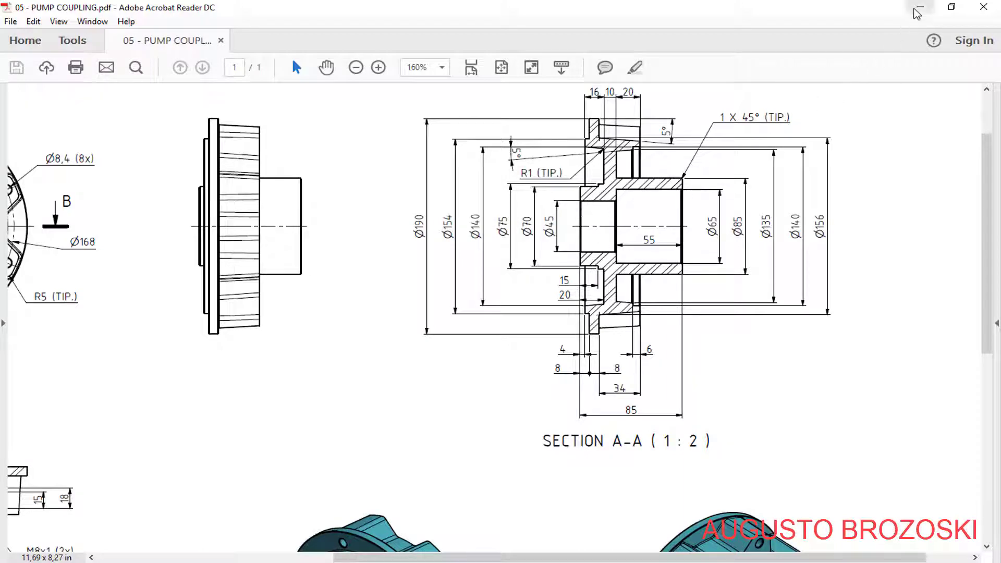
pyautogui.click(920, 7)
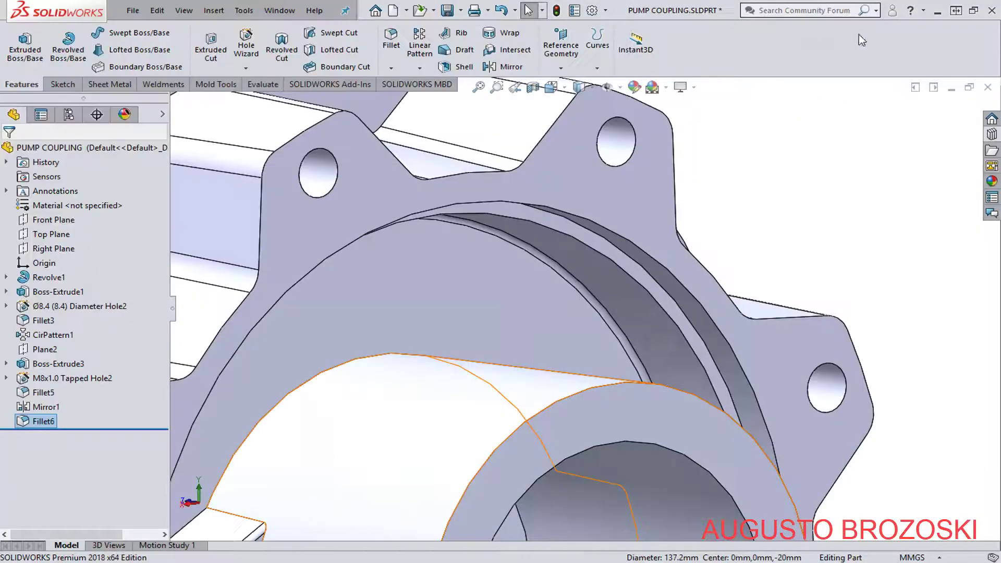
pyautogui.click(391, 68)
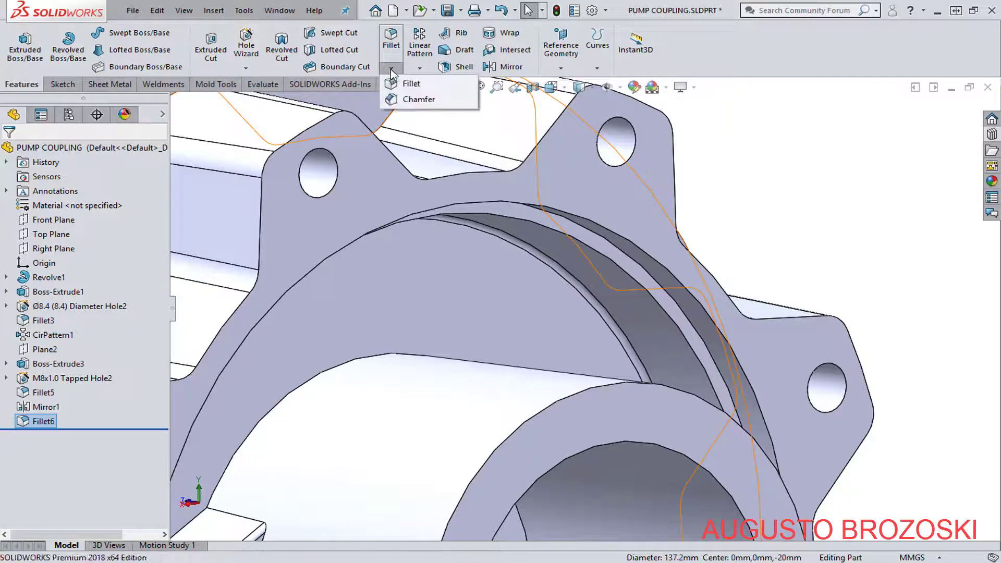
pyautogui.click(417, 99)
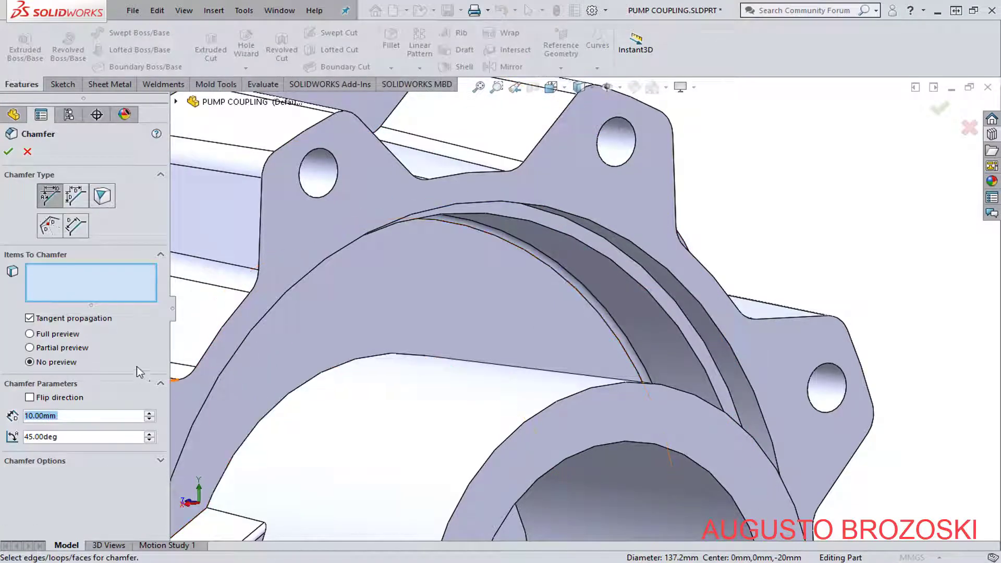
pyautogui.write('1')
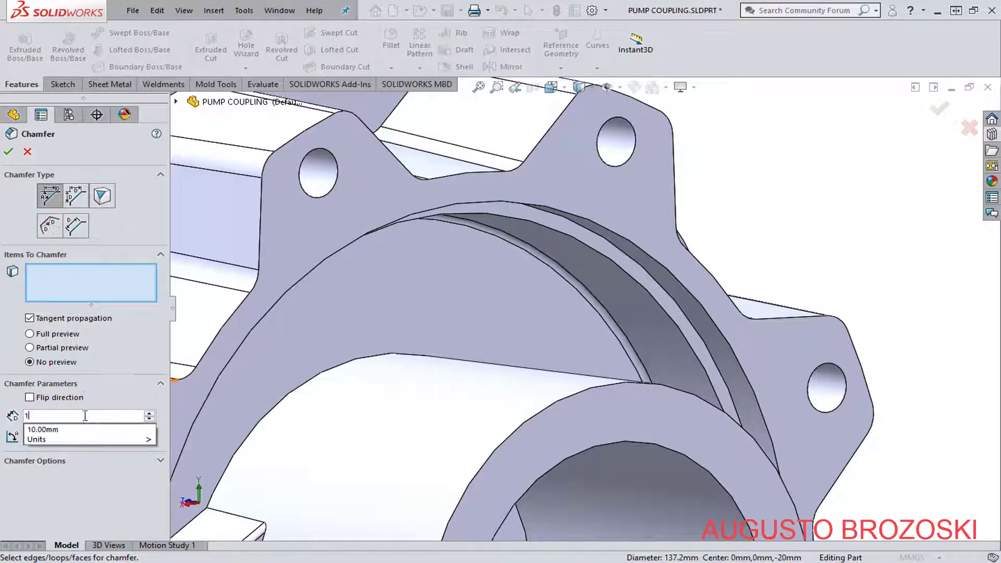
pyautogui.press('Return')
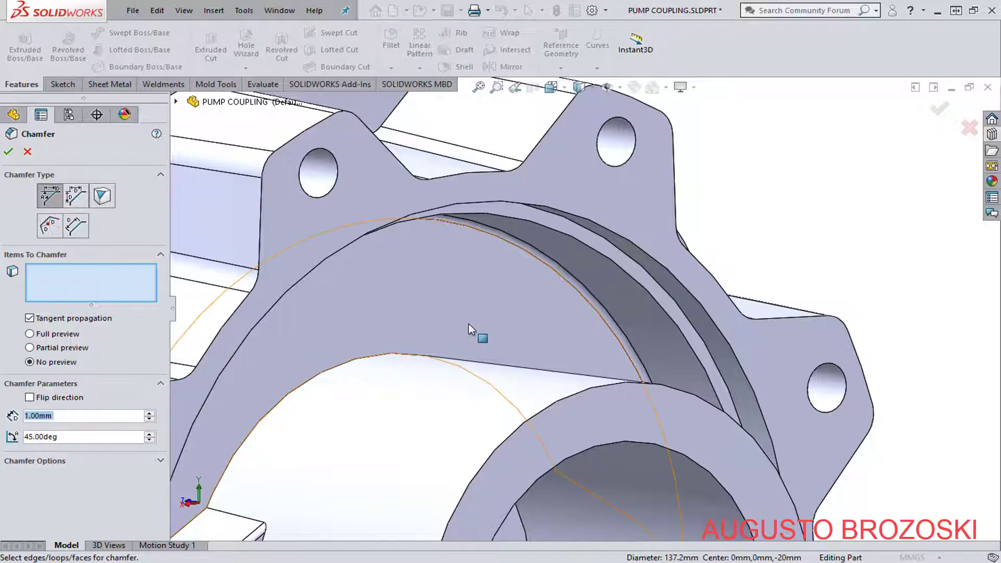
# Select the two stepped rim edges of the hub-side recess and the hub end face's outer and bore edges for the chamfer.
pyautogui.click(658, 266)
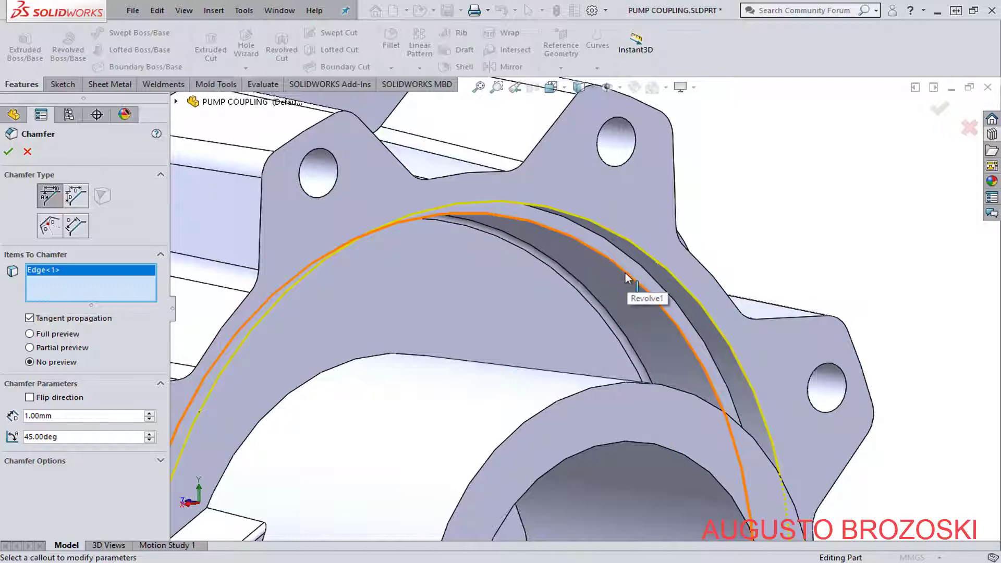
pyautogui.click(626, 277)
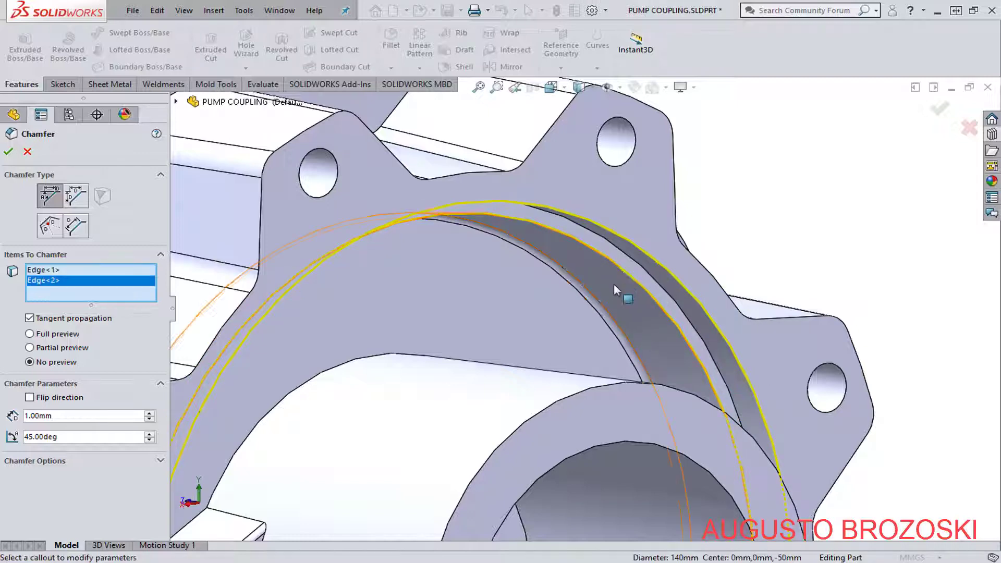
pyautogui.click(555, 403)
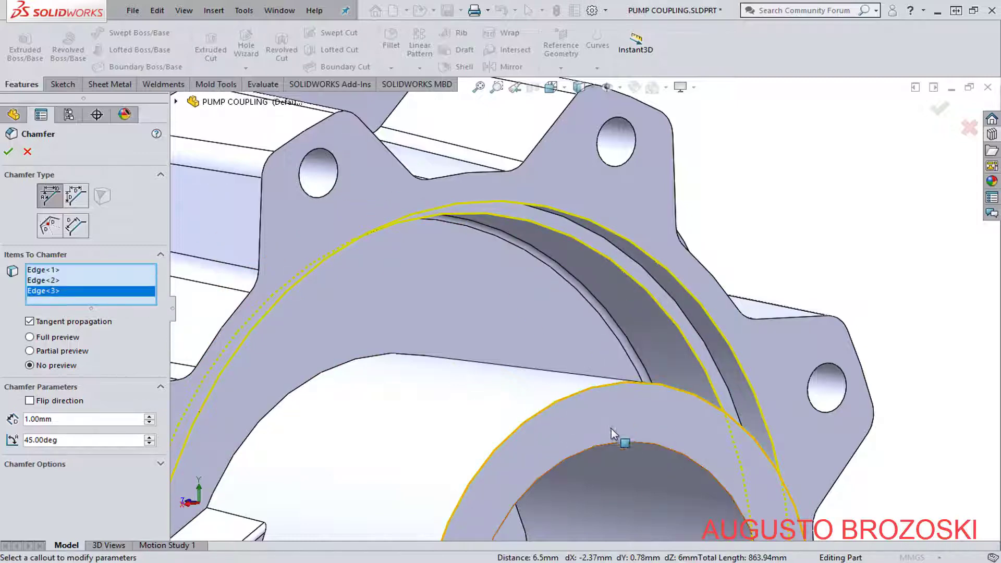
pyautogui.click(636, 442)
# Add both end edges of the smaller through bore inside the hub to the chamfer selection.
pyautogui.scroll(8, 636, 386)
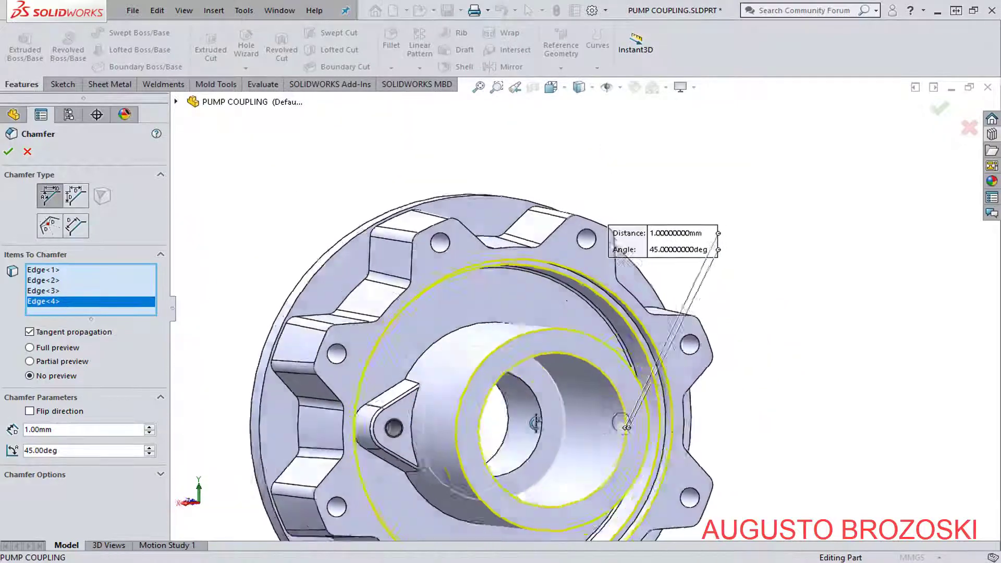
pyautogui.scroll(-5, 527, 415)
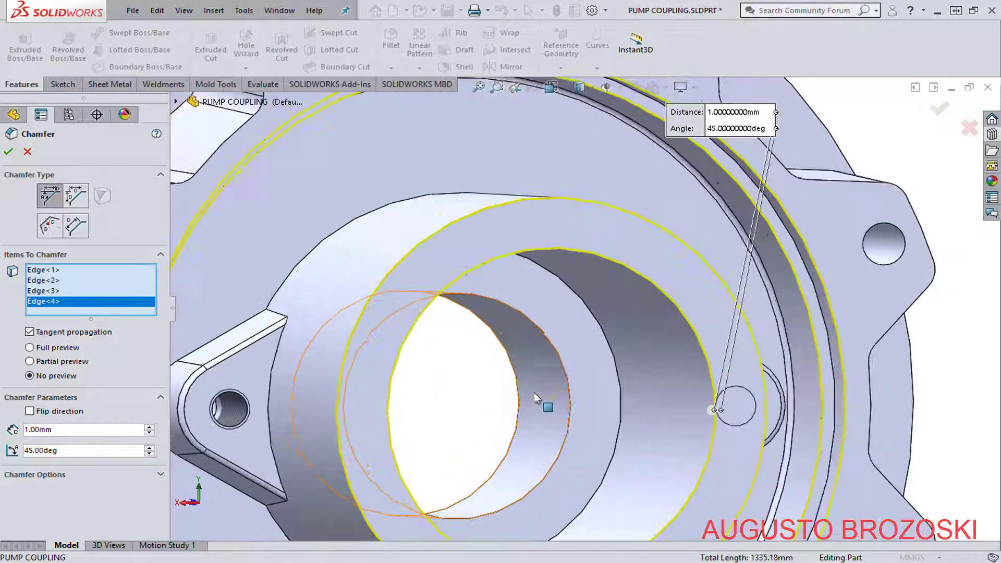
pyautogui.click(560, 358)
pyautogui.click(516, 370)
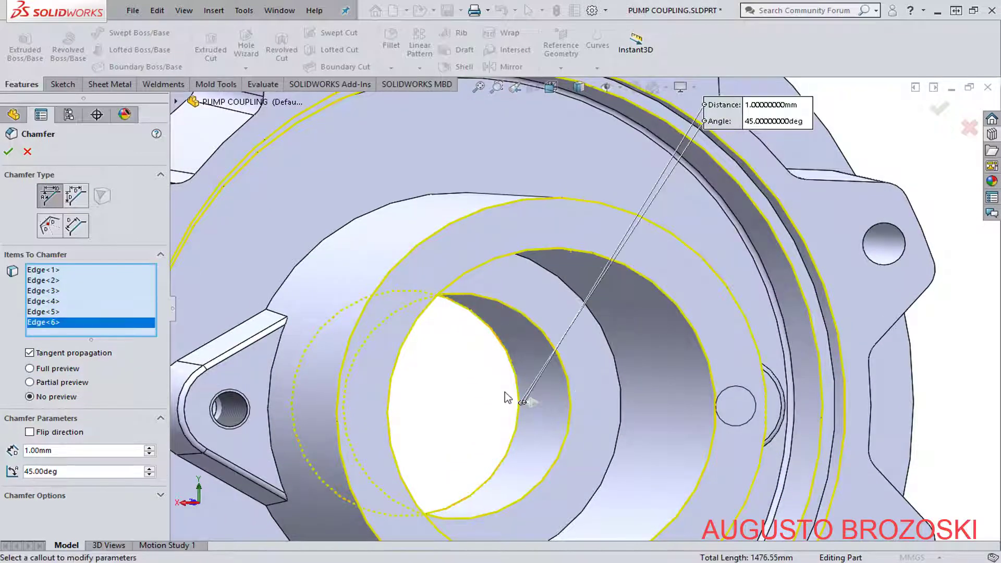
# Add the outer edge of the flange-side hub end face to the selection and apply the 1 mm by 45° chamfer.
pyautogui.scroll(6, 504, 393)
pyautogui.moveTo(497, 391); pyautogui.dragTo(670, 376, button='middle')
pyautogui.scroll(-4, 496, 279)
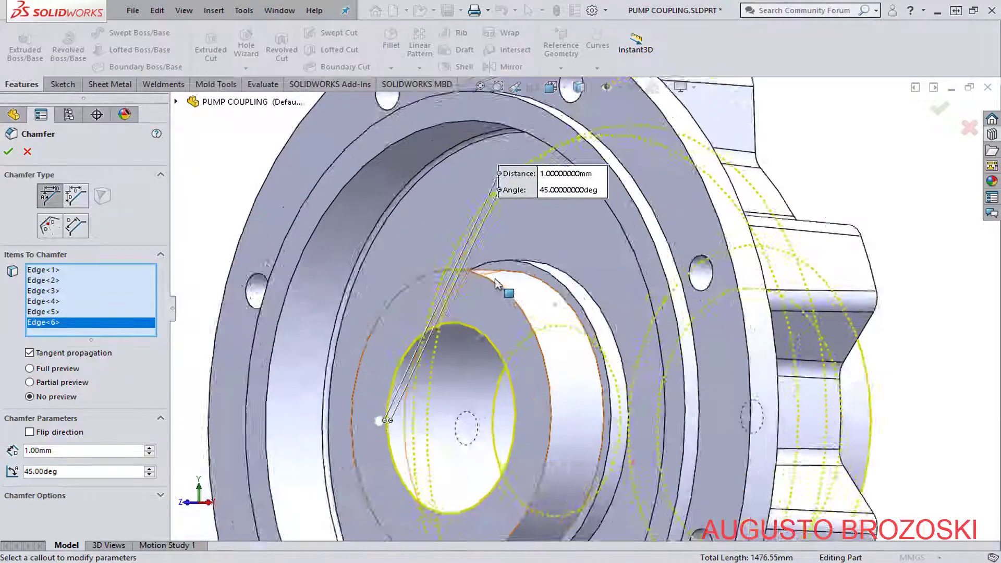
pyautogui.scroll(-3, 496, 283)
pyautogui.click(475, 277)
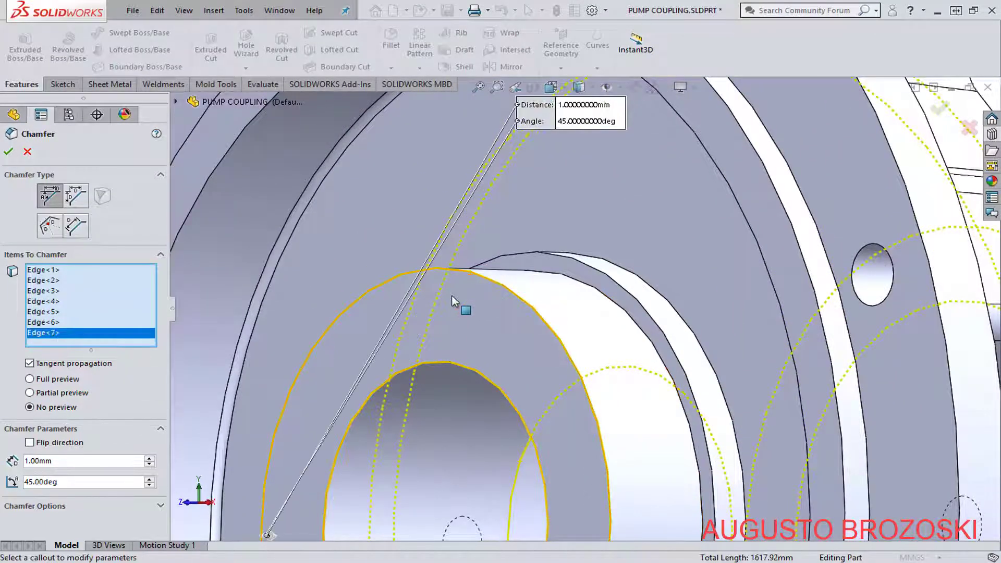
pyautogui.click(9, 153)
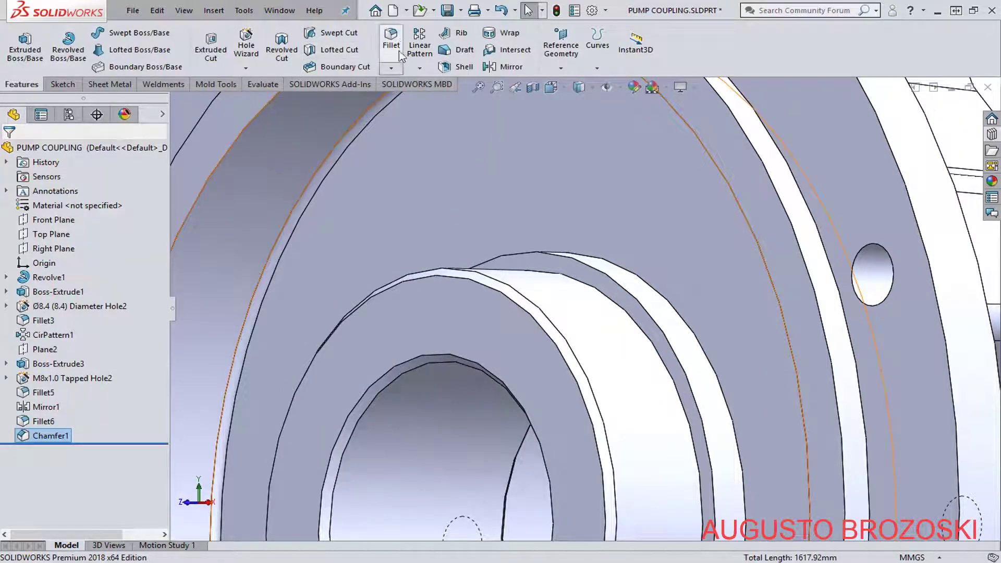
# Fillet the edge where the flange-side hub's stepped collar meets the recess floor with a 1 mm radius.
pyautogui.click(392, 39)
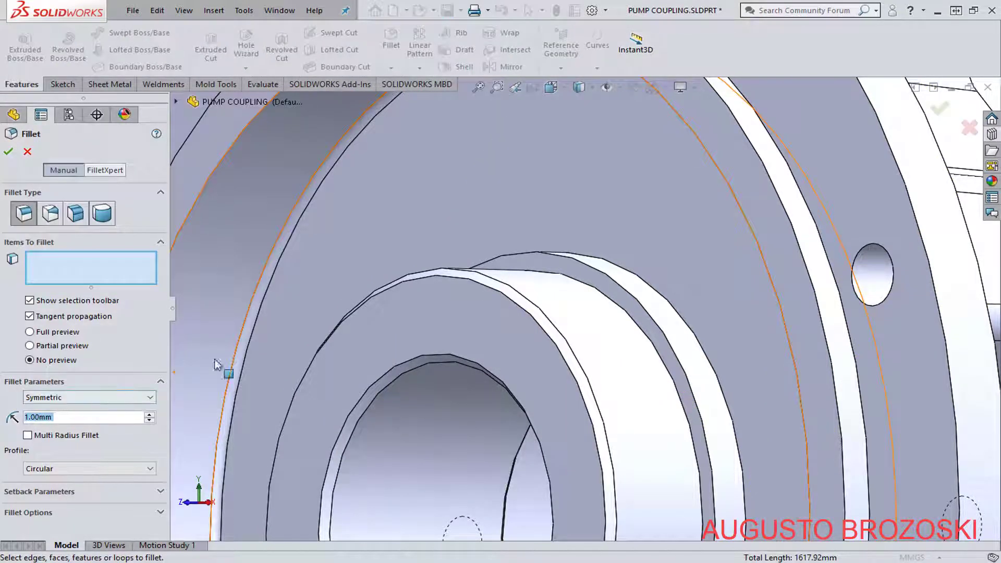
pyautogui.click(647, 283)
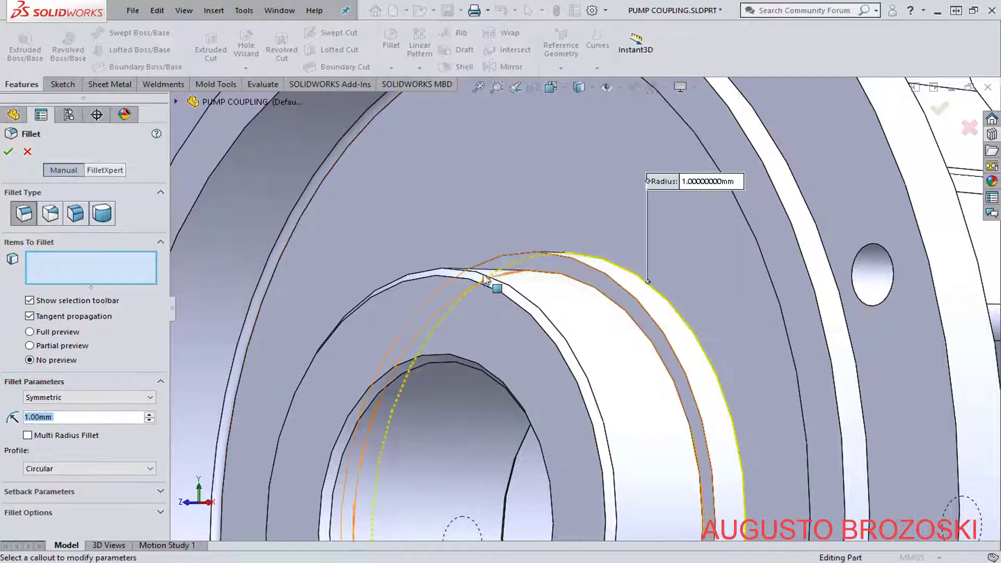
pyautogui.click(8, 151)
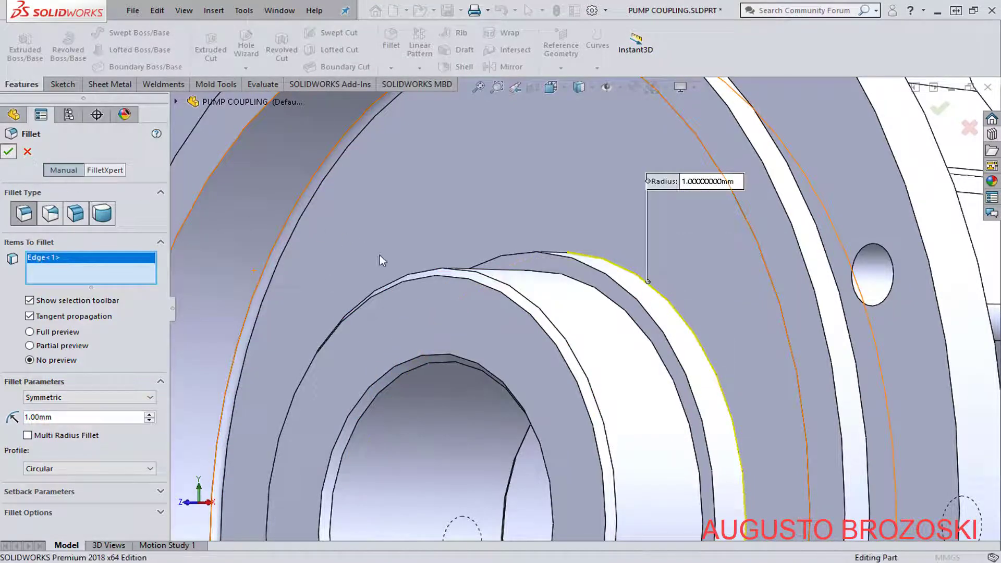
# Fillet the lobed body's outline with a 1 mm radius, both where it meets the flange and around its hub-side face.
pyautogui.scroll(5, 390, 273)
pyautogui.moveTo(453, 268); pyautogui.dragTo(366, 272, button='middle')
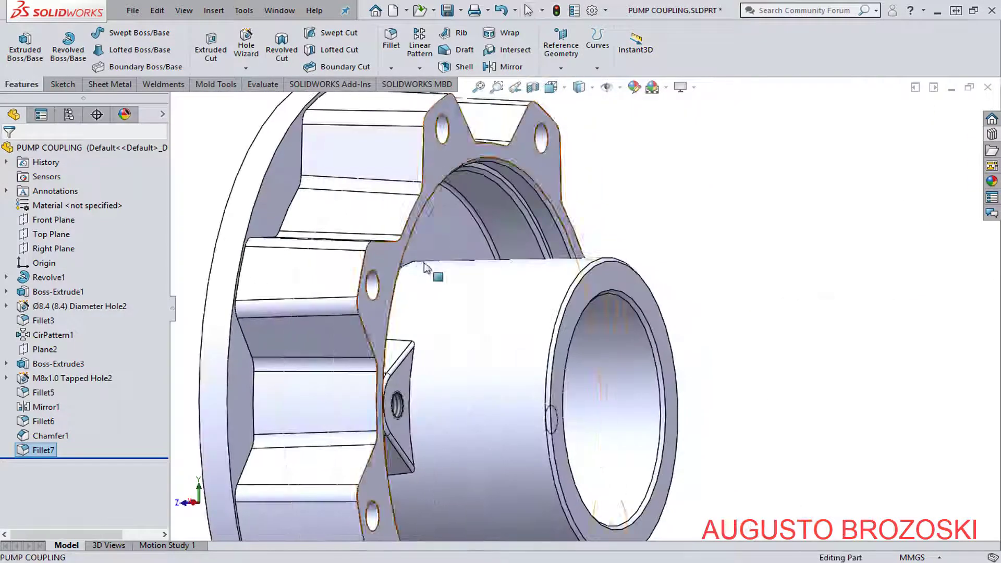
pyautogui.scroll(2, 419, 250)
pyautogui.click(391, 55)
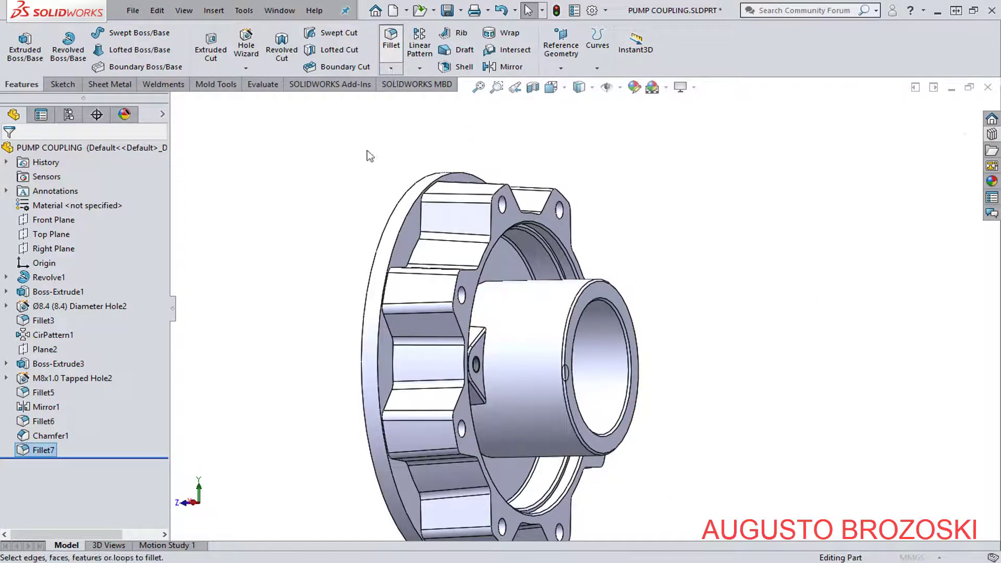
pyautogui.scroll(-4, 448, 178)
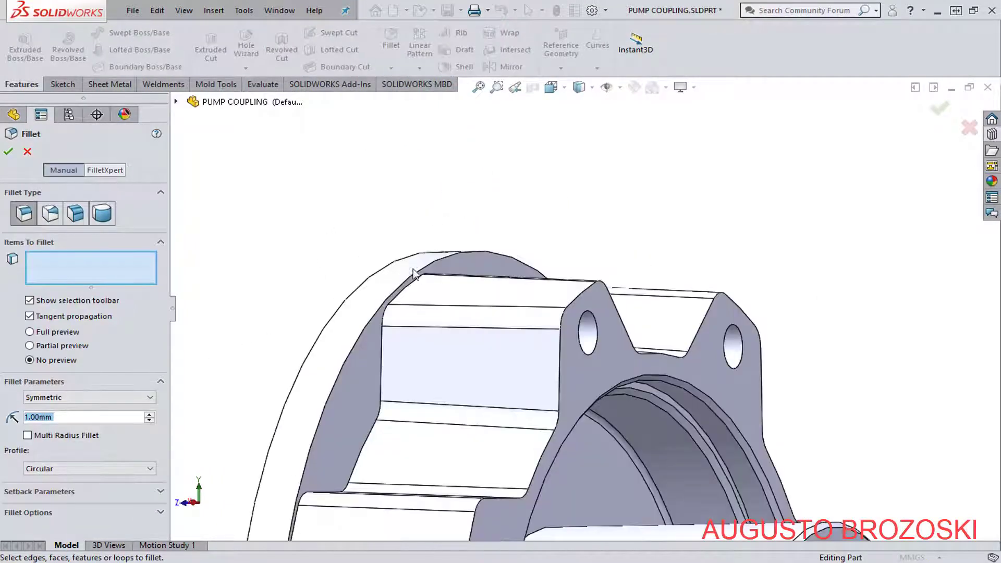
pyautogui.click(406, 290)
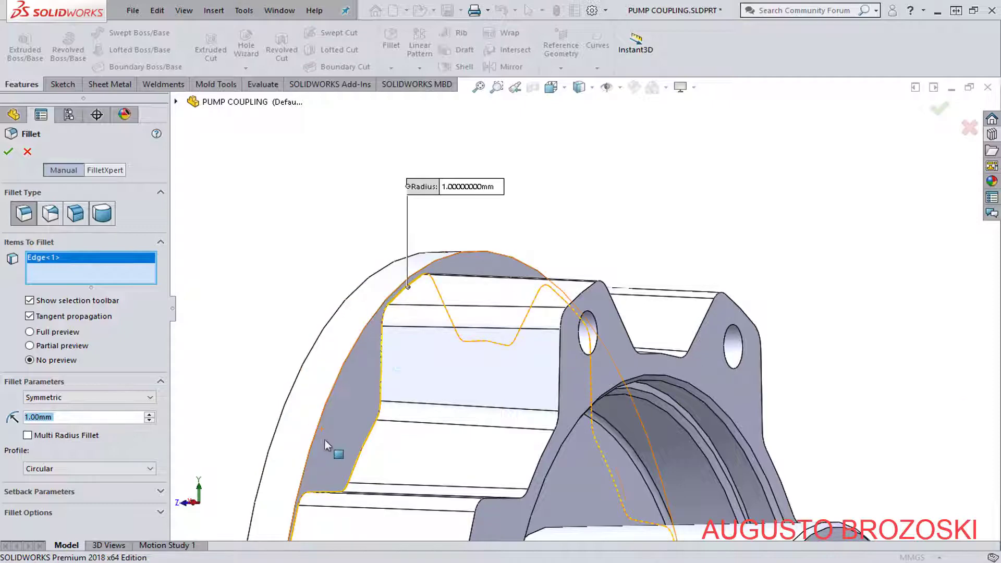
pyautogui.scroll(2, 395, 341)
pyautogui.scroll(2, 395, 341)
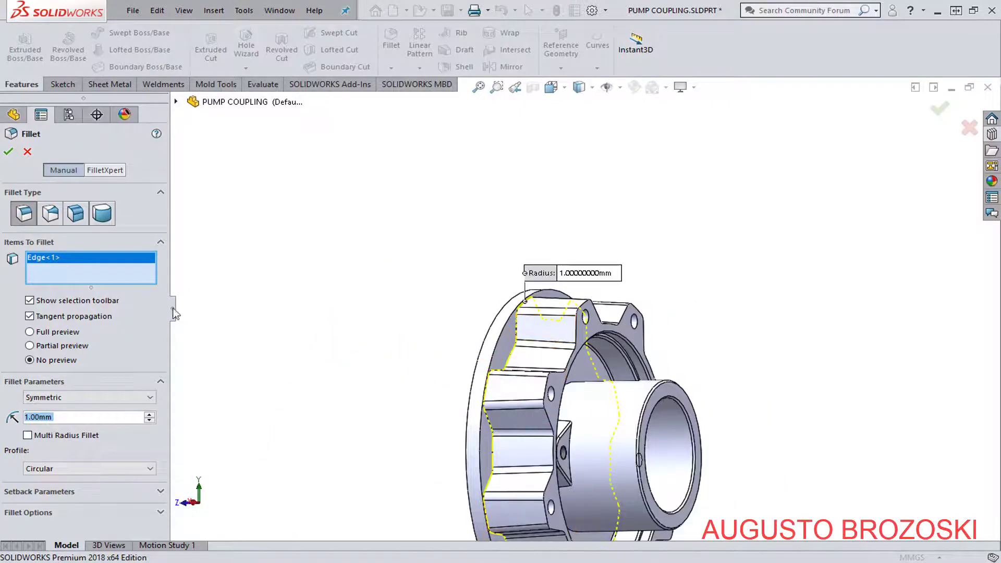
pyautogui.scroll(-5, 512, 342)
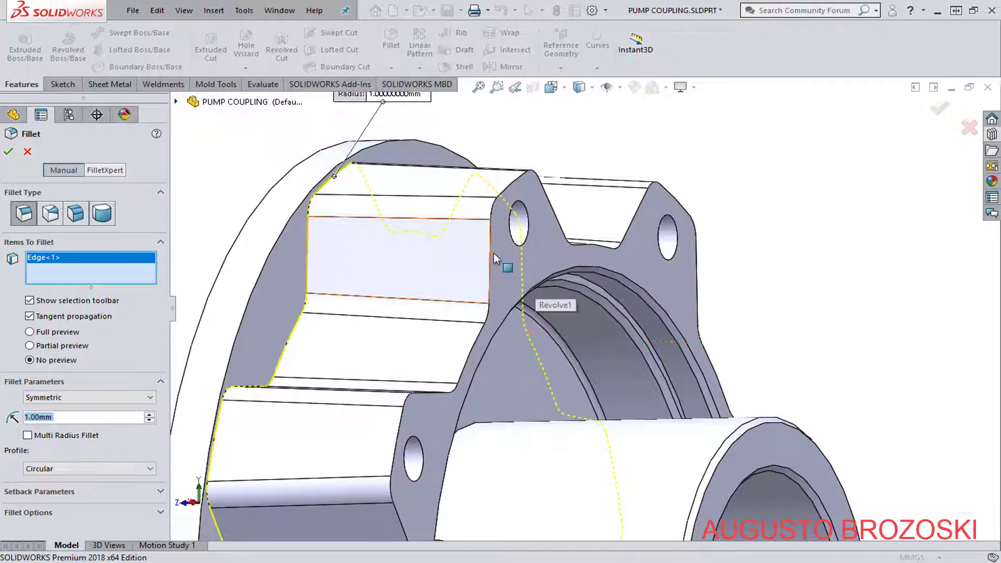
pyautogui.click(491, 257)
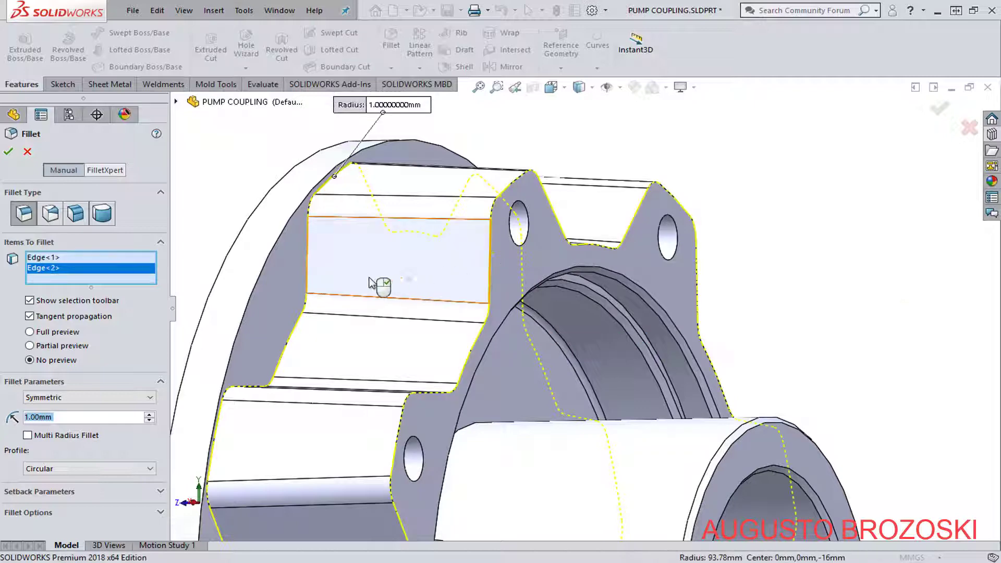
pyautogui.click(11, 152)
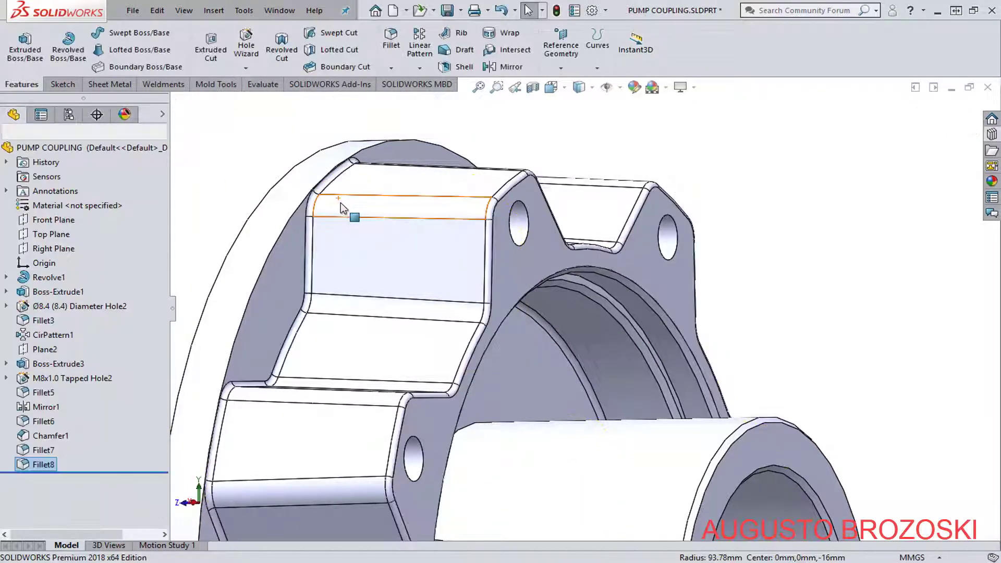
# Set up a 1 mm fillet on the first ear's base edge and the adjoining upper hub base edge.
pyautogui.scroll(5, 375, 232)
pyautogui.moveTo(523, 324); pyautogui.dragTo(459, 360, button='middle')
pyautogui.click(391, 39)
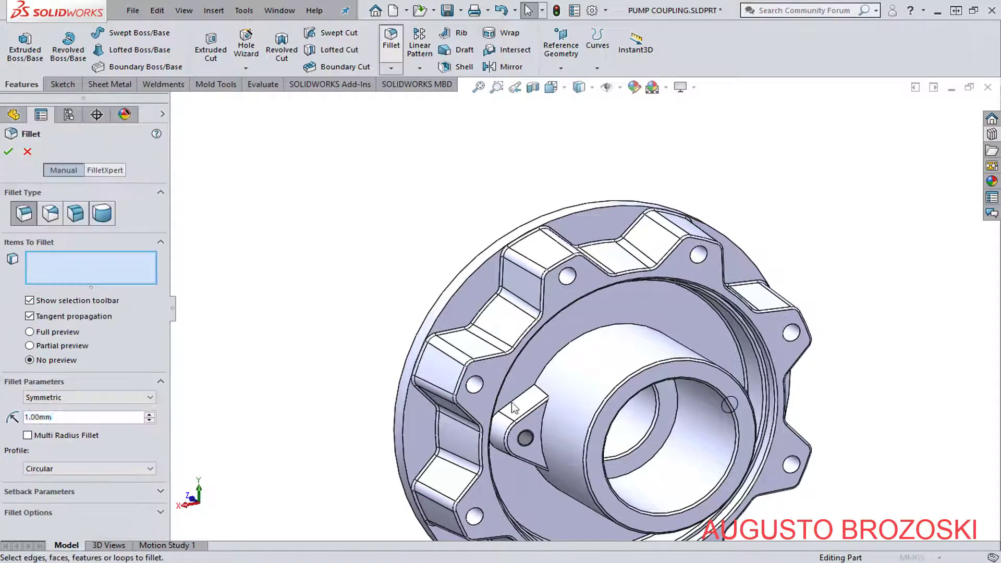
pyautogui.scroll(-6, 514, 408)
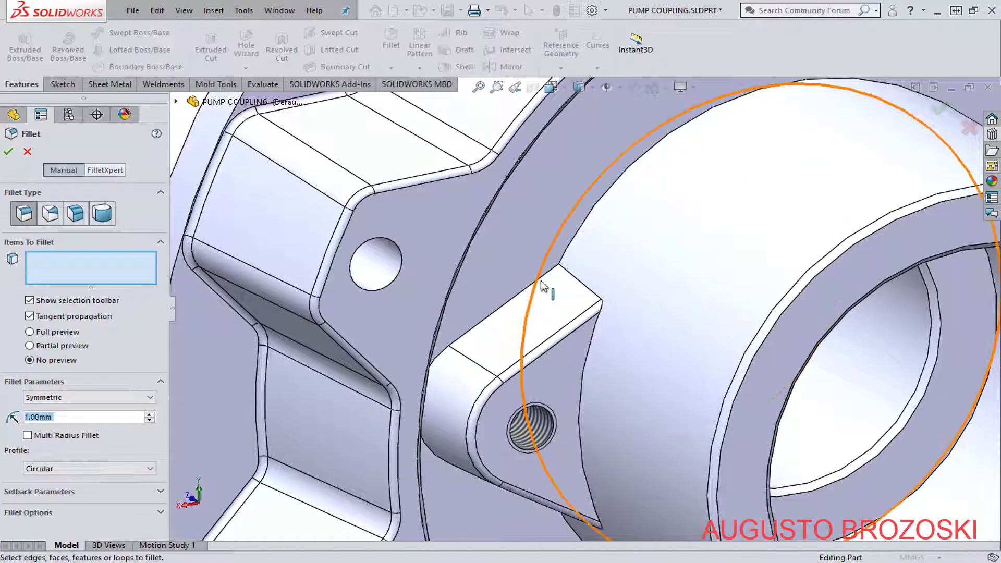
pyautogui.scroll(3, 473, 308)
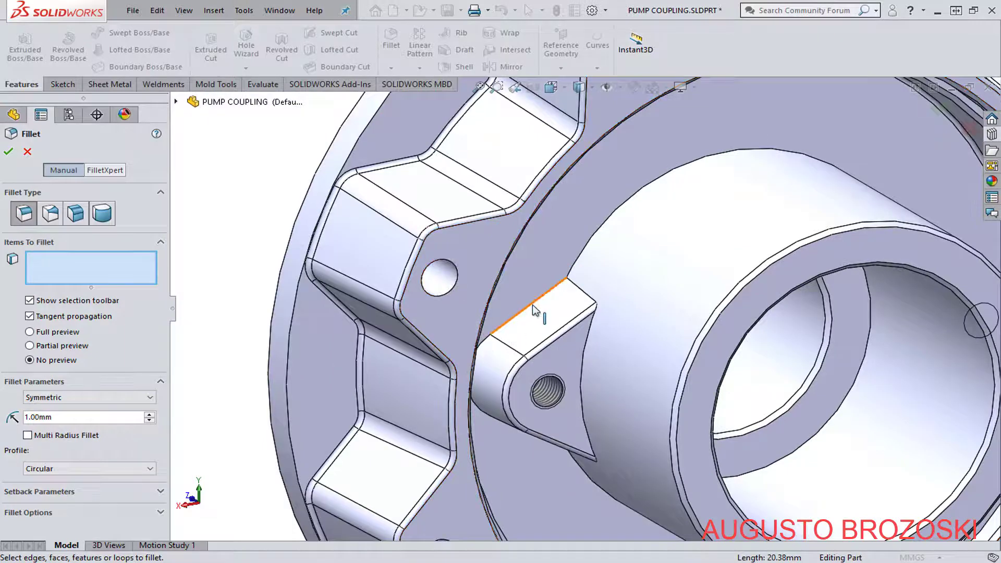
pyautogui.click(535, 311)
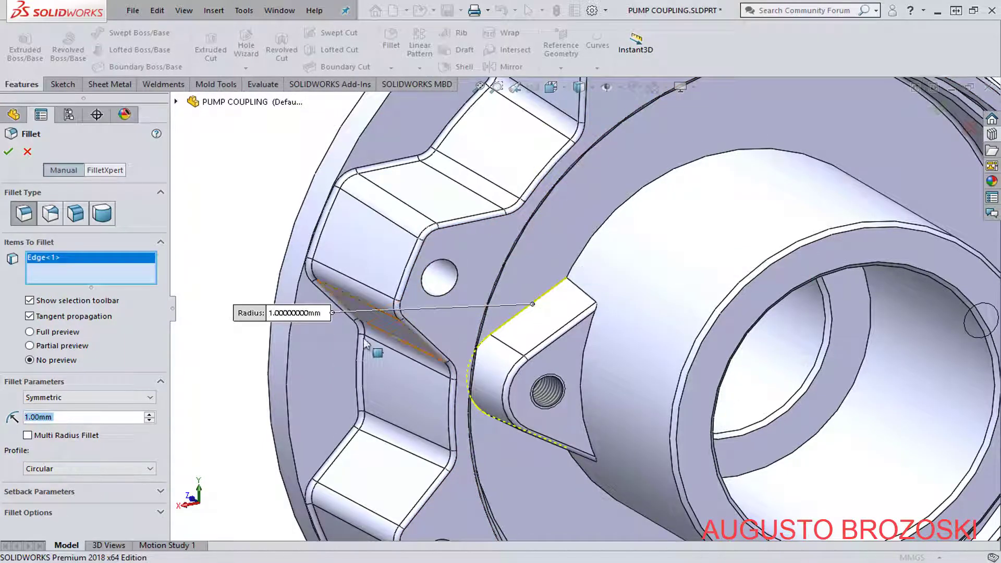
pyautogui.click(598, 236)
pyautogui.press('f')
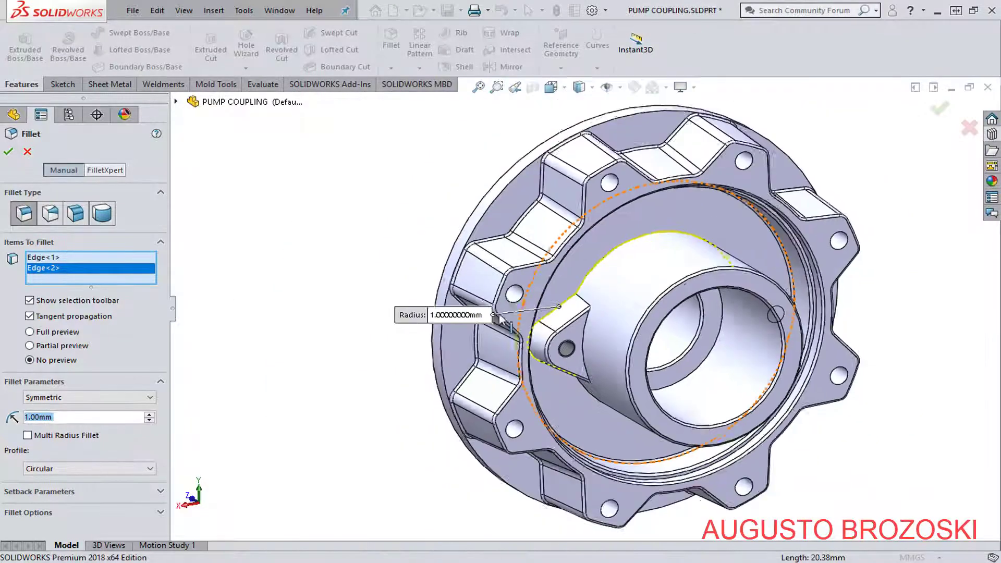
# Add the opposite ear's base edge to the selection and apply the 1 mm fillet.
pyautogui.scroll(1, 502, 319)
pyautogui.moveTo(594, 318); pyautogui.dragTo(532, 281, button='middle')
pyautogui.scroll(-7, 730, 308)
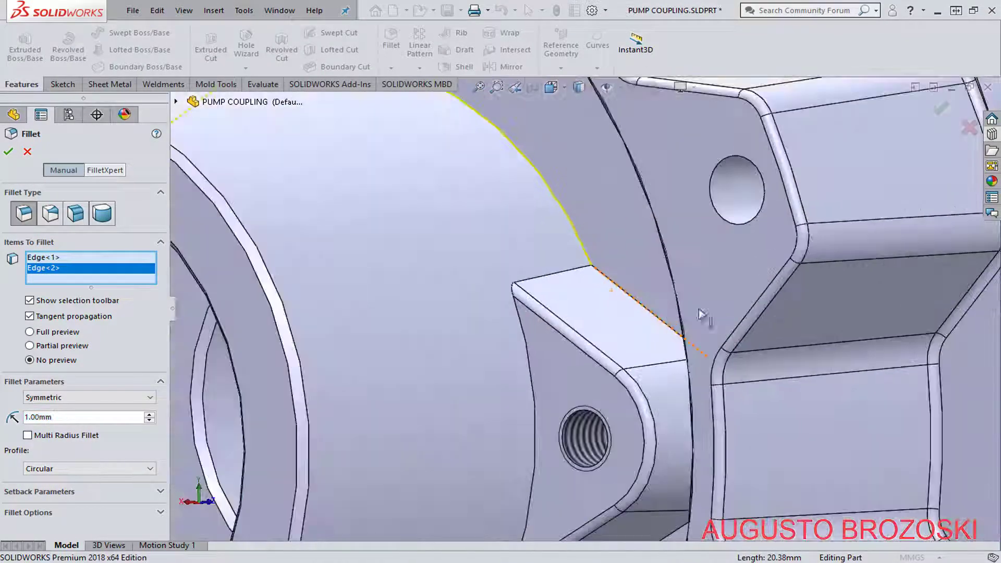
pyautogui.click(633, 306)
pyautogui.scroll(3, 574, 305)
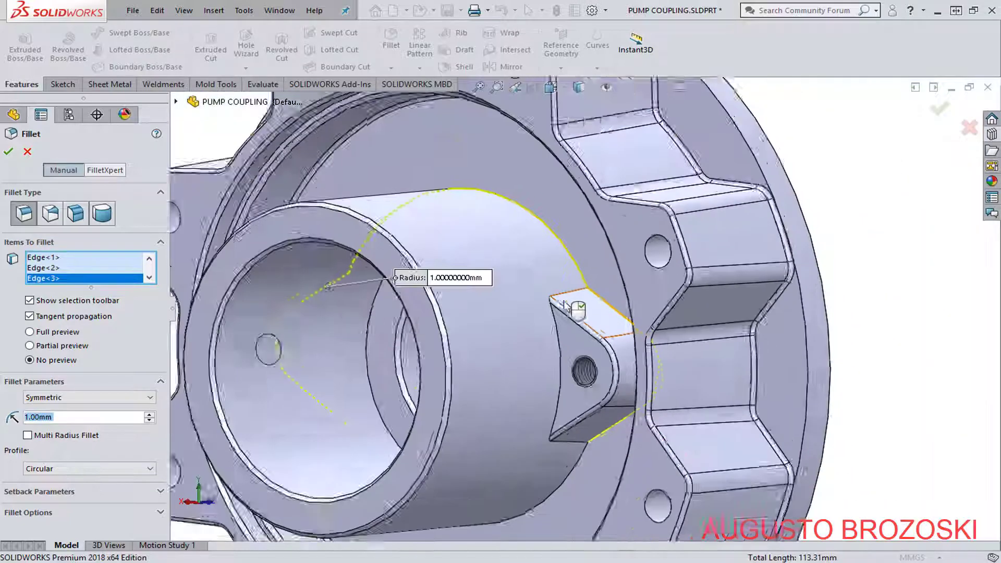
pyautogui.scroll(3, 566, 305)
pyautogui.click(567, 436)
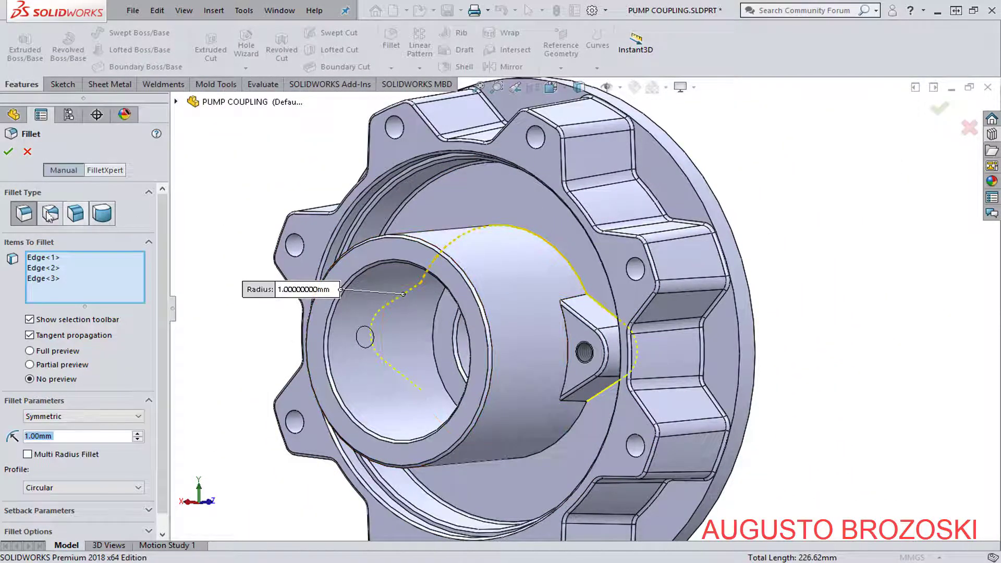
pyautogui.click(8, 152)
# Edit the ear and hub base fillet to include the remaining lower hub base edge between the two ears.
pyautogui.scroll(2, 291, 307)
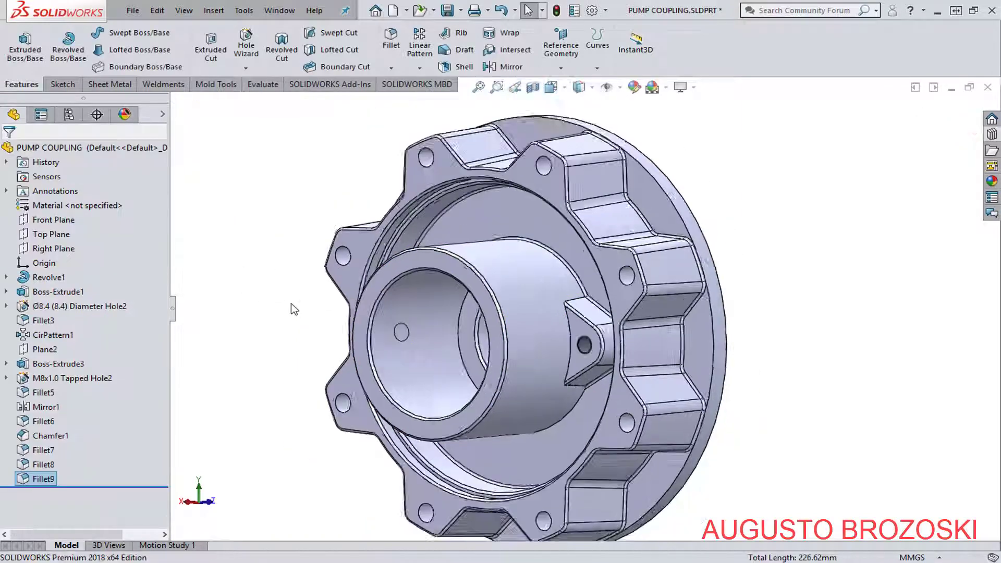
pyautogui.moveTo(329, 314); pyautogui.dragTo(494, 413, button='middle')
pyautogui.scroll(-3, 494, 413)
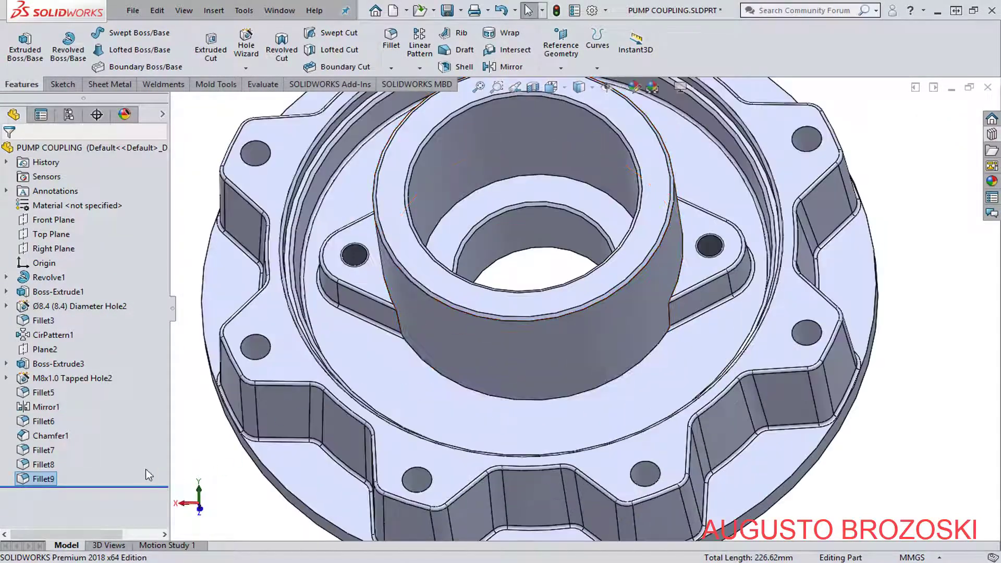
pyautogui.click(38, 478)
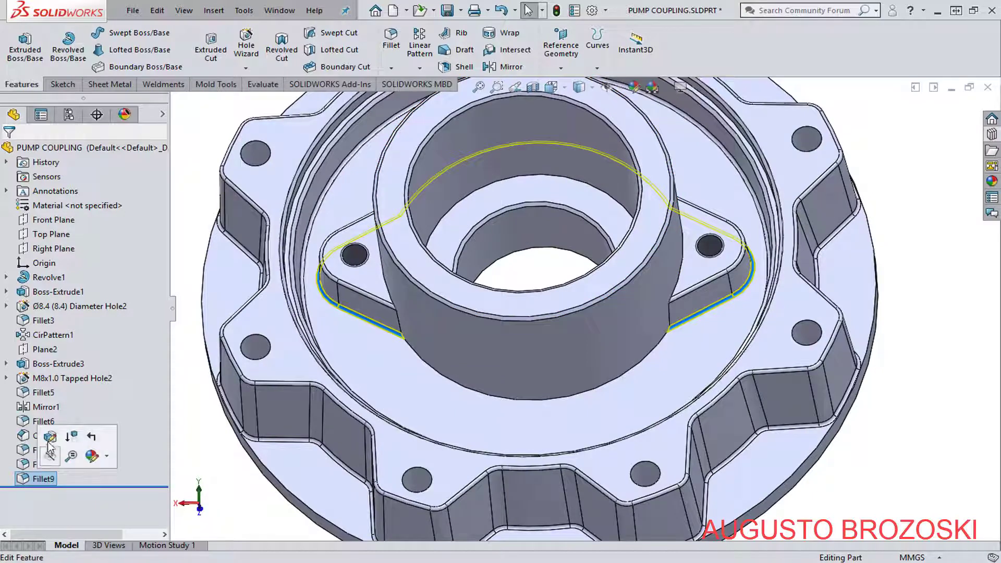
pyautogui.rightClick(24, 479)
pyautogui.click(35, 277)
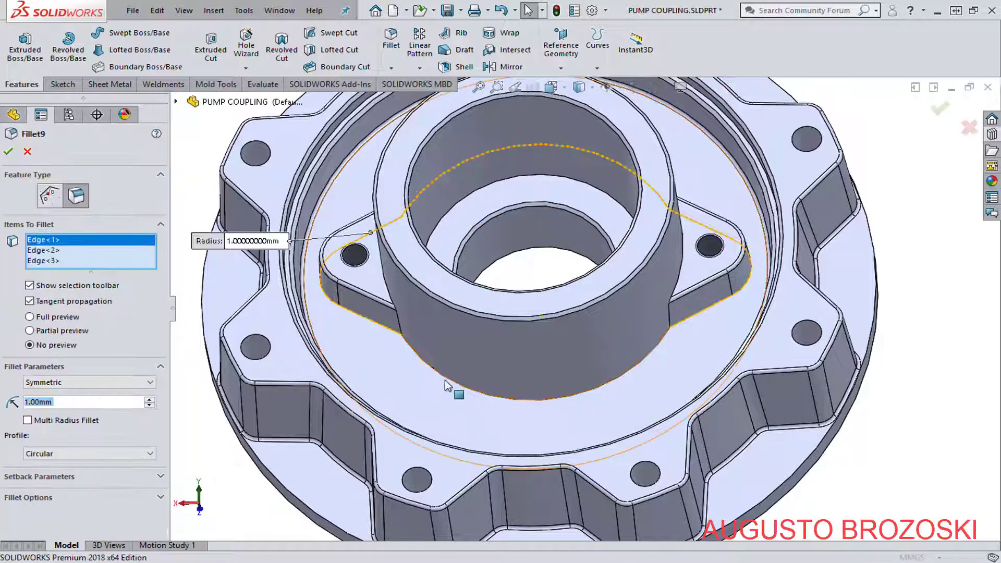
pyautogui.click(461, 388)
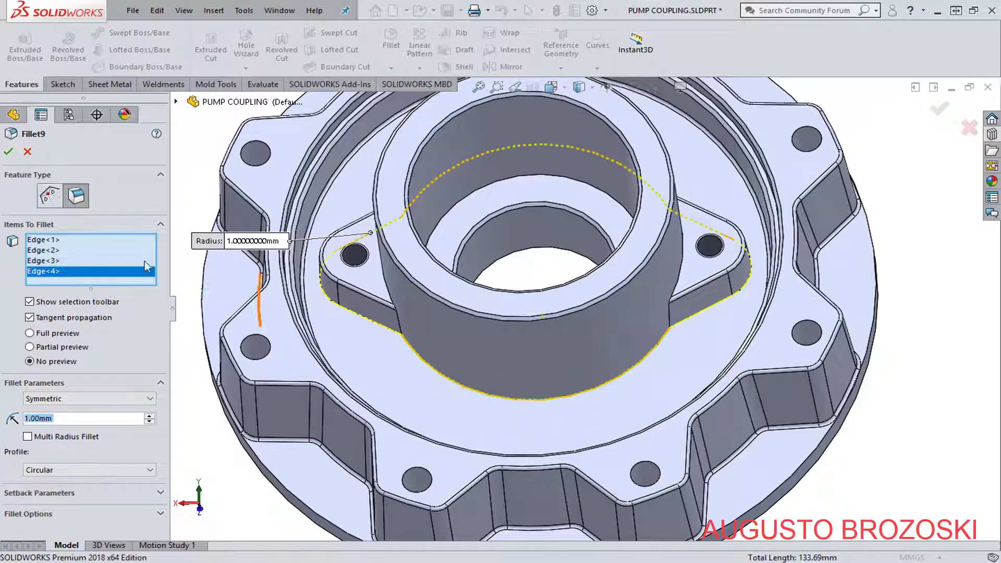
pyautogui.click(9, 152)
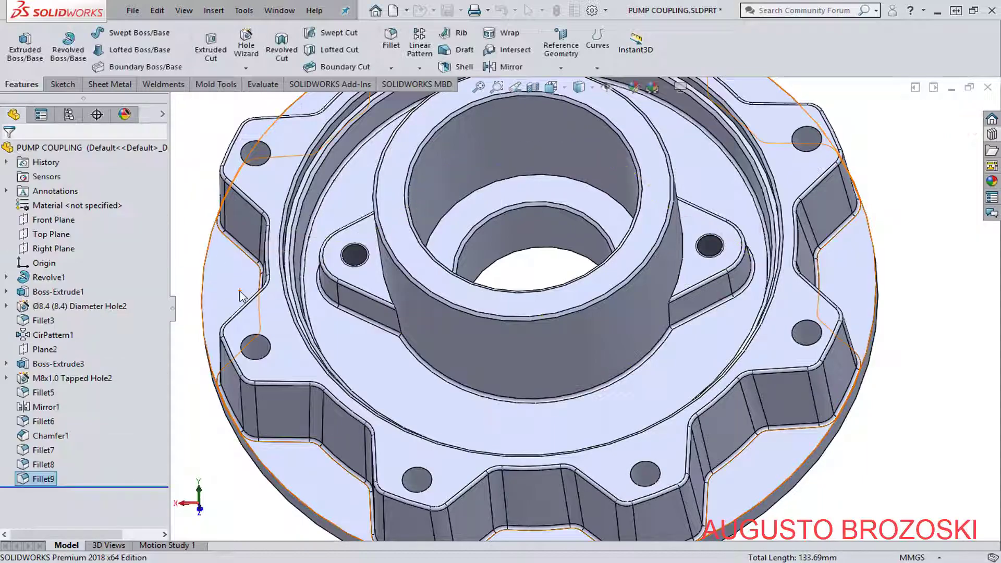
# Show the finished coupling in the isometric view with nothing selected.
pyautogui.scroll(3, 371, 349)
pyautogui.moveTo(434, 306); pyautogui.dragTo(503, 342, button='middle')
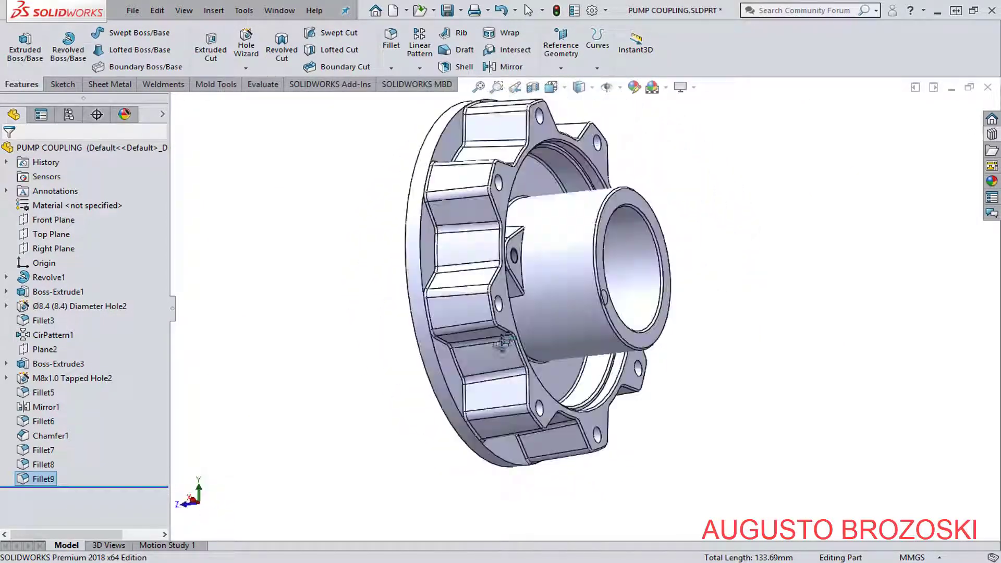
pyautogui.click(553, 87)
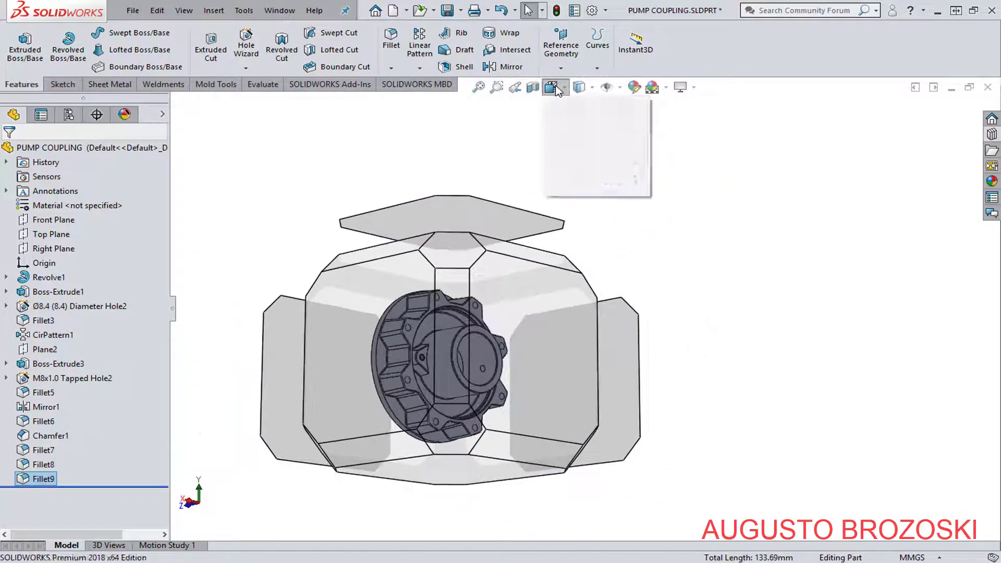
pyautogui.click(605, 127)
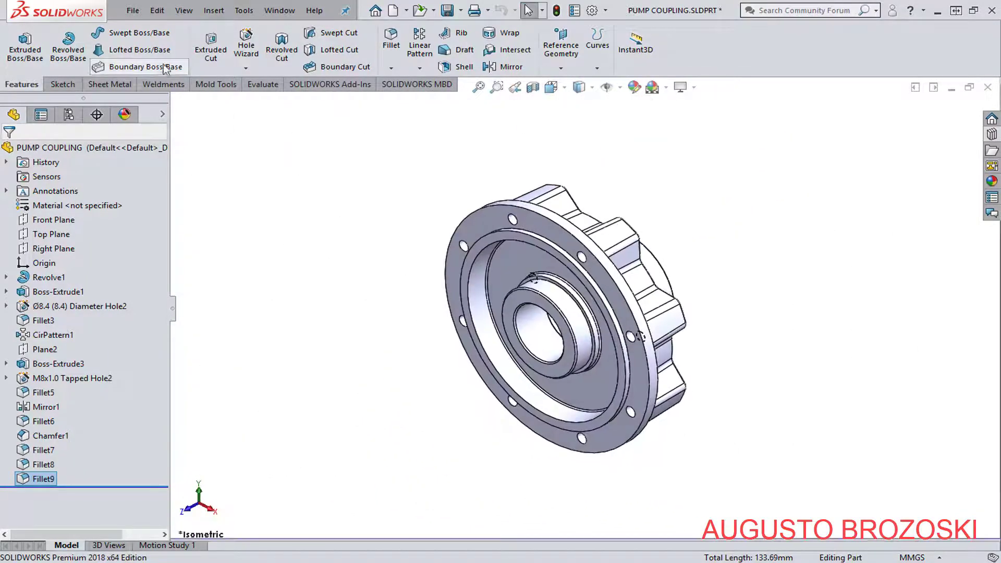
pyautogui.click(474, 114)
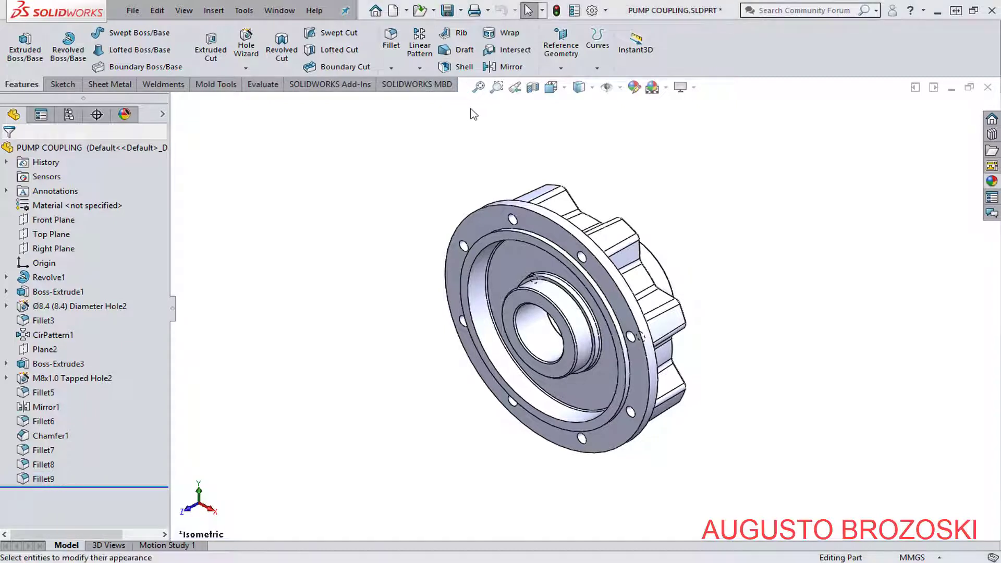
# Assign the Chrome Stainless Steel material from the Steel category of the SOLIDWORKS Materials library to the pump coupling.
pyautogui.rightClick(106, 207)
pyautogui.click(167, 217)
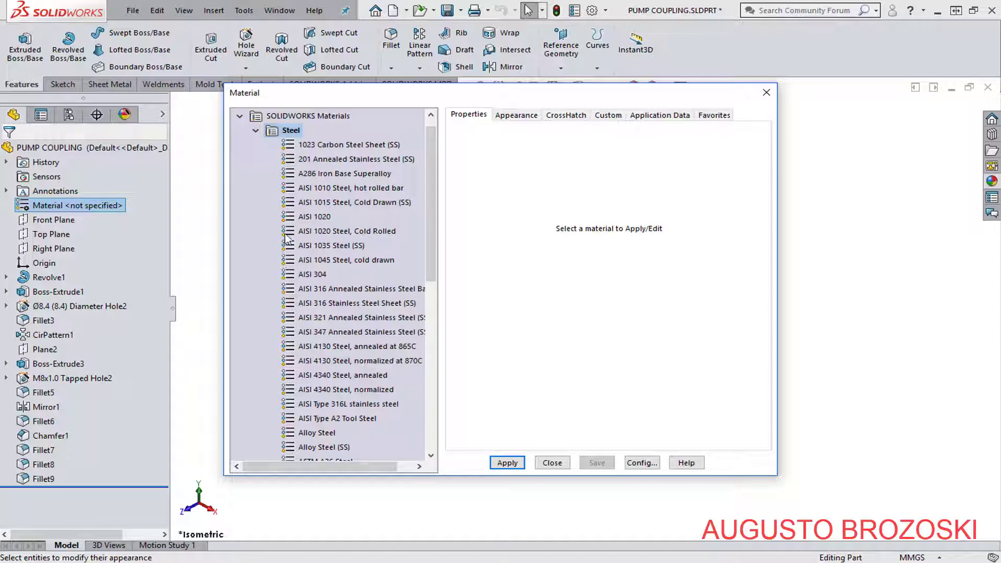
pyautogui.scroll(-5, 328, 386)
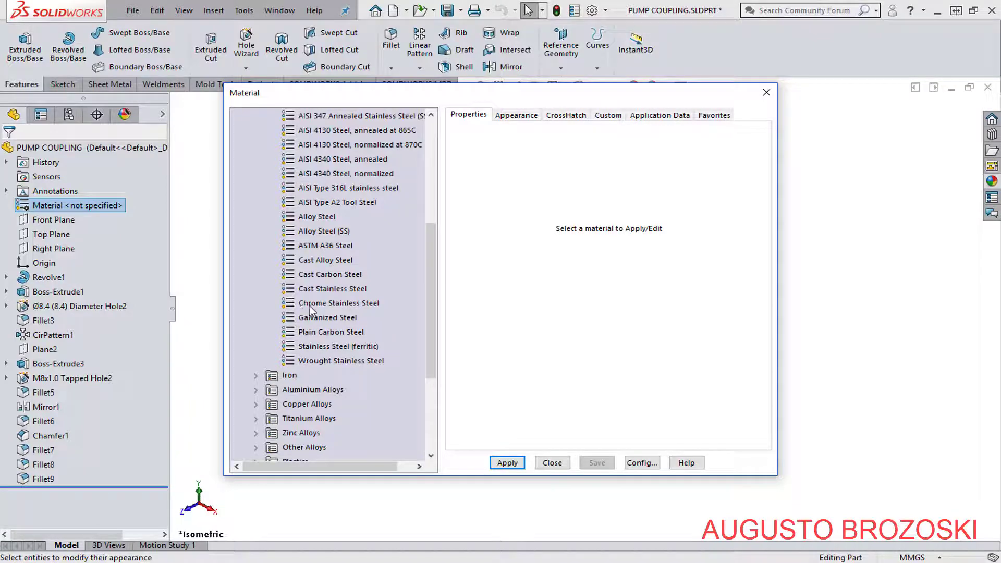
pyautogui.click(310, 307)
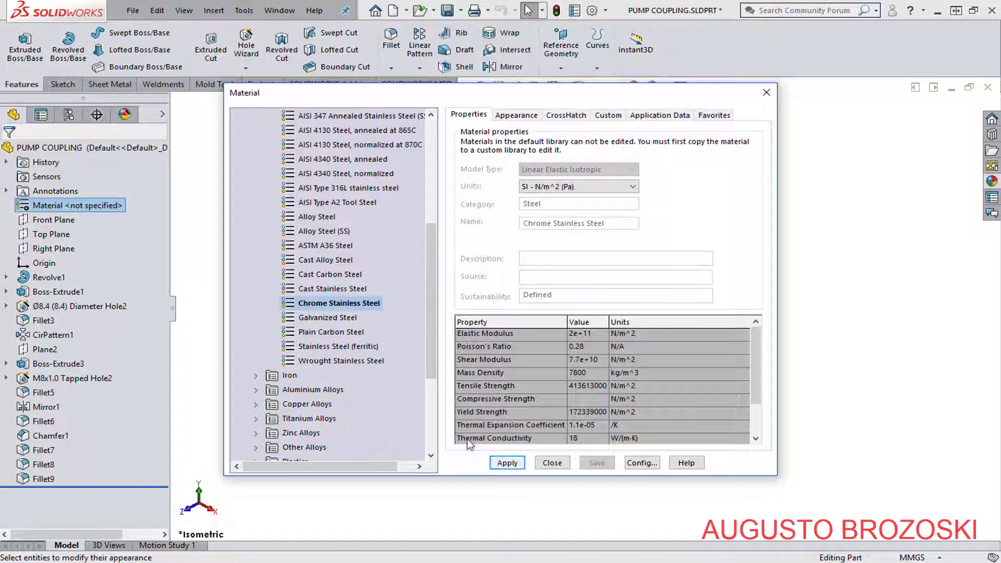
pyautogui.click(508, 464)
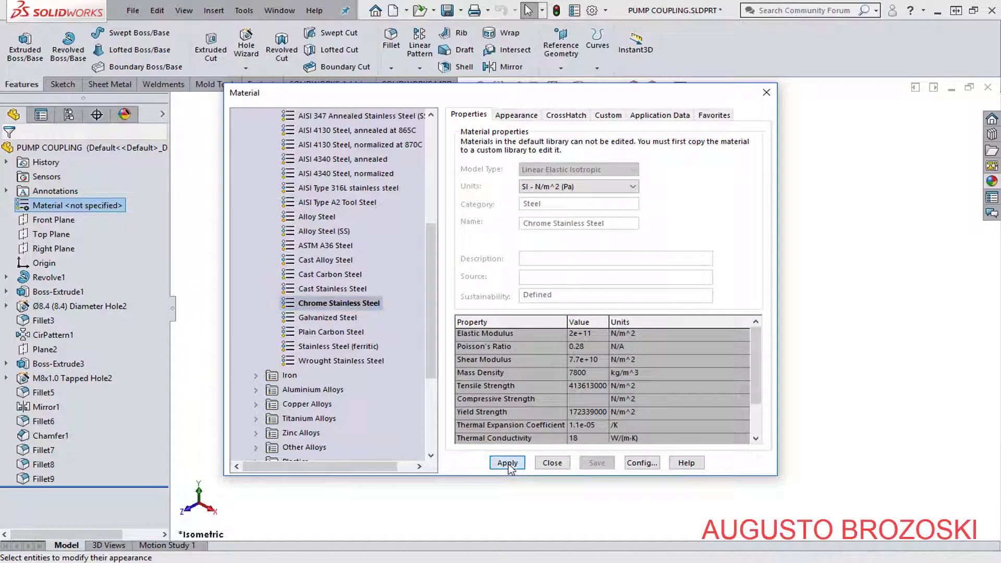
pyautogui.click(552, 463)
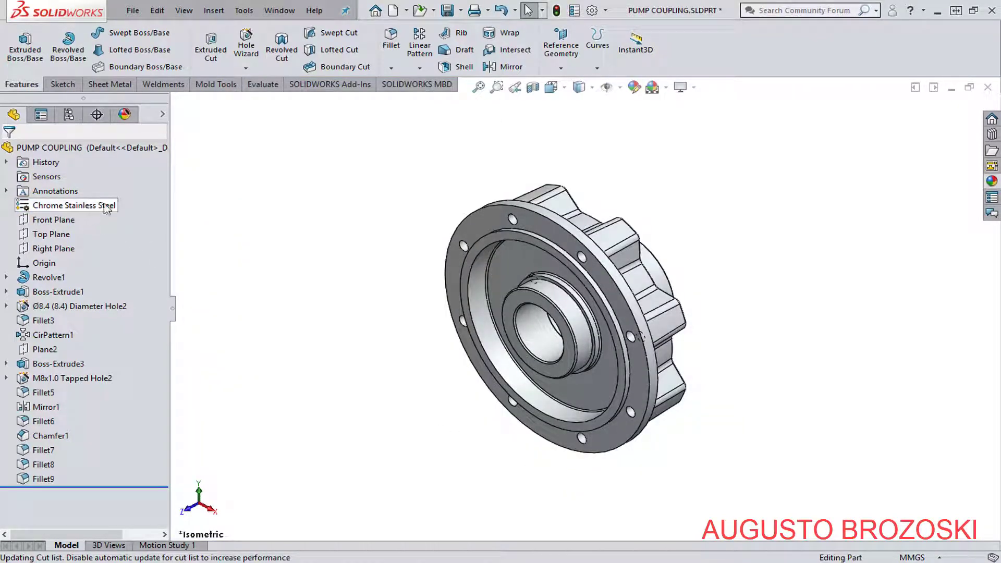
# Open the whole part's appearance for editing and bring up the High Gloss plastic appearances.
pyautogui.click(162, 116)
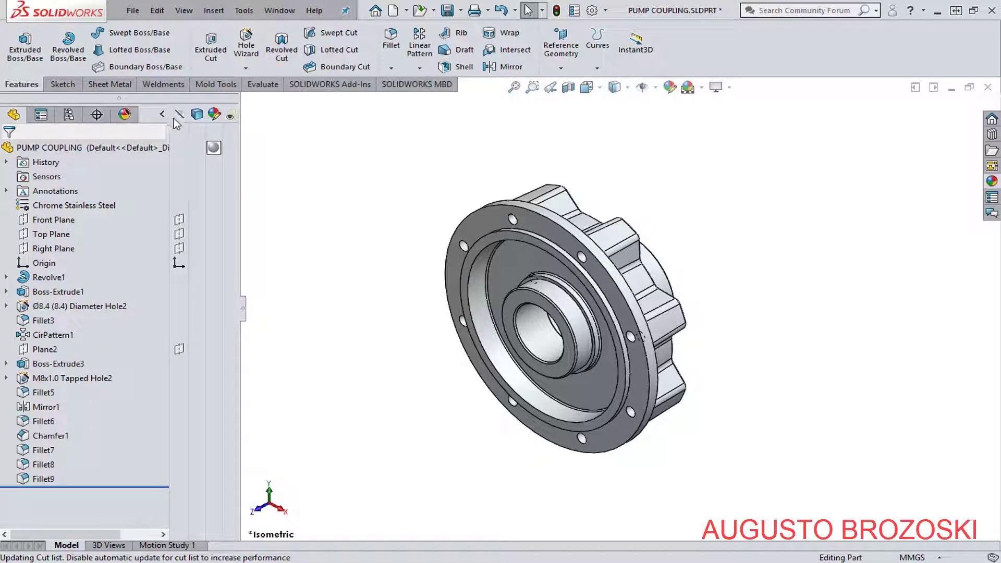
pyautogui.click(213, 150)
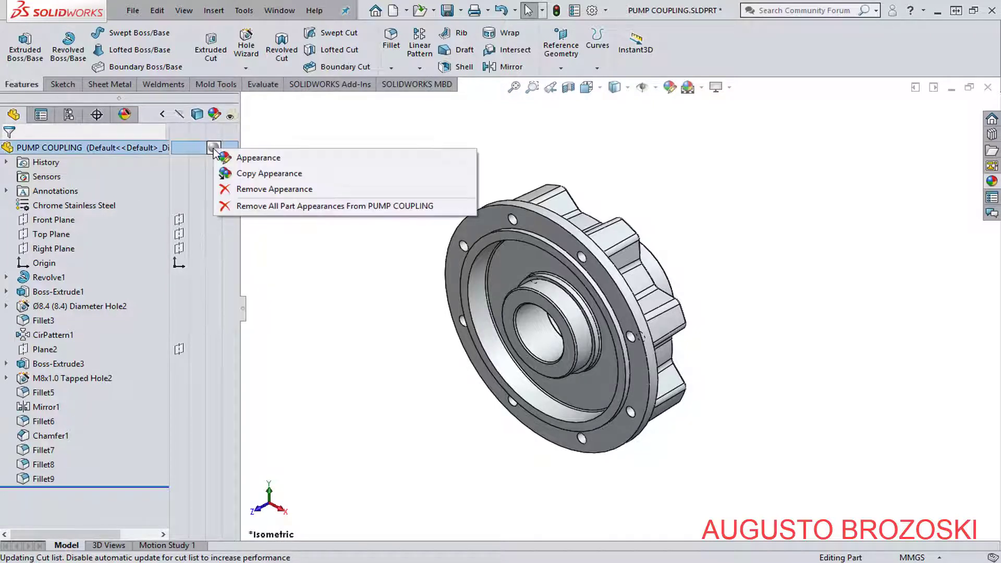
pyautogui.click(257, 158)
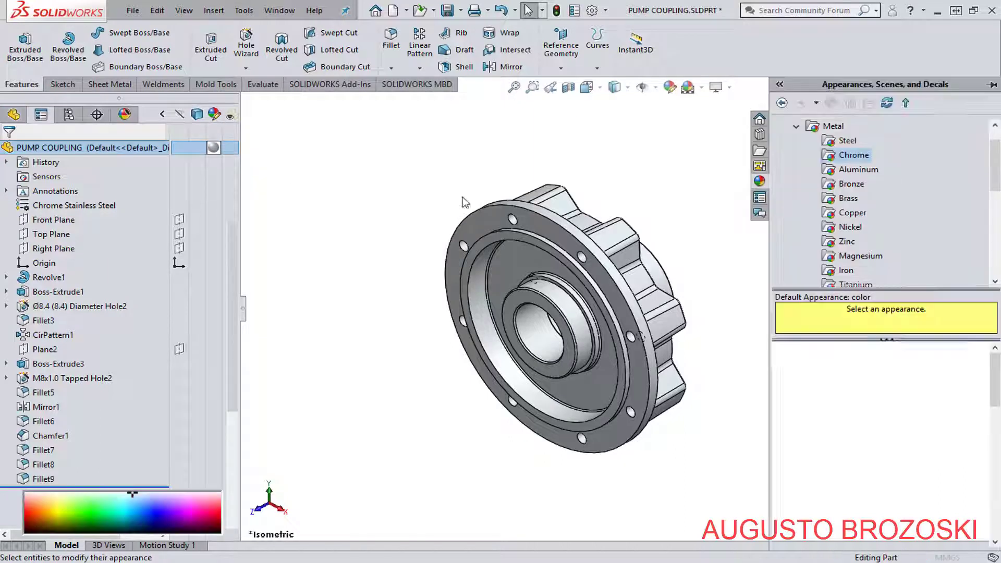
pyautogui.click(796, 127)
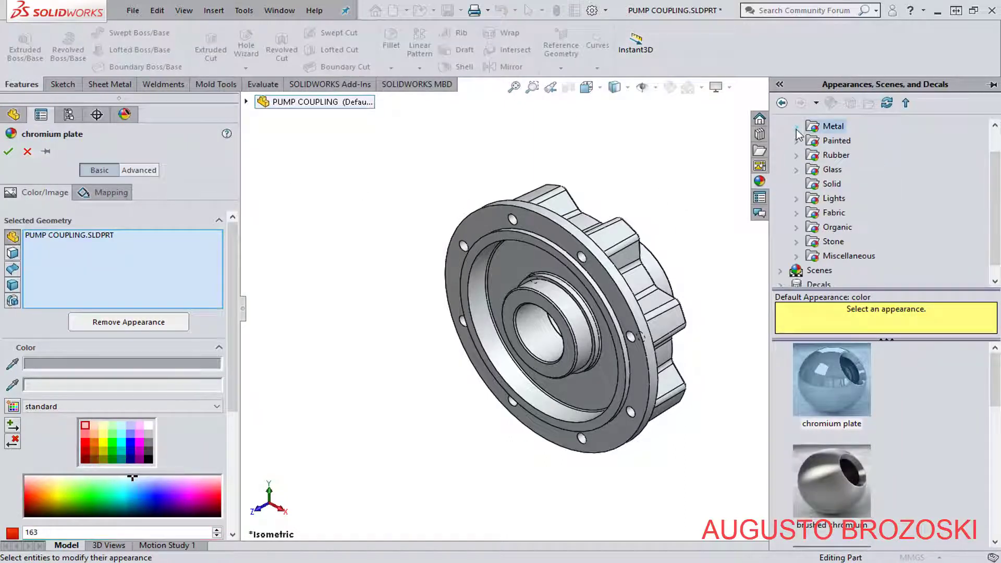
pyautogui.scroll(1, 797, 174)
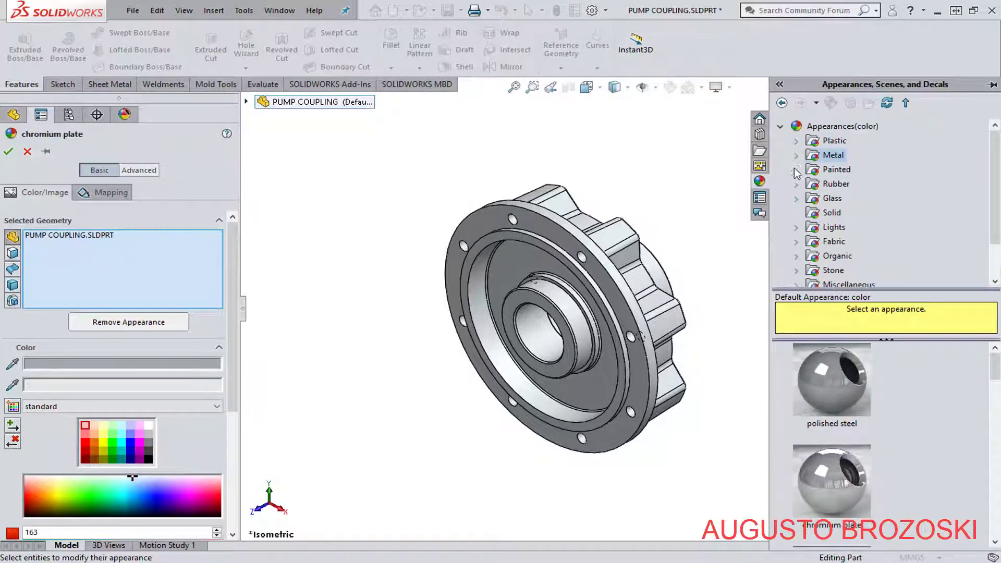
pyautogui.click(798, 142)
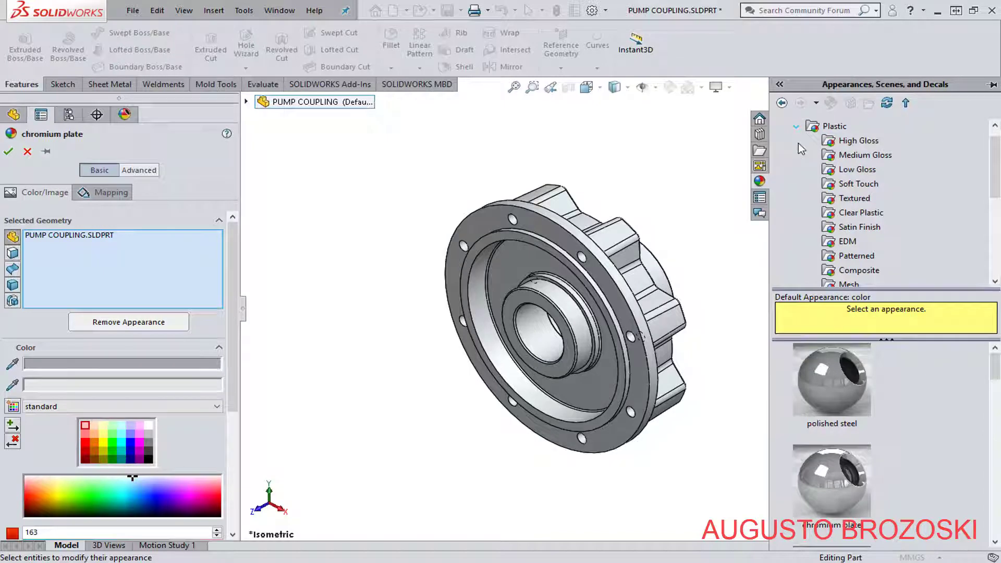
pyautogui.click(856, 142)
# Try blue high gloss plastic on the whole part, replace it with blue polished ABS plastic and accept the appearance.
pyautogui.scroll(-8, 905, 404)
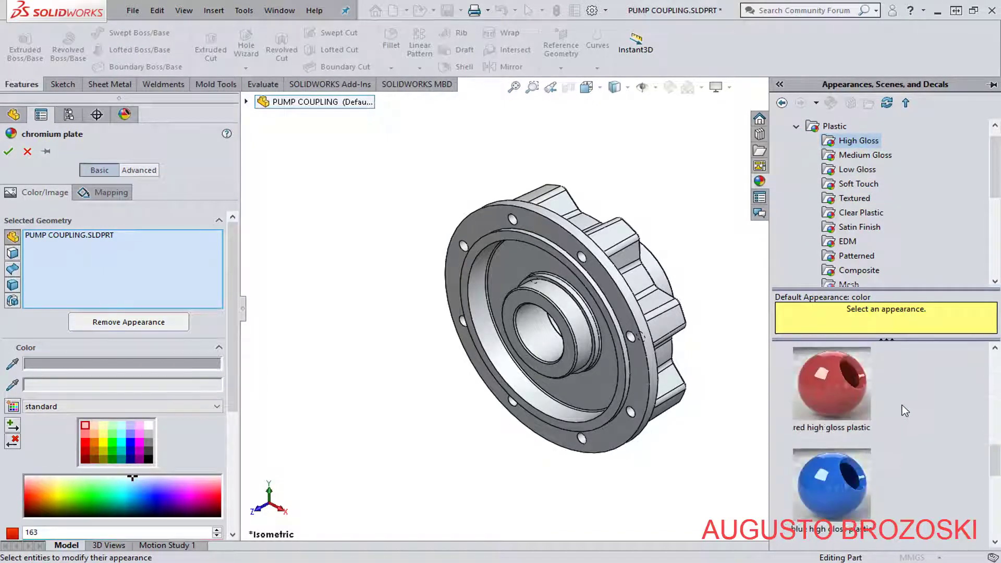
pyautogui.scroll(2, 908, 421)
pyautogui.click(841, 480)
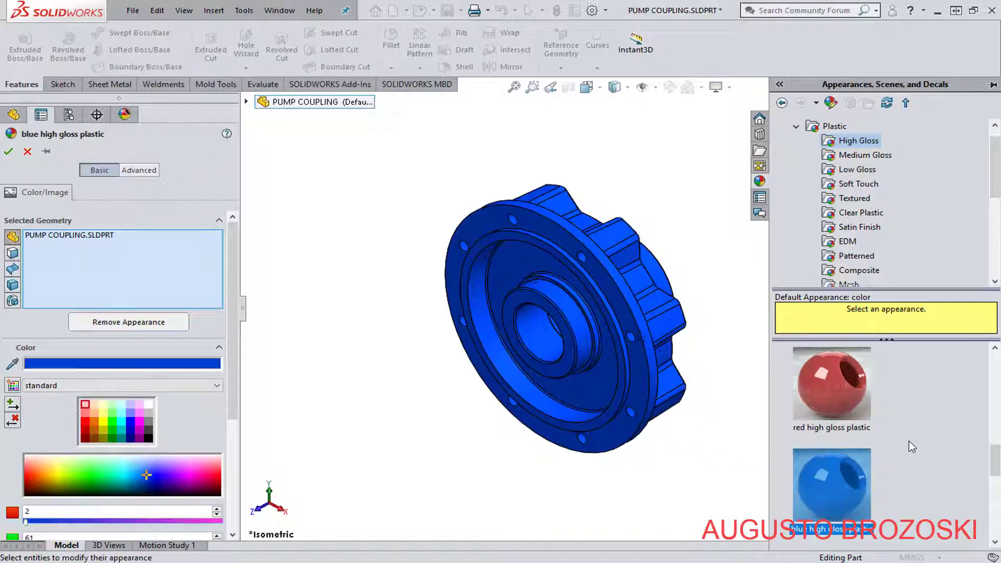
pyautogui.scroll(-1, 912, 445)
pyautogui.click(837, 390)
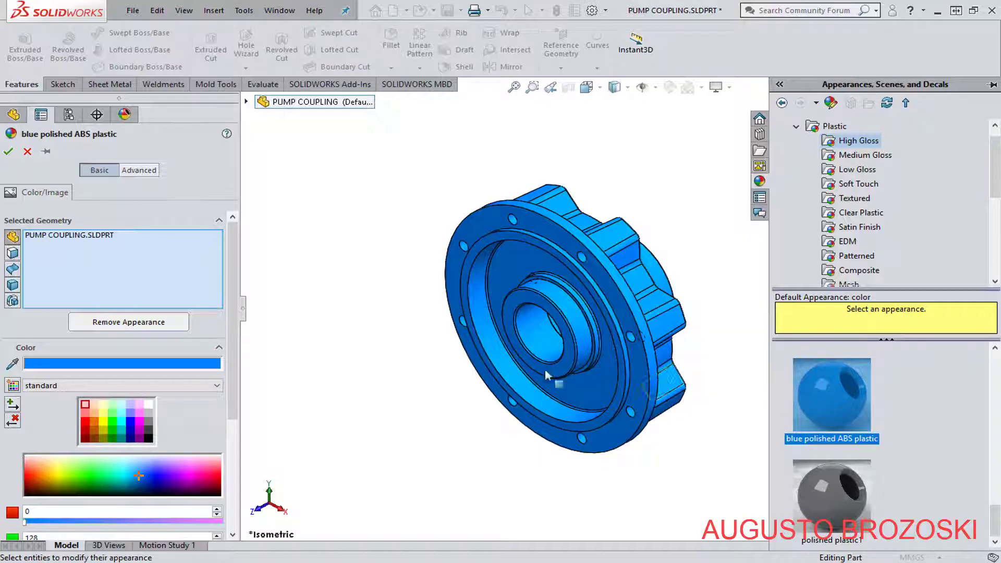
pyautogui.click(9, 151)
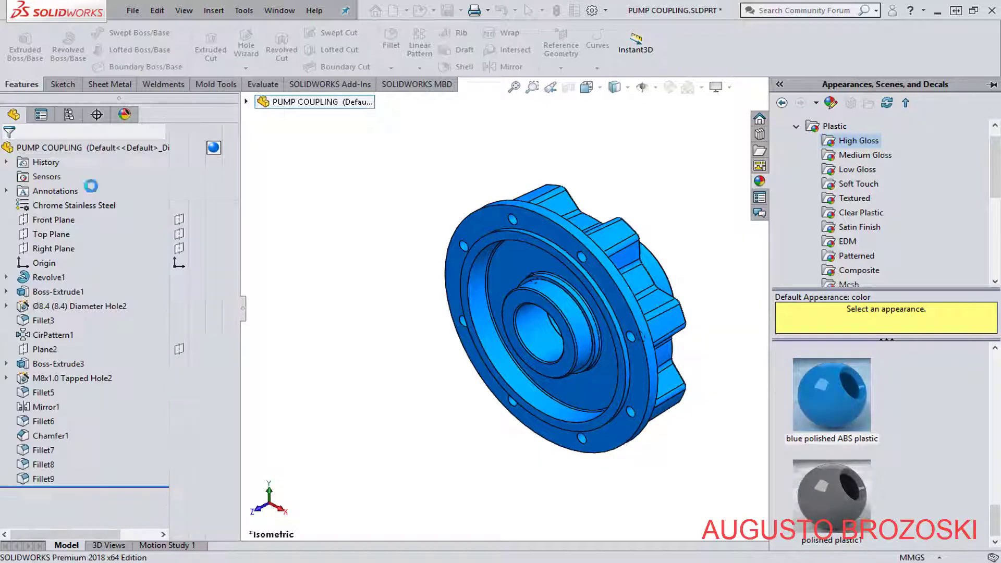
pyautogui.click(162, 116)
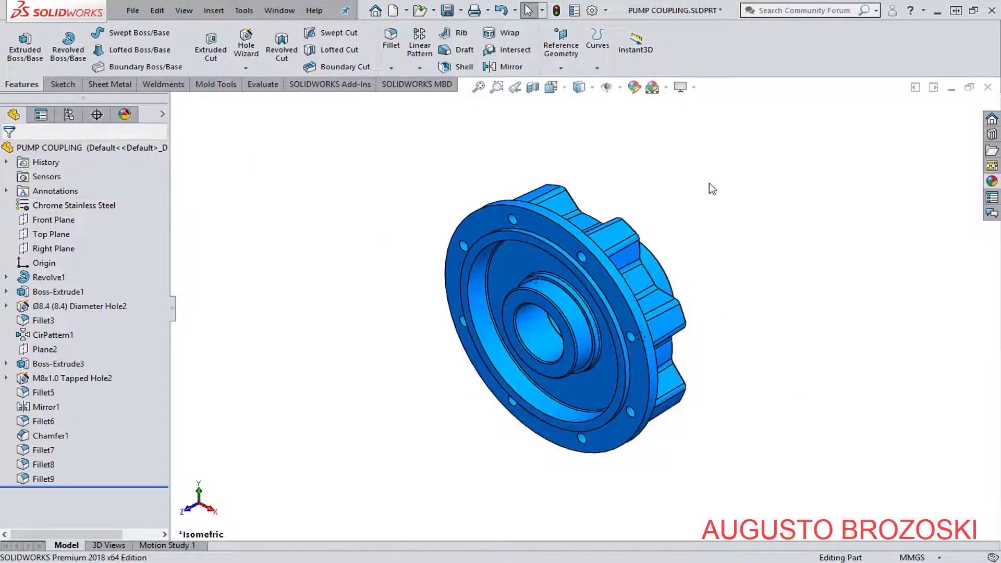
# Turn the coupling around to inspect its back side with the hub and the two ears.
pyautogui.moveTo(709, 183); pyautogui.dragTo(599, 201, button='middle')
pyautogui.scroll(-3, 576, 400)
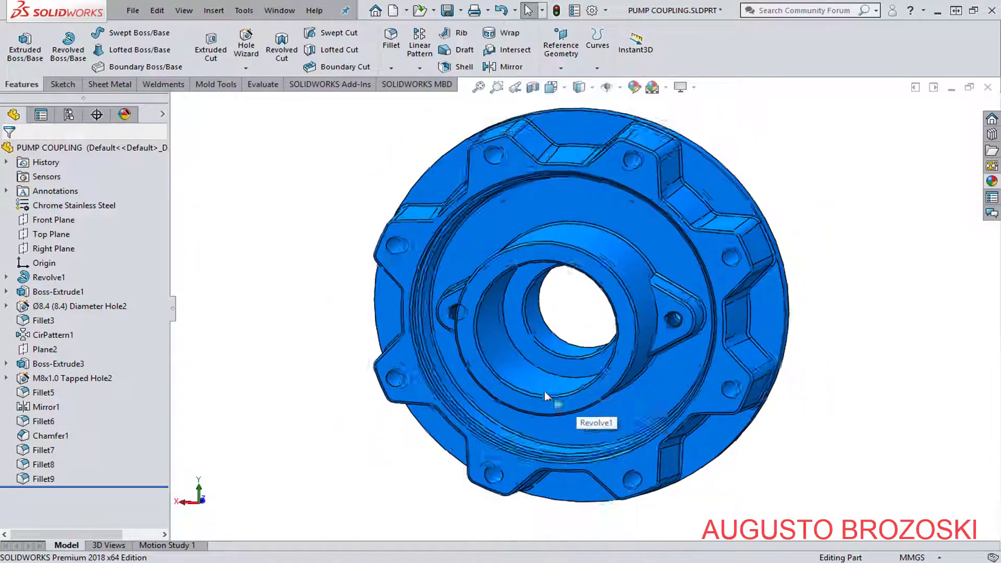
pyautogui.scroll(2, 544, 391)
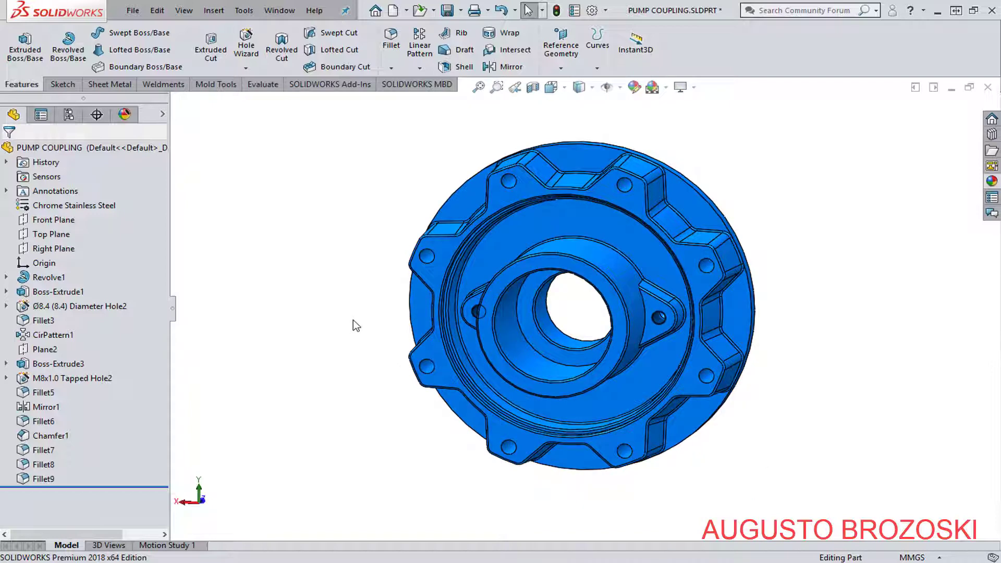